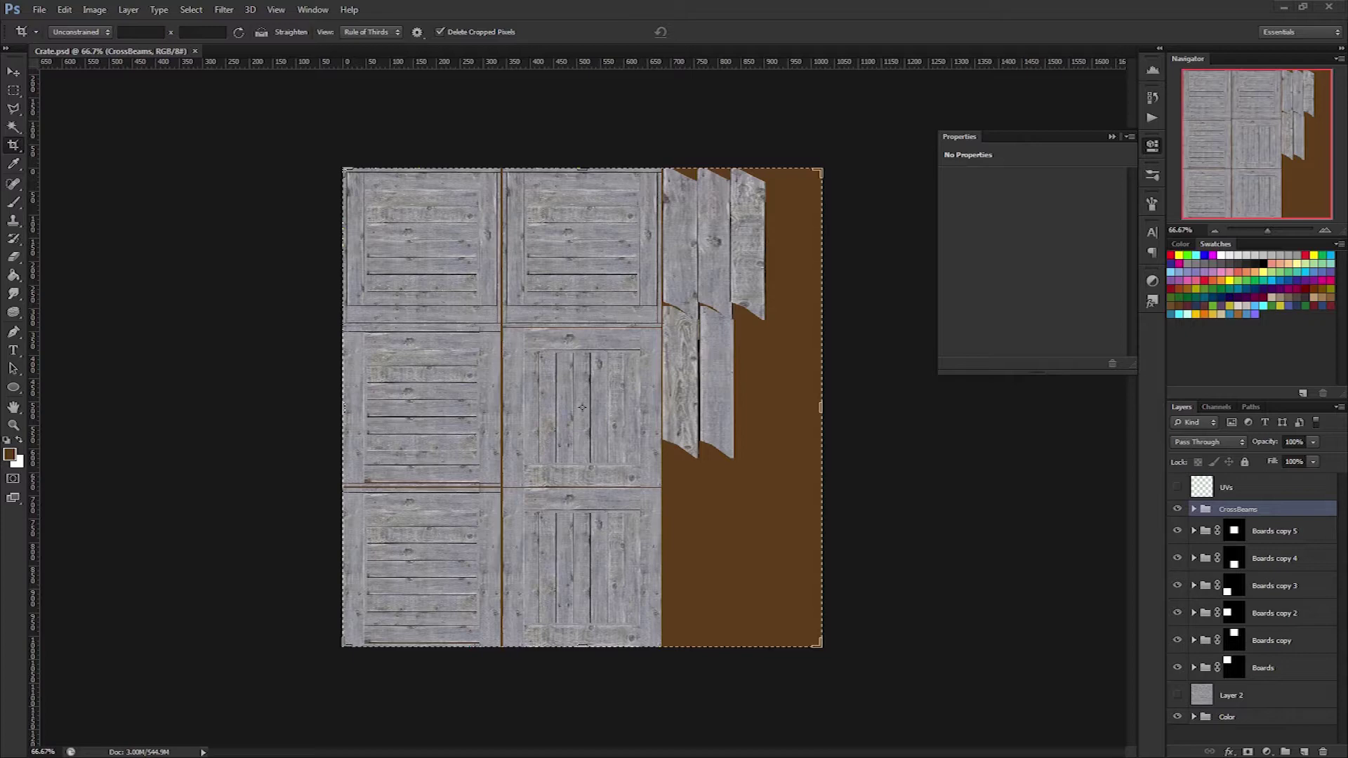
Group the CrossBeams and board groups together with Layer 2 into one group named Boards
left_click(1268, 513)
left_click(1285, 694, "shift")
left_click_drag(1284, 694, 1286, 751)
double_click(1238, 512)
type("Boards")
key("Return")
left_click(1239, 516)
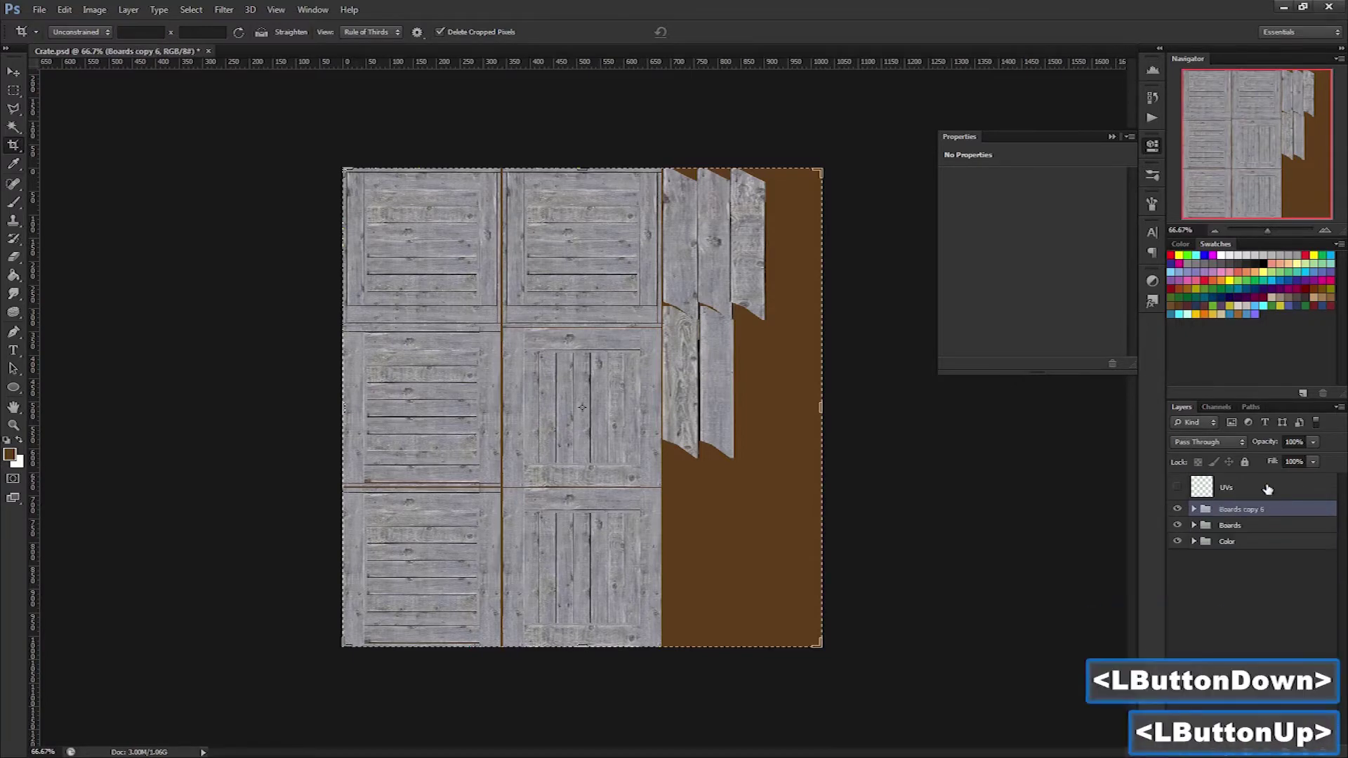
Place the Boards group inside a new parent group named Diffuse
key("ctrl+g")
double_click(1232, 507)
key("BackSpace")
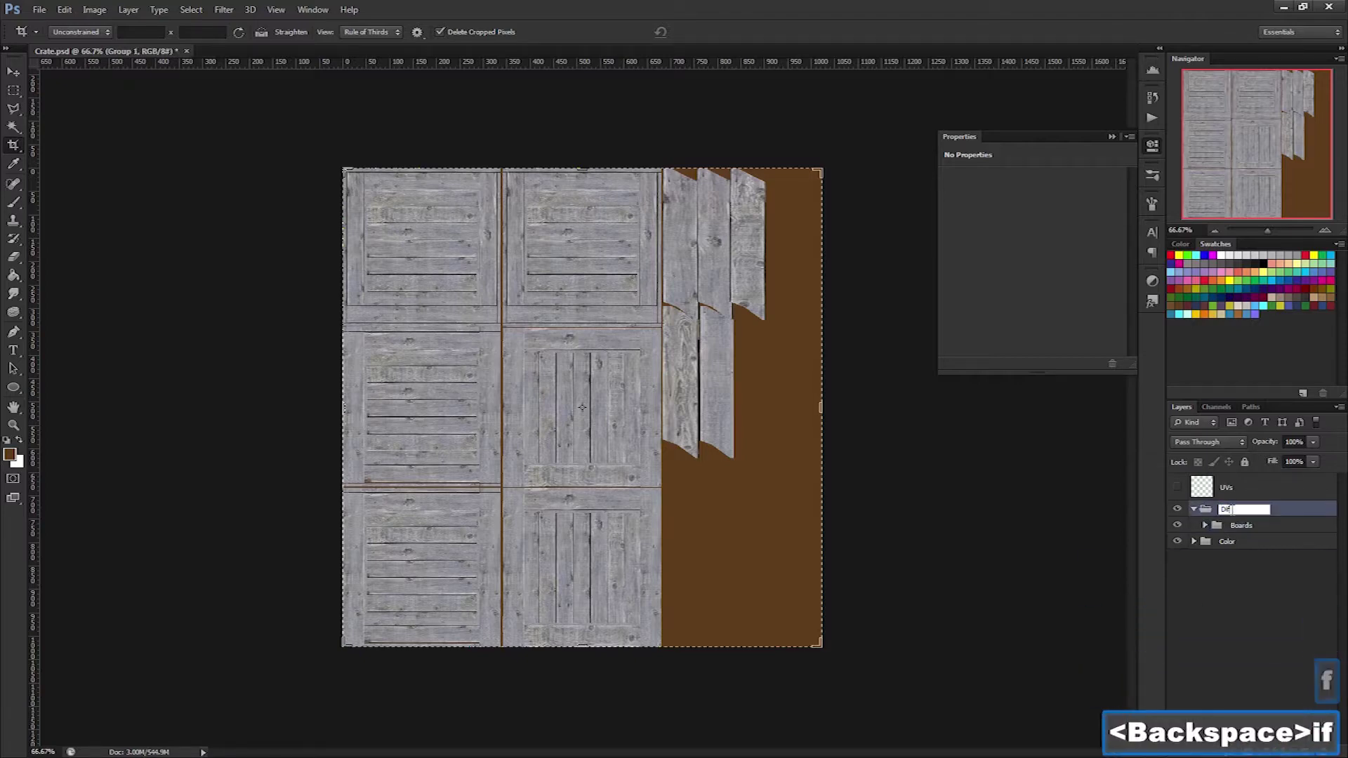
type("Diffuse")
key("Return")
left_click(1250, 526)
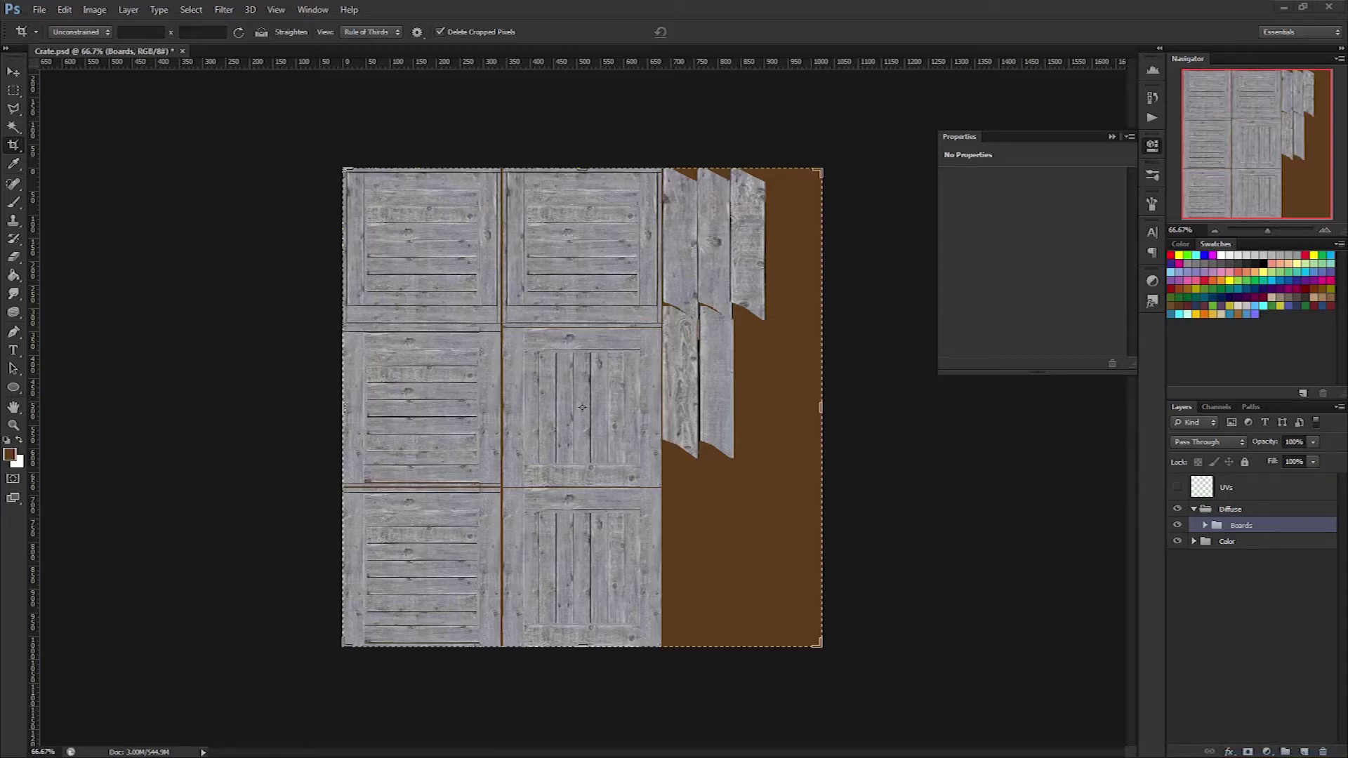
Add a Hue/Saturation adjustment layer above Boards, colorized with hue 29 and saturation 31, and clip it to the Boards group
left_click(1268, 753)
left_click(1268, 752)
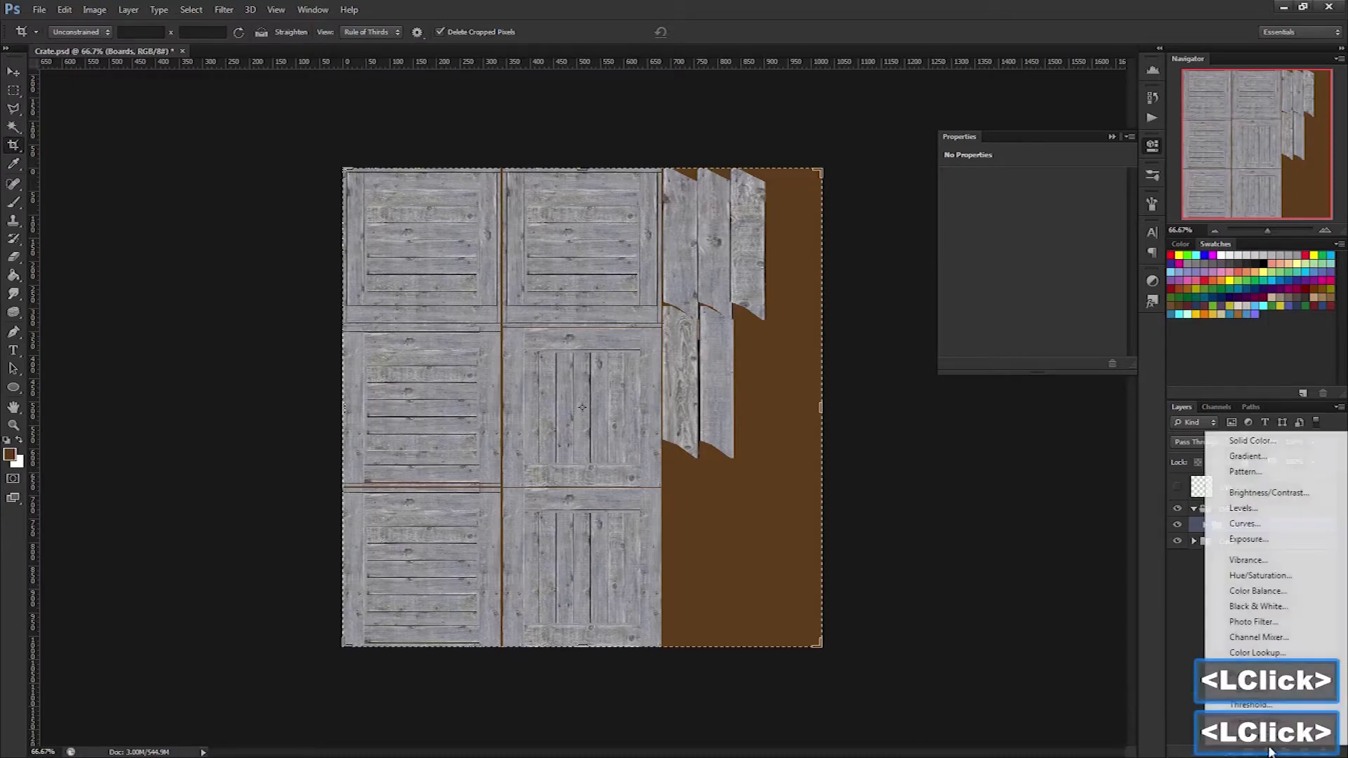
left_click(1272, 580)
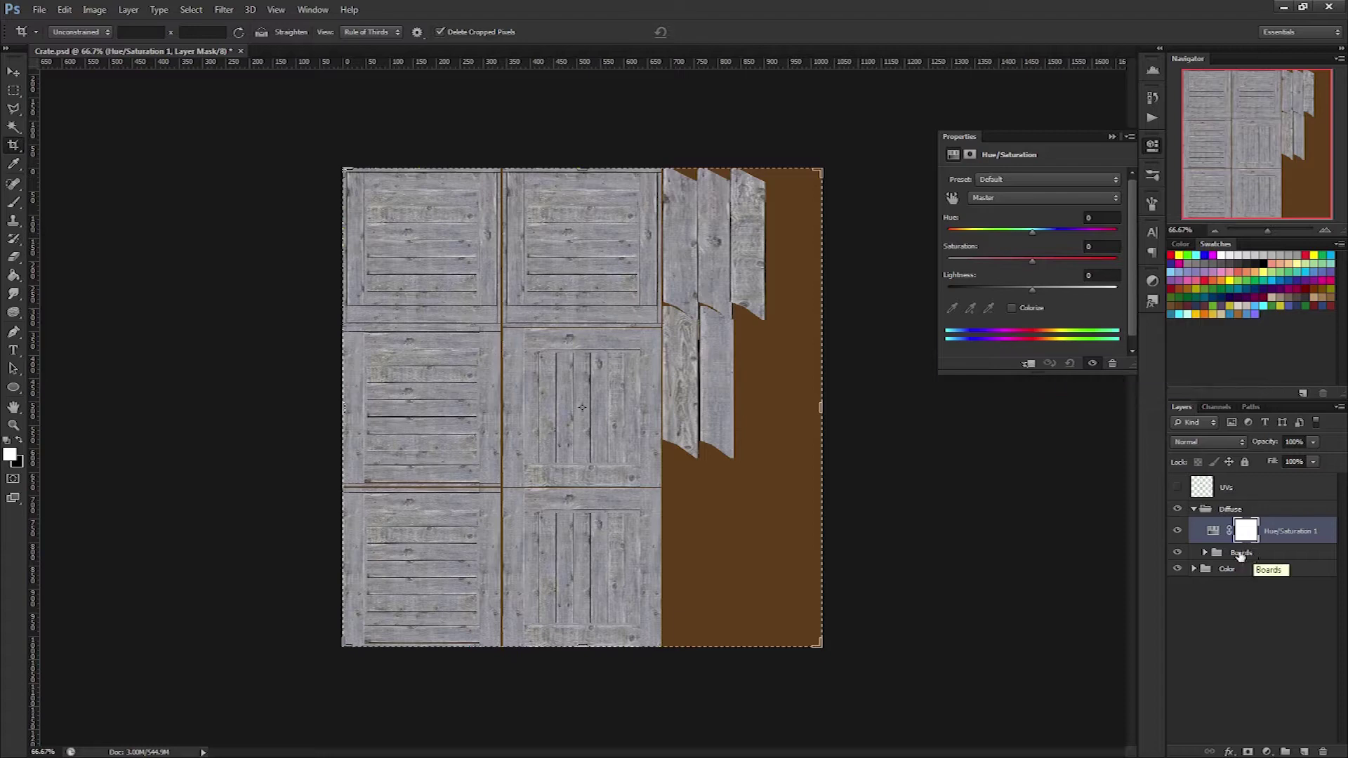
left_click(1030, 365)
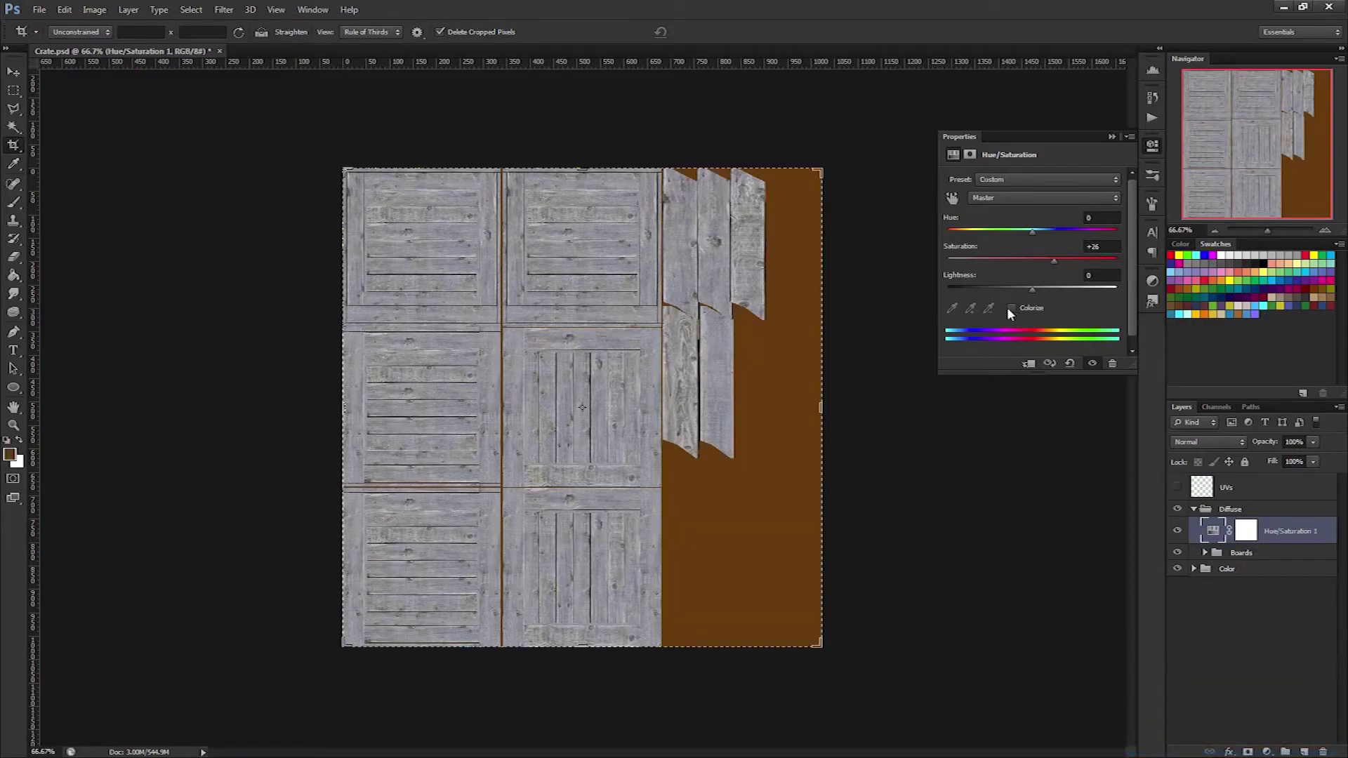
left_click(1010, 310)
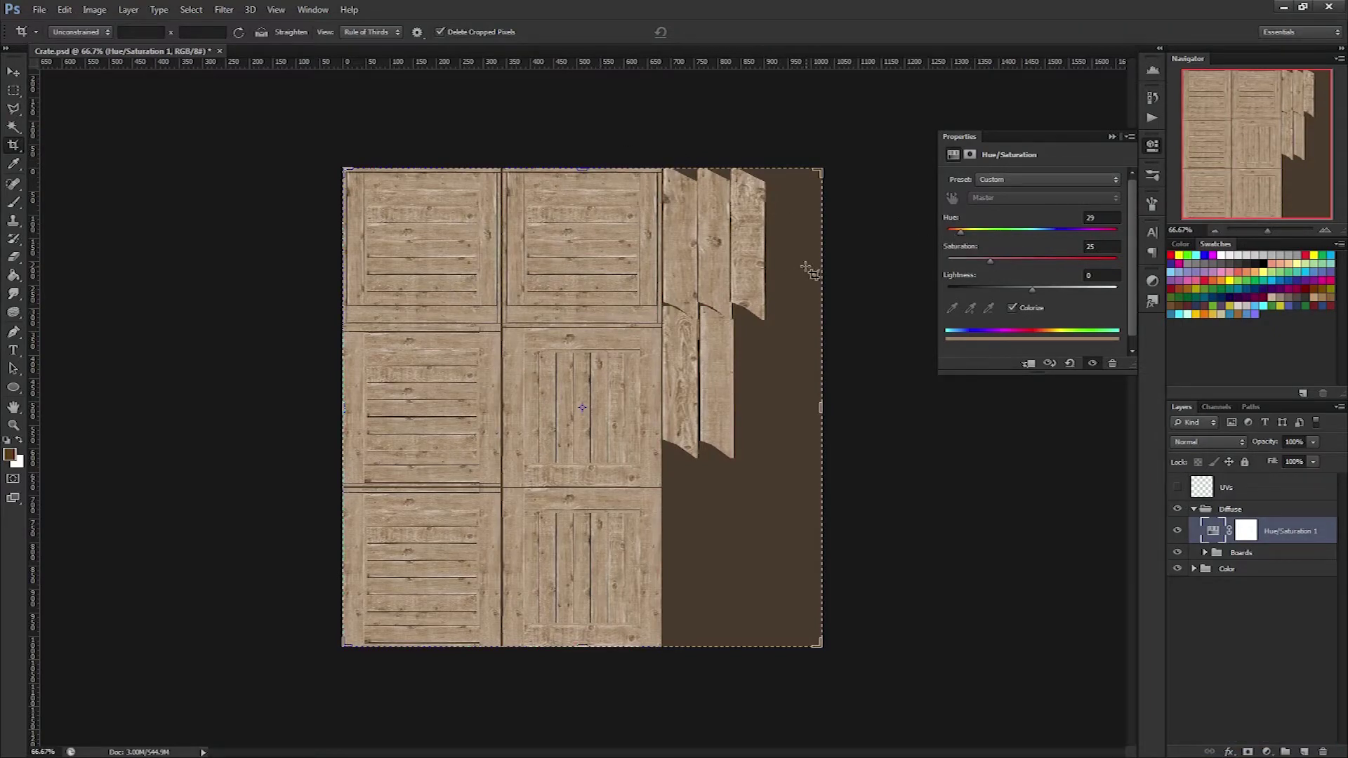
left_click_drag(990, 260, 999, 258)
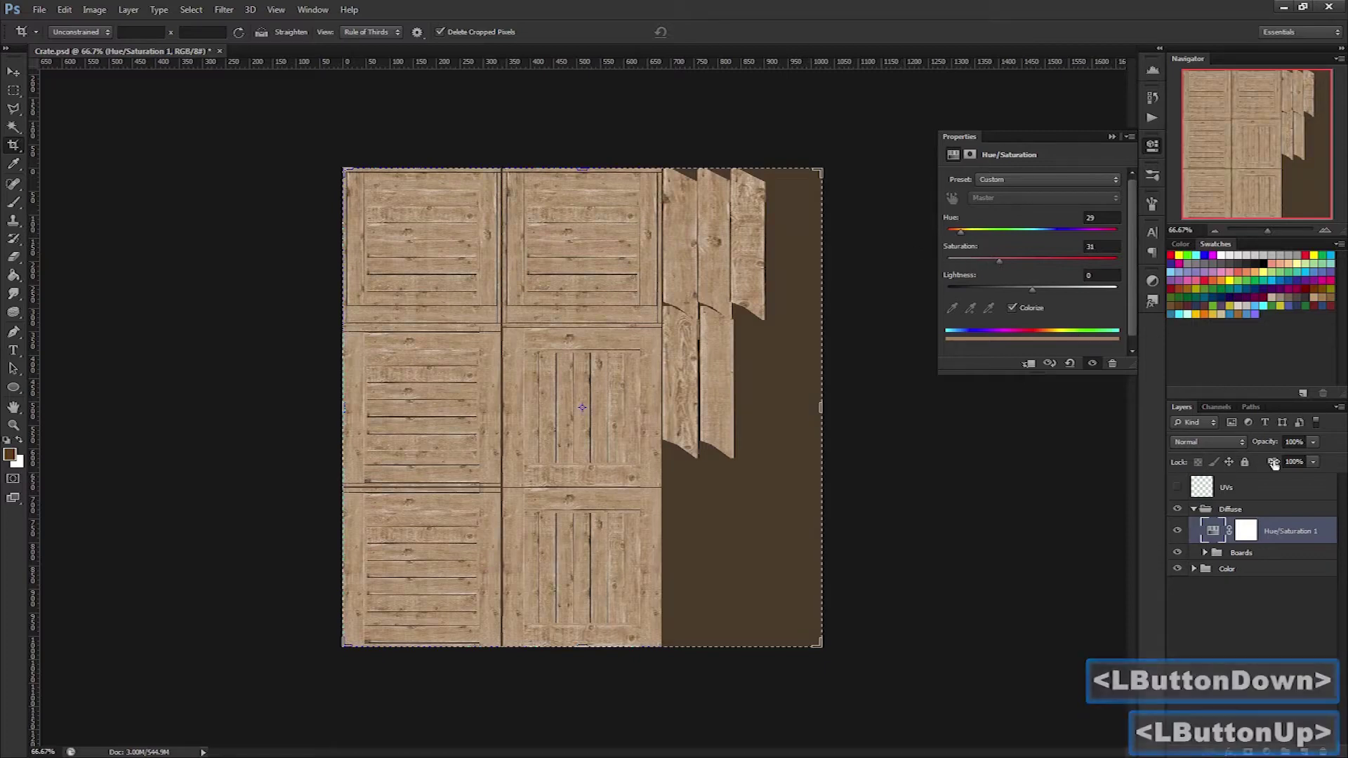
left_click(1025, 362)
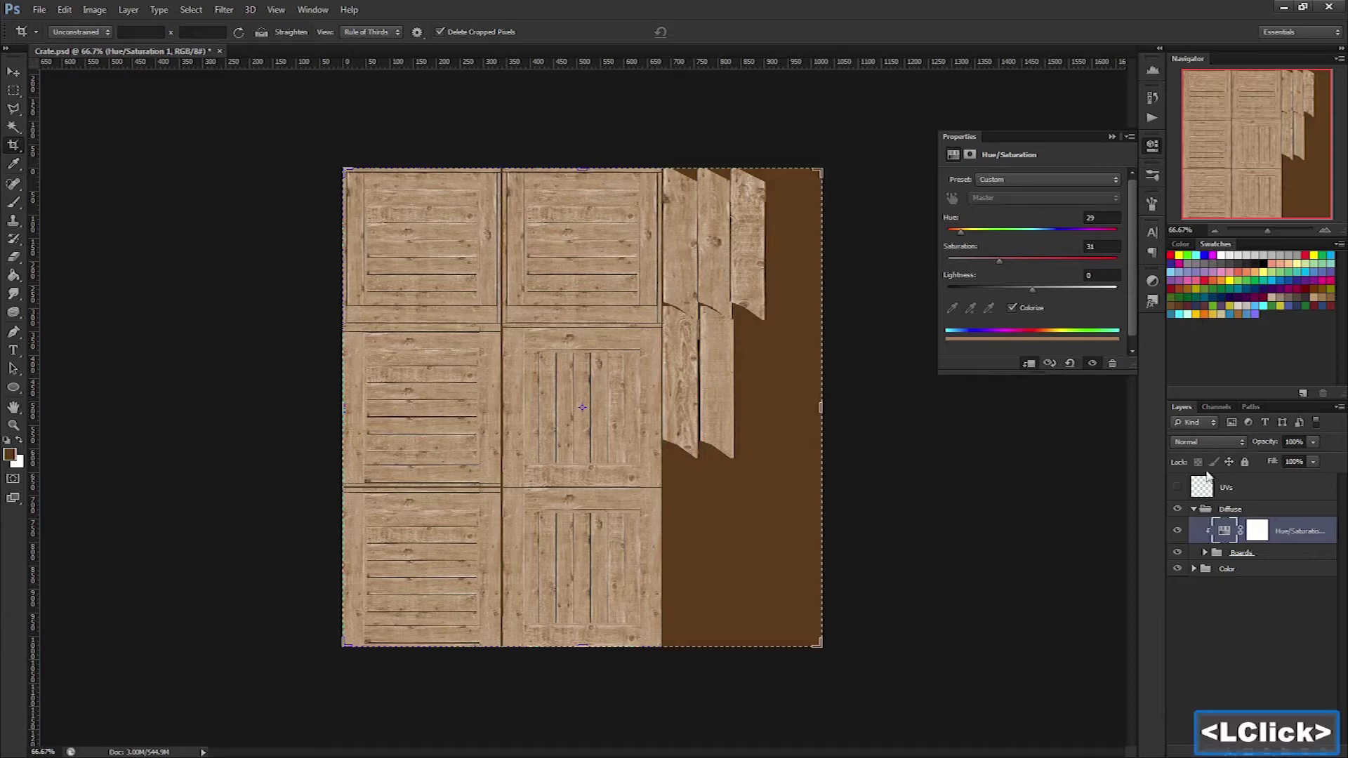
Set the Hue/Saturation layer to Color blend mode at 69% opacity and toggle its visibility to compare the wood tone
left_click(1210, 451)
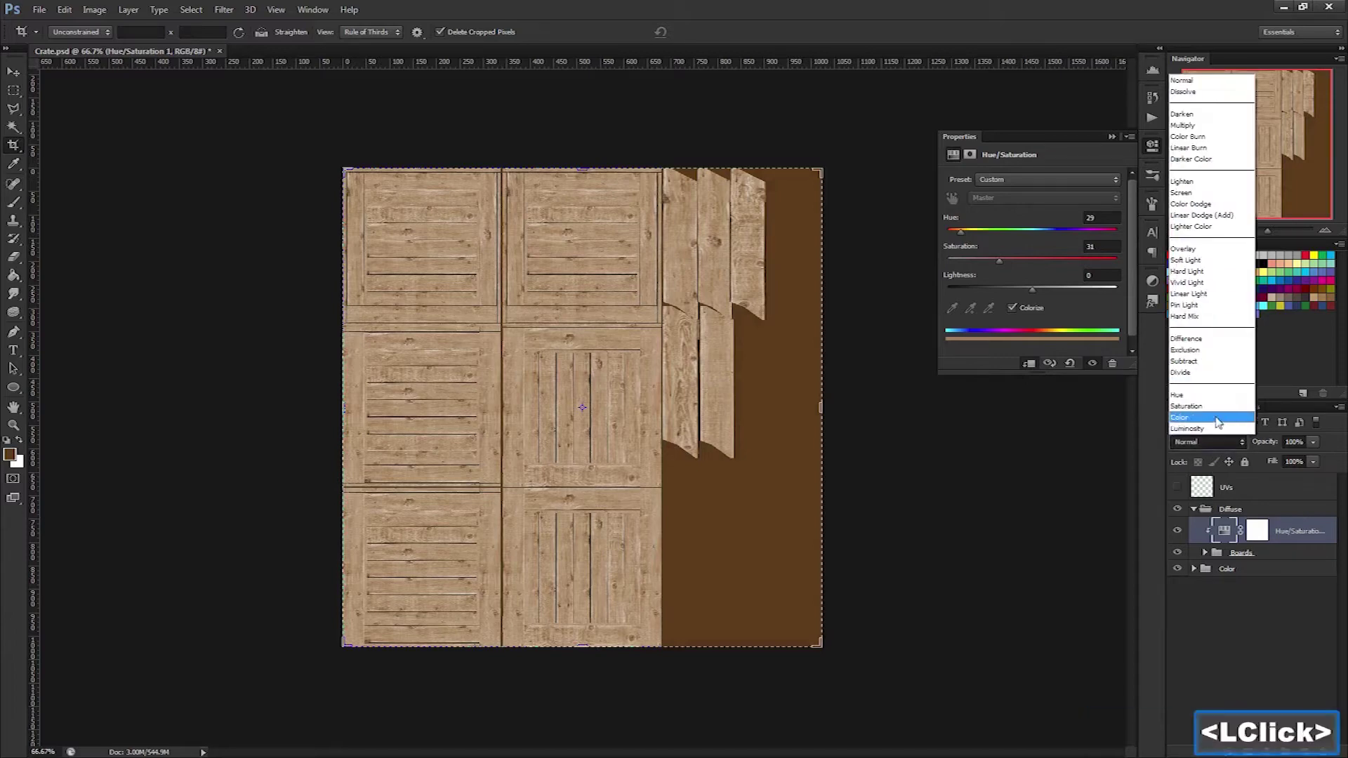
left_click(1219, 422)
left_click(1312, 442)
left_click_drag(1308, 455, 1287, 457)
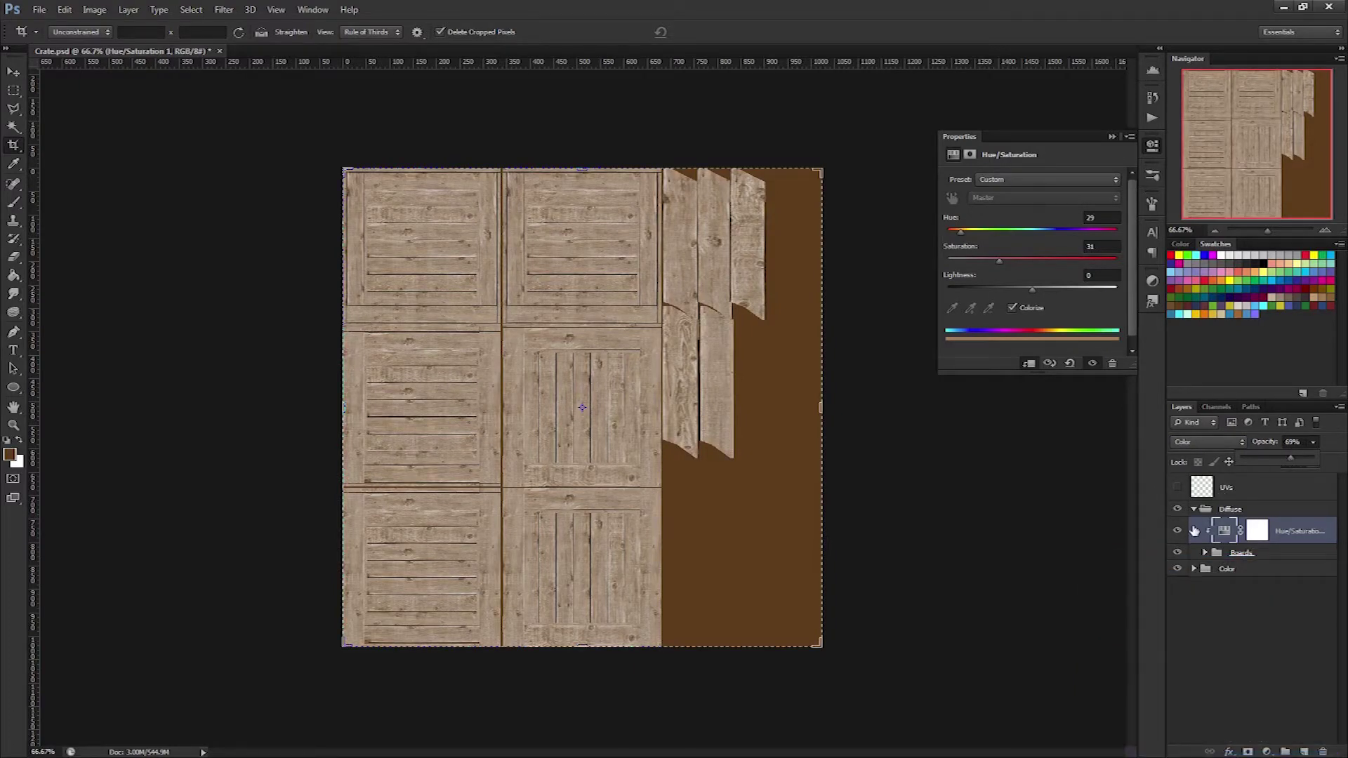
left_click(1178, 532)
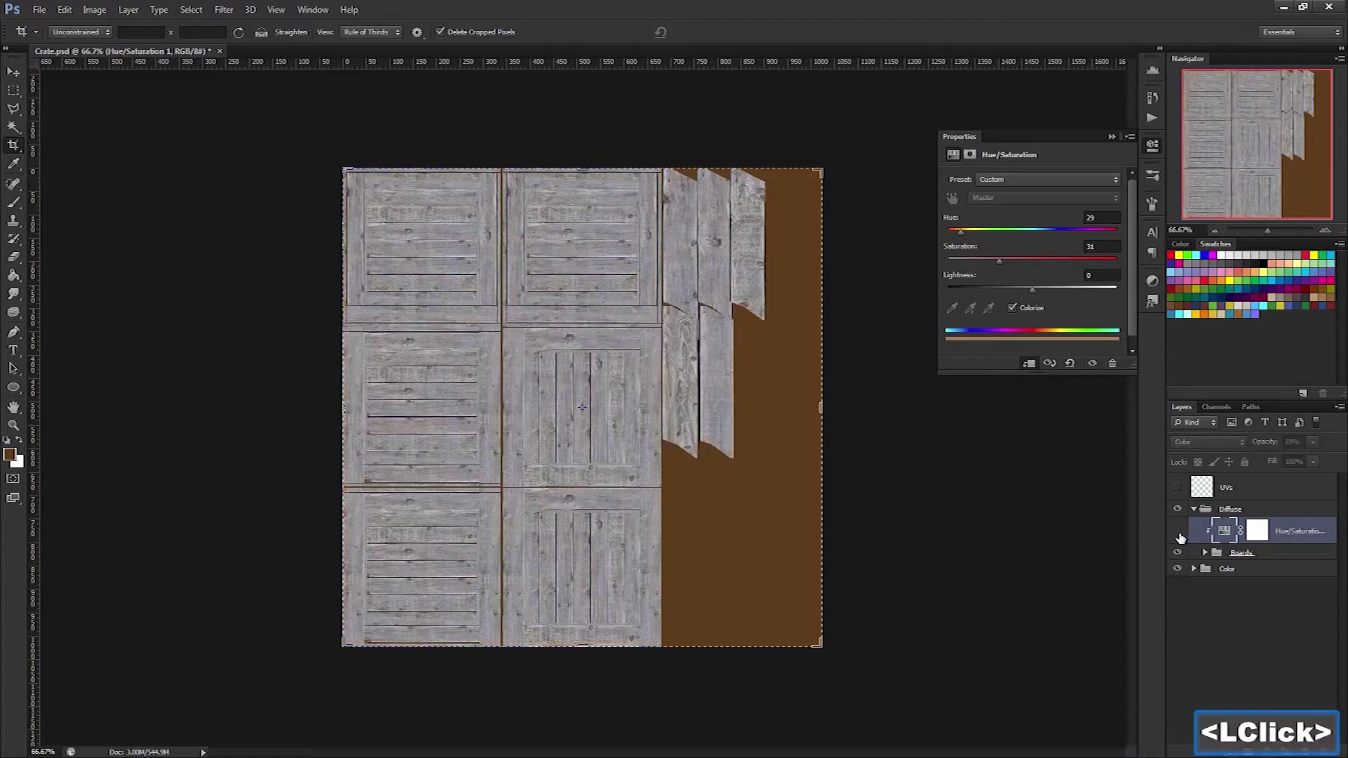
left_click(1179, 534)
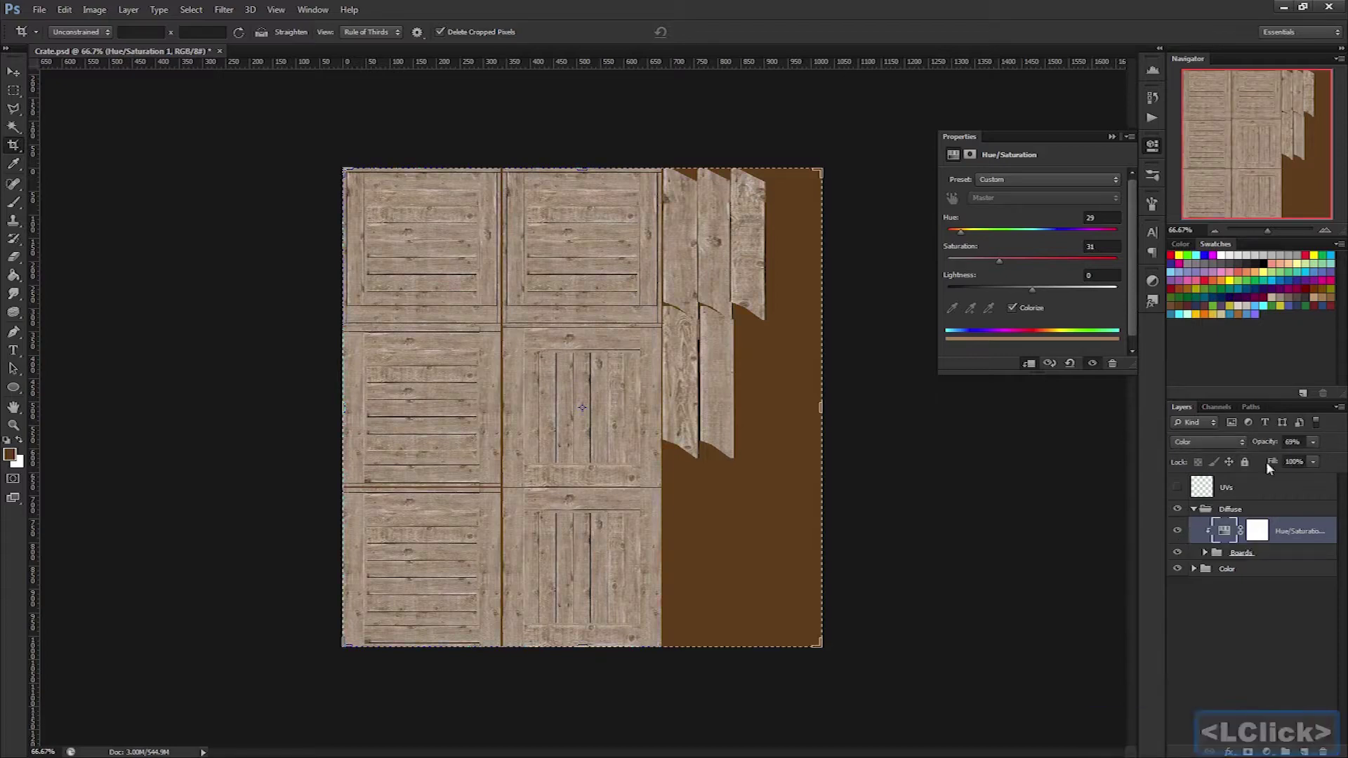
Save a PNG copy of the texture as Crate_Diffuse.png in the sourceimages folder, replacing the existing file
key("ctrl+shift+s")
left_click(799, 391)
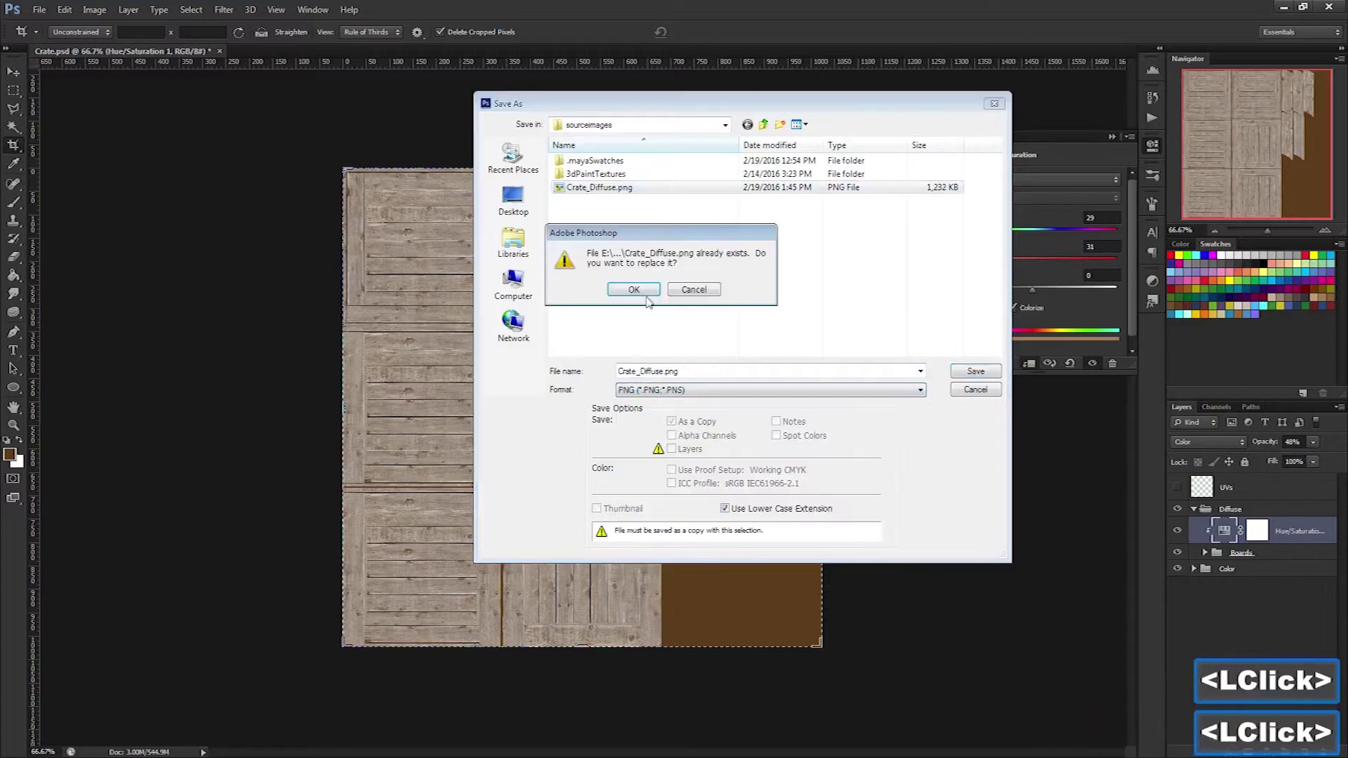
left_click(692, 294)
Switch to Maya, refresh the Crate_MAT material swatch, and inspect the updated texture on the crate model
left_click(211, 180)
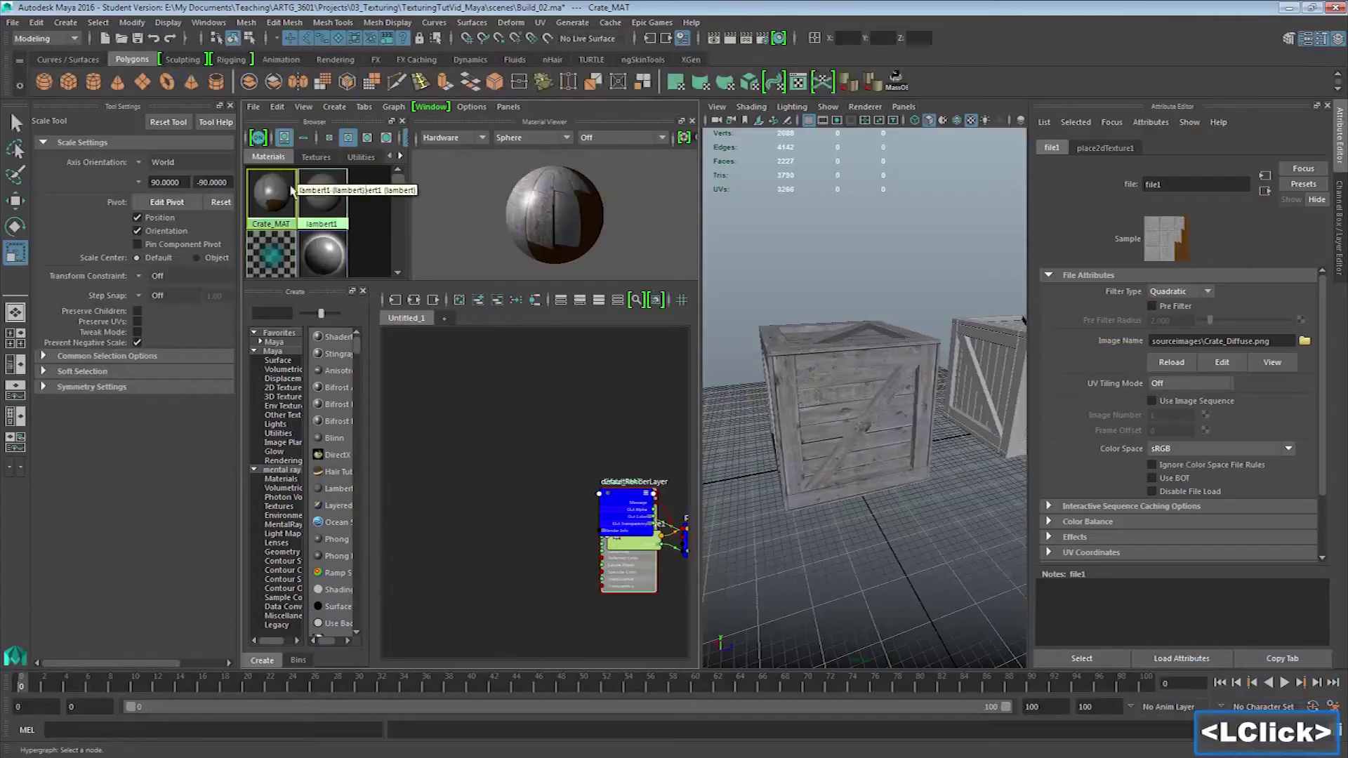
right_click(292, 190)
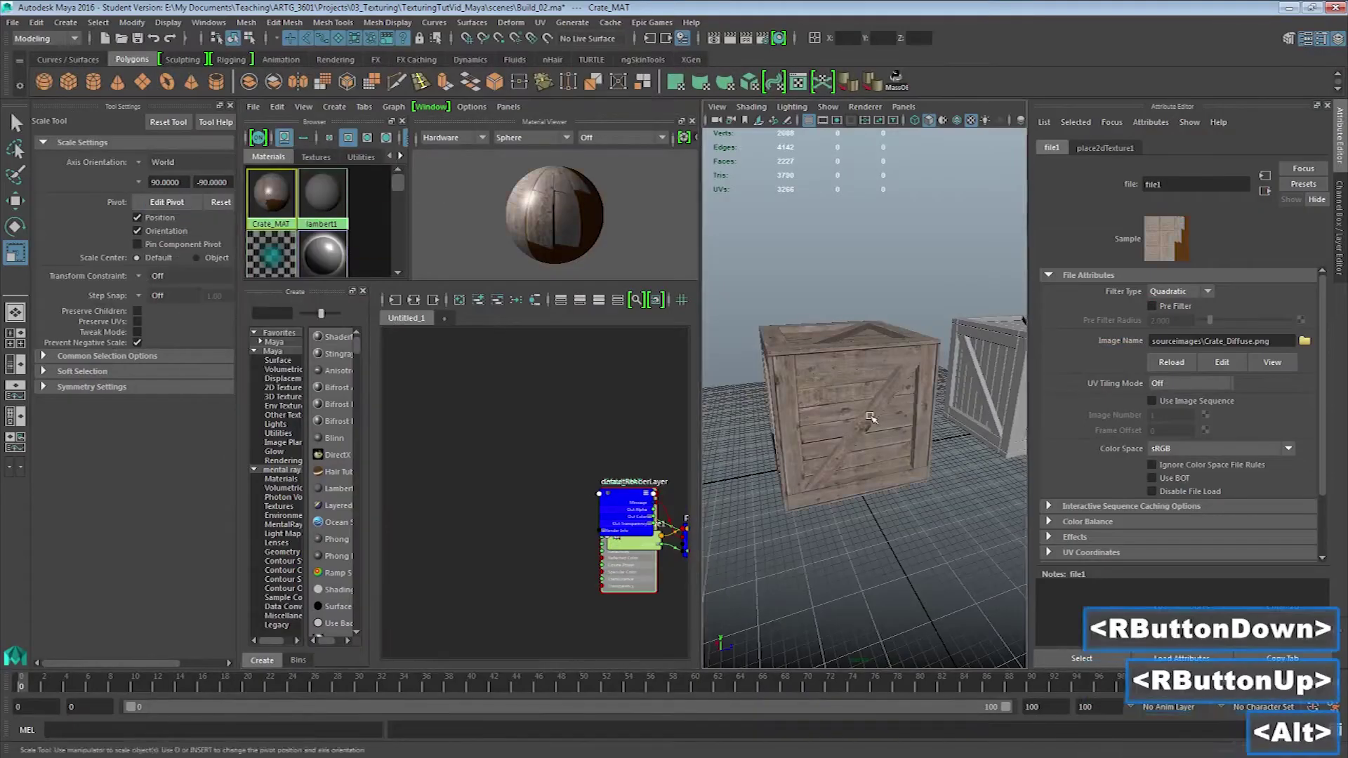
scroll(810, 407, "up", 3)
key("space")
left_click_drag(809, 407, 765, 414)
left_click_drag(765, 414, 809, 387)
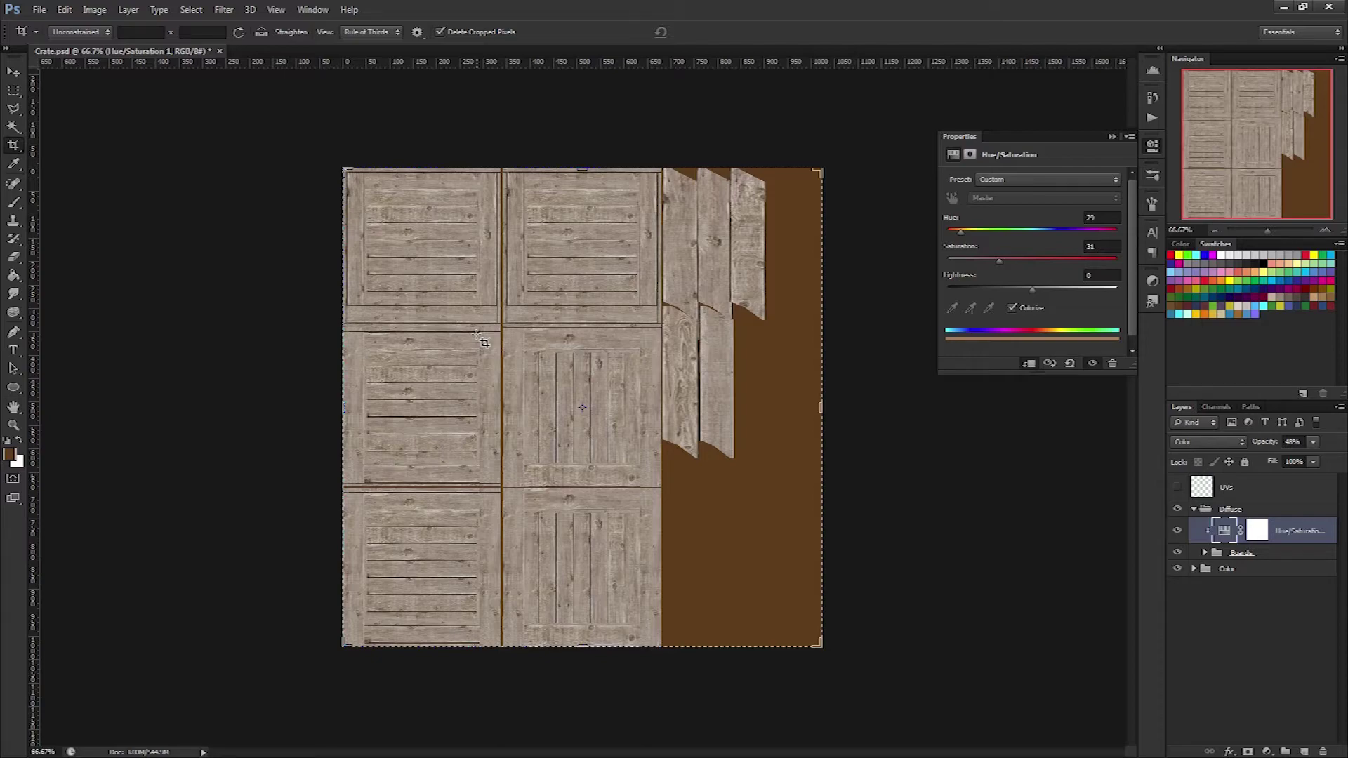
Back in Photoshop, draw a vertical line about 322 px tall along the upper-left panel's left edge, using a dark colour sampled from the gap
scroll(484, 342, "up", 3, "alt")
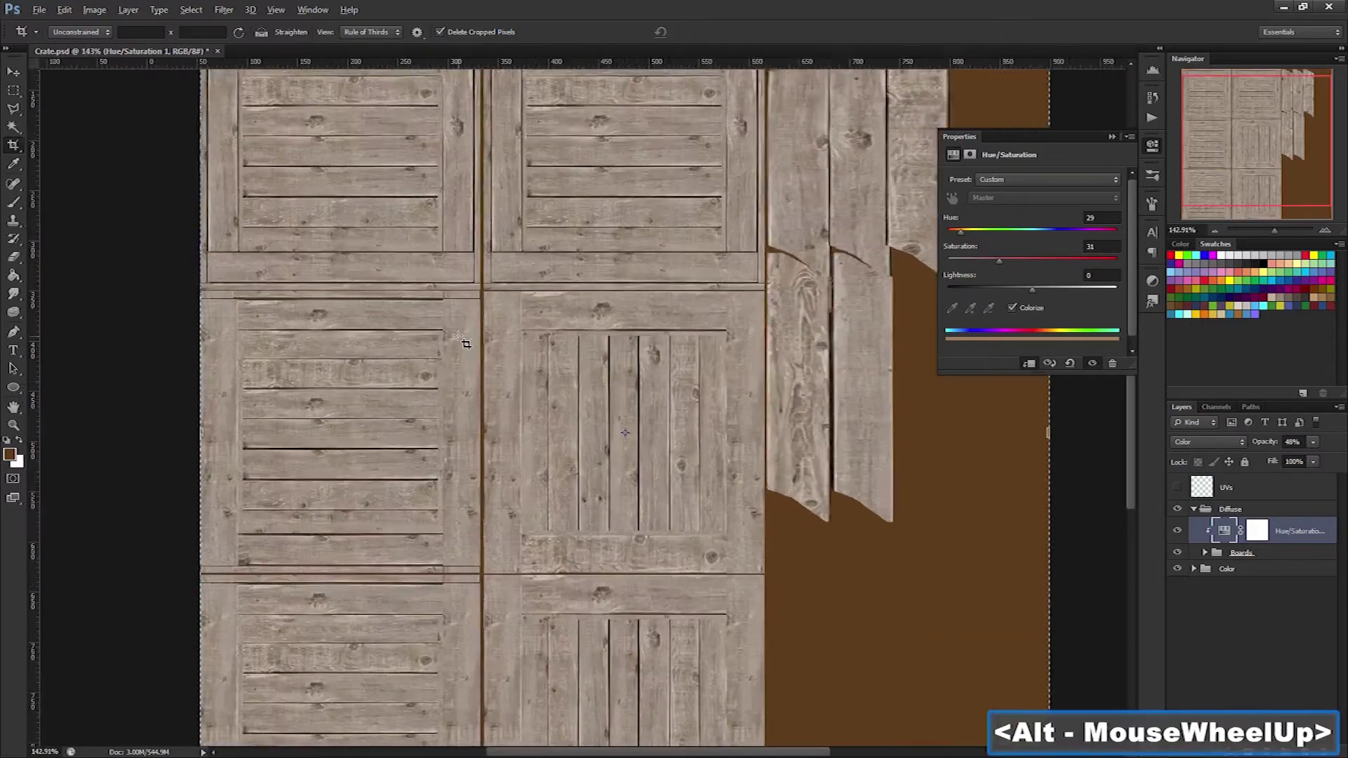
scroll(466, 343, "up", 2, "alt")
left_click_drag(466, 343, 489, 323)
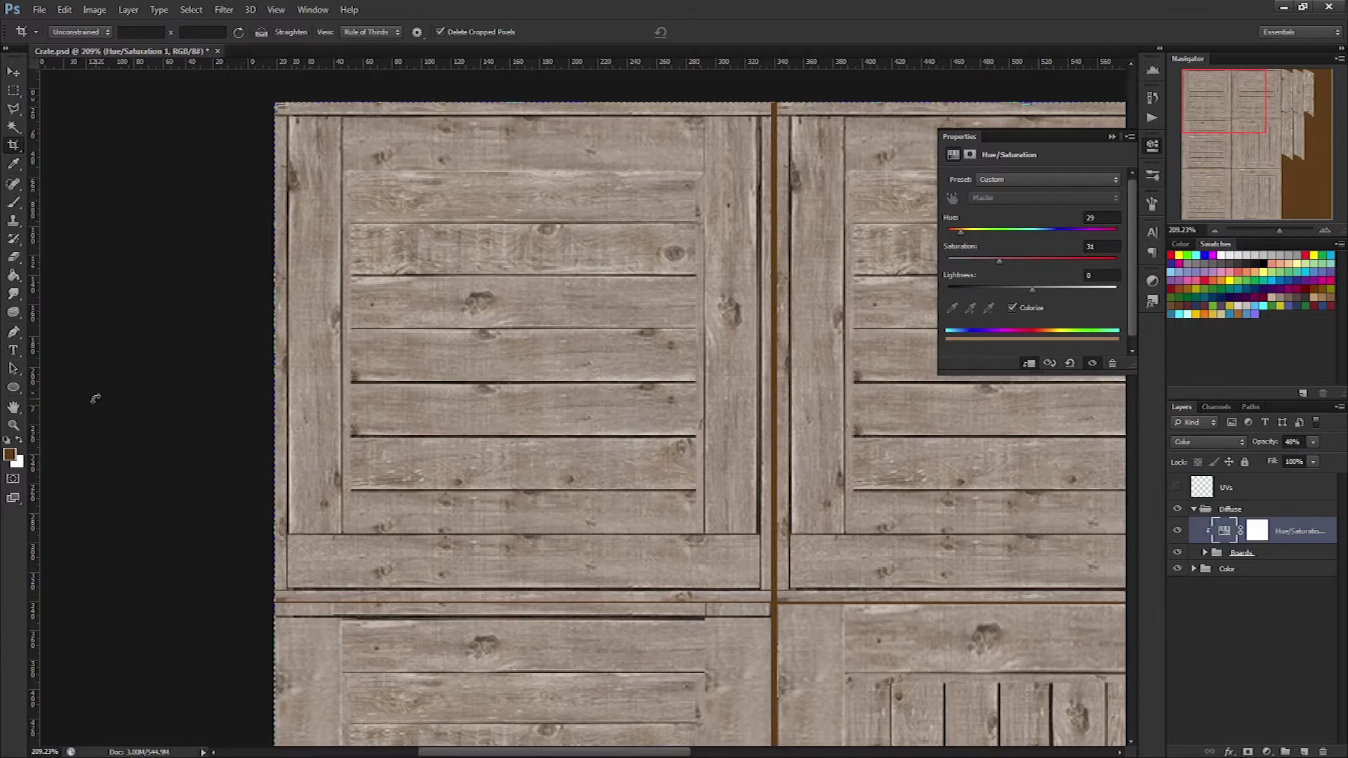
left_click_drag(12, 387, 78, 443)
key("alt")
key("alt")
left_click(286, 115, "alt")
left_click_drag(287, 115, 286, 588)
Set the vertical line's weight to 2 px
left_click(534, 32)
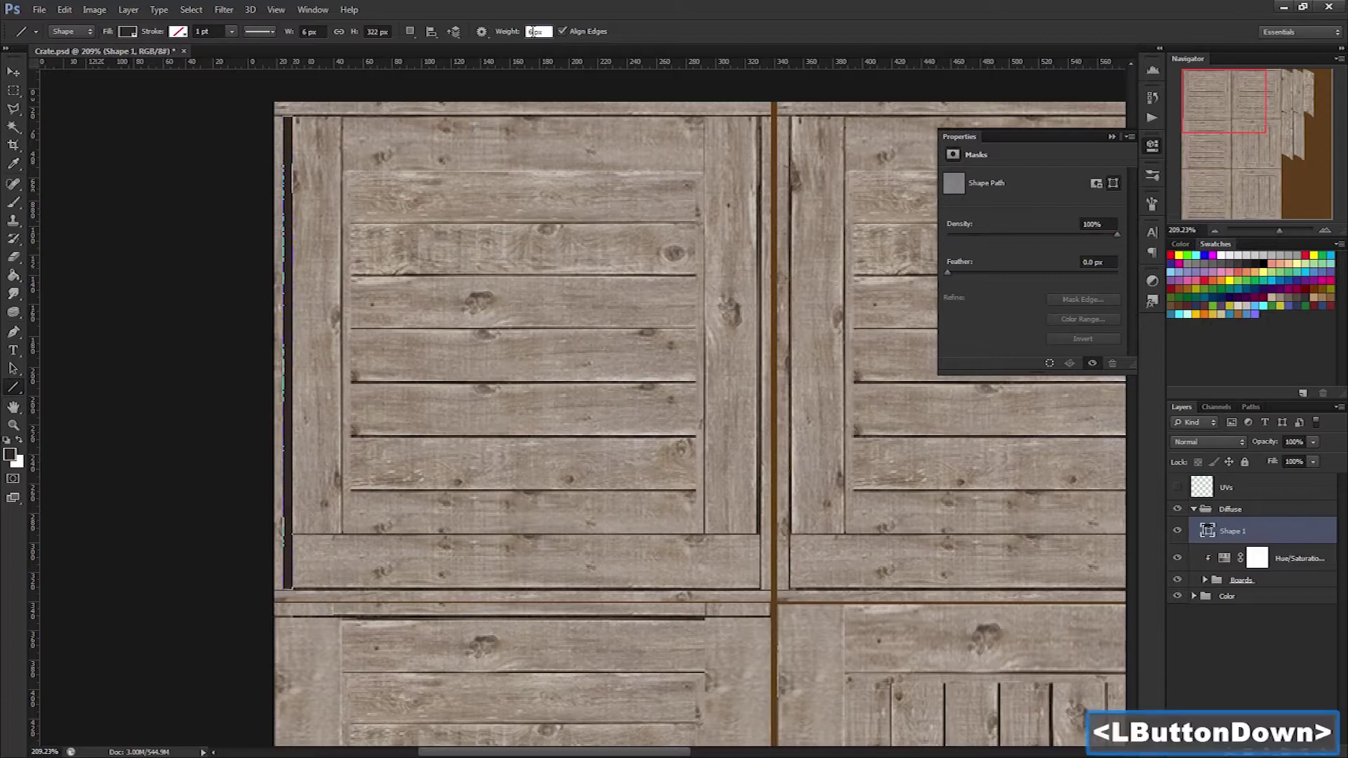
left_click(533, 31)
type("2")
key("Return")
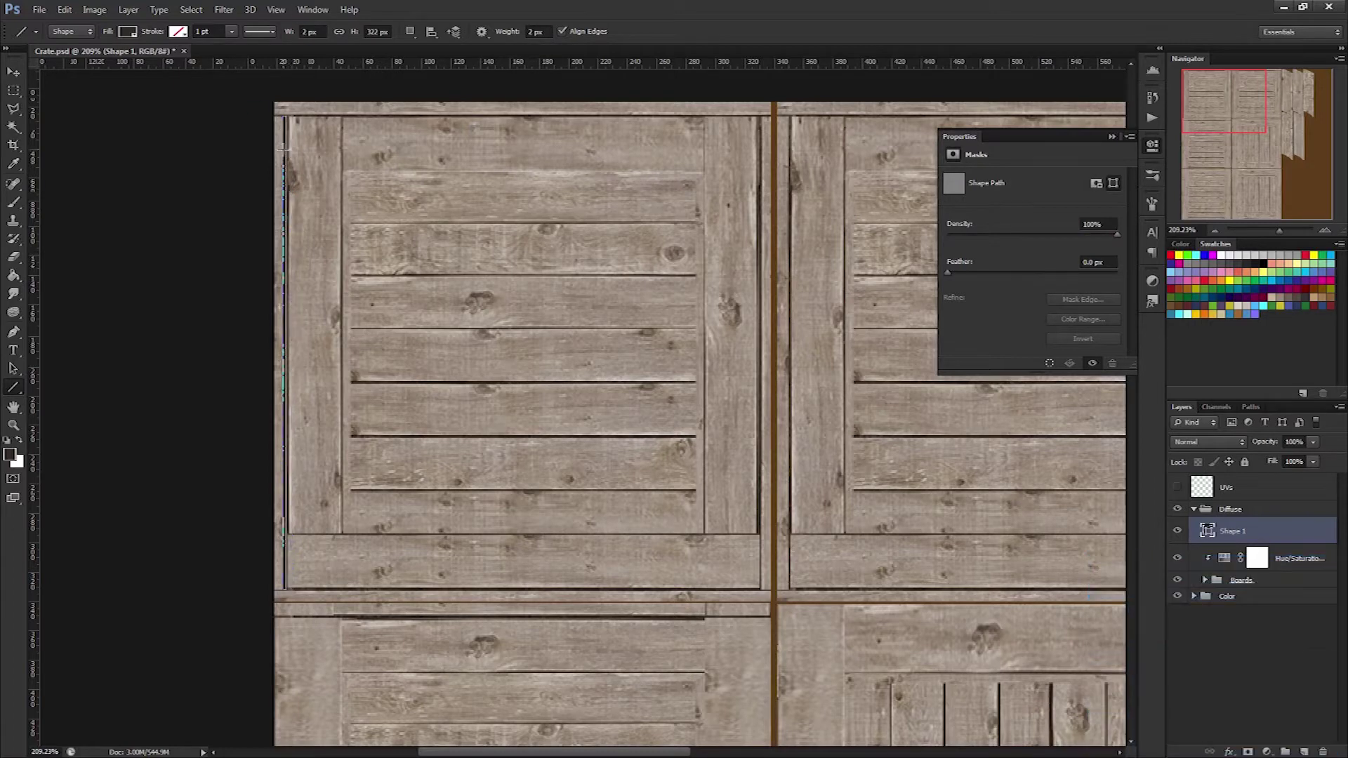
Put the line shape into a new group named Lines
key("v")
key("ctrl+g")
double_click(1244, 525)
type("L")
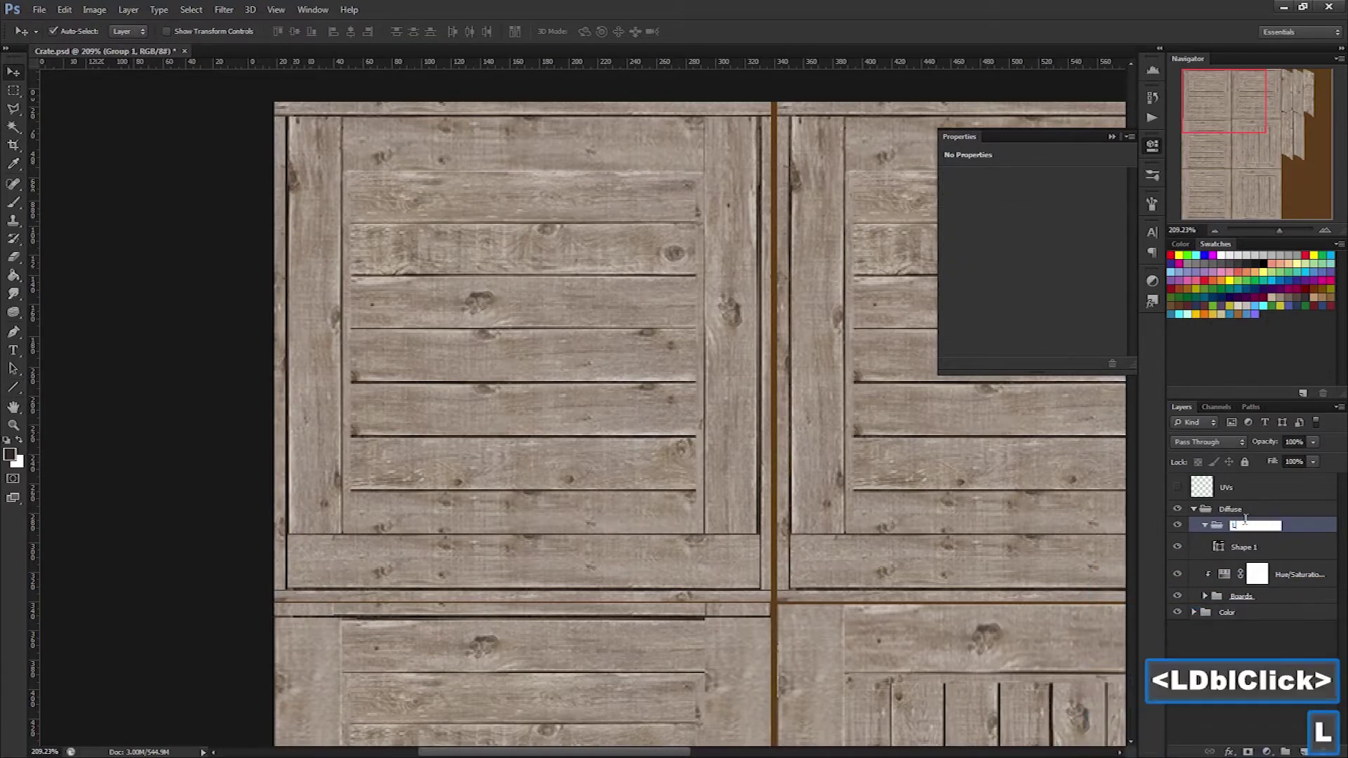
type("ines")
key("Return")
left_click(1205, 525)
left_click(1299, 547, "shift")
left_click(1241, 569)
left_click(1313, 442)
mouse_move(1313, 458)
left_mouse_down()
mouse_move(1283, 460)
mouse_move(1318, 460)
left_mouse_up()
left_click(1240, 525)
left_click(1204, 525)
Darken the line shape's fill colour to hex 110e0b
left_click(1244, 547)
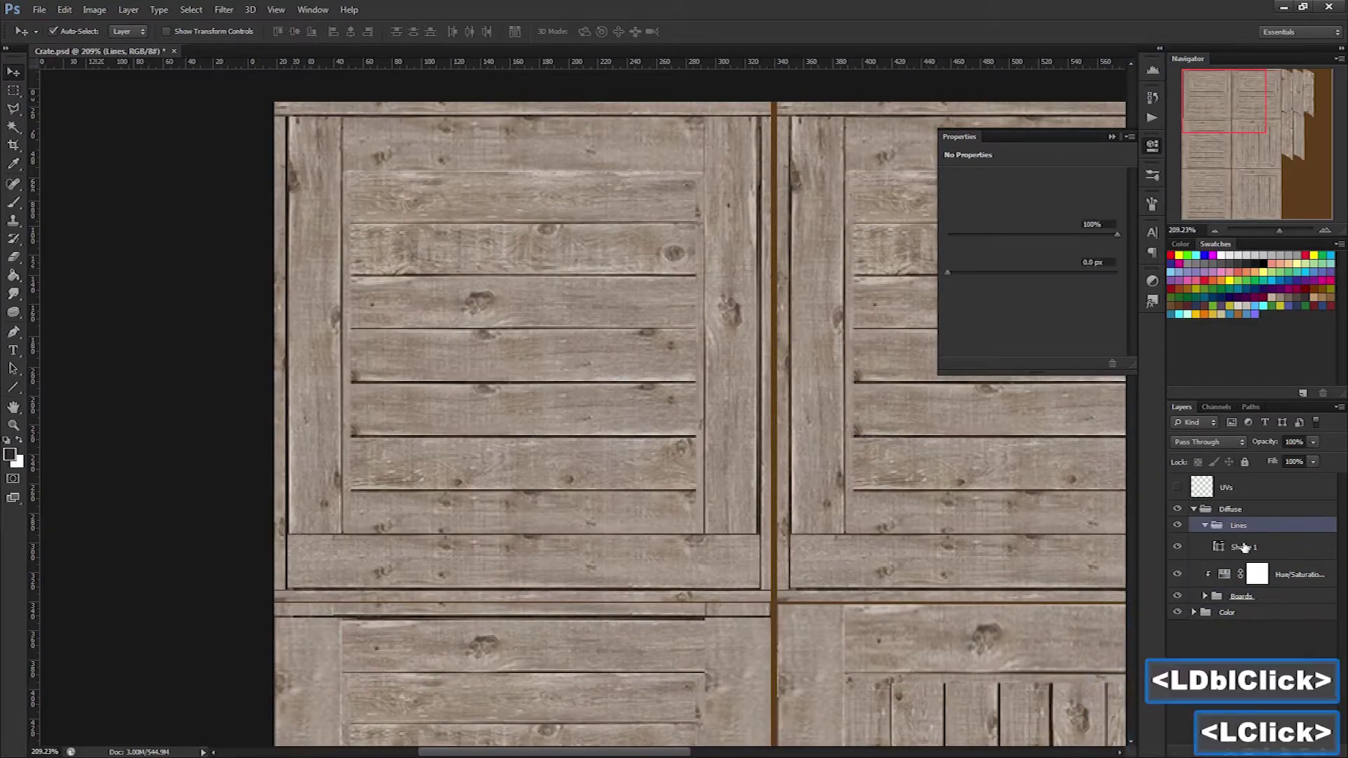
left_click(14, 387)
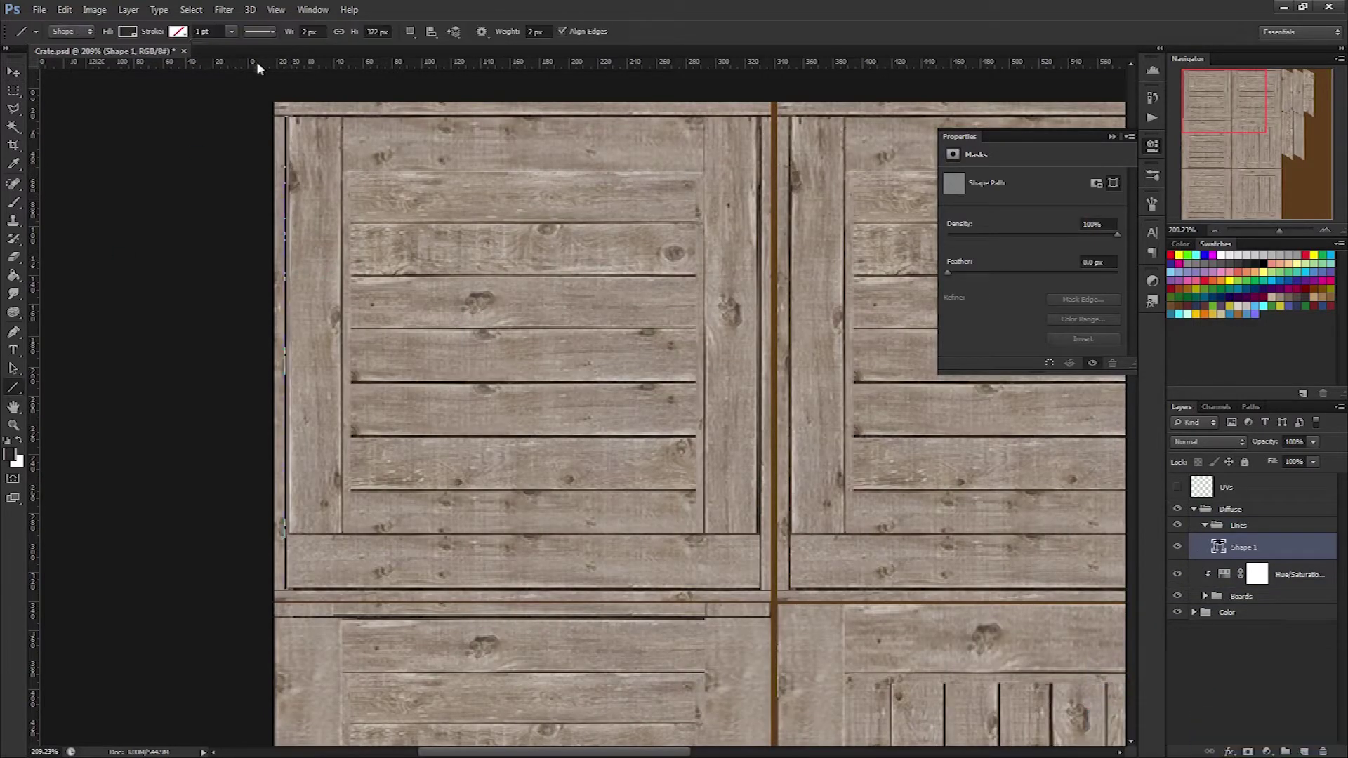
left_click(132, 32)
left_click(195, 59)
mouse_move(1012, 462)
left_mouse_down()
mouse_move(1005, 521)
mouse_move(1008, 481)
left_mouse_up()
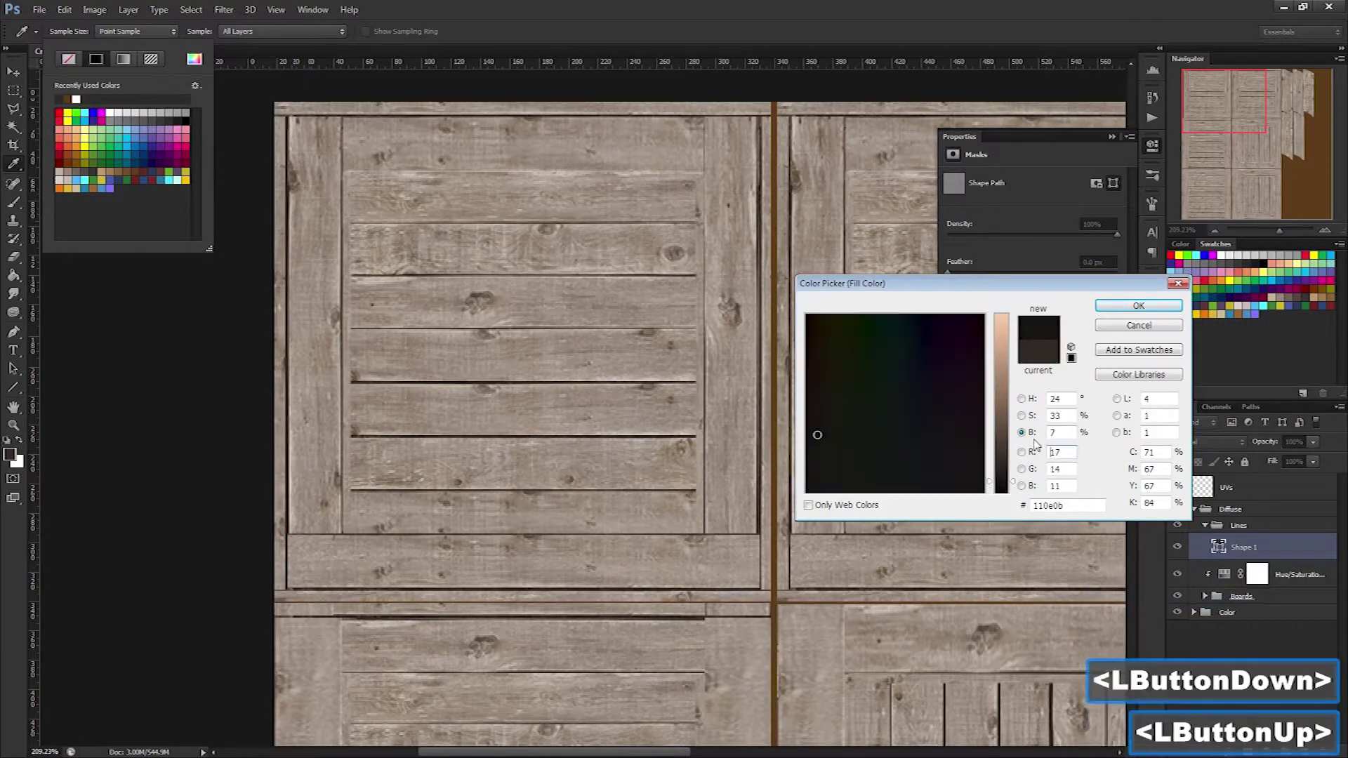
left_click(1150, 306)
key("Escape")
Duplicate the vertical line onto the panel's right edge gap, and lay another copy rotated 90° along the panel's top gap
key("v")
left_click_drag(285, 289, 556, 292)
key("ctrl+t")
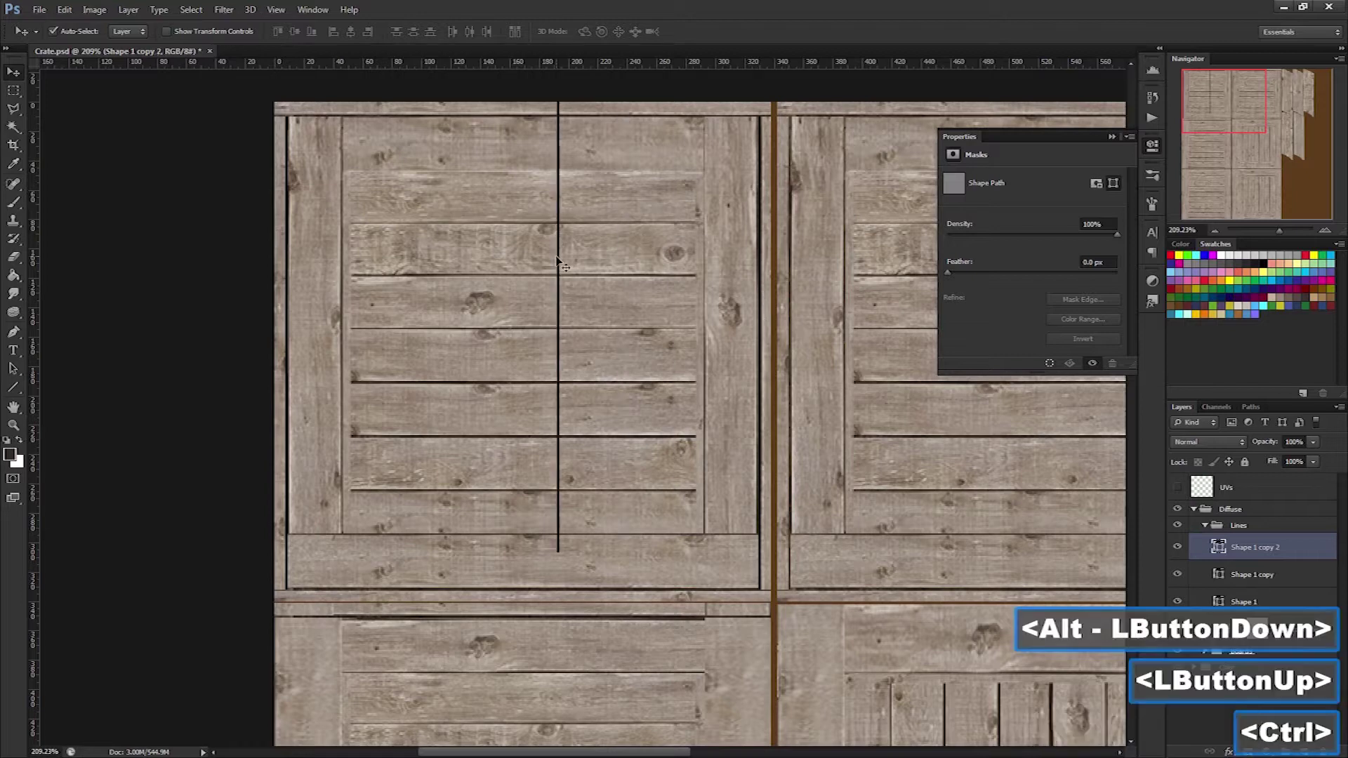
left_click_drag(557, 561, 796, 323)
left_click_drag(542, 321, 495, 119)
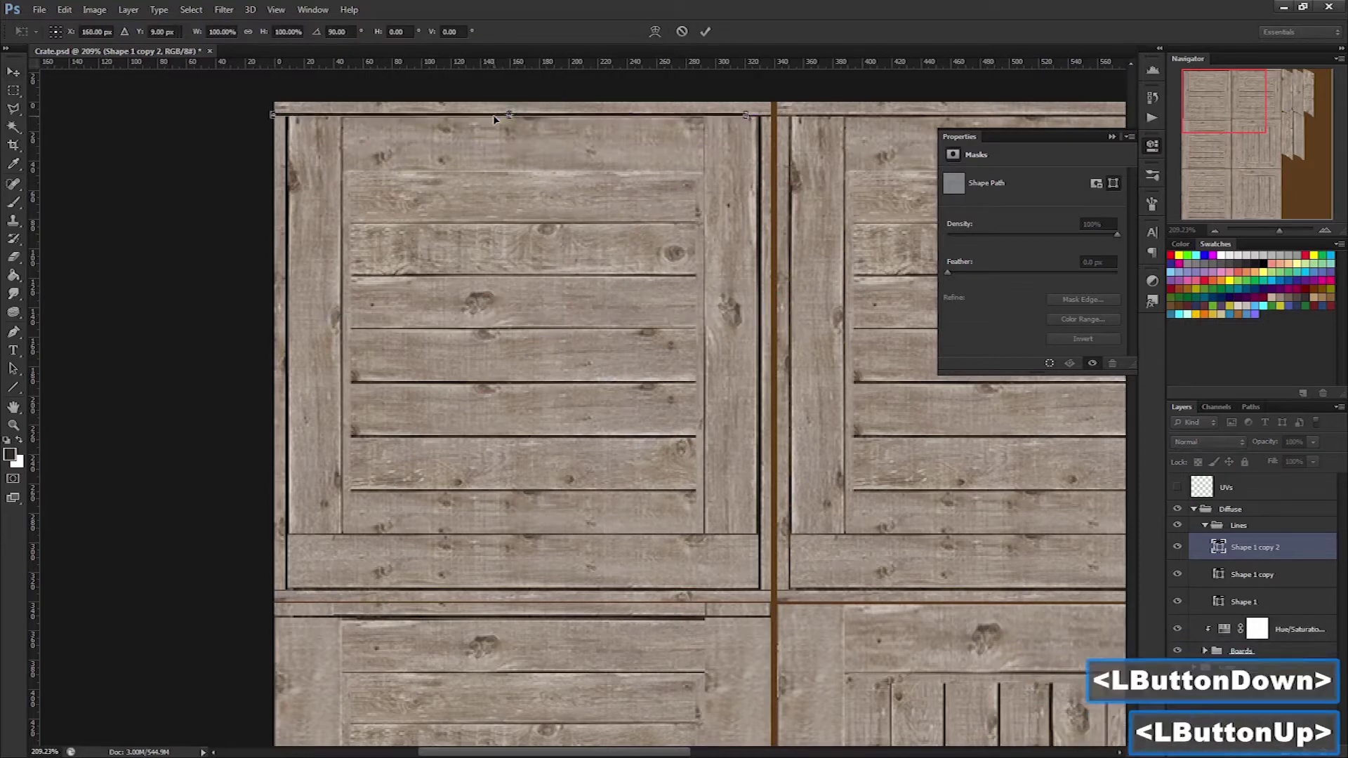
key("Return")
Copy the horizontal line onto the gaps above and below the panel's lowest board, fitting it to the board's width
left_click_drag(719, 112, 735, 534)
key("ctrl+t")
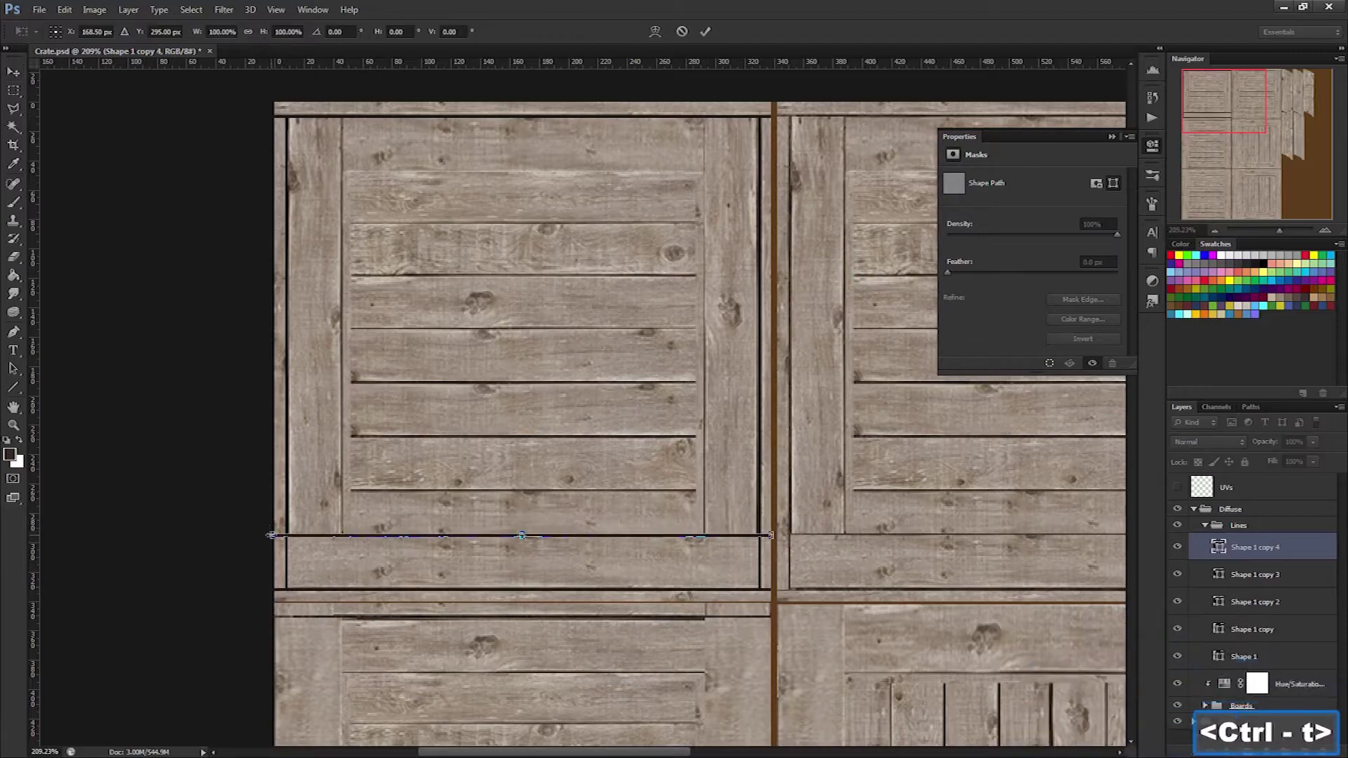
key("Return")
scroll(618, 568, "up", 5)
left_click_drag(841, 518, 844, 518)
key("Return")
Duplicate the horizontal line farther up the panel and hide the two newest line layers
scroll(679, 538, "down", 4)
left_click_drag(642, 524, 653, 227)
key("space")
left_click(1177, 547)
left_click(1178, 575)
Reorder the layers in the Boards subgroup so the upper-left panel's lowest board lies beneath its vertical side planks
key("space")
left_click_drag(1054, 561, 774, 387)
scroll(779, 386, "down", 3)
left_click(1201, 526)
scroll(1207, 532, "down", 5)
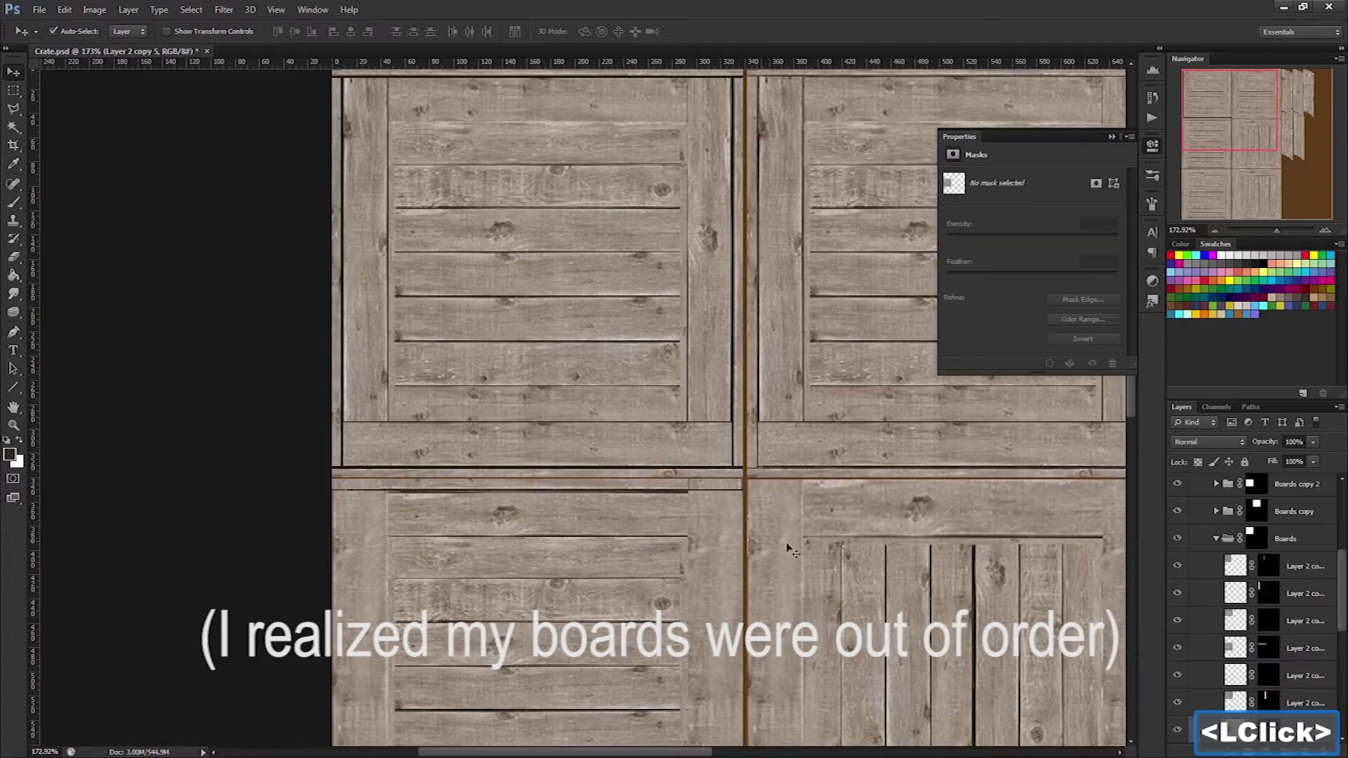
left_click_drag(1299, 548, 1299, 611)
Pick boards of the neighbouring panel on the canvas, and collapse the Back and Boards copy 5 groups
left_click(841, 444)
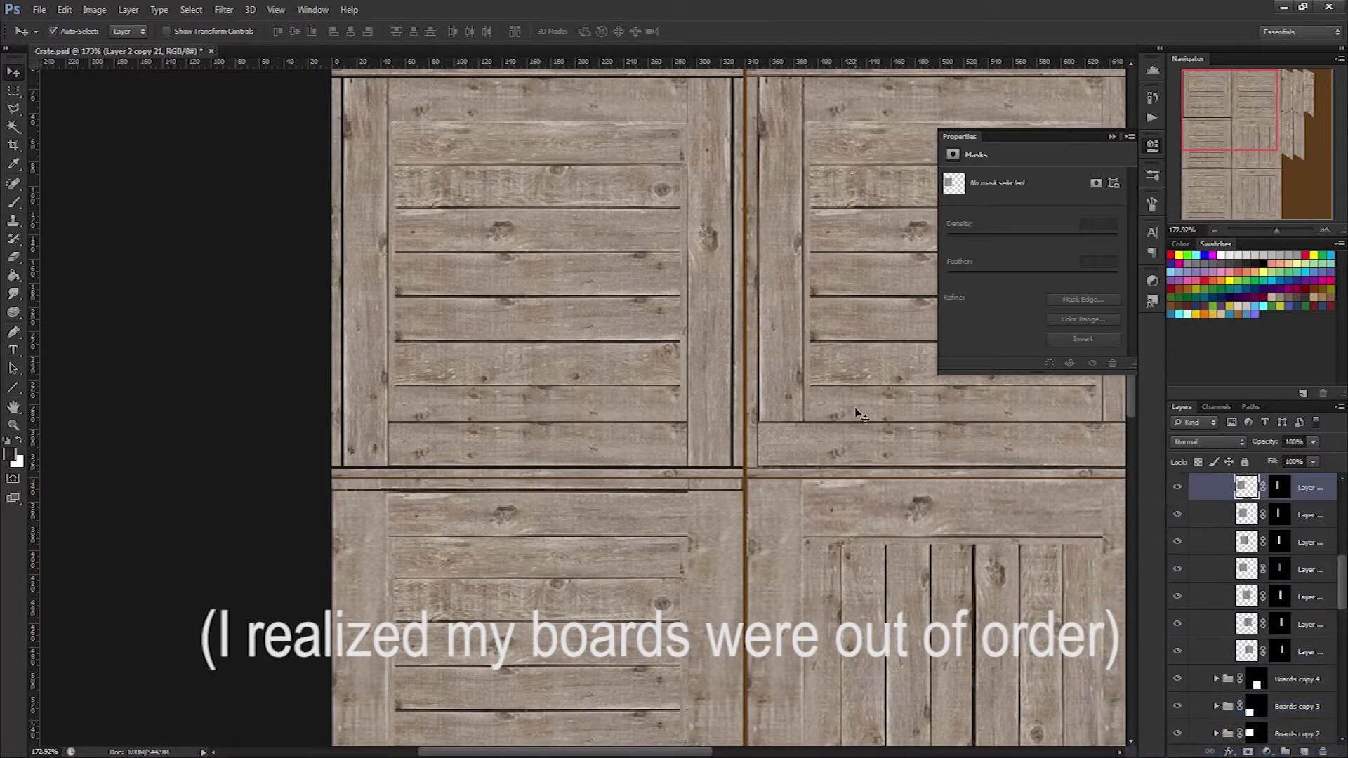
left_click(1310, 535)
left_click(992, 451)
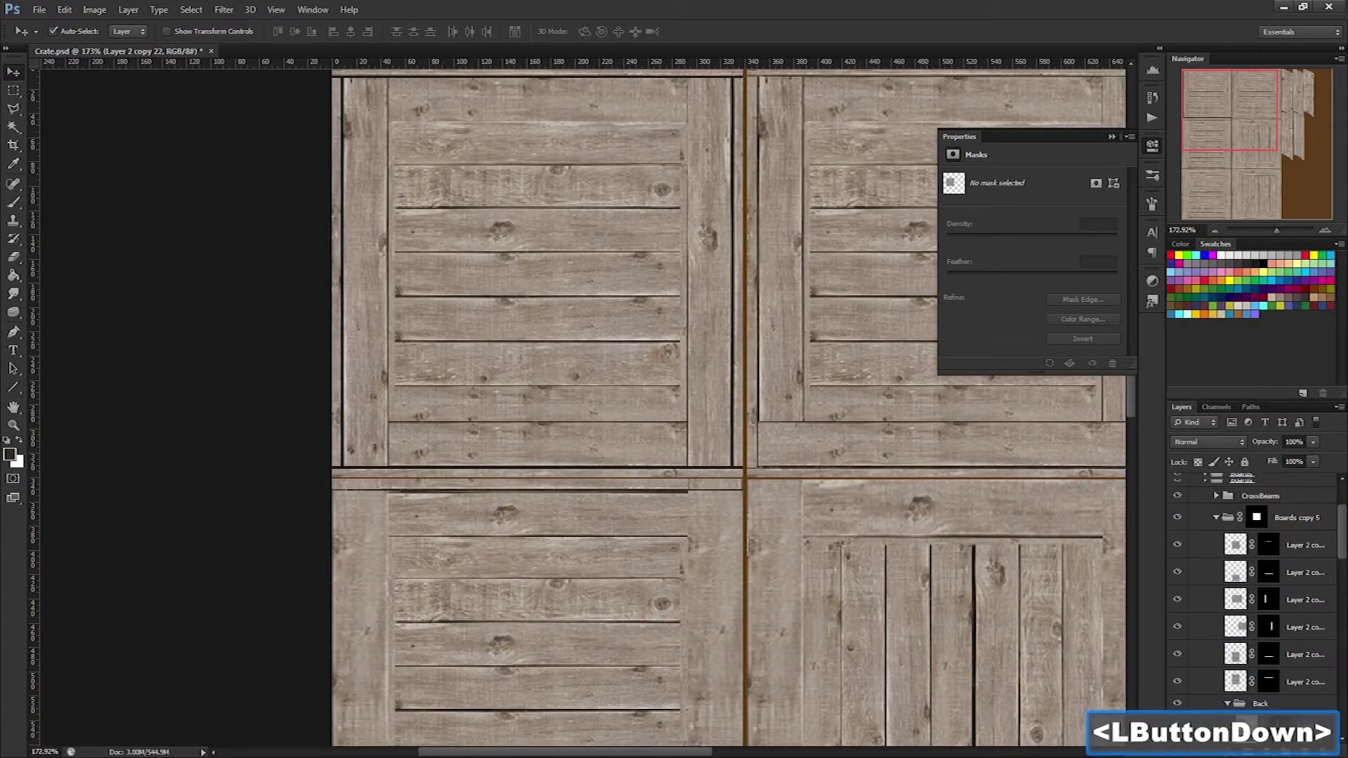
scroll(1186, 555, "up", 5)
scroll(1214, 544, "down", 1)
left_click(1227, 536)
scroll(1225, 541, "up", 3)
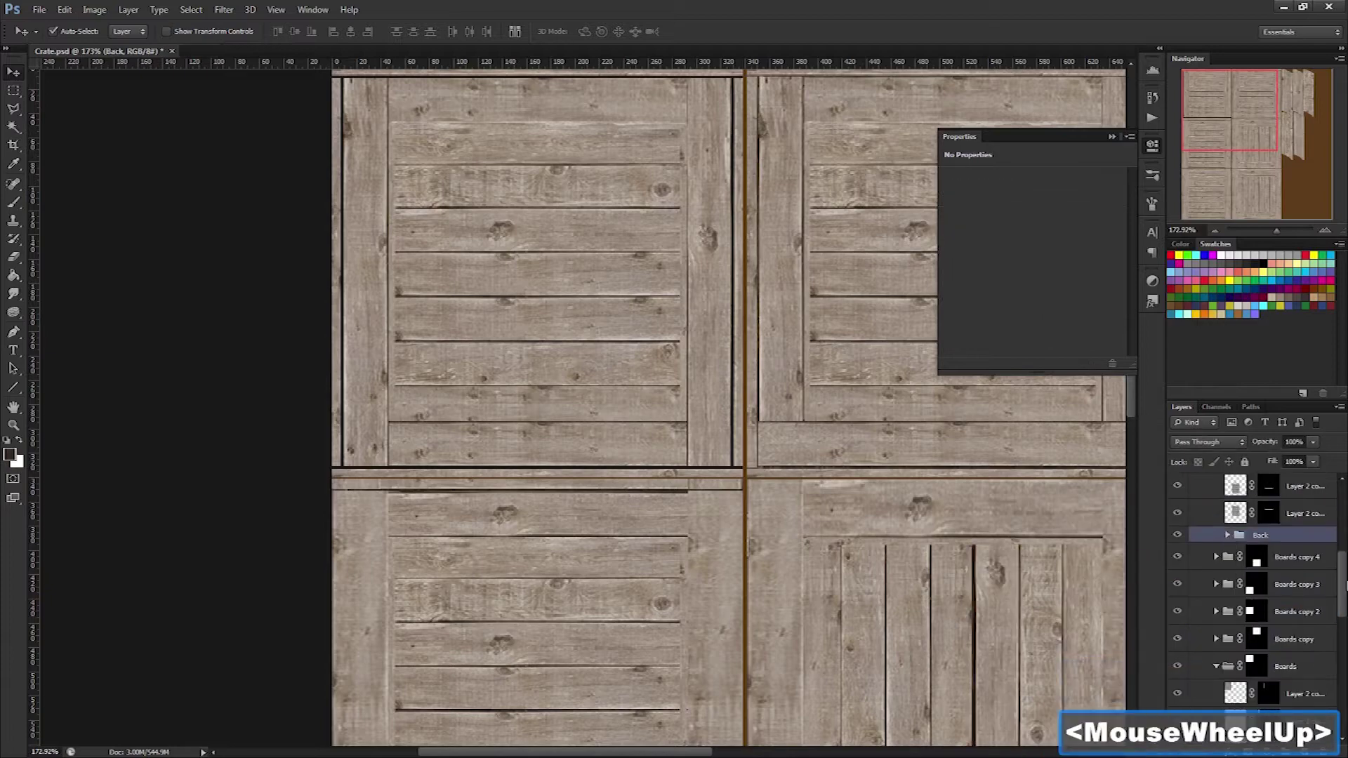
left_click(1217, 545)
Toggle the visibility of the board groups and their layers to identify which ones form the second upper panel
left_click(1178, 546)
left_click(1178, 547)
left_click(1176, 577)
left_click(1178, 604)
left_click(1178, 604)
scroll(1187, 632, "down", 2)
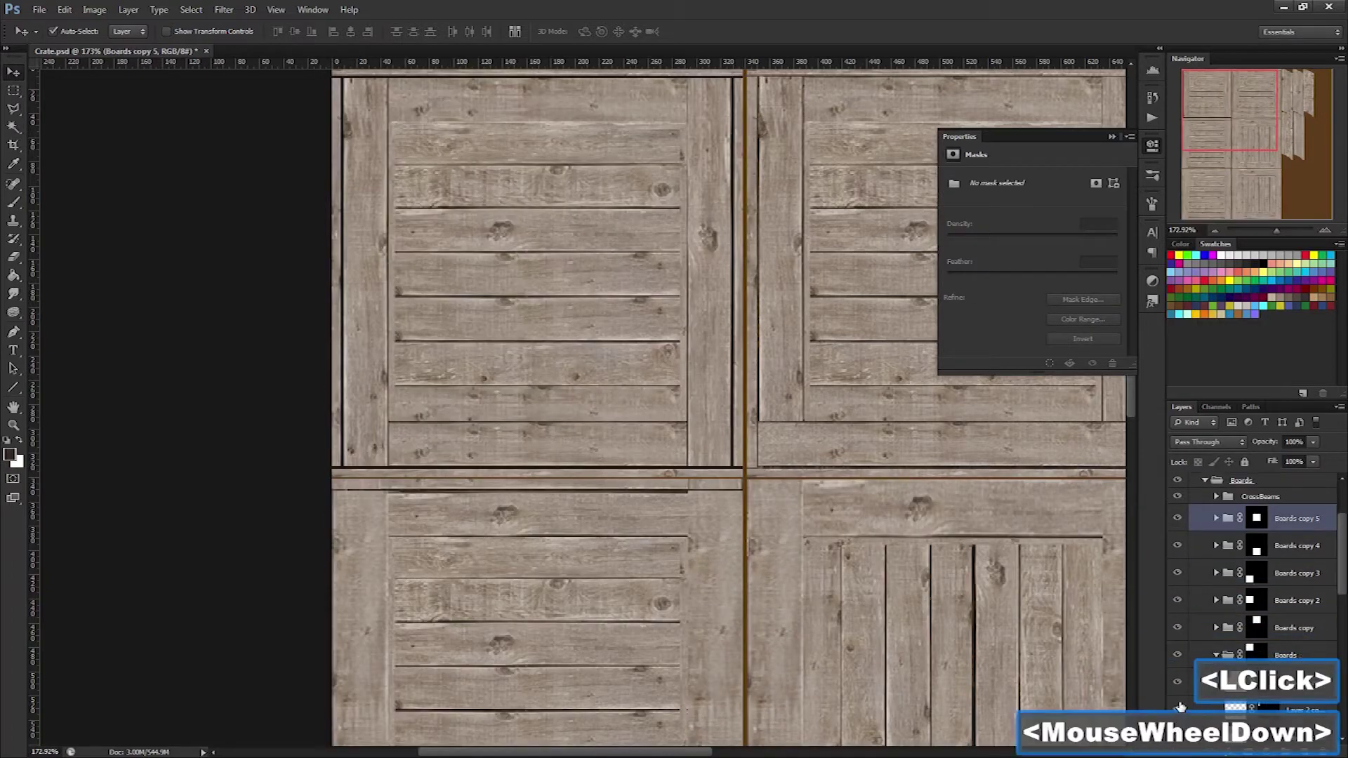
left_click(1217, 626)
left_click(1177, 687)
left_click(1178, 687)
left_click(1177, 664)
left_click(1177, 660)
Move the second upper panel's lowest board layer down the stack, beneath the panel's vertical side planks
left_click(1257, 658)
left_click(897, 397)
scroll(1218, 653, "down", 5)
left_click(1216, 660)
left_click_drag(1342, 600, 1346, 657)
left_click(1178, 575)
left_click(1178, 575)
left_click(1304, 567)
key("ctrl+z")
left_click_drag(1305, 567, 1314, 629)
Collapse the expanded board subgroup and the main Boards group
left_click_drag(808, 632, 641, 629)
scroll(653, 604, "down", 1)
left_click_drag(1344, 658, 1345, 500)
left_click(1217, 609)
left_click(1205, 569)
Lock the Boards group and the Hue/Saturation layer
left_click(1236, 526)
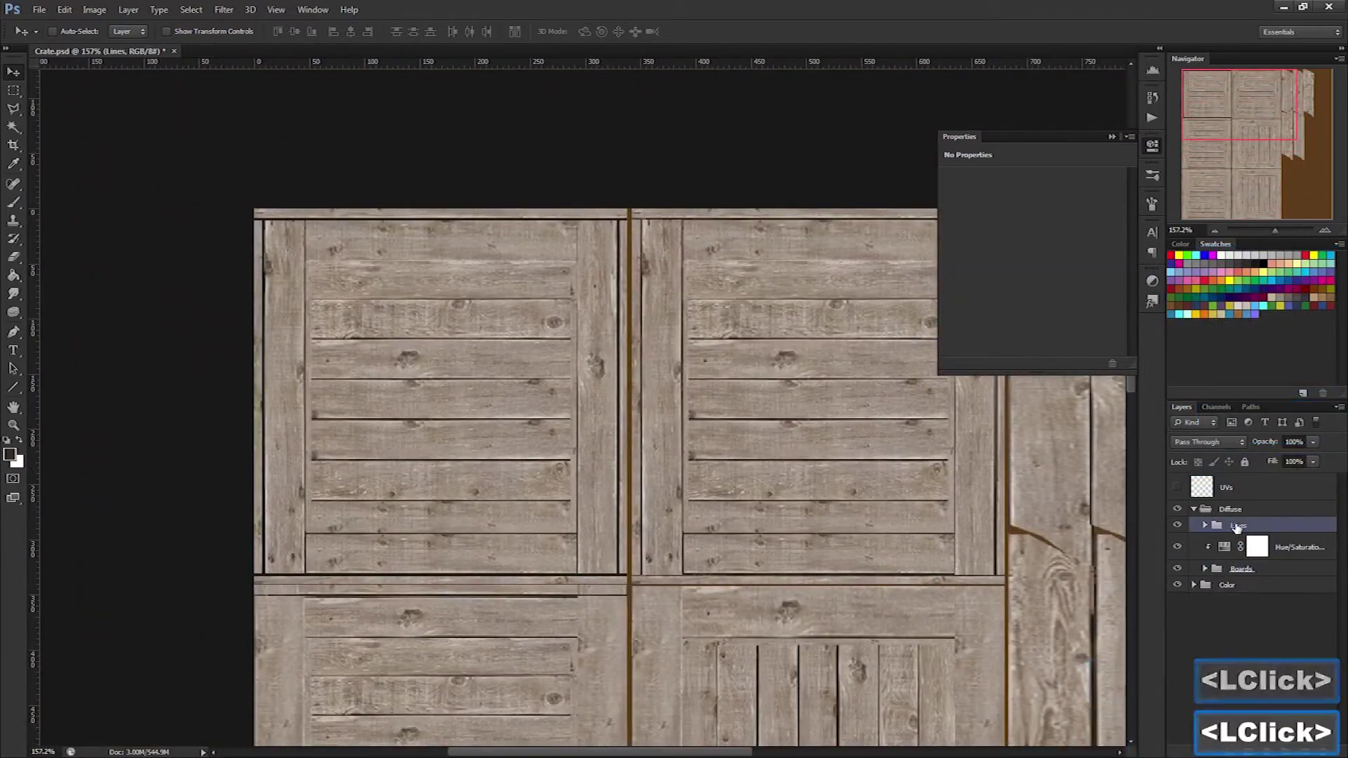
left_click(378, 207)
left_click(1257, 569)
left_click(1245, 462)
left_click(1264, 548)
left_click(1245, 462)
left_click(1264, 570)
Duplicate the vertical line onto the inner edge of the upper-left panel's left side plank
left_click_drag(304, 379, 308, 372)
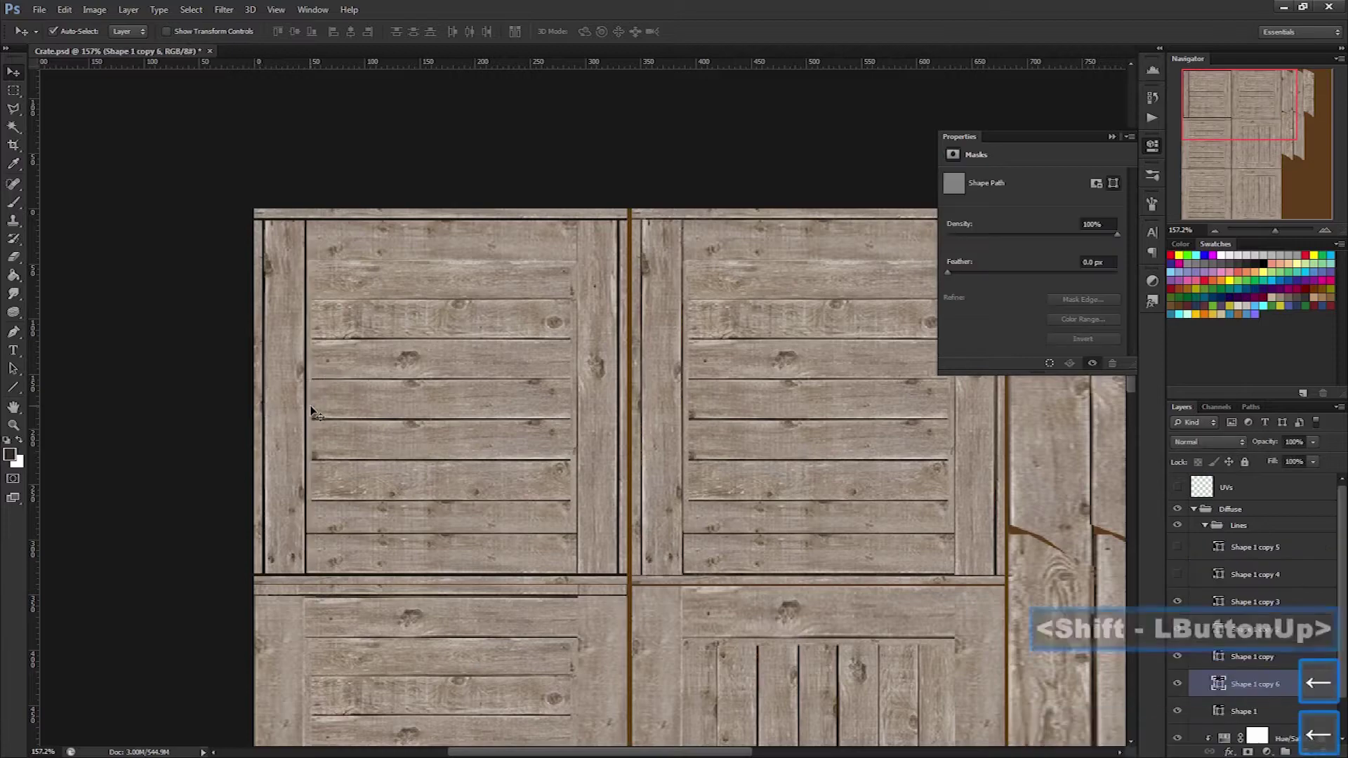
Duplicate the vertical line onto the inner edge of the upper-left panel's right side plank and show the UVs layer
left_click_drag(618, 425, 577, 425)
left_click_drag(407, 219, 407, 258)
key("ctrl+t")
scroll(623, 256, "up", 5)
key("Escape")
left_click(1177, 487)
key("ctrl+z")
key("ctrl+z")
Duplicate the horizontal line onto the upper-left panel's second board gap and narrow it to fit between the side planks
left_click_drag(603, 260, 547, 325)
key("Down")
key("Down")
key("Down")
key("Down")
key("Up")
key("ctrl+t")
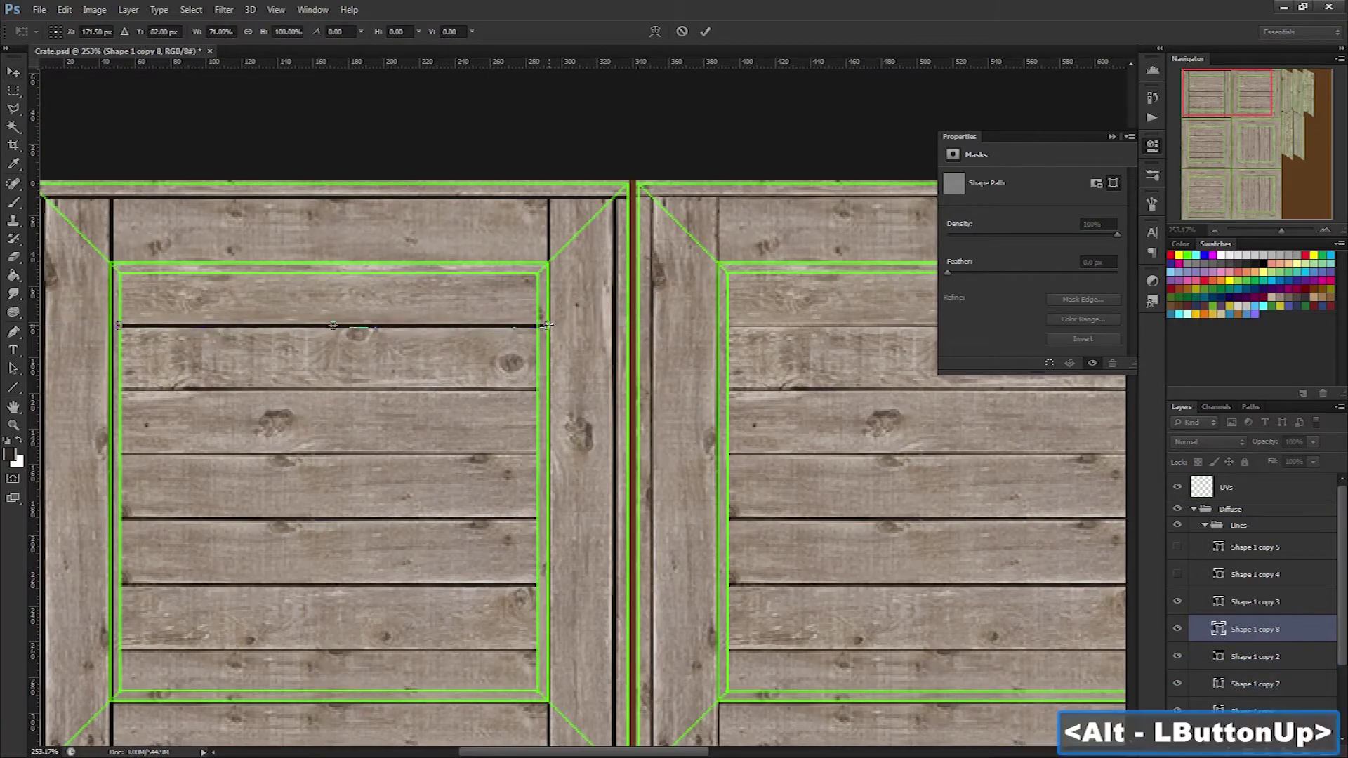
scroll(121, 328, "up", 3)
left_click(128, 337)
left_click_drag(128, 337, 121, 338)
key("Return")
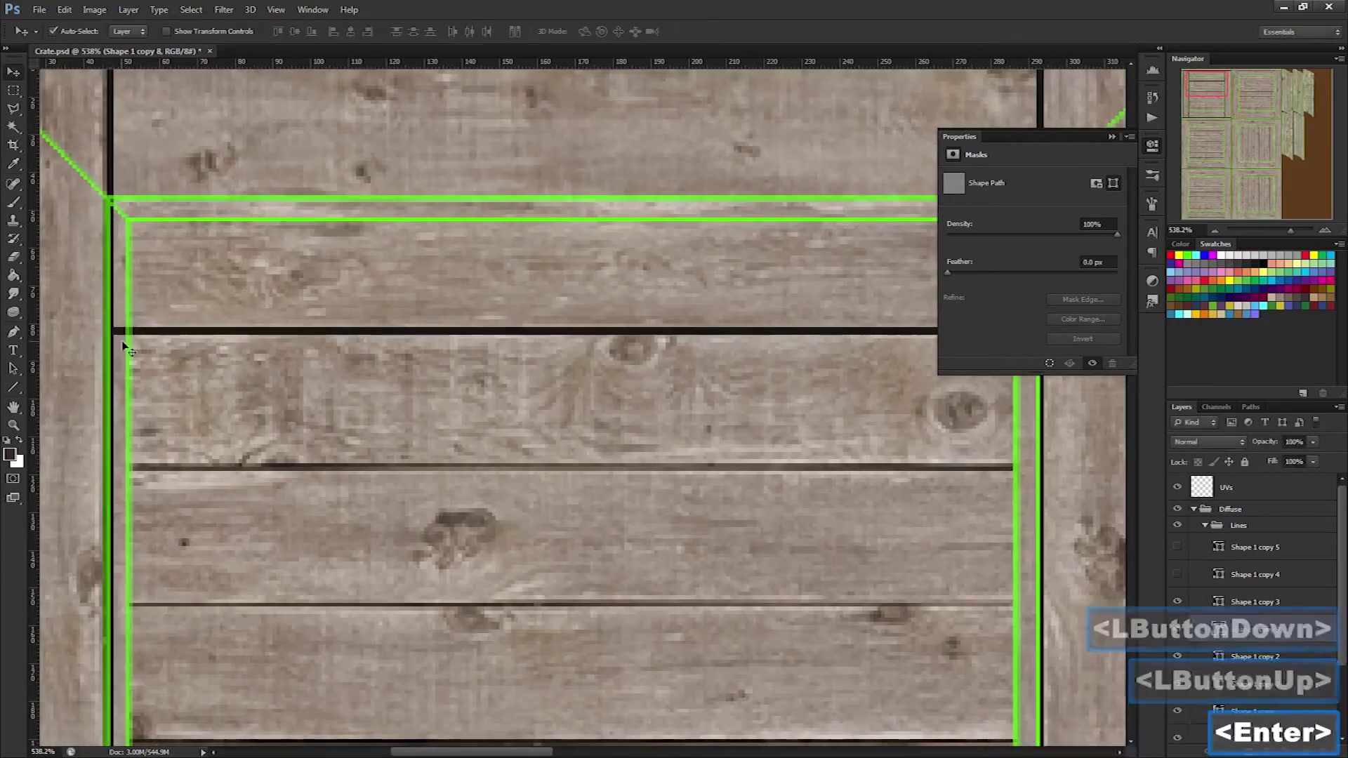
Hide the UVs layer and adjust both ends of the shortened horizontal line to match the inner boards
left_click(1175, 487)
key("ctrl+t")
scroll(746, 337, "up", 2)
left_click_drag(753, 337, 738, 337)
key("Return")
left_click_drag(397, 349, 639, 344)
scroll(639, 345, "down", 1)
key("ctrl+t")
scroll(215, 337, "up", 5)
left_click(188, 328)
left_click_drag(188, 328, 167, 327)
key("Return")
scroll(210, 337, "down", 5)
Duplicate the horizontal line onto the board gaps below it in the upper-left panel, and delete the surplus lowest copy
left_click_drag(393, 422, 309, 279)
left_click_drag(432, 185, 441, 422, "alt")
left_click_drag(441, 422, 443, 543, "alt")
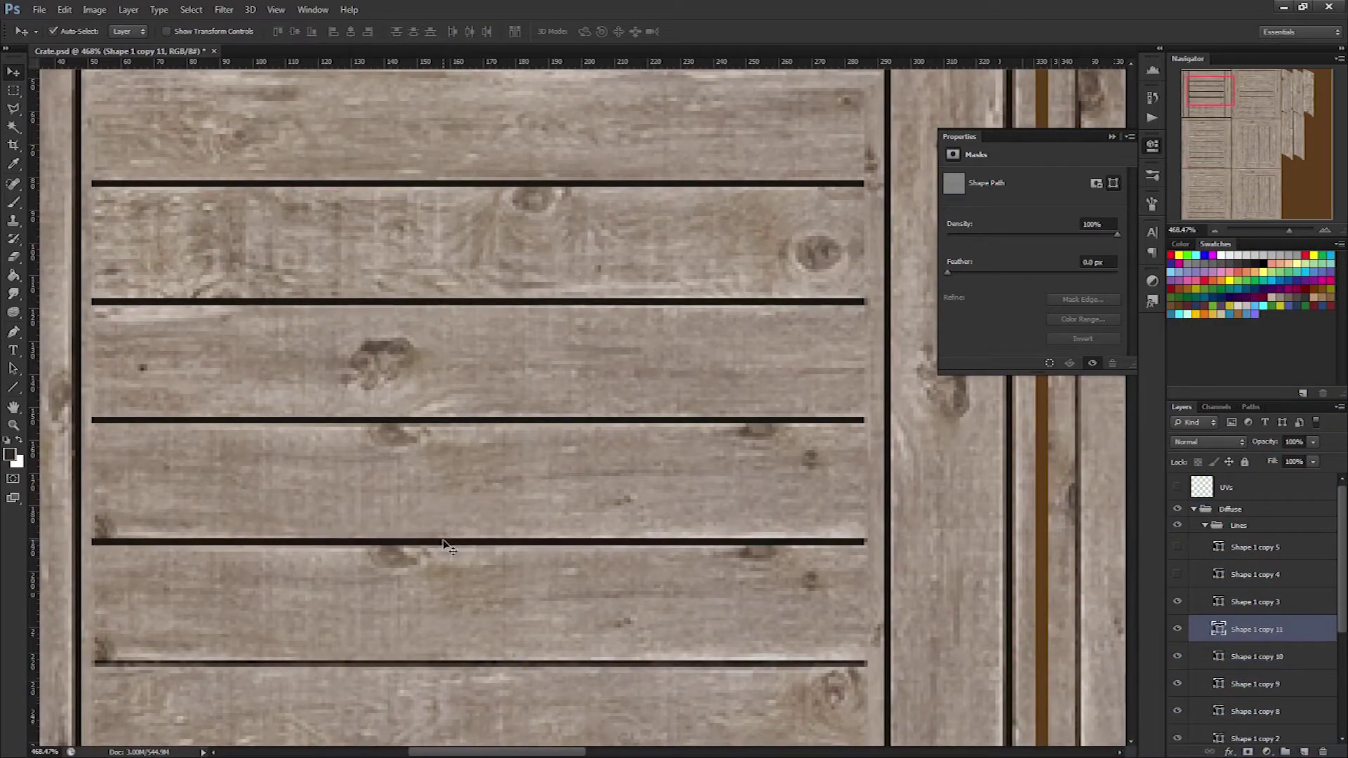
scroll(453, 546, "down", 2)
left_click_drag(497, 397, 497, 519, "alt")
scroll(499, 518, "down", 2)
left_click_drag(502, 339, 535, 448, "alt")
left_click(1177, 488)
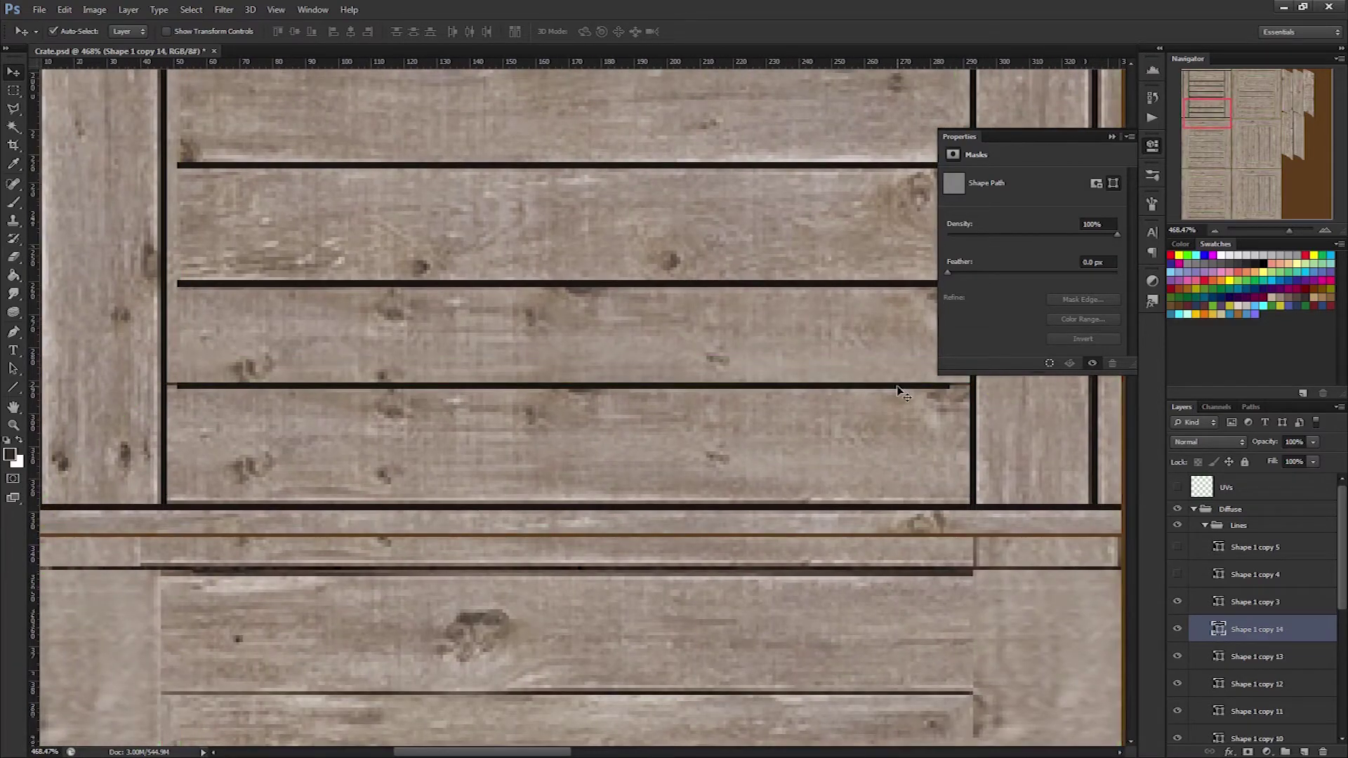
key("Delete")
scroll(545, 416, "down", 5)
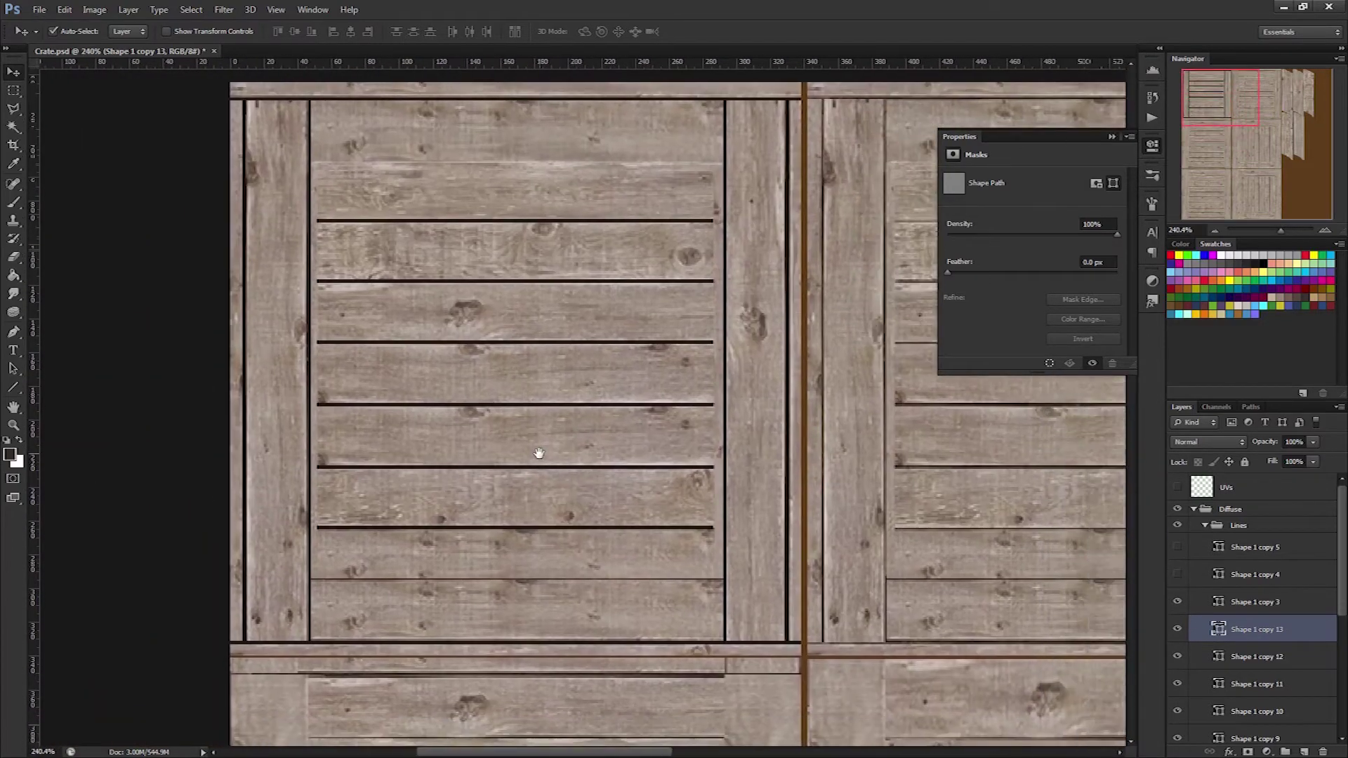
Save the texture over Crate_Diffuse.png and check the new lines on the crate in Maya
key("ctrl+shift+s")
left_click(772, 388)
left_click(649, 559)
double_click(619, 190)
left_click(633, 290)
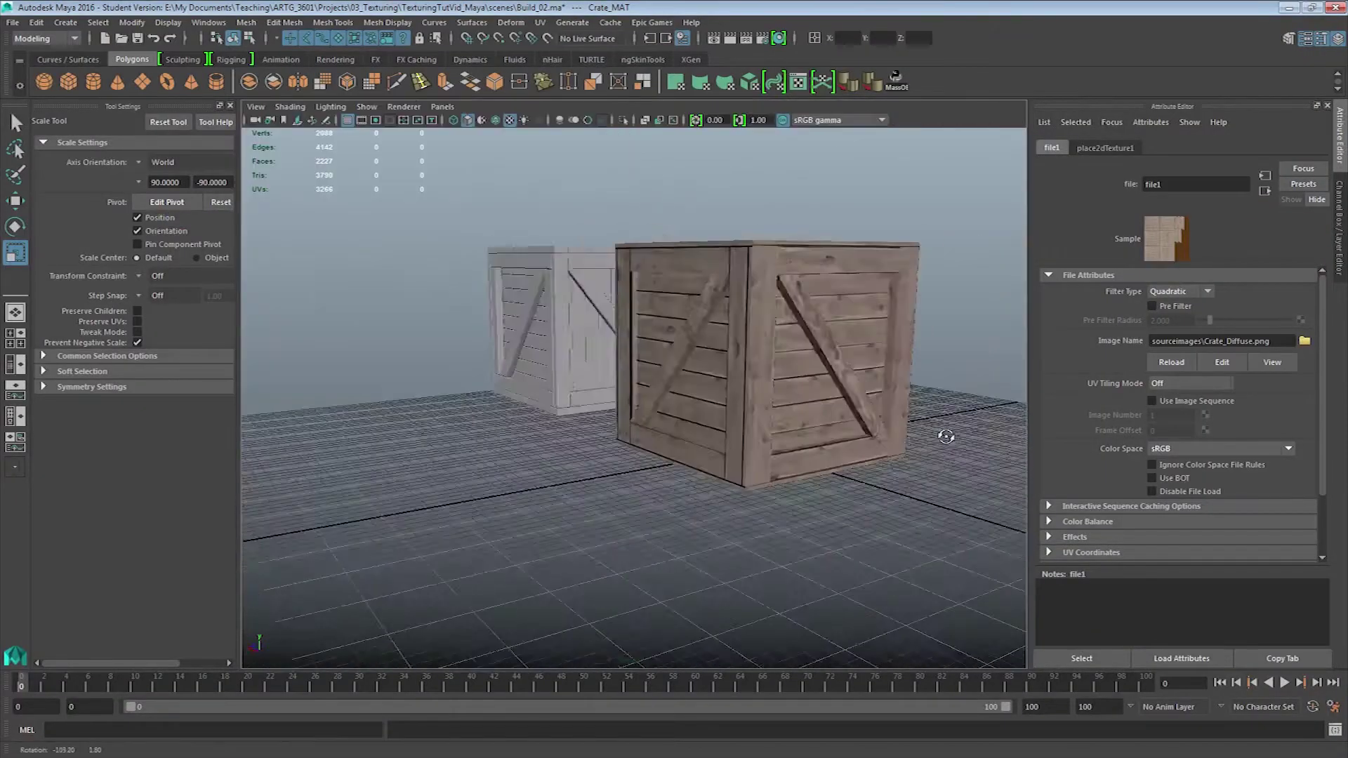
left_click_drag(942, 436, 781, 395)
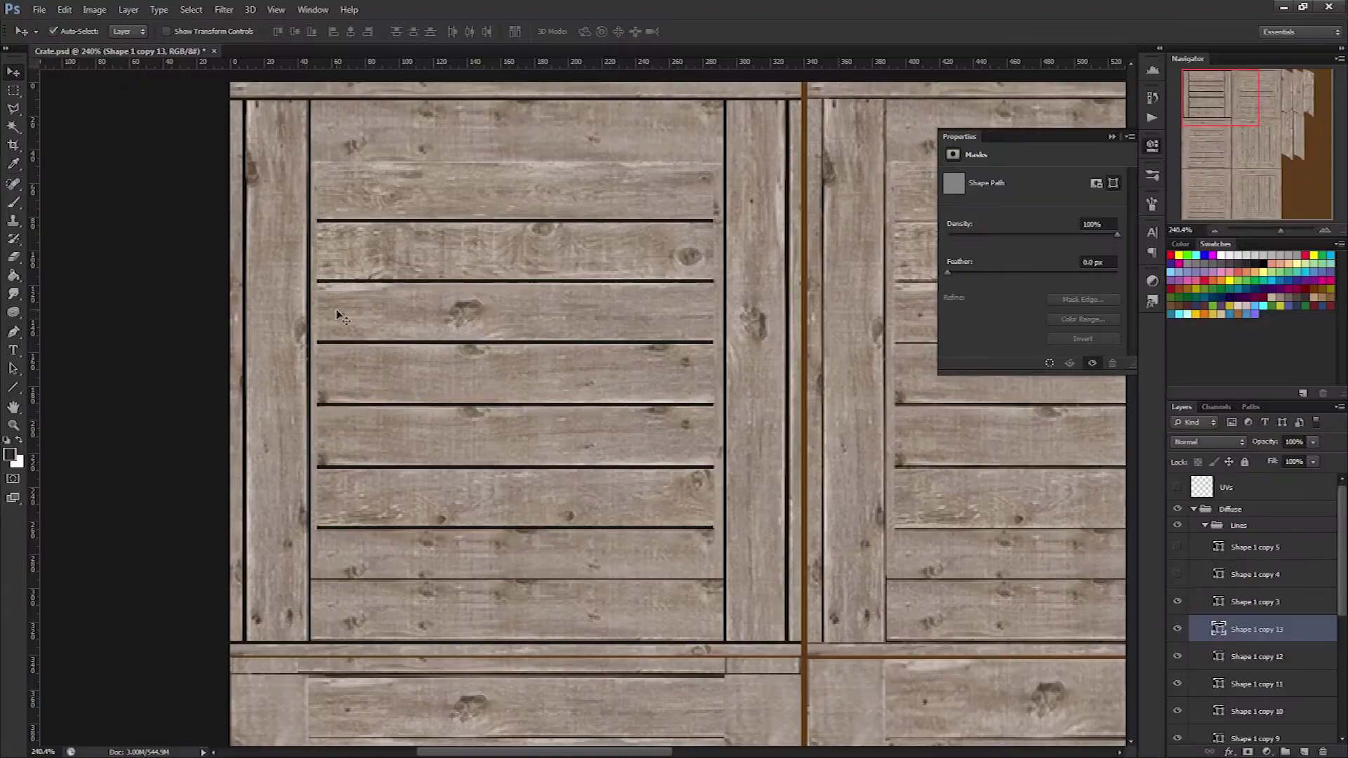
Shorten the upper-left panel's two inner vertical lines to the top board's height and duplicate them beside the bottom board
left_click(307, 316)
left_click(730, 362, "shift")
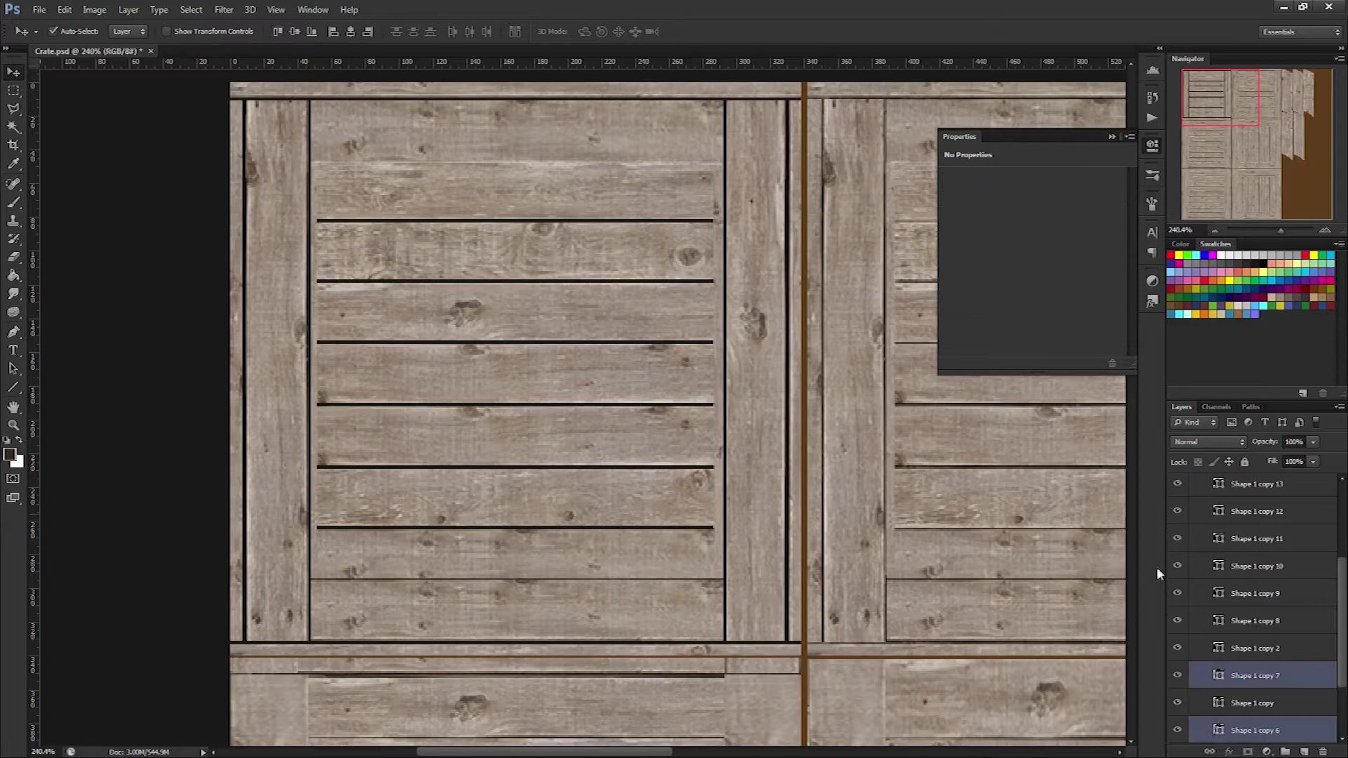
key("ctrl+t")
left_click_drag(519, 634, 510, 158)
scroll(518, 168, "up", 5)
key("Return")
scroll(516, 170, "down", 5)
left_click_drag(317, 171, 334, 619)
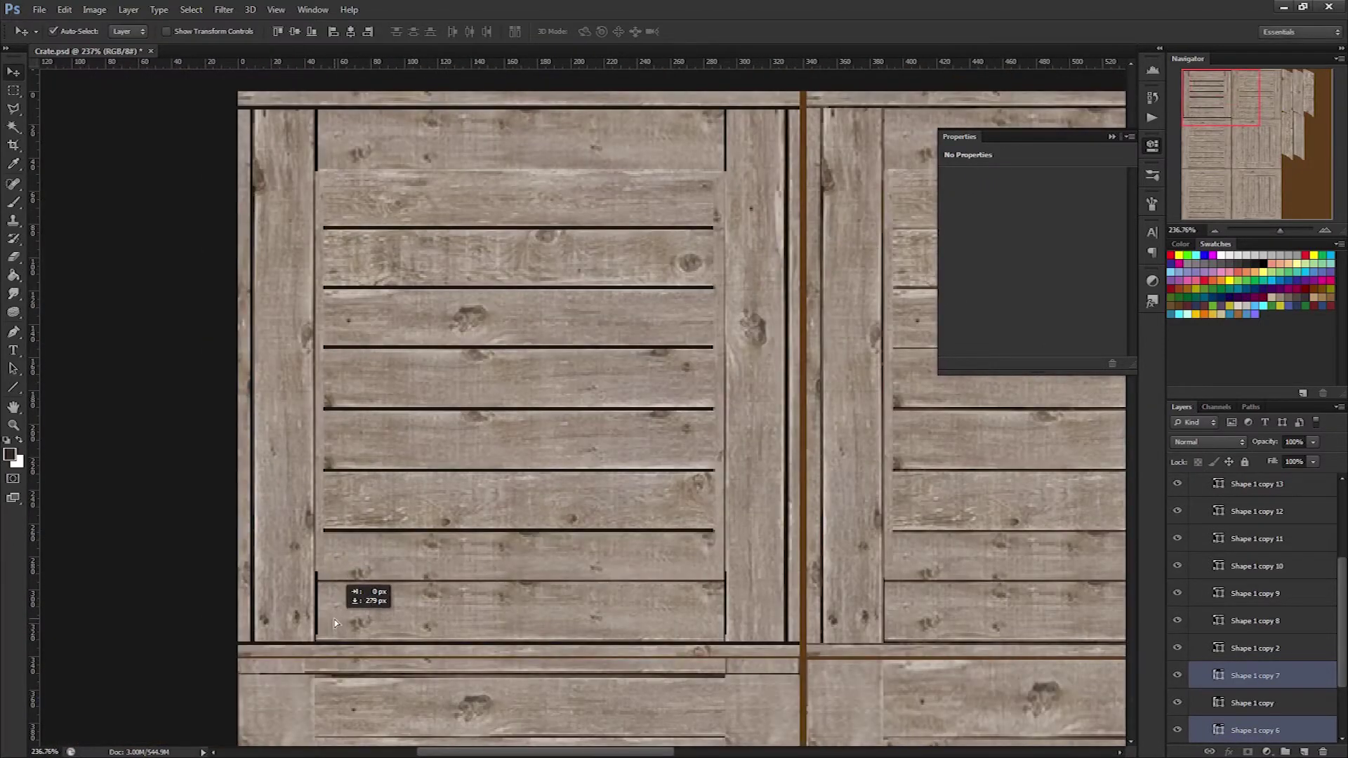
Save the shortened-line texture as PNG, reload it in Maya and inspect the crate
key("ctrl+shift+s")
key("Return")
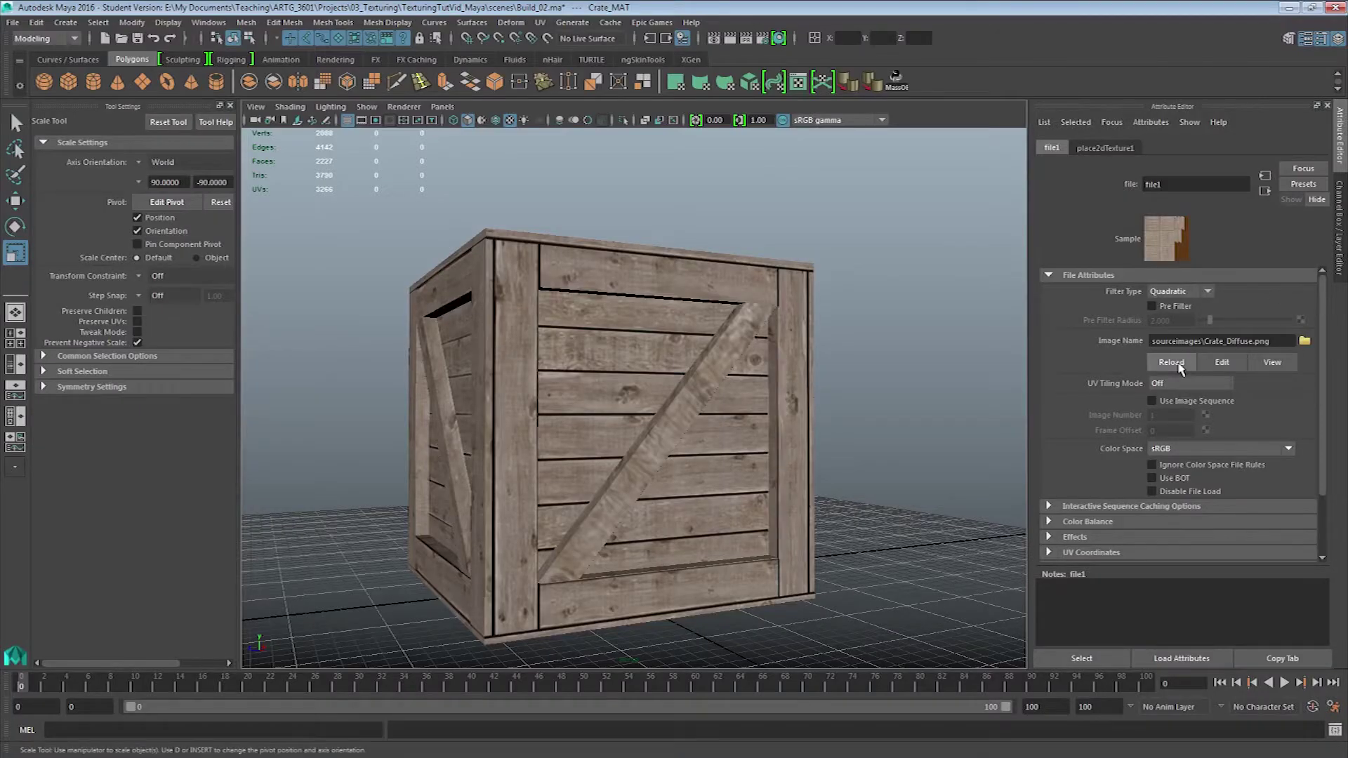
left_click_drag(772, 355, 933, 360)
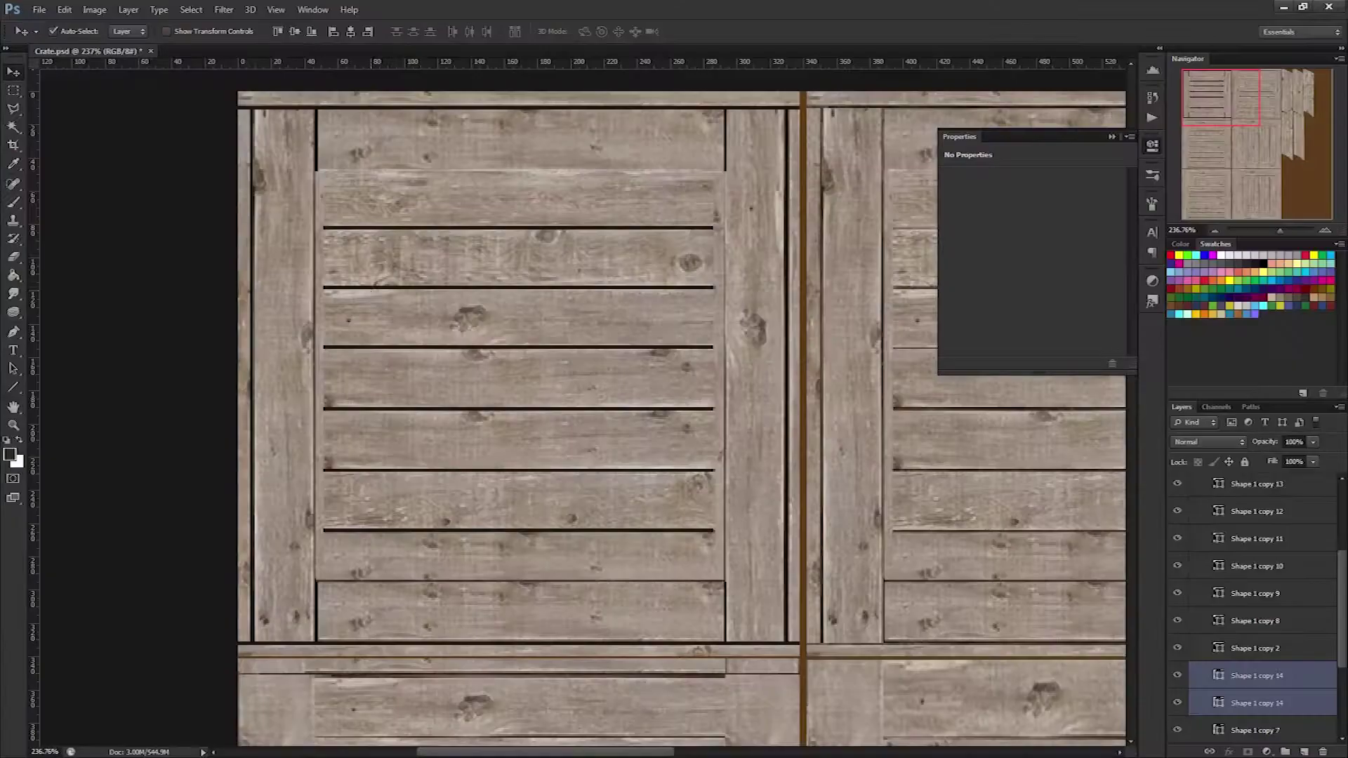
Group all the upper-left panel's line layers and name the group Side1
scroll(631, 418, "down", 3)
scroll(1205, 524, "up", 4)
left_click(1271, 535)
scroll(1264, 597, "down", 7)
left_click(1240, 672, "shift")
key("ctrl+g")
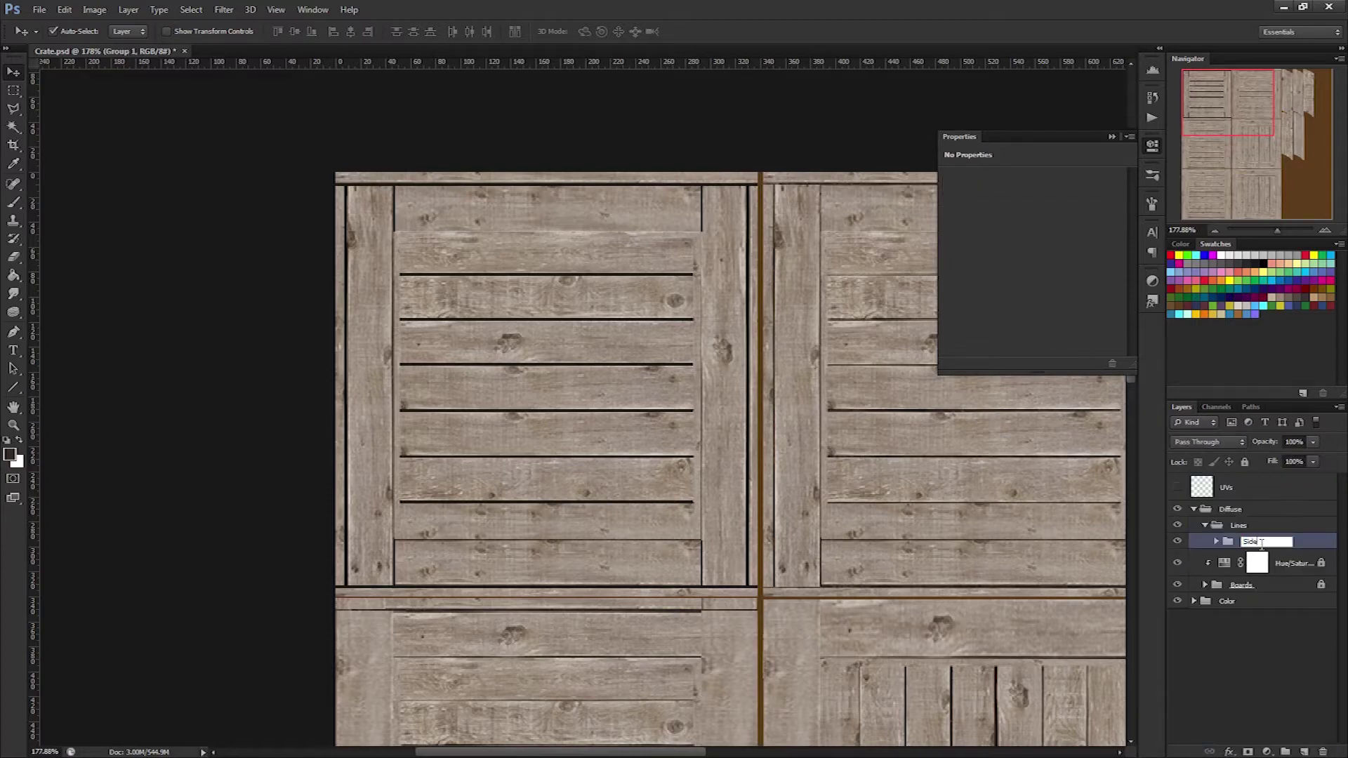
Duplicate the Side1 line group onto the upper-right panel, aligned with its boards
scroll(731, 411, "down", 2)
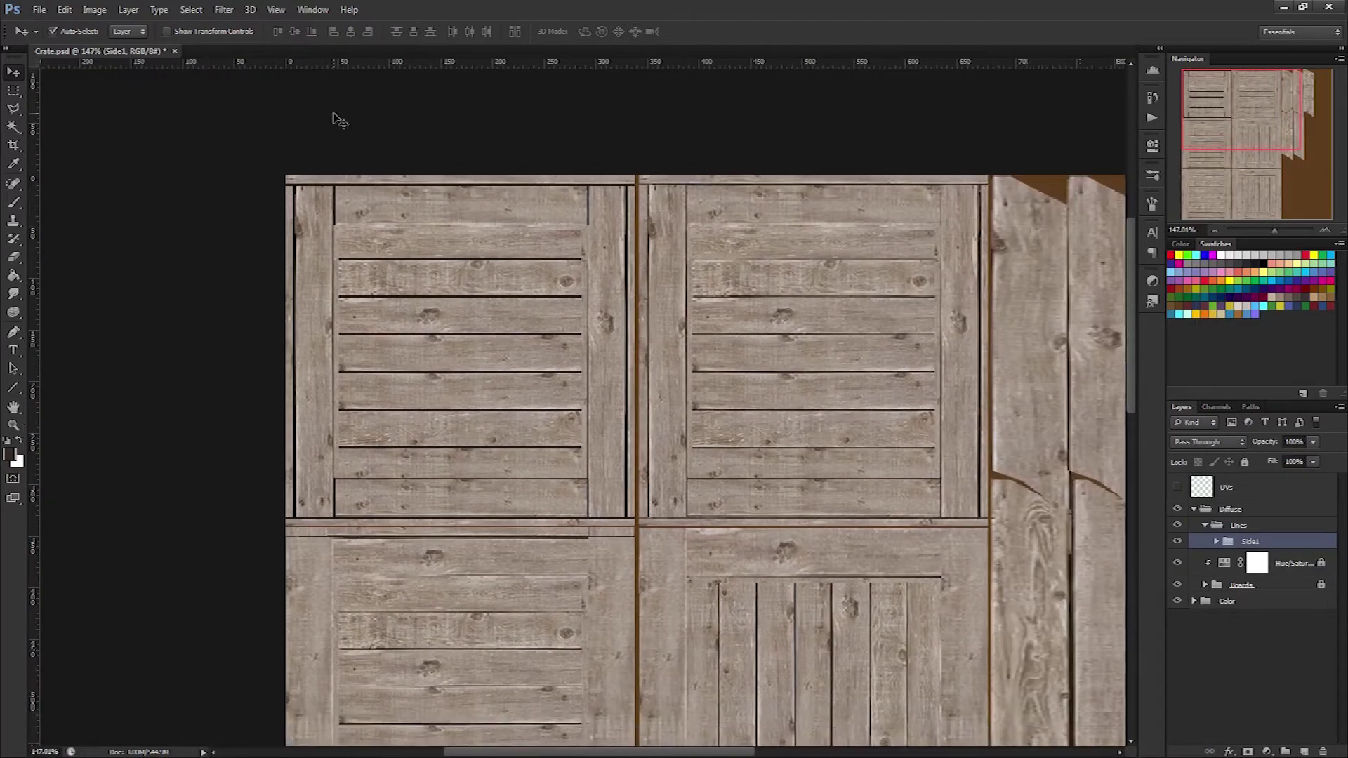
left_click_drag(336, 212, 686, 208)
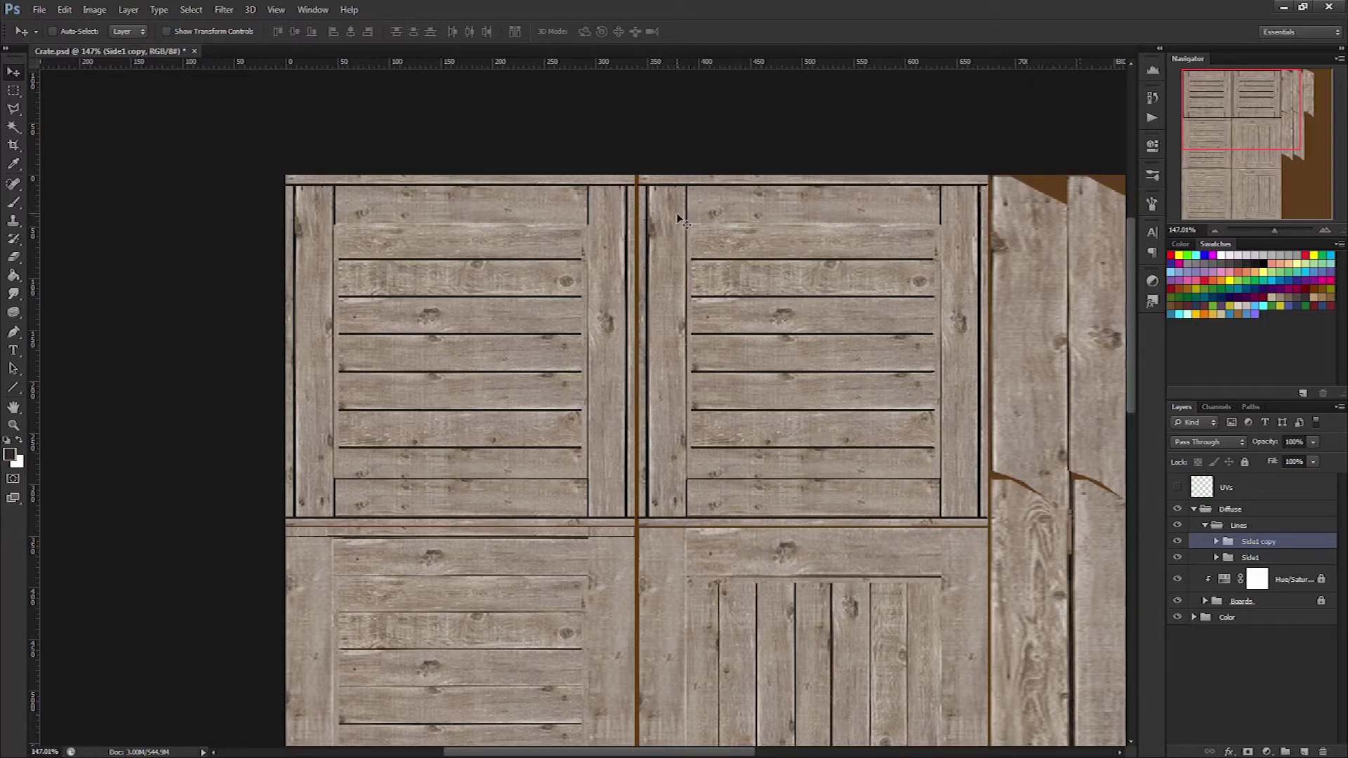
key("Right")
key("Left")
Duplicate the Side1 line group onto the middle-left panel and nudge it into alignment with the boards
left_click_drag(630, 487, 756, 583)
key("alt+bracketleft")
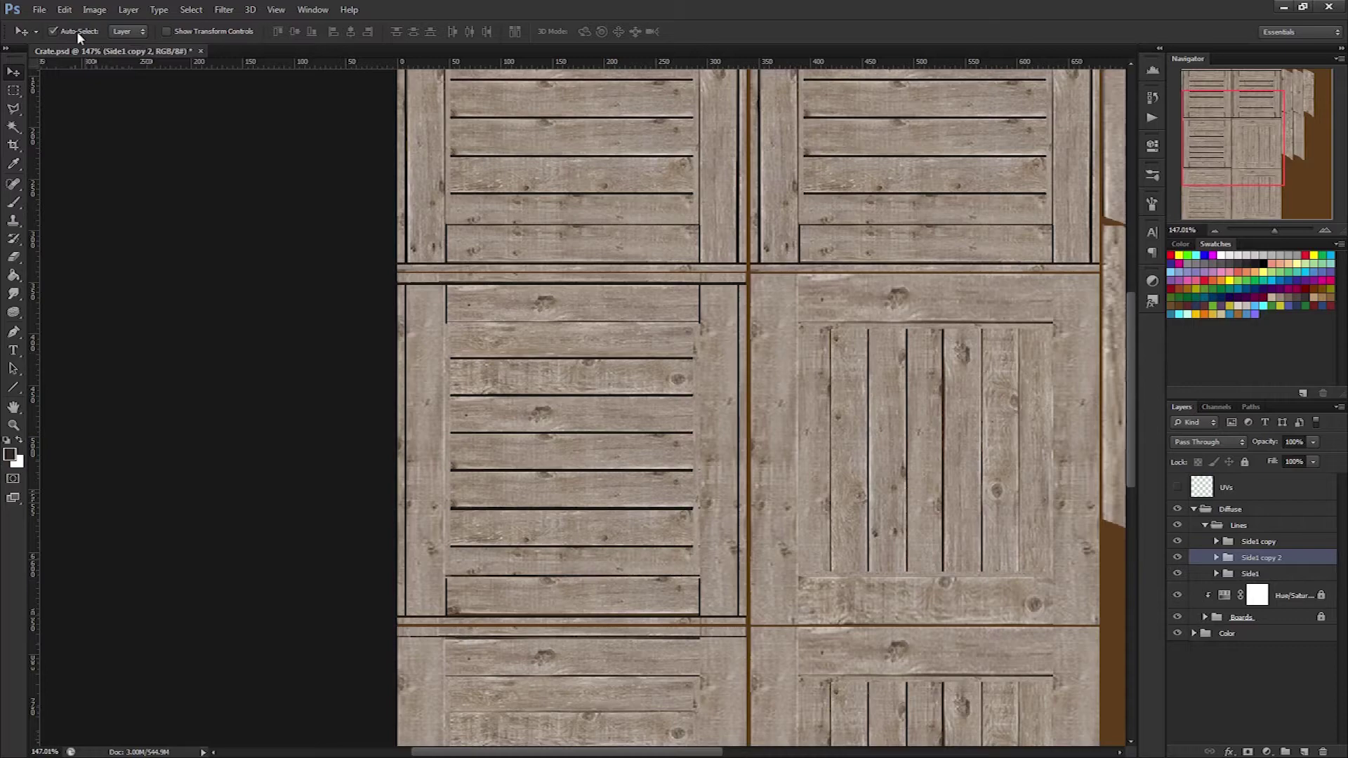
key("Up")
Stretch the two short vertical lines beside the middle-left panel's top board upward to the panel's edge
scroll(520, 362, "up", 3)
left_click(422, 280)
left_click(760, 282, "shift")
key("ctrl+t")
left_click_drag(596, 256, 597, 242)
key("Return")
Stretch the two short vertical lines beside the middle-left panel's bottom board down to about 47 px high
left_click_drag(618, 604, 614, 352)
left_click(757, 426)
left_click(419, 430, "shift")
key("ctrl+t")
left_click_drag(589, 448, 590, 464)
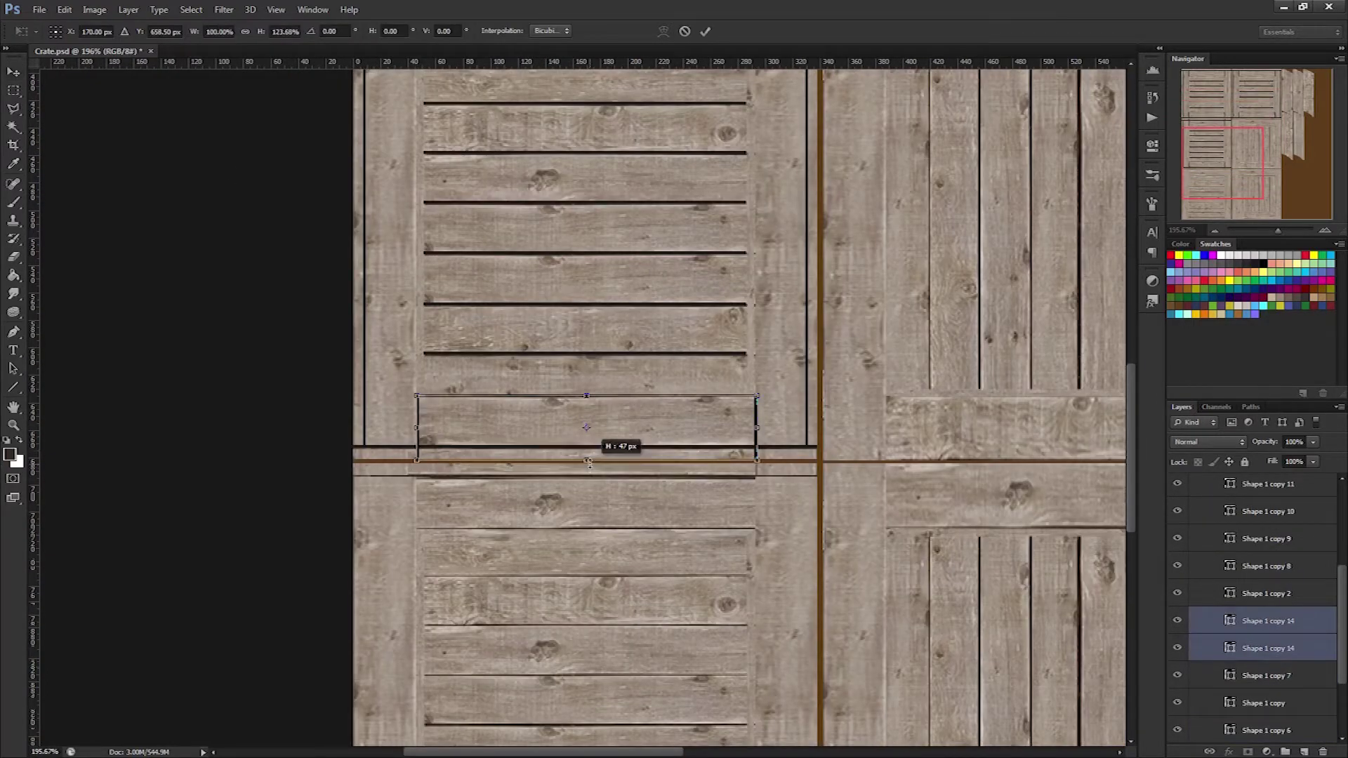
key("Return")
left_click_drag(396, 380, 400, 277)
Delete the two long outer vertical lines from the middle-left panel's line group and collapse the group
left_click_drag(749, 306, 528, 533)
scroll(536, 521, "down", 2)
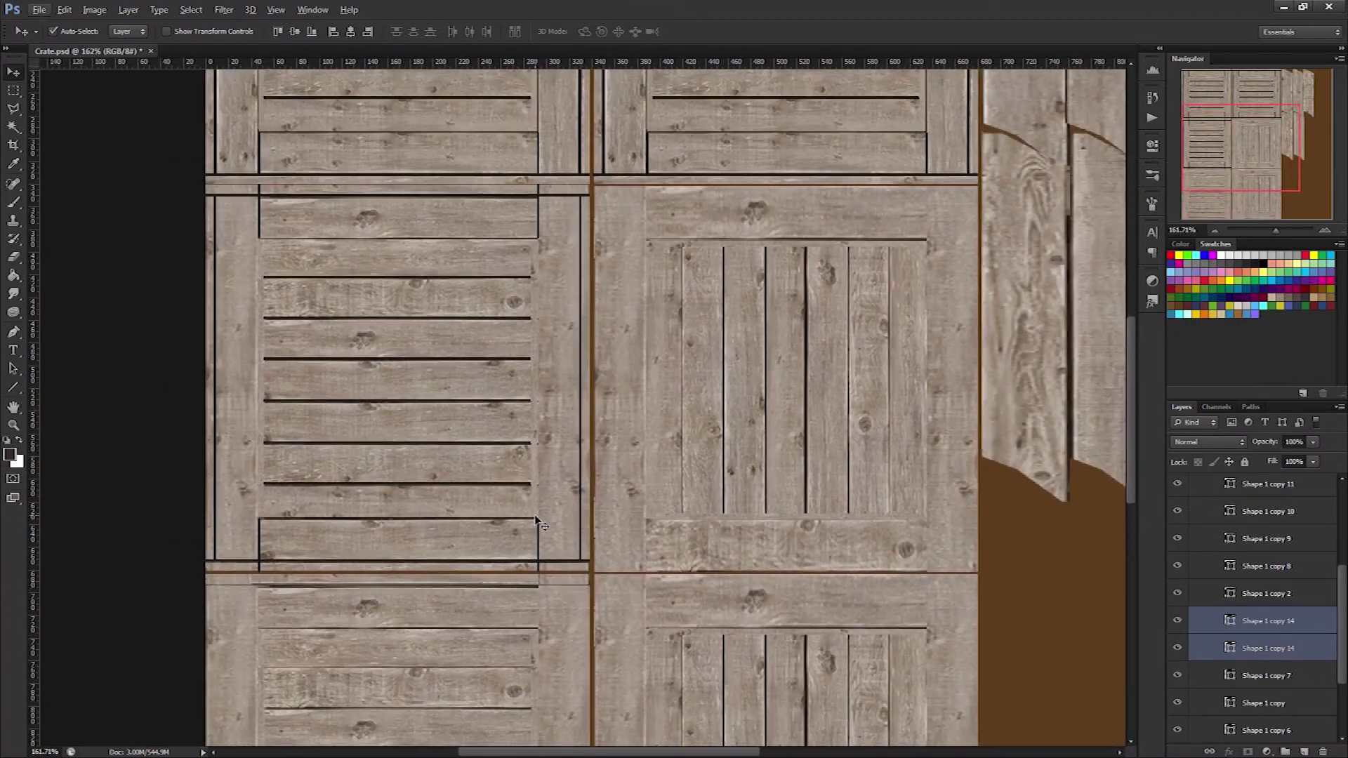
scroll(1215, 497, "up", 3)
left_click(1216, 491)
left_click(1179, 557)
left_click(1179, 557)
left_click(580, 351)
key("Delete")
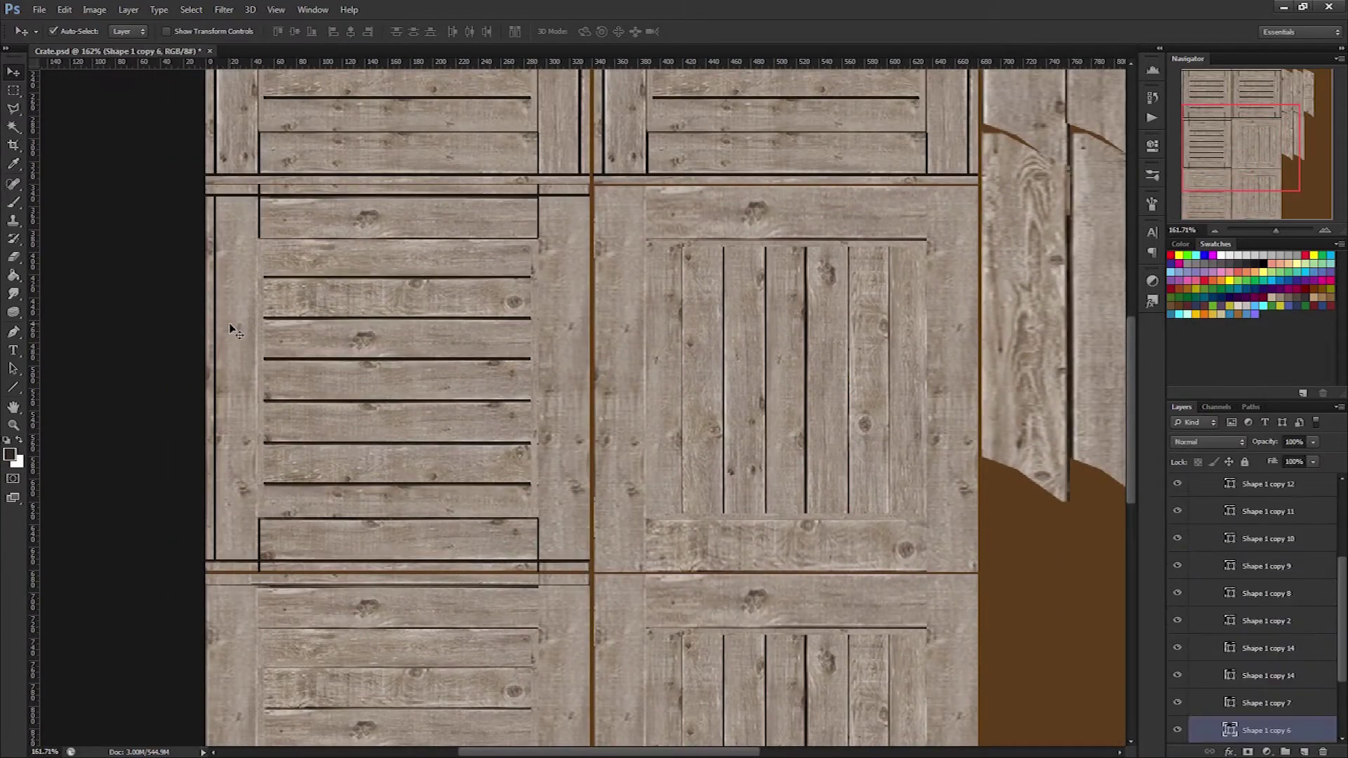
left_click(215, 325)
key("Delete")
scroll(1228, 545, "up", 3)
left_click(1217, 545)
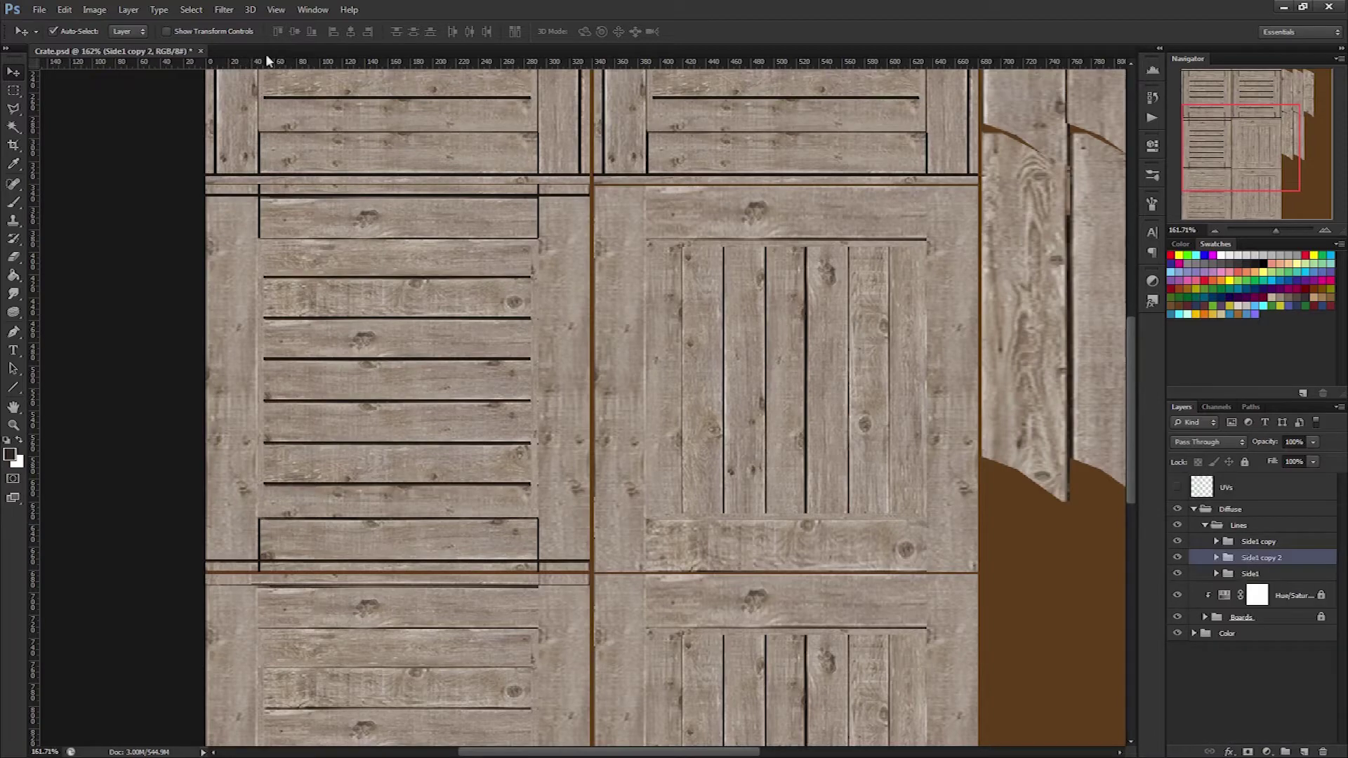
left_click_drag(537, 239, 924, 245)
left_click_drag(591, 458, 613, 243)
key("ctrl+z")
Duplicate the middle-left panel's line group onto the lower-left panel and then onto the lower-right panel
left_click_drag(566, 349, 574, 714)
left_click_drag(571, 589, 530, 519)
left_click_drag(523, 328, 908, 331)
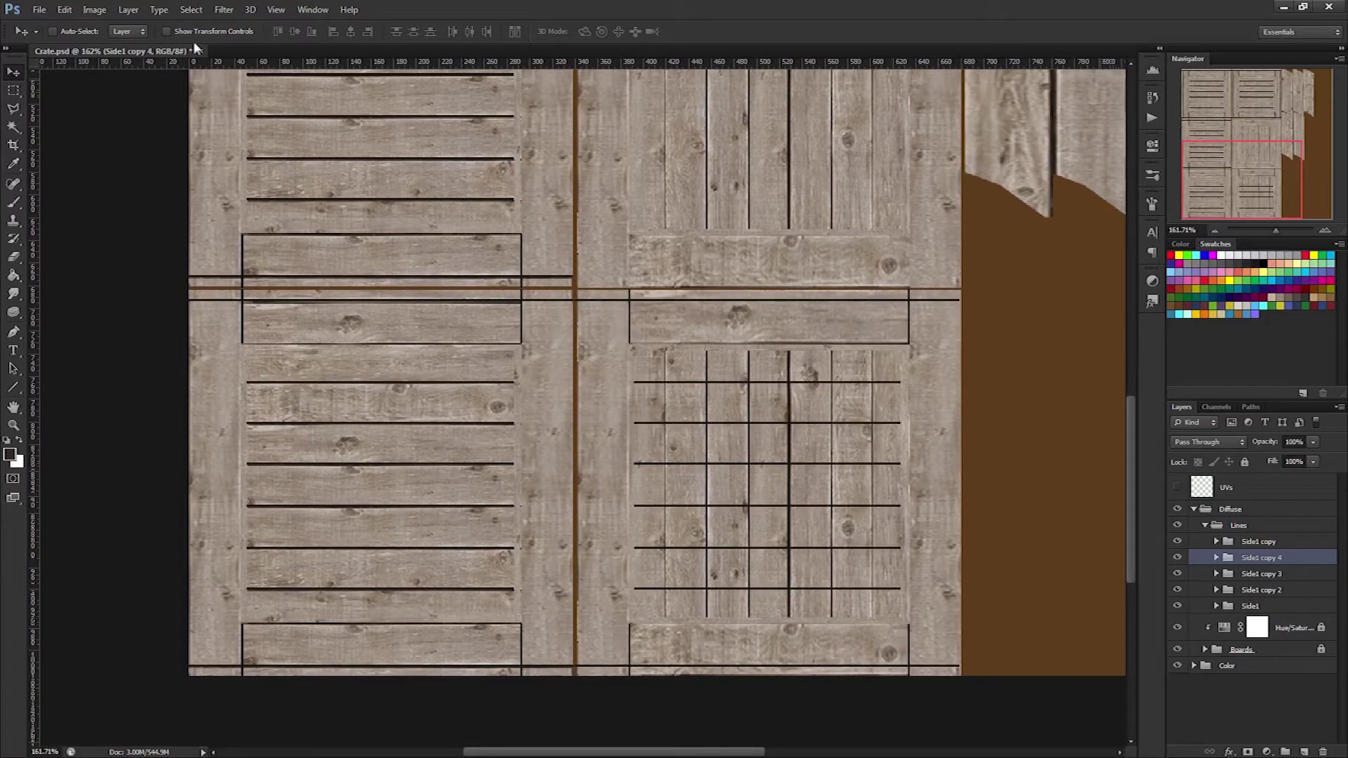
Rotate the lower-right panel's six inner horizontal lines to vertical so they cover the gaps between its upright boards
key("ctrl+t")
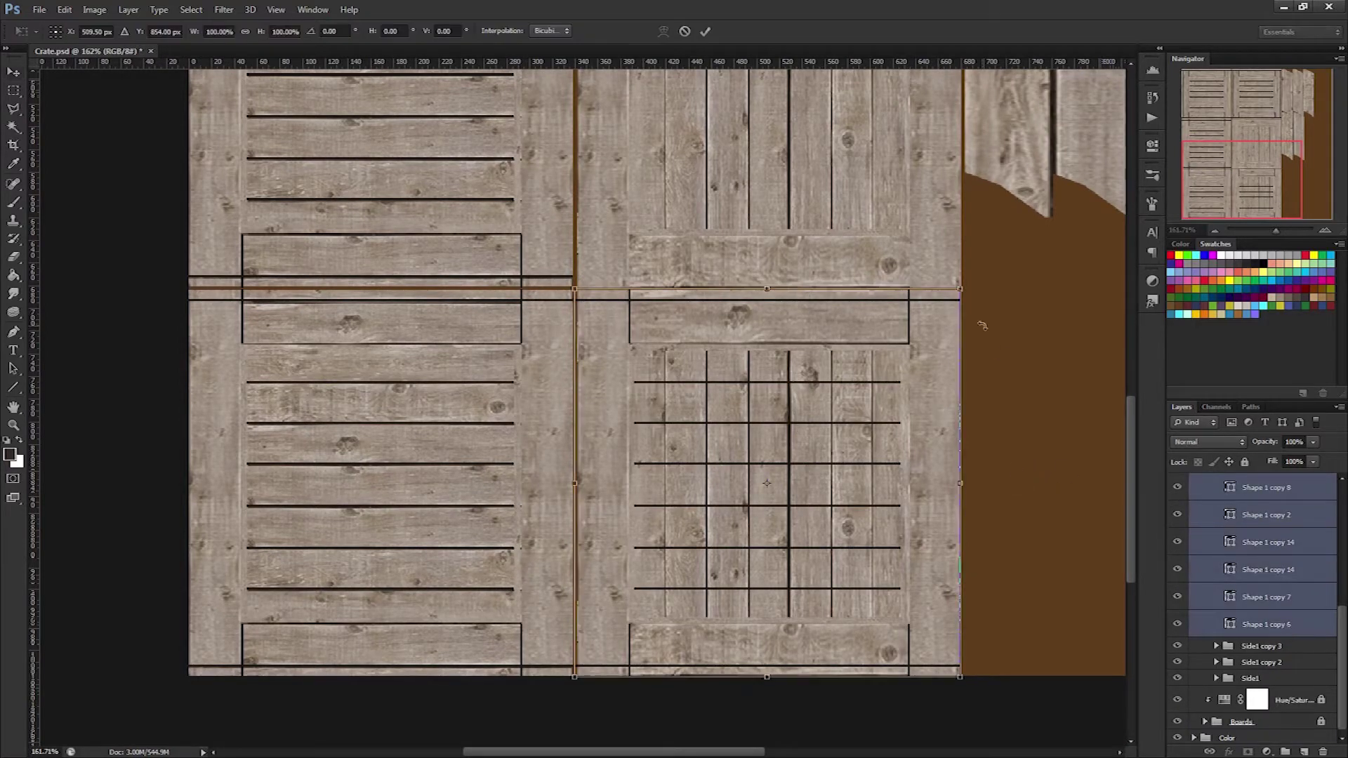
key("Return")
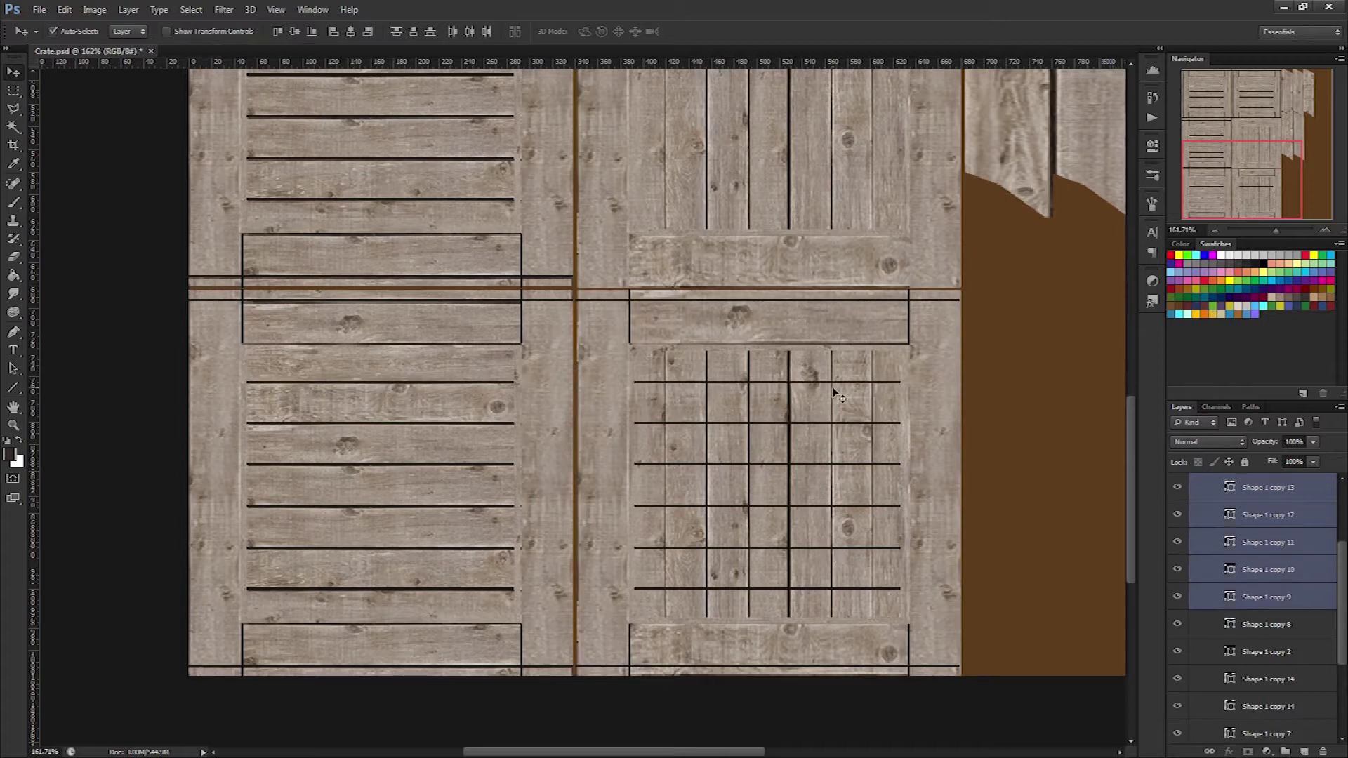
left_click(833, 384, "shift")
key("ctrl+t")
left_click_drag(915, 372, 624, 296)
key("Return")
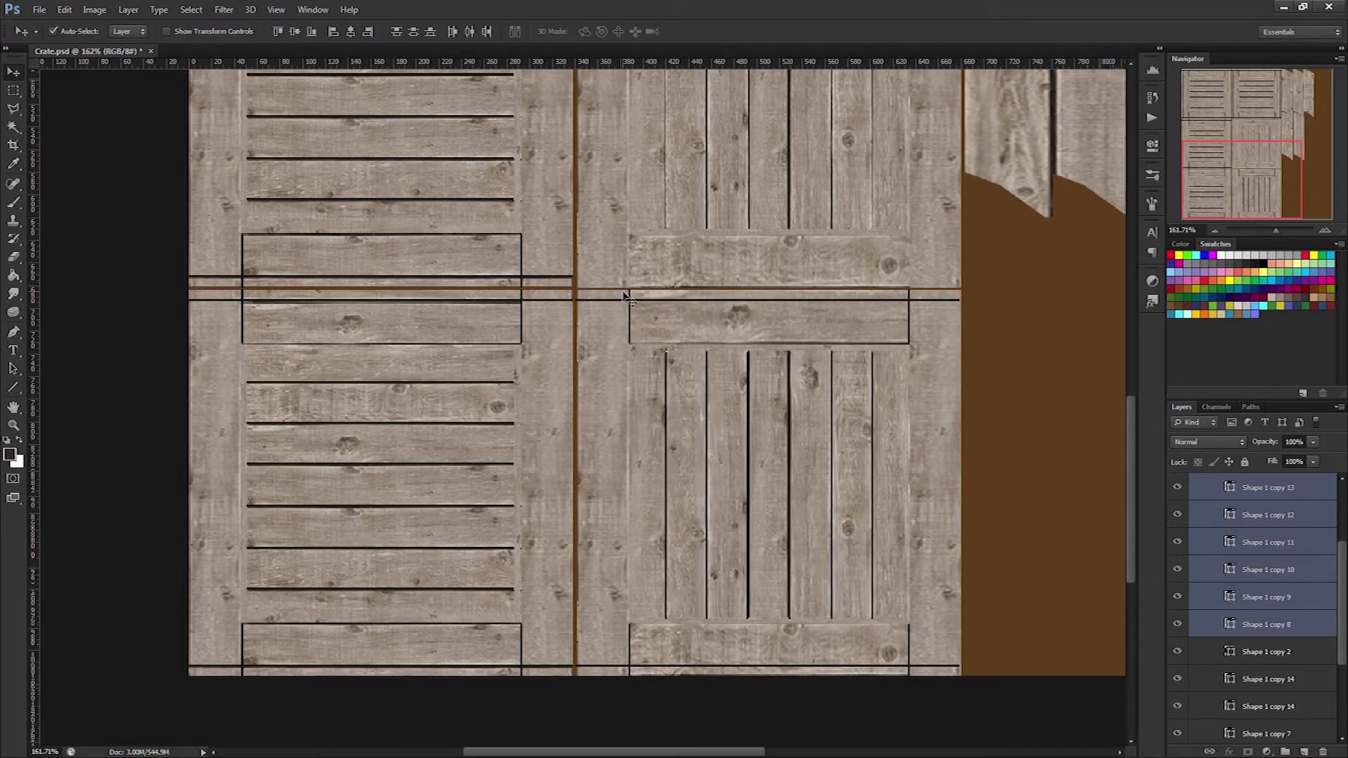
Delete the two full-width horizontal lines from the lower-right panel's line group and collapse the group
scroll(1183, 559, "up", 3)
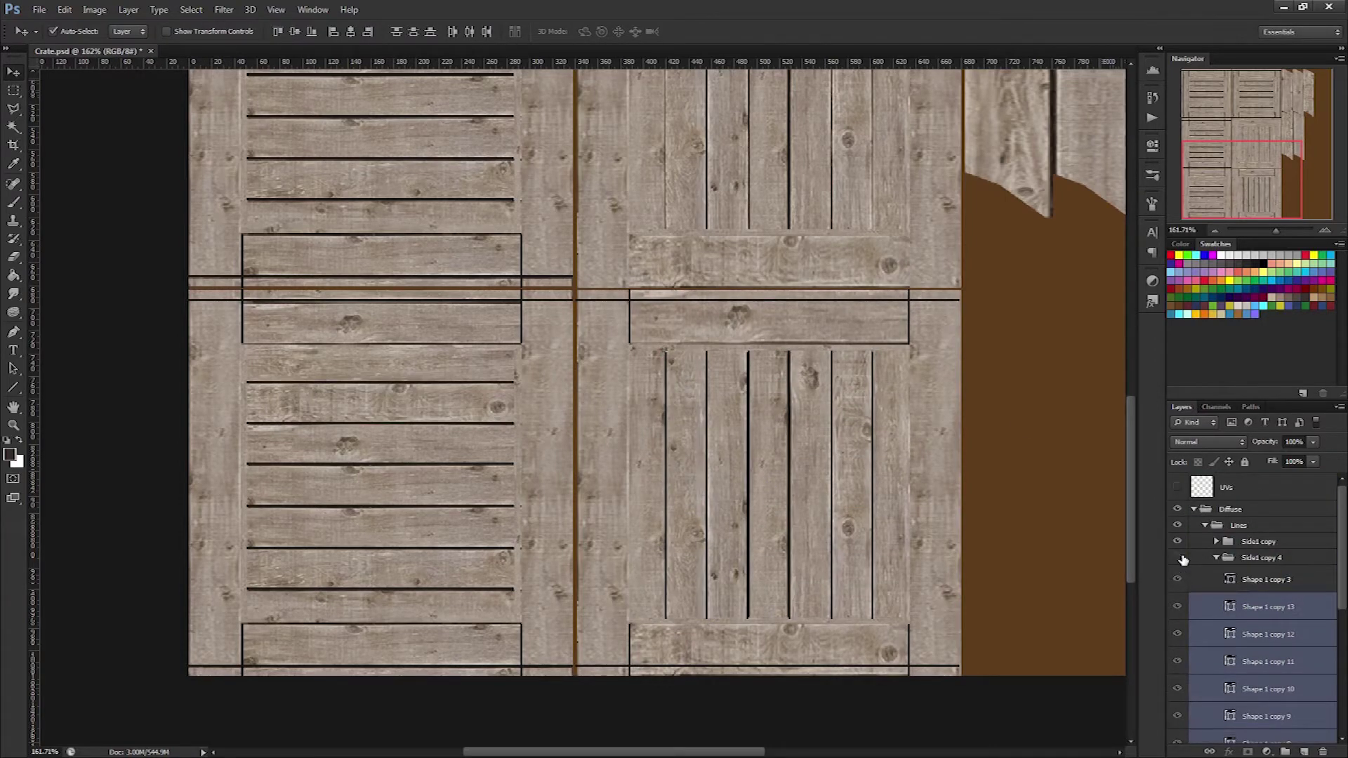
left_click(1181, 559)
left_click(856, 301)
key("Delete")
left_click(866, 666)
key("Delete")
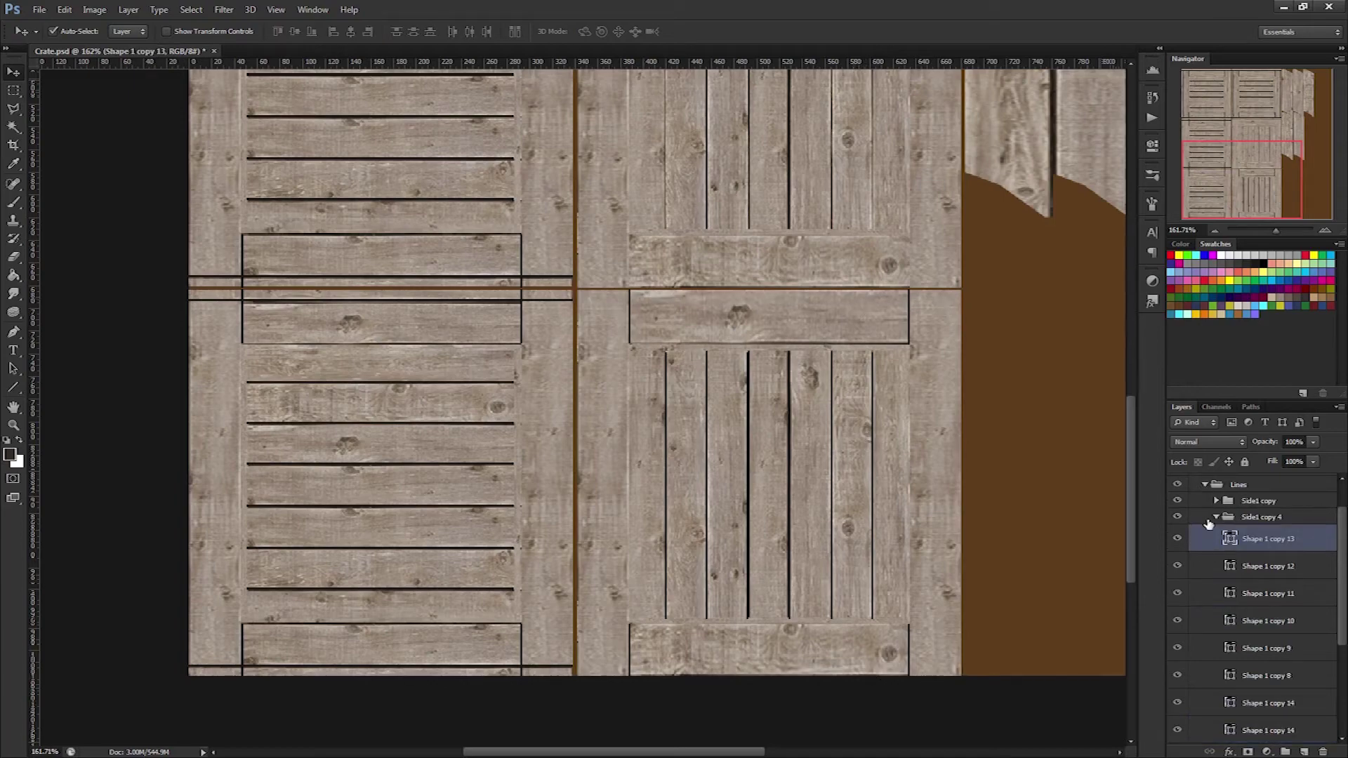
left_click(1216, 517)
Turn off Auto-Select and duplicate the lower-right panel's line group onto the middle-right panel
left_click(53, 31)
left_click_drag(823, 295, 826, 511)
left_click_drag(910, 537, 910, 150)
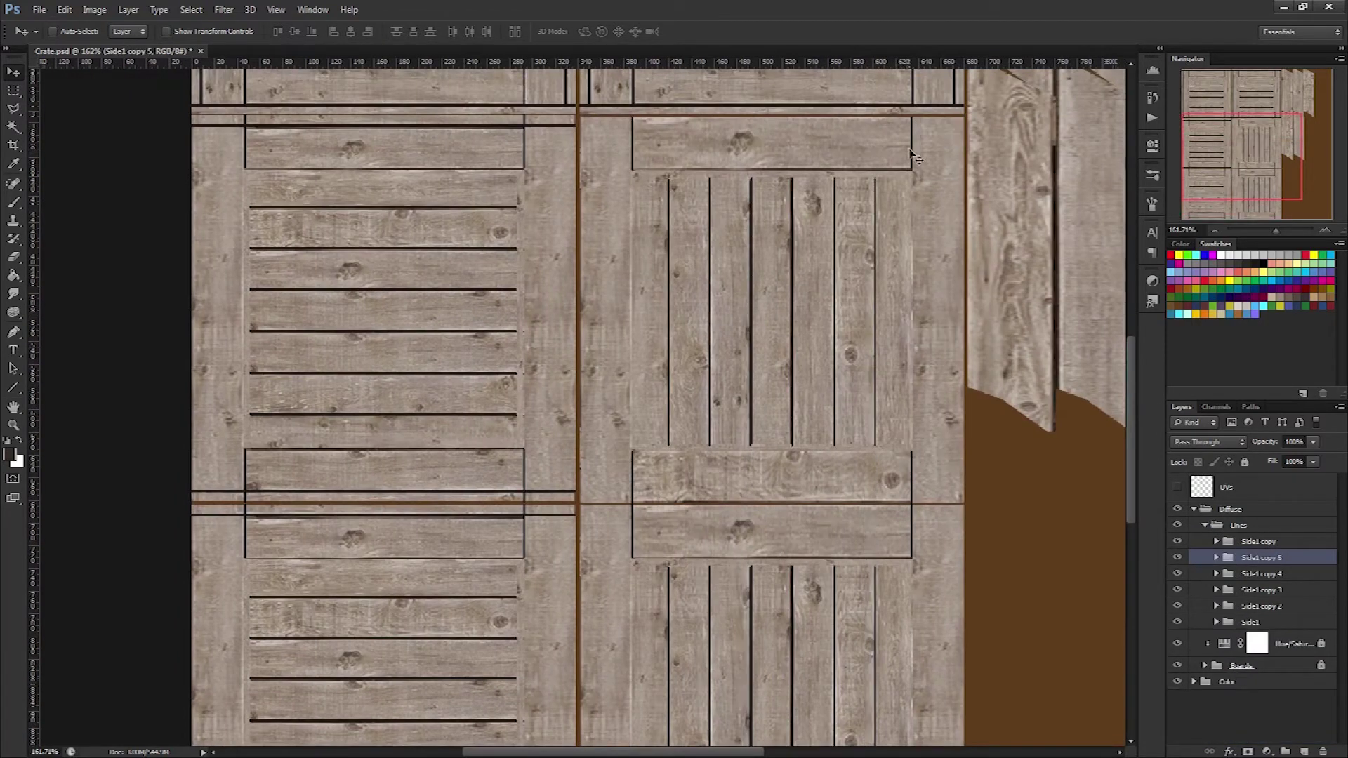
left_click(1178, 666)
left_click(1178, 665)
Save the texture with lines on all six panels over the crate's diffuse PNG
scroll(874, 503, "down", 6)
key("ctrl+shift+s")
left_click(688, 391)
left_click(667, 558)
key("Return")
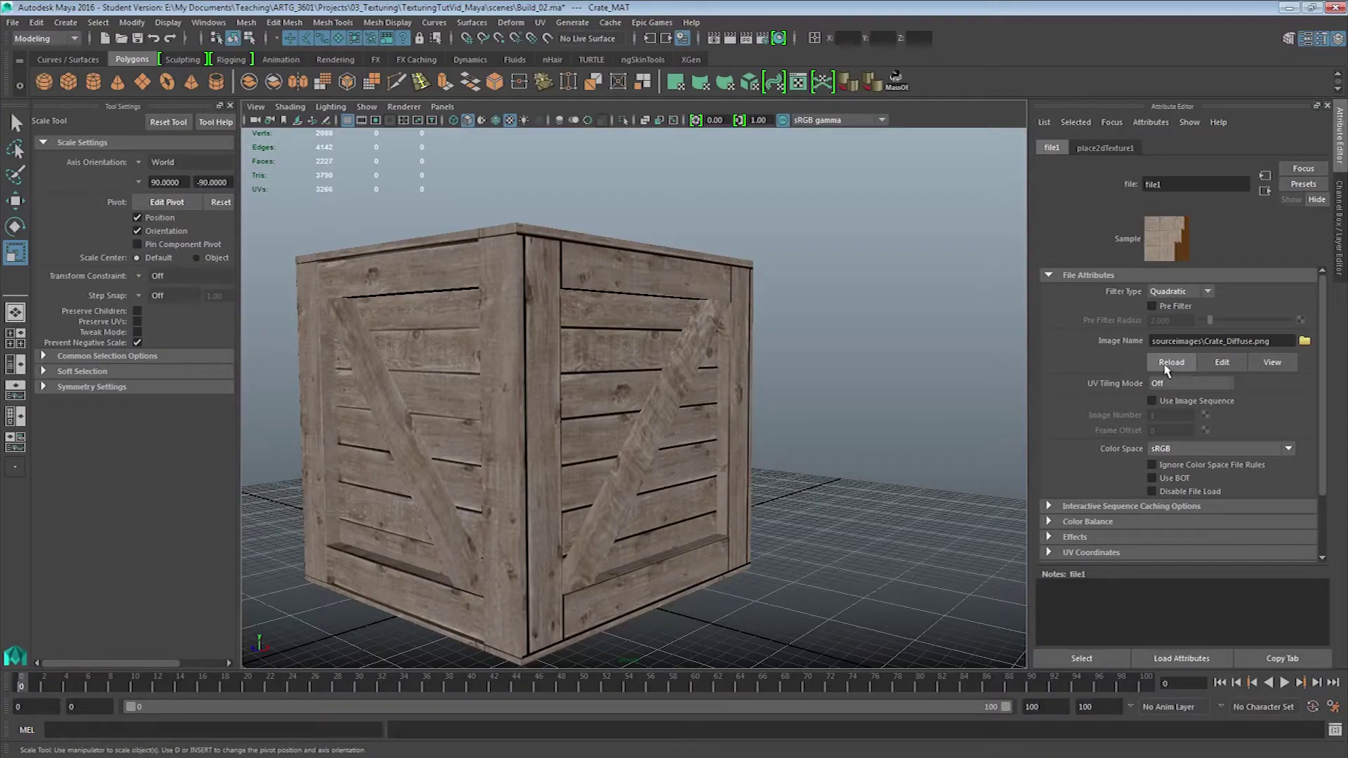
Reload the diffuse image in Maya and check the line placement around the crate's sides
left_click_drag(660, 309, 516, 402)
right_click(602, 242)
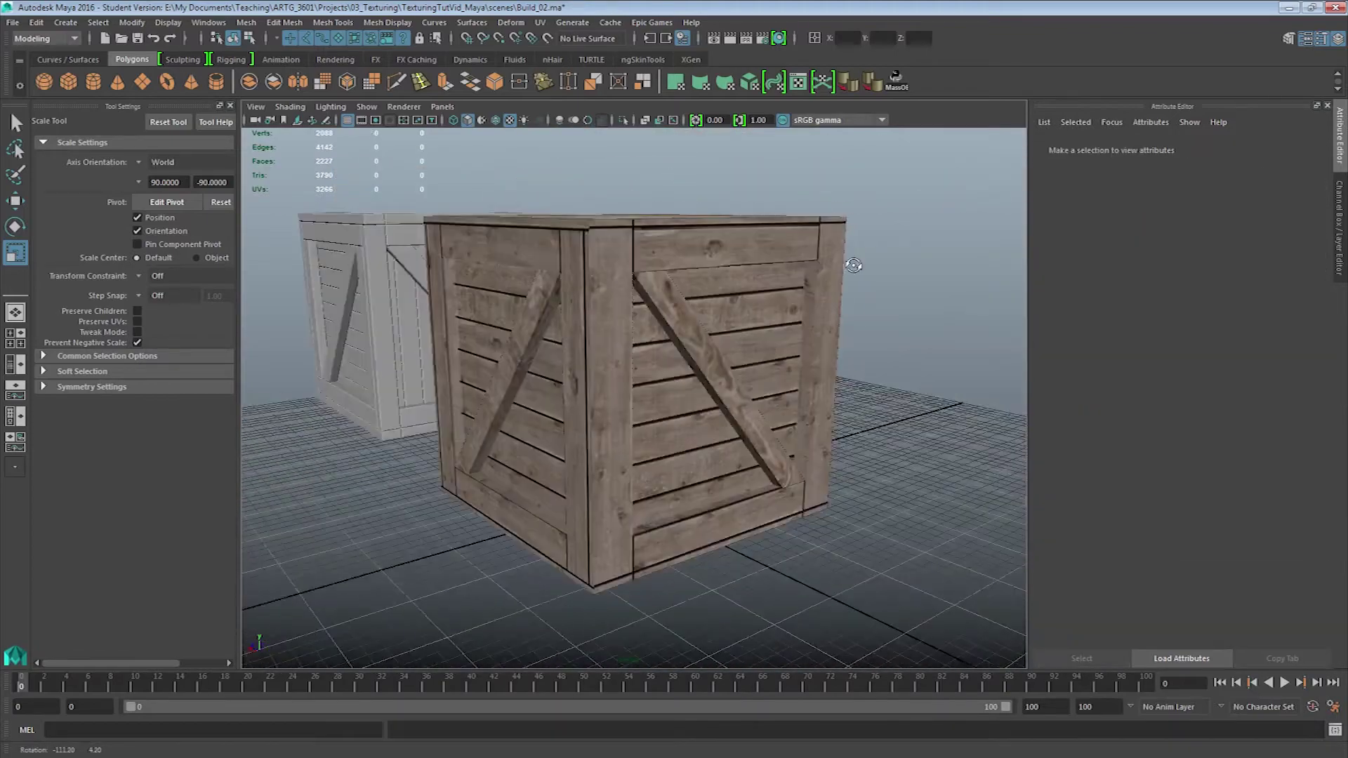
left_click_drag(632, 281, 700, 264)
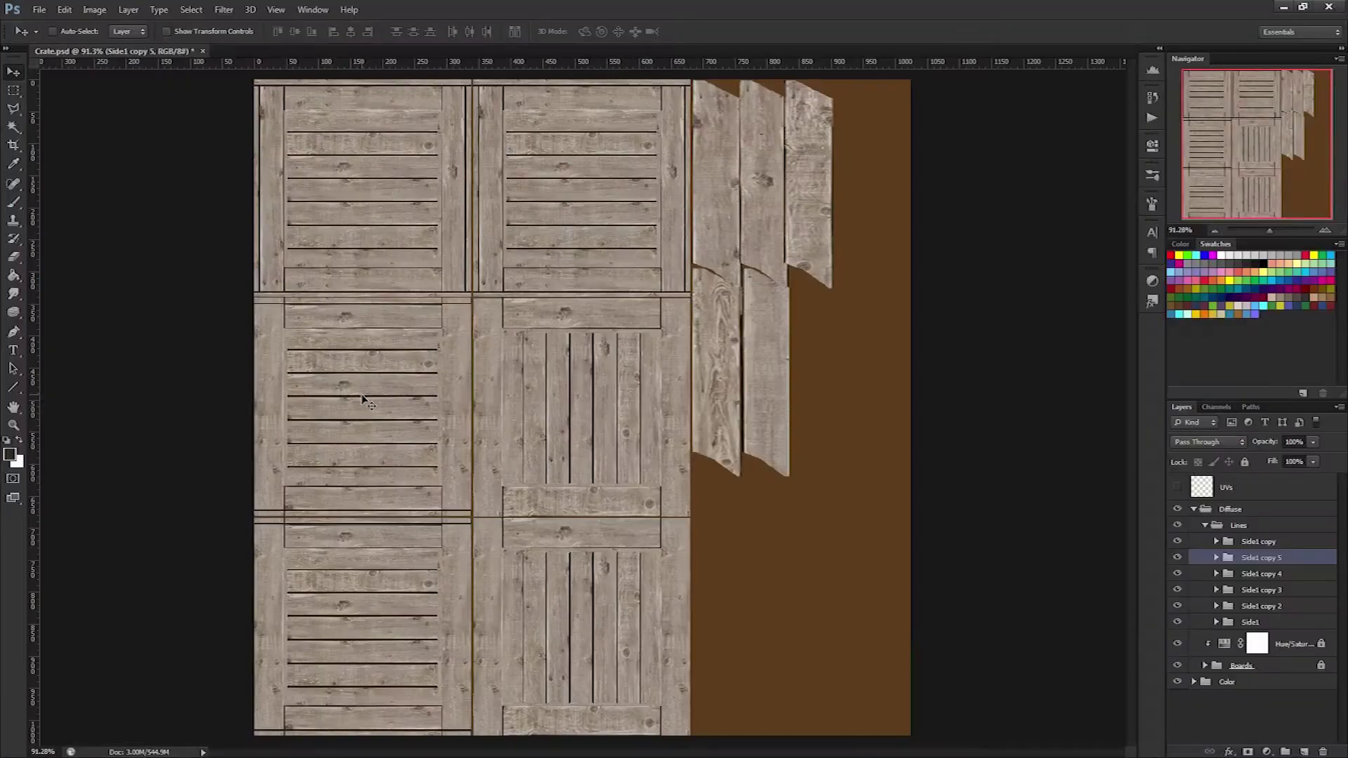
Select the Side1 copy 2 and Side1 copy 3 line groups and save the texture as PNG again
scroll(361, 393, "up", 2)
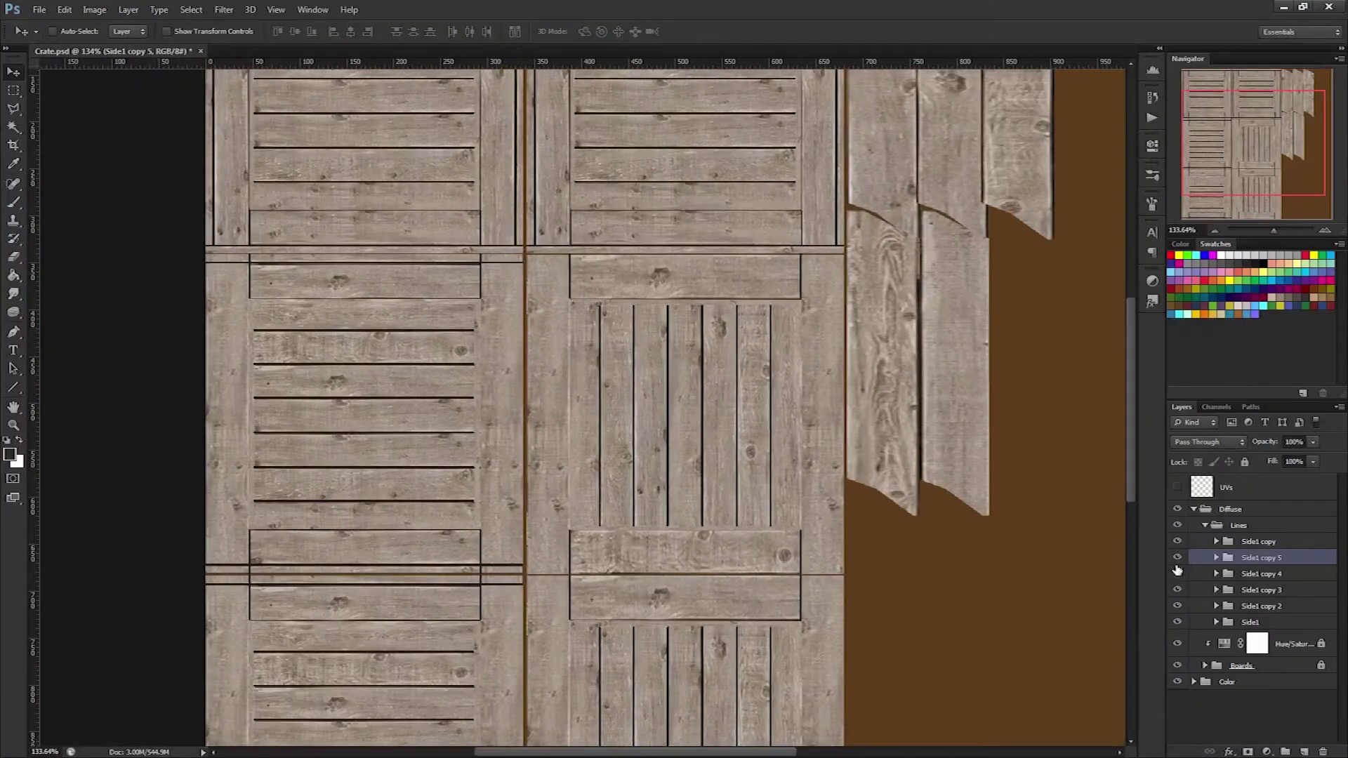
left_click(1186, 591)
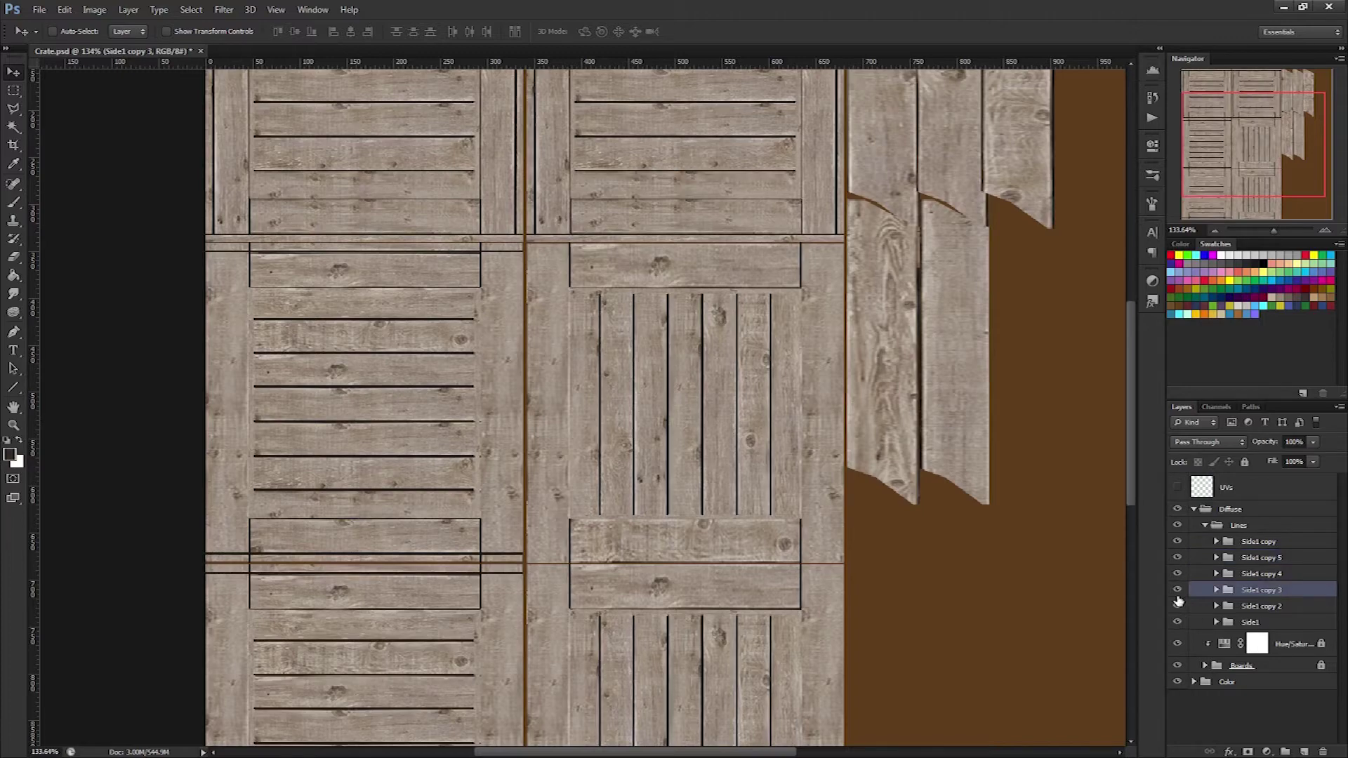
left_click(1252, 608, "shift")
key("ctrl+shift+s")
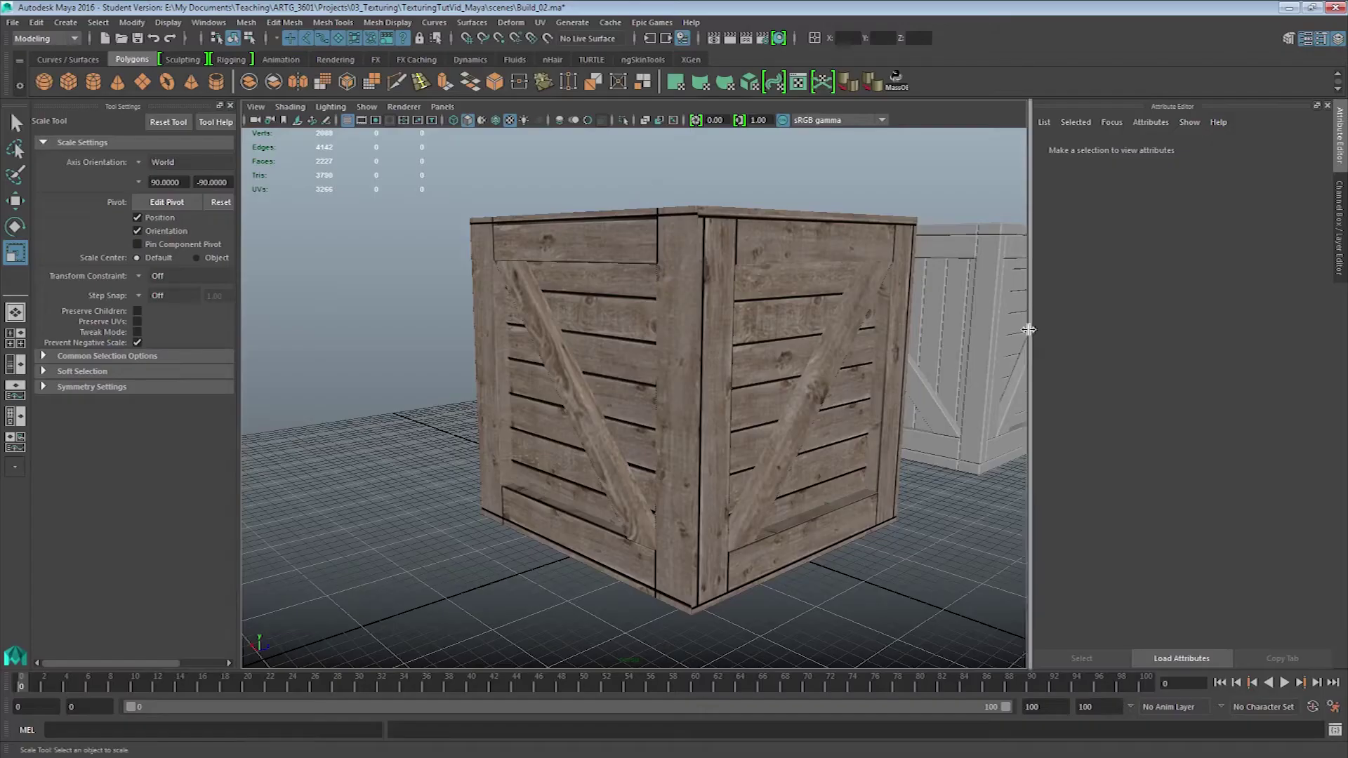
Select the crate in Maya, open its Crate_Diffuse.png texture attributes and inspect the crate from several sides
left_click(688, 393)
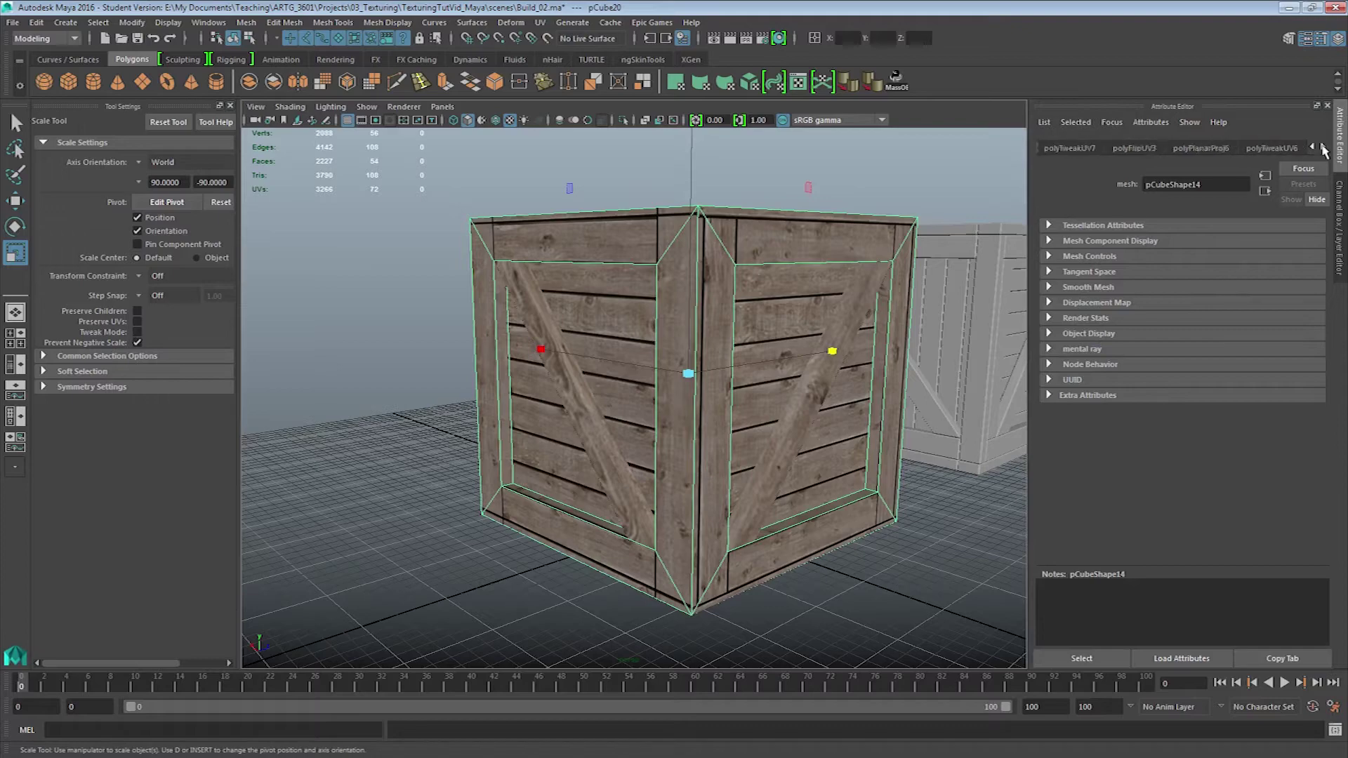
left_click(22, 344)
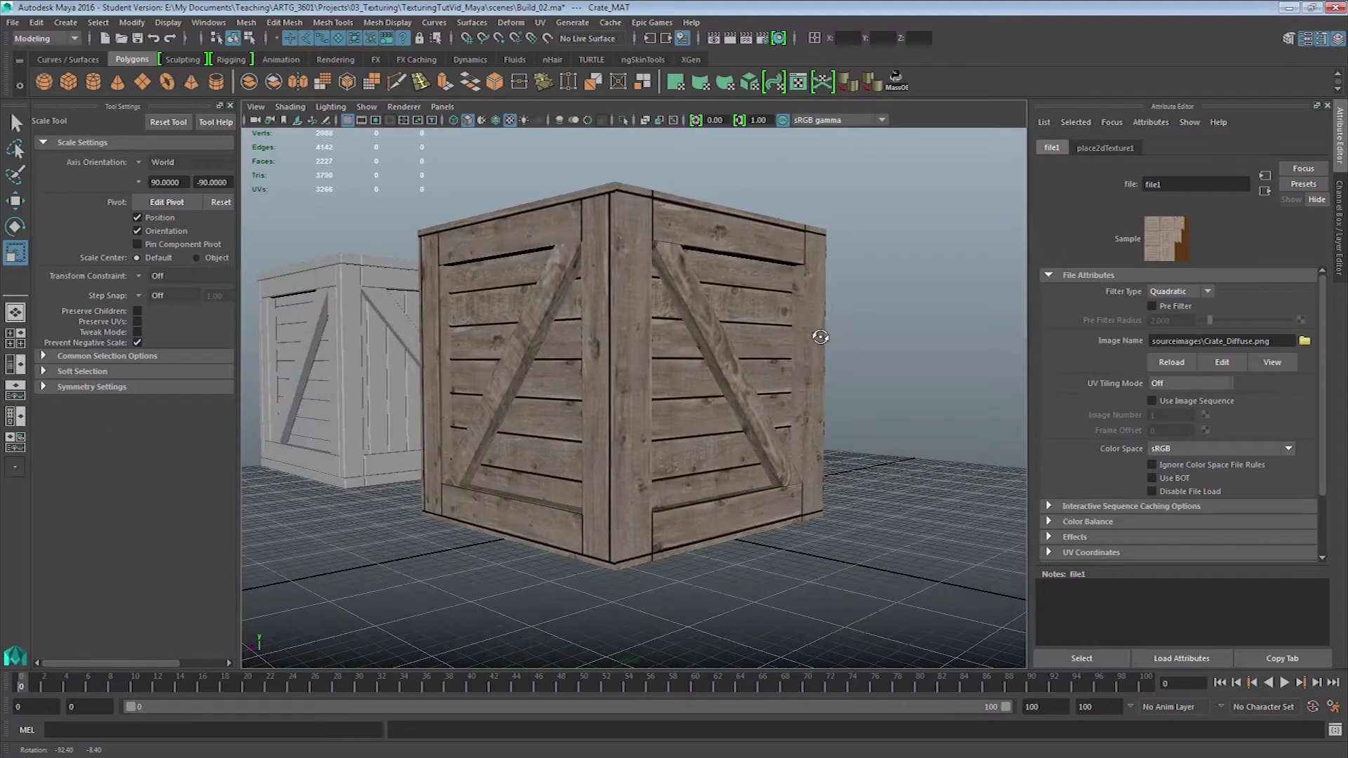
left_click_drag(821, 338, 604, 351)
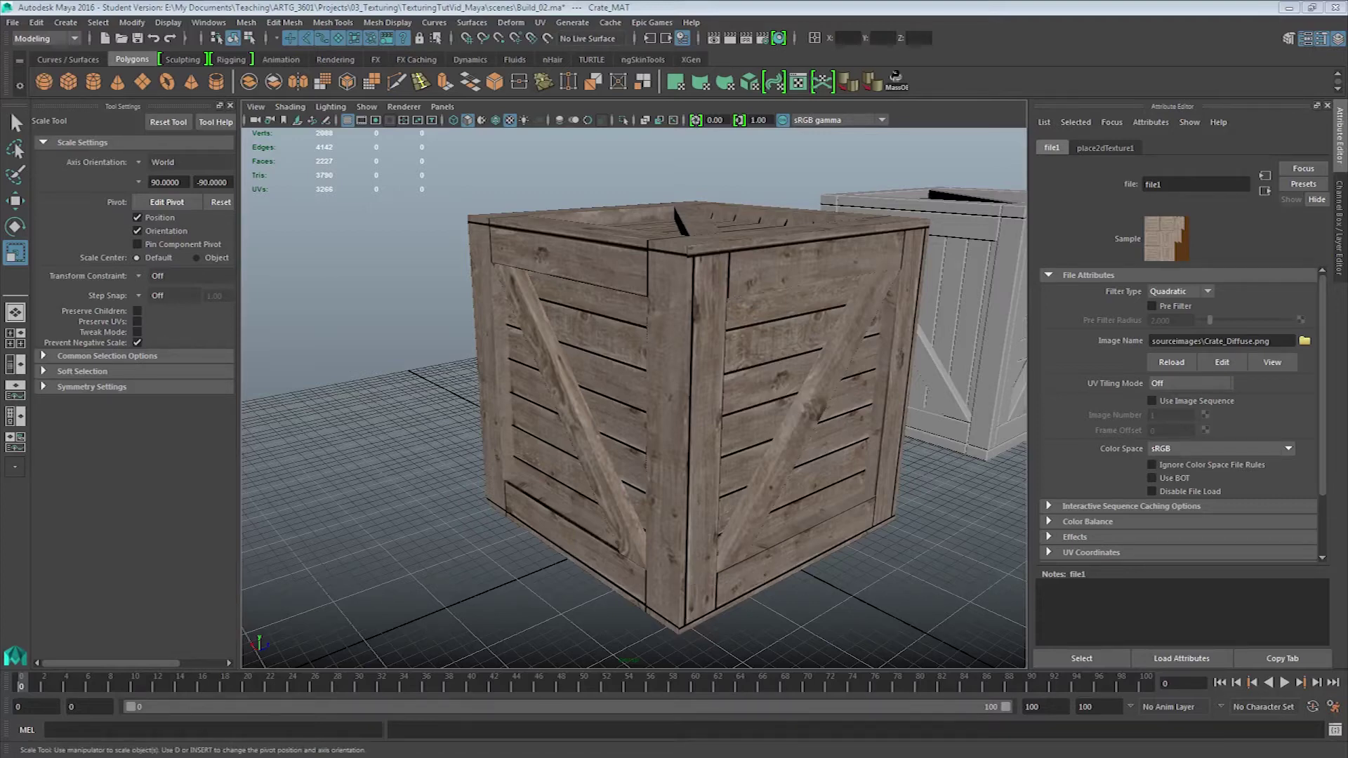
Switch to Photoshop and set the Boards group's opacity to 35% so the dark gap lines stand out
key("alt+Tab")
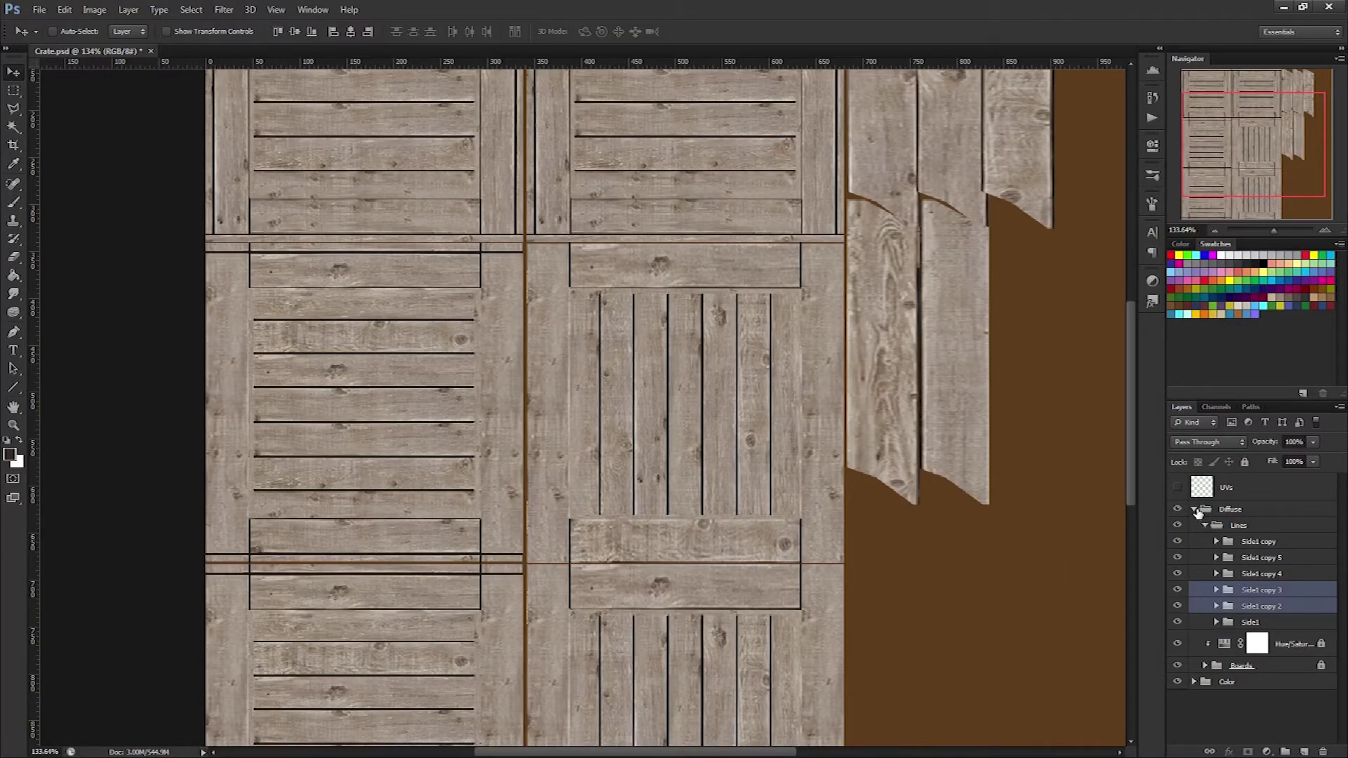
left_click(1199, 511)
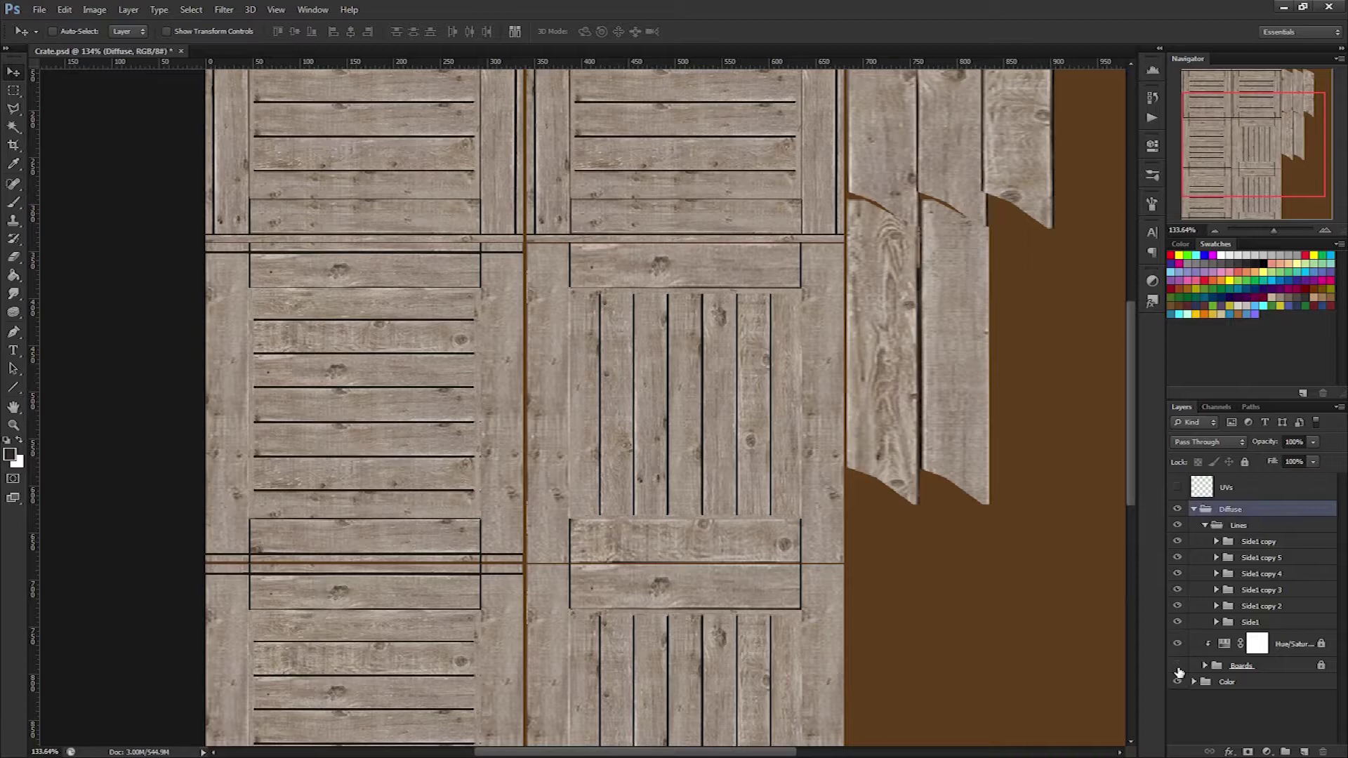
left_click(1178, 666)
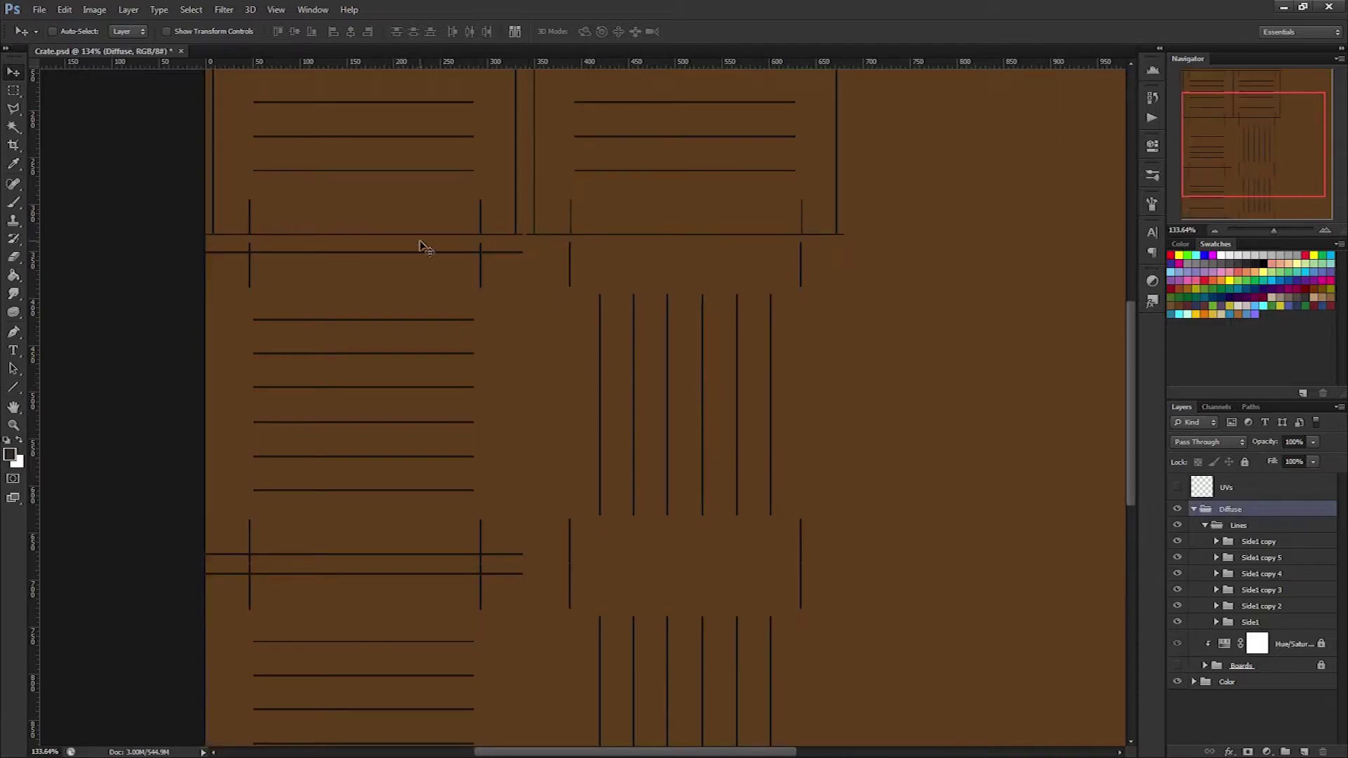
left_click_drag(414, 228, 561, 413)
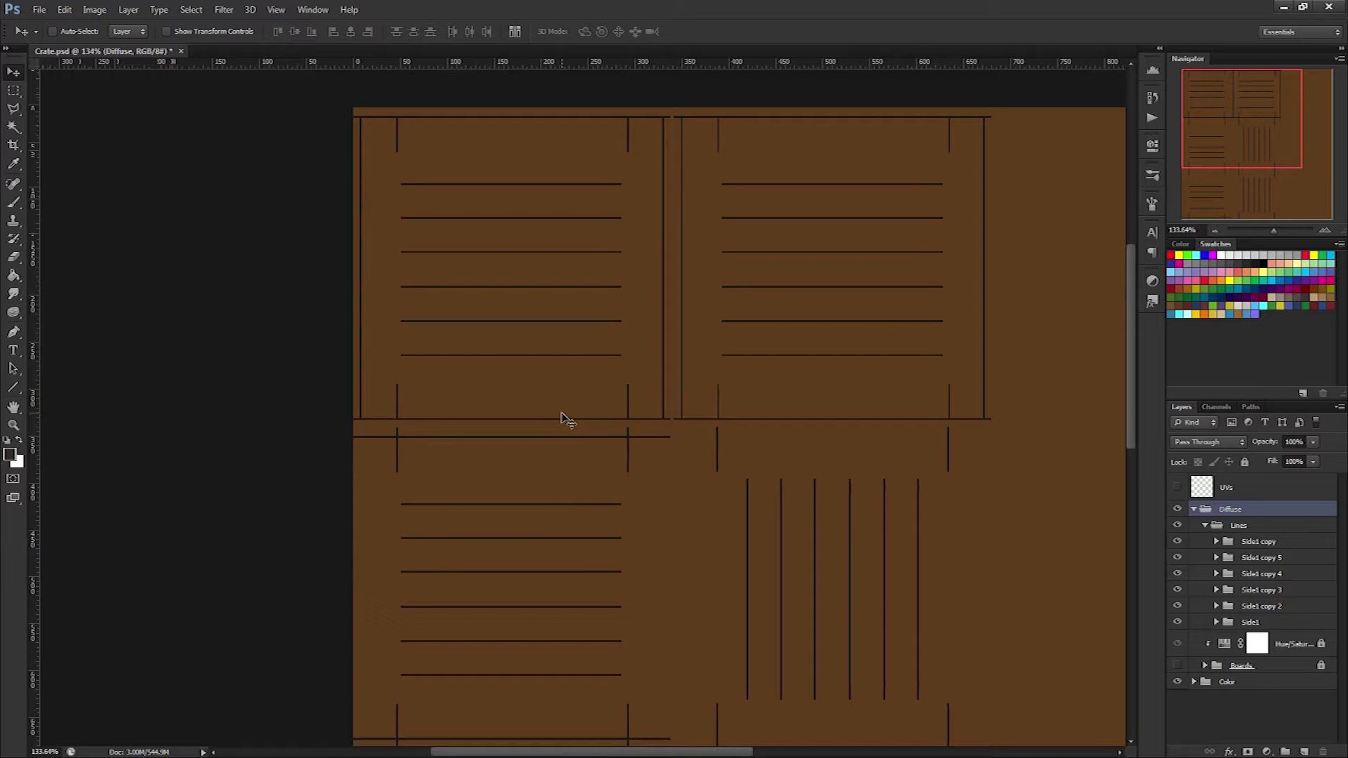
left_click(1263, 670)
left_click(1178, 666)
left_click_drag(1312, 442, 1268, 460)
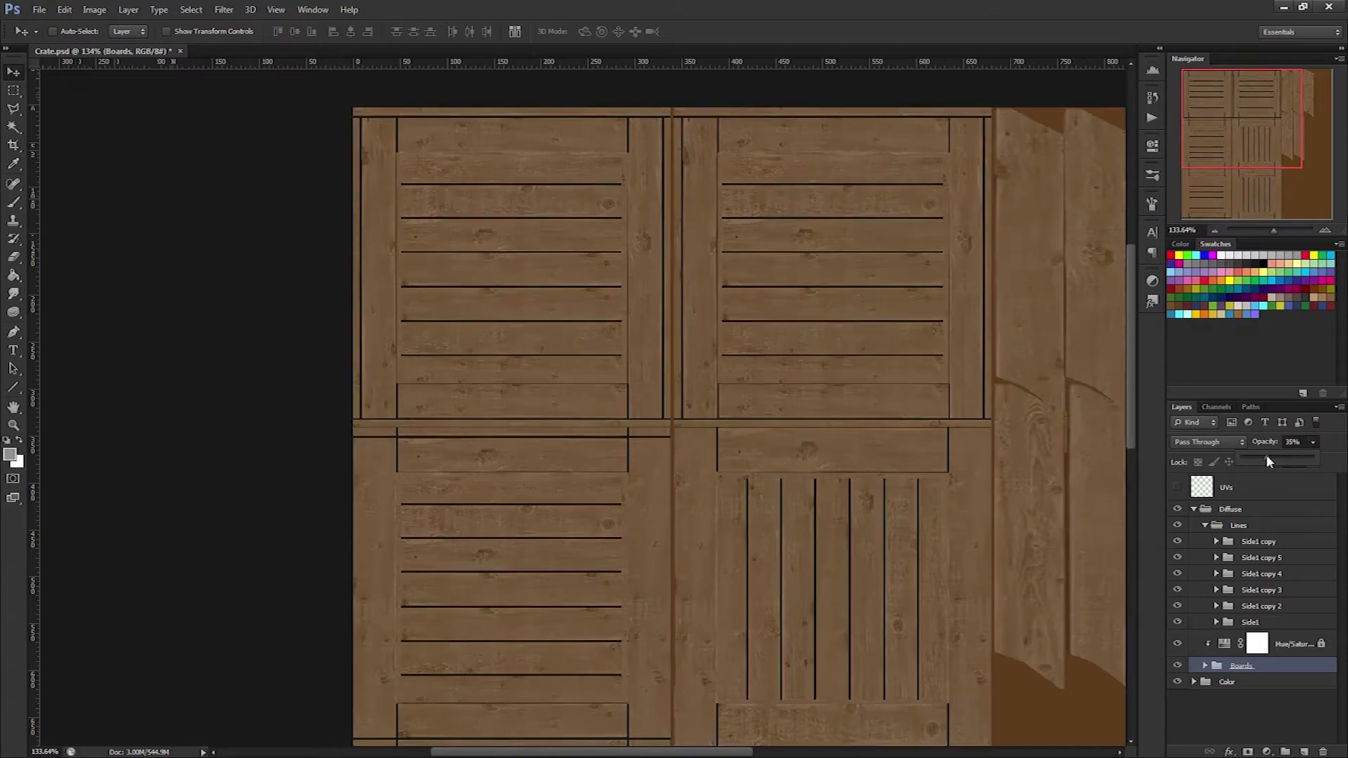
Draw a grey circular nail head about 5 px across in the first panel's upper corner and group it as Nails
left_click_drag(14, 386, 53, 413)
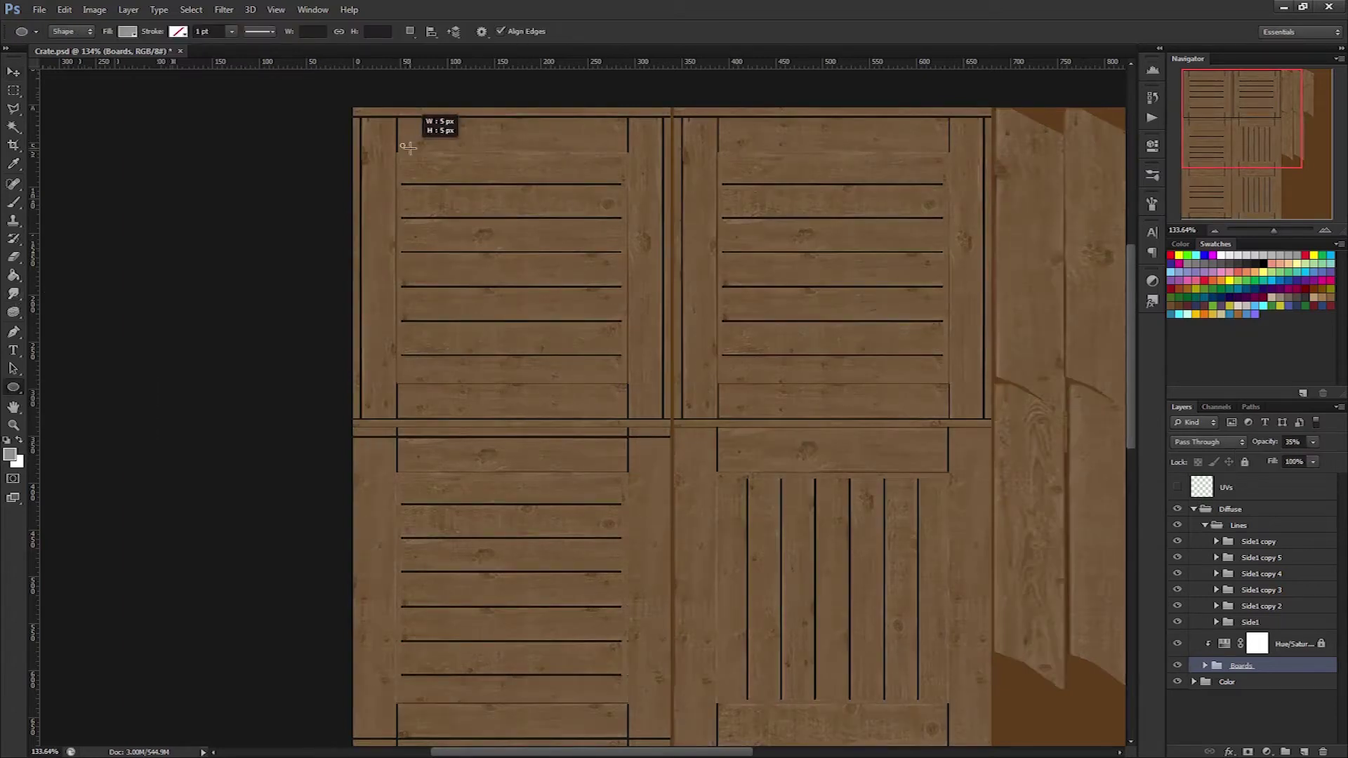
left_click_drag(417, 150, 414, 148)
scroll(427, 161, "up", 1)
scroll(428, 161, "up", 4)
left_click_drag(1275, 667, 1276, 520)
key("ctrl+g")
left_click(1238, 520)
type("Nails")
key("Return")
Duplicate the nail into vertical pairs at both ends of the first panel's uppermost and lowest horizontal boards
key("v")
left_click_drag(388, 207, 718, 616)
left_click(1327, 692)
left_click(1256, 574, "shift")
left_click(1256, 629, "shift")
left_click_drag(712, 562, 680, 517)
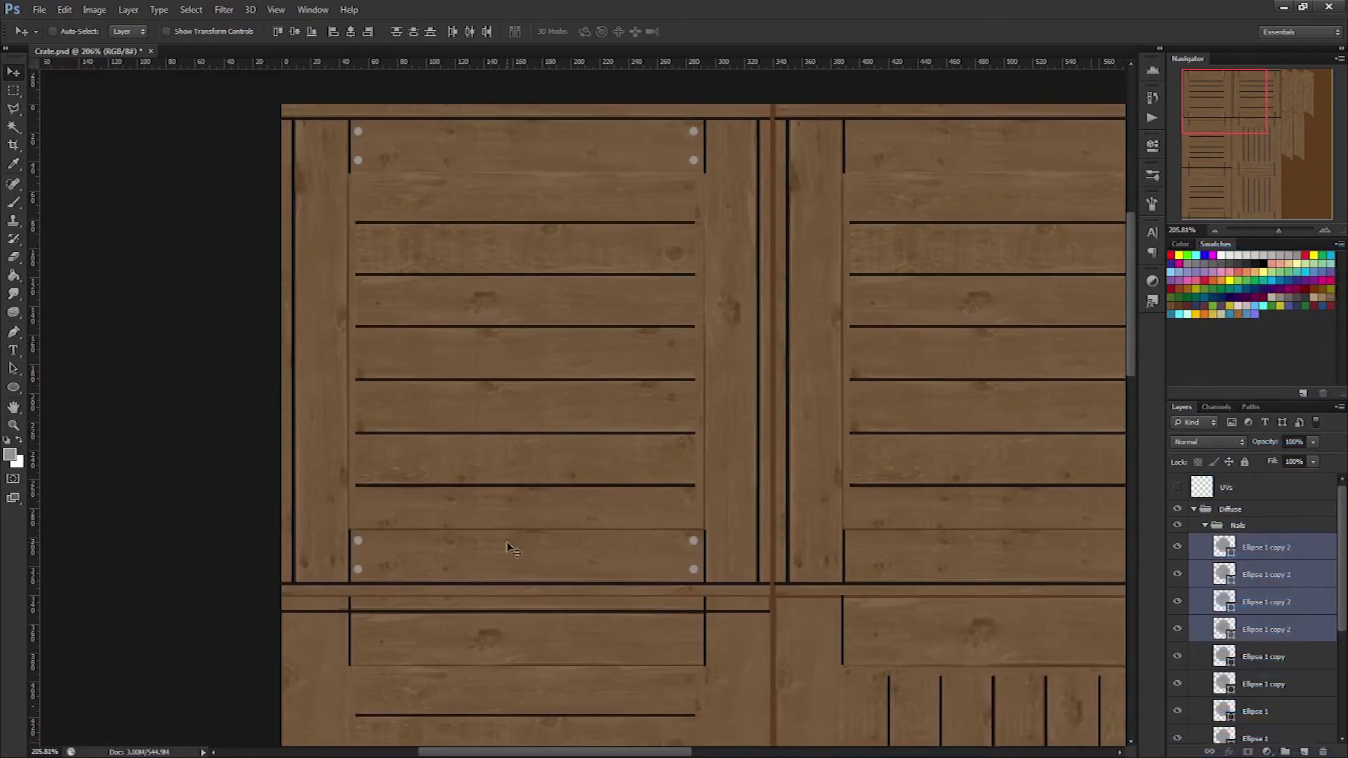
Turn on Auto-Select, copy a nail pair onto the upper end of the left vertical board, rotate it 90° and nudge it into line
left_click(360, 543, "shift")
left_click(360, 546)
left_click(77, 32)
left_click(358, 160)
left_click(358, 131, "shift")
left_click_drag(358, 131, 322, 131)
key("ctrl+t")
left_click_drag(377, 135, 375, 259)
key("Return")
key("Up")
key("Up")
key("Up")
key("Left")
key("Right")
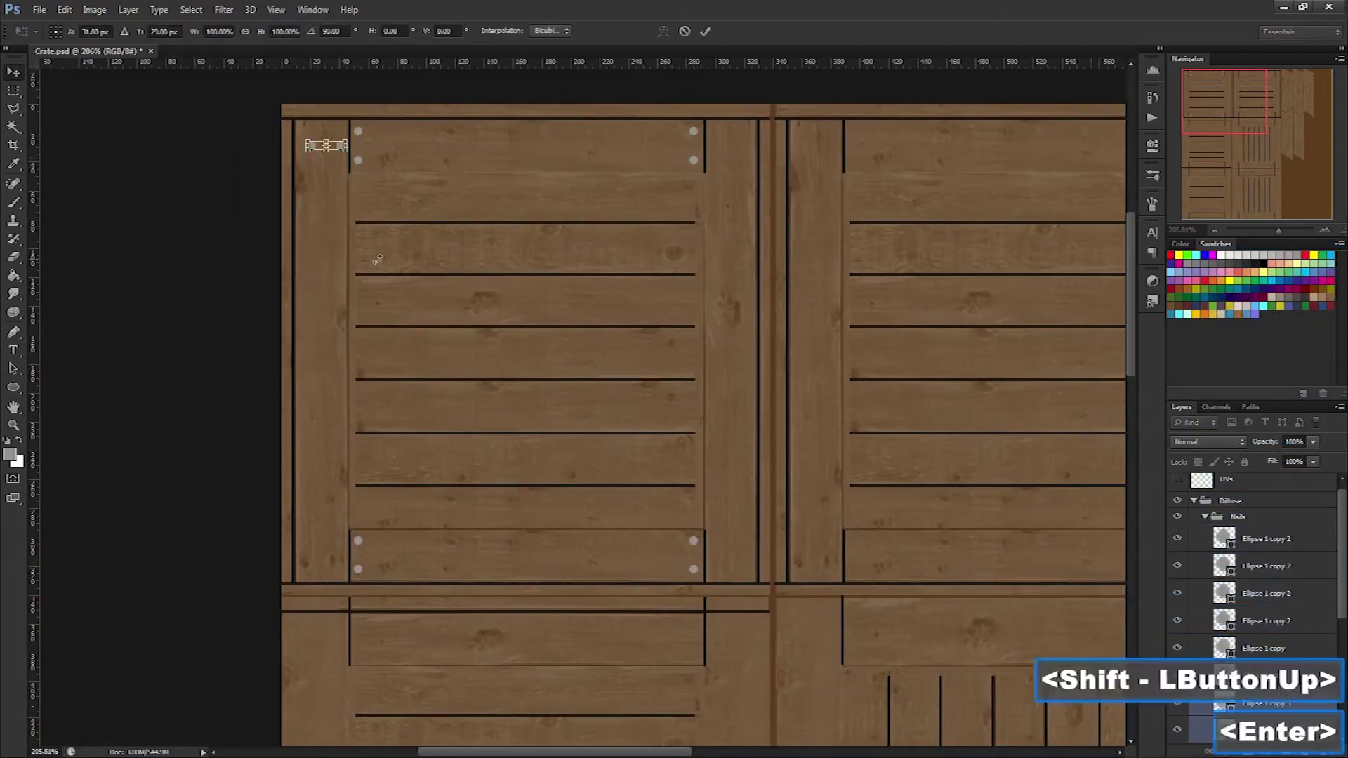
Copy the horizontal nail pair to the left vertical board's lower end and to both ends of the right vertical board
left_click_drag(336, 130, 337, 570)
left_click_drag(306, 132, 713, 150)
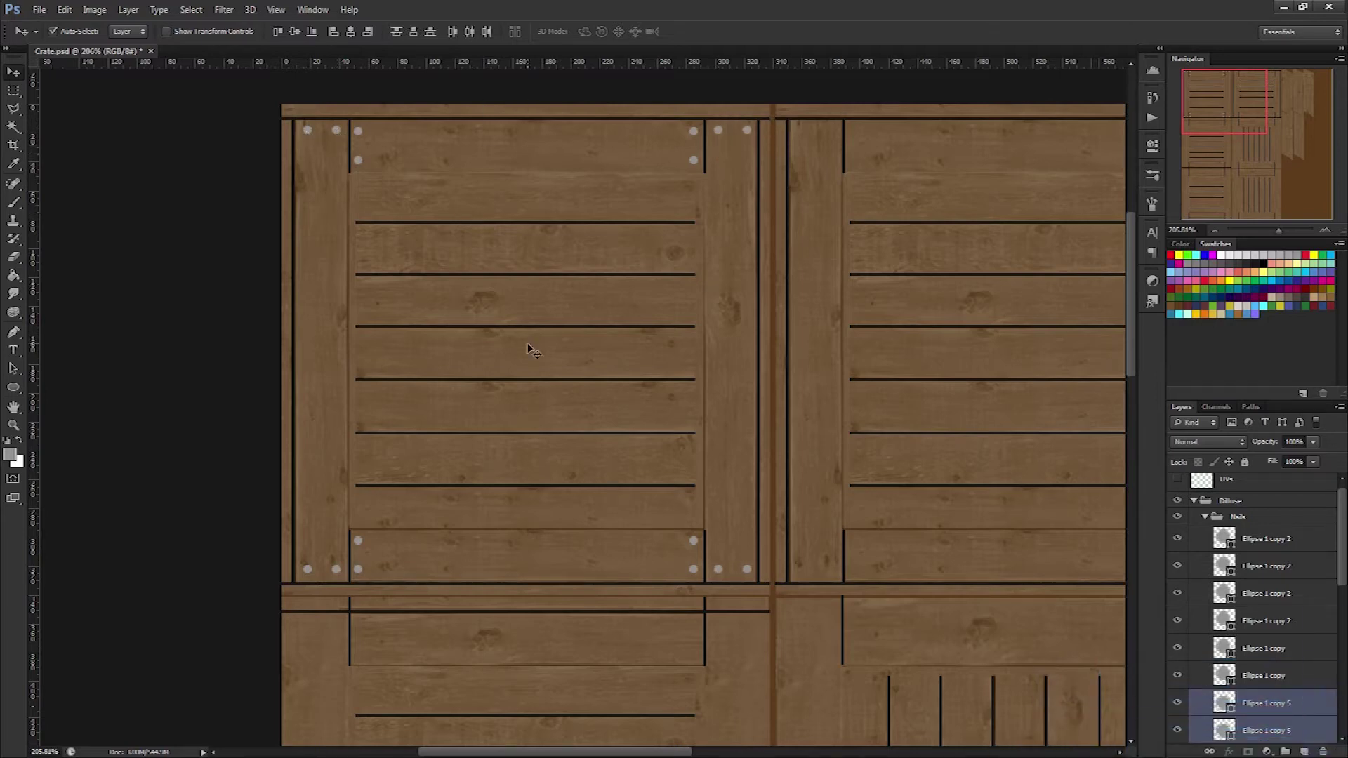
left_click_drag(720, 571, 719, 513)
key("ctrl+z")
Copy a single nail seven times up the left vertical board's inner edge, one beside each horizontal board
left_click(339, 571)
left_click_drag(339, 571, 340, 512)
left_click_drag(340, 512, 341, 456)
left_click_drag(340, 456, 342, 409)
left_click_drag(341, 409, 353, 357)
left_click_drag(352, 357, 352, 307)
left_click_drag(353, 253, 352, 203)
left_click(338, 253)
Try moving the column of seven nails to the left board's outer edge and compare the placement with the Maya crate
scroll(1260, 660, "down", 3)
left_click(1262, 668)
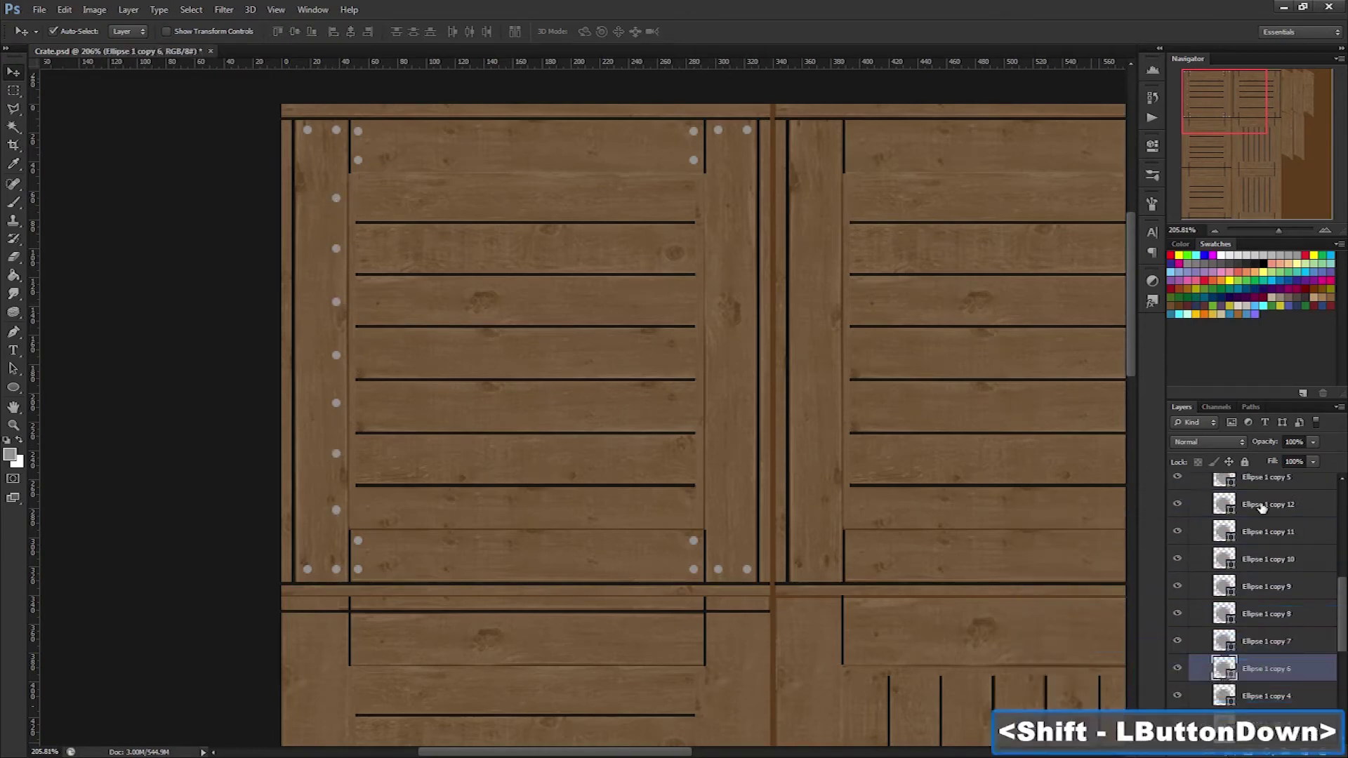
left_click(1261, 512, "shift")
key("Right")
key("Left")
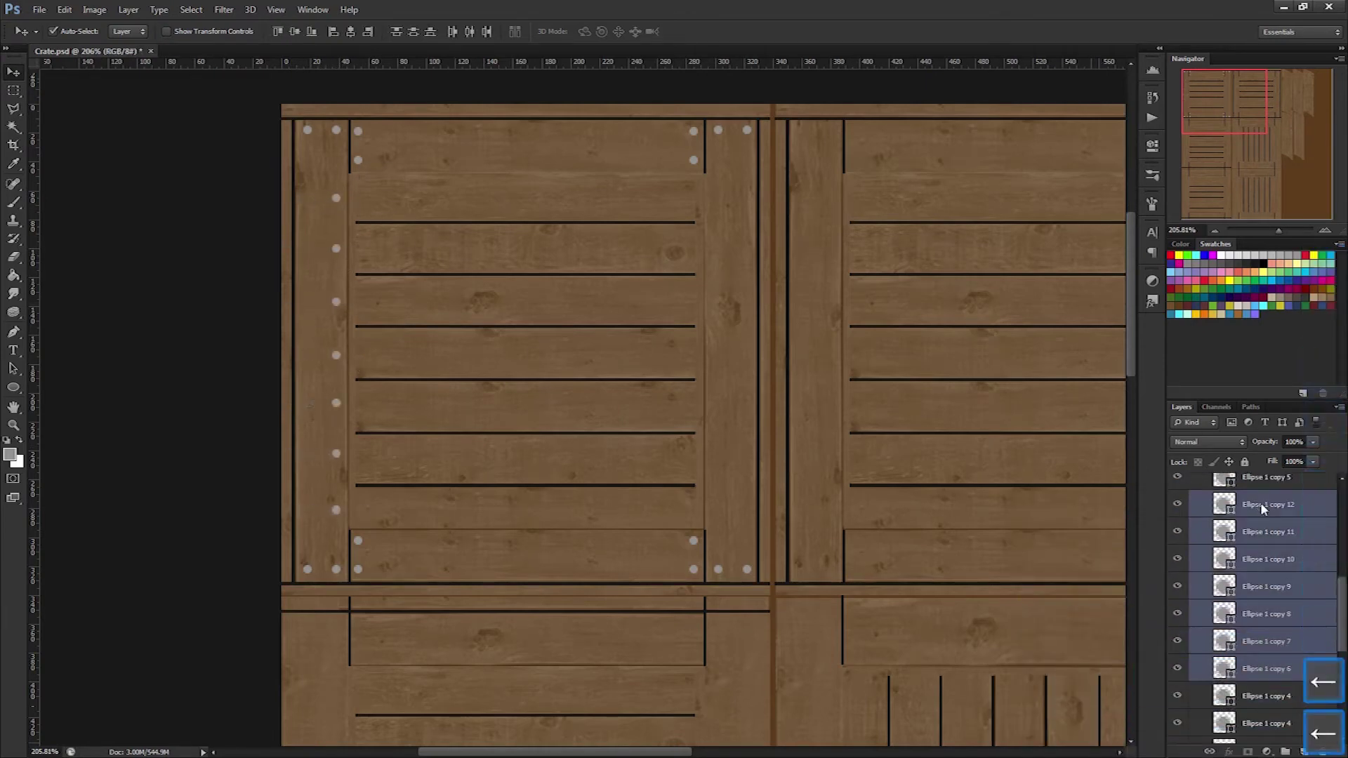
key("Left")
key("Left")
key("Left")
key("Left")
key("Left")
key("Left")
key("Left")
key("Left")
key("Left")
key("Left")
key("Left")
key("Left")
key("Left")
key("Left")
key("Left")
key("Left")
key("Left")
key("Left")
key("Left")
key("Left")
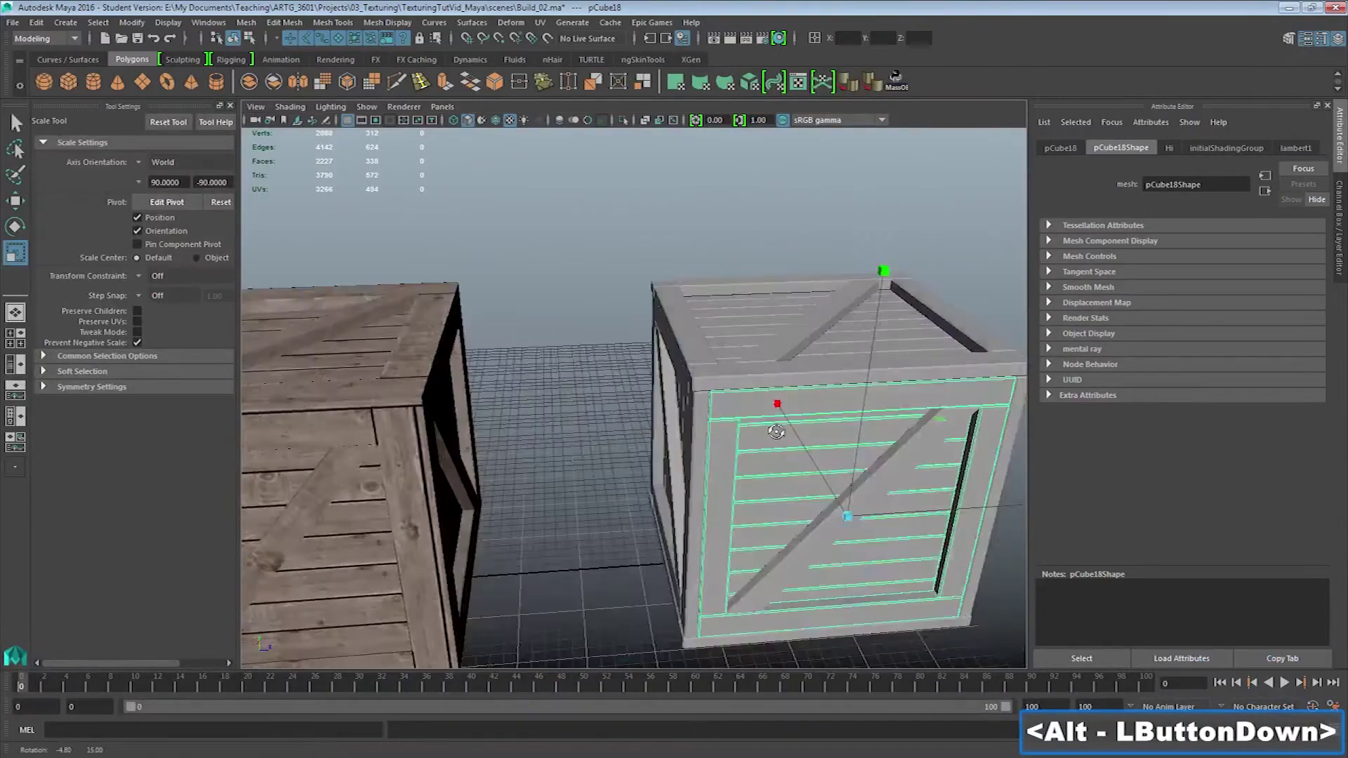
key("z")
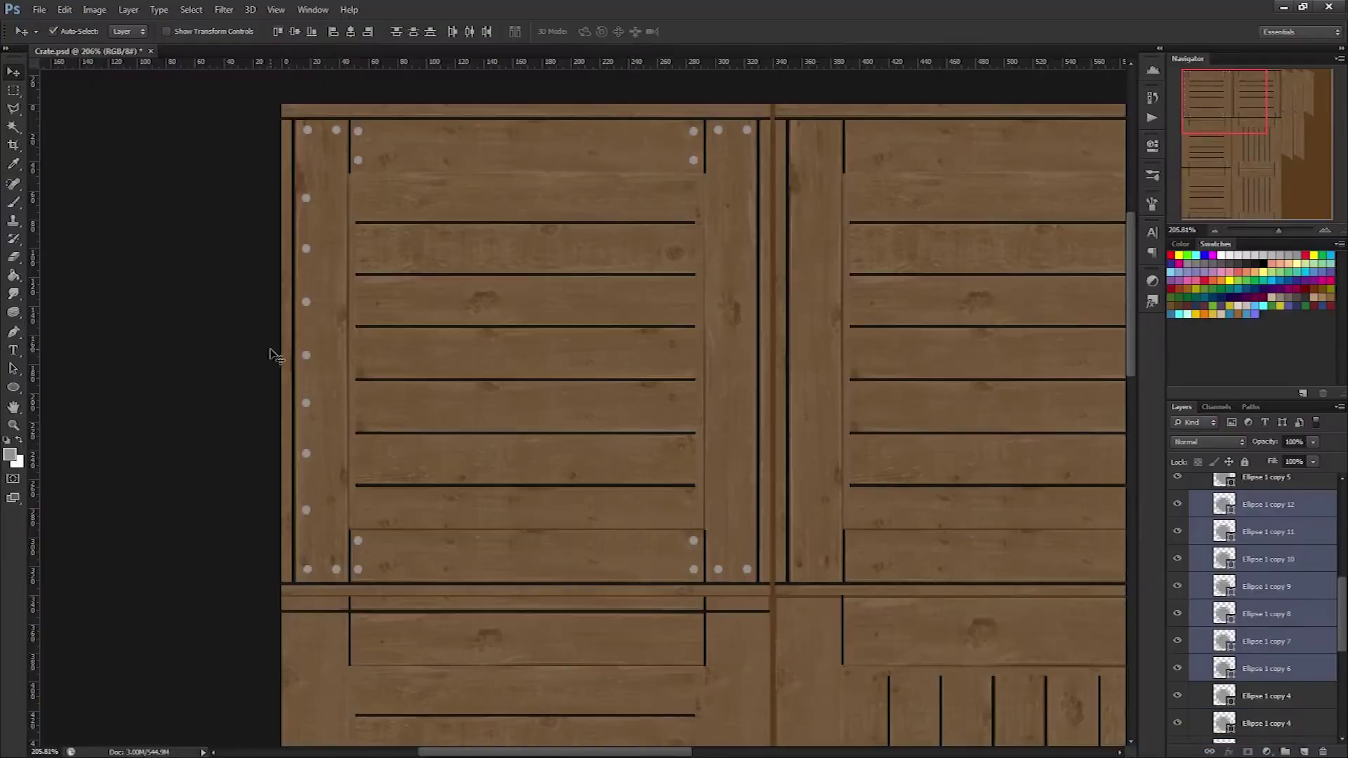
Copy the nail column onto the right vertical board's inner edge and group all of this panel's nails as Side1
left_click_drag(334, 356, 720, 359)
scroll(1285, 540, "up", 6)
left_click(1288, 546)
scroll(1299, 590, "down", 10)
left_click(1289, 593, "shift")
left_click_drag(1288, 597, 1287, 752)
double_click(1262, 541)
type("Sid")
Duplicate the Side1 nail group onto the other panels, aligning each copy with the panel's boards
left_click_drag(344, 245, 353, 692)
key("space")
left_click_drag(472, 646, 479, 183)
left_click_drag(365, 247, 379, 665)
key("space")
left_click_drag(618, 253, 473, 382)
scroll(472, 382, "down", 11)
scroll(473, 382, "up", 1)
left_click(1251, 574)
left_click_drag(477, 311, 663, 299)
left_click_drag(662, 492, 662, 491)
scroll(639, 457, "up", 4)
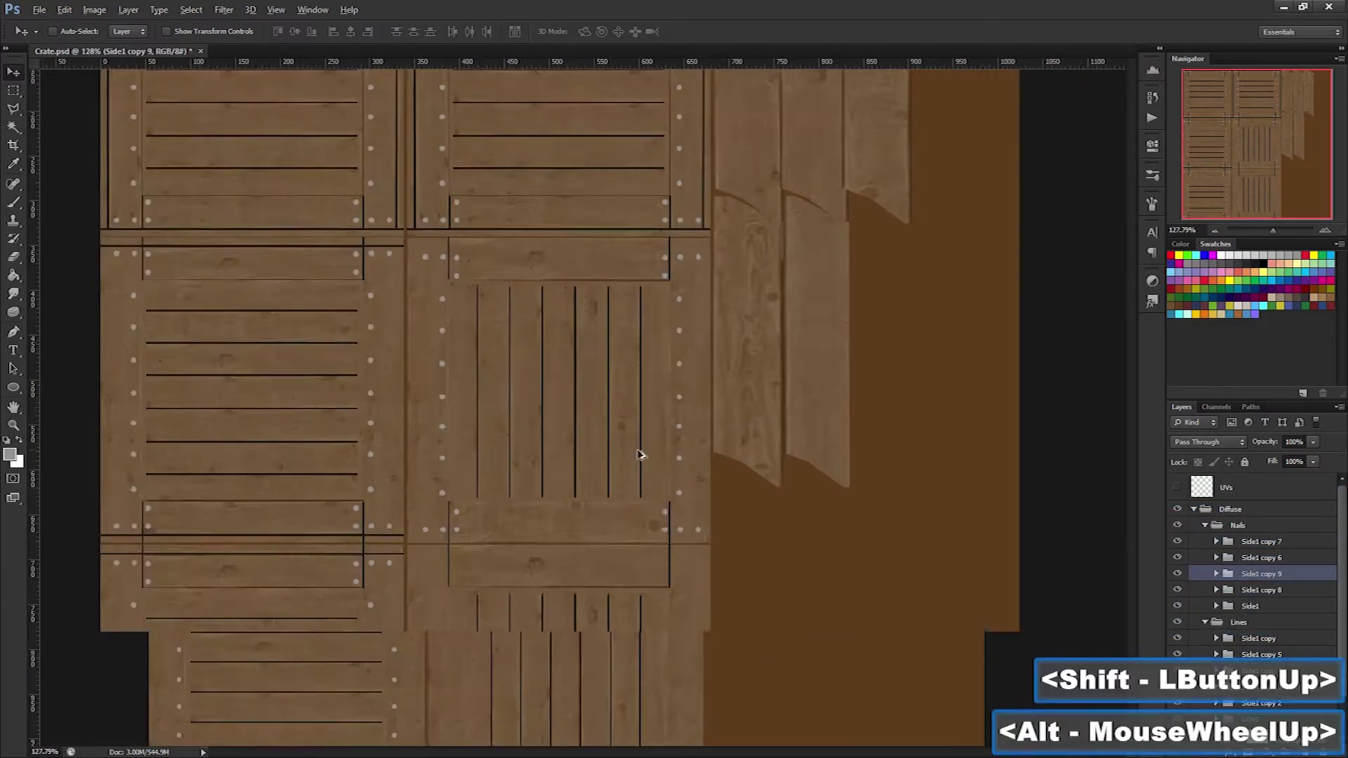
Select the upper corner nails of the upper vertical-slat panel and nudge them up into place on the crosspiece
left_click(419, 241, "shift")
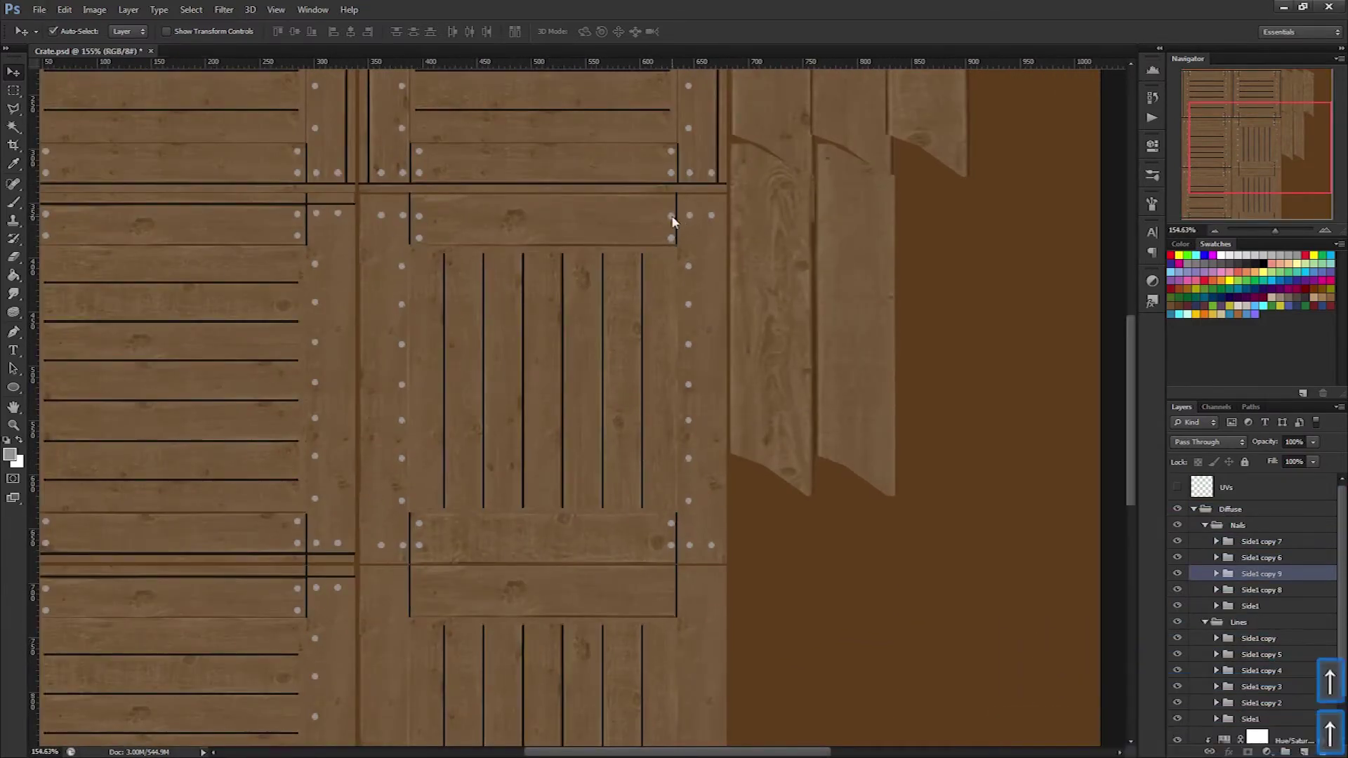
left_click(671, 218, "shift")
left_click(672, 241, "shift")
left_click(690, 218, "shift")
left_click(711, 218, "shift")
key("Up")
key("Up")
key("Up")
key("Up")
key("Up")
key("Up")
key("Up")
key("Up")
key("Up")
key("Up")
key("Left")
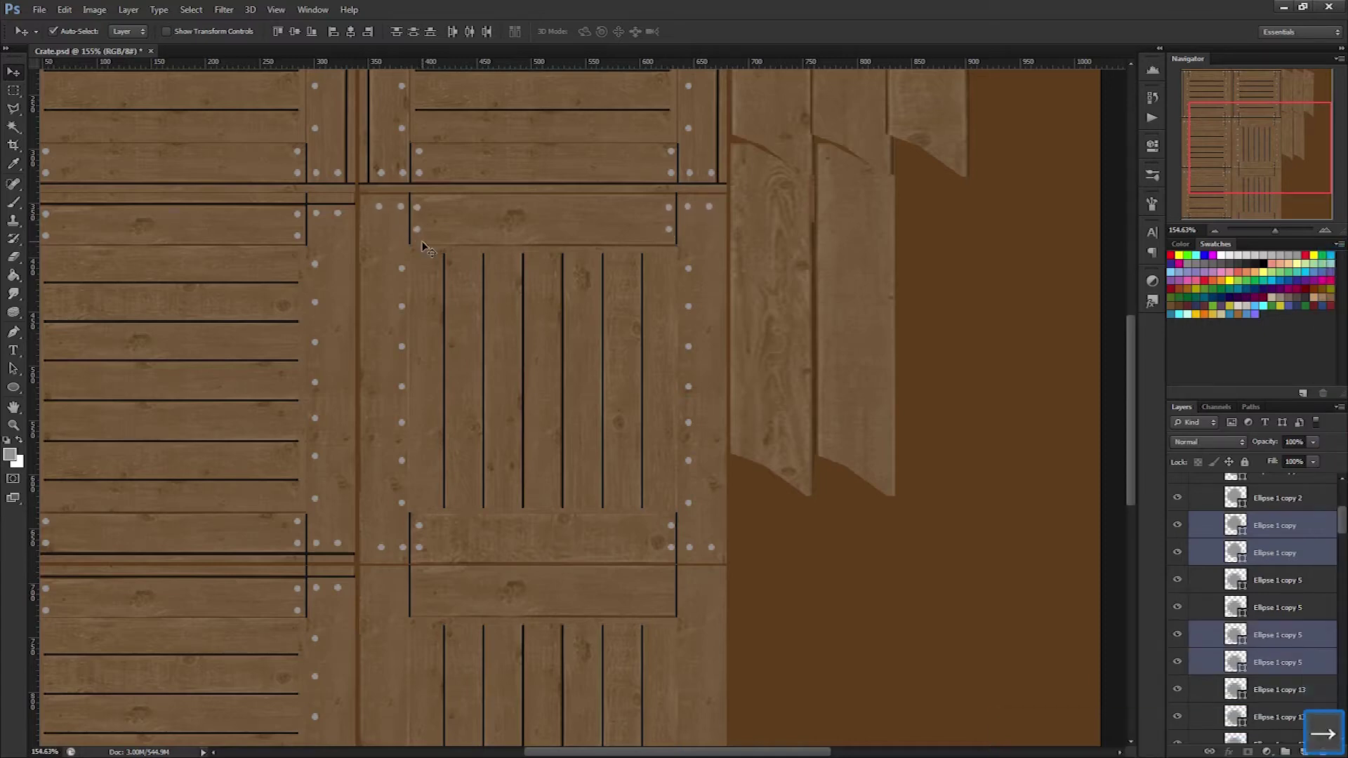
key("ctrl+z")
Delete the end nails from the slat panel's side boards and shift the lower crosspiece's corner nails slightly down and left
left_click(378, 205)
key("Delete")
left_click(383, 548)
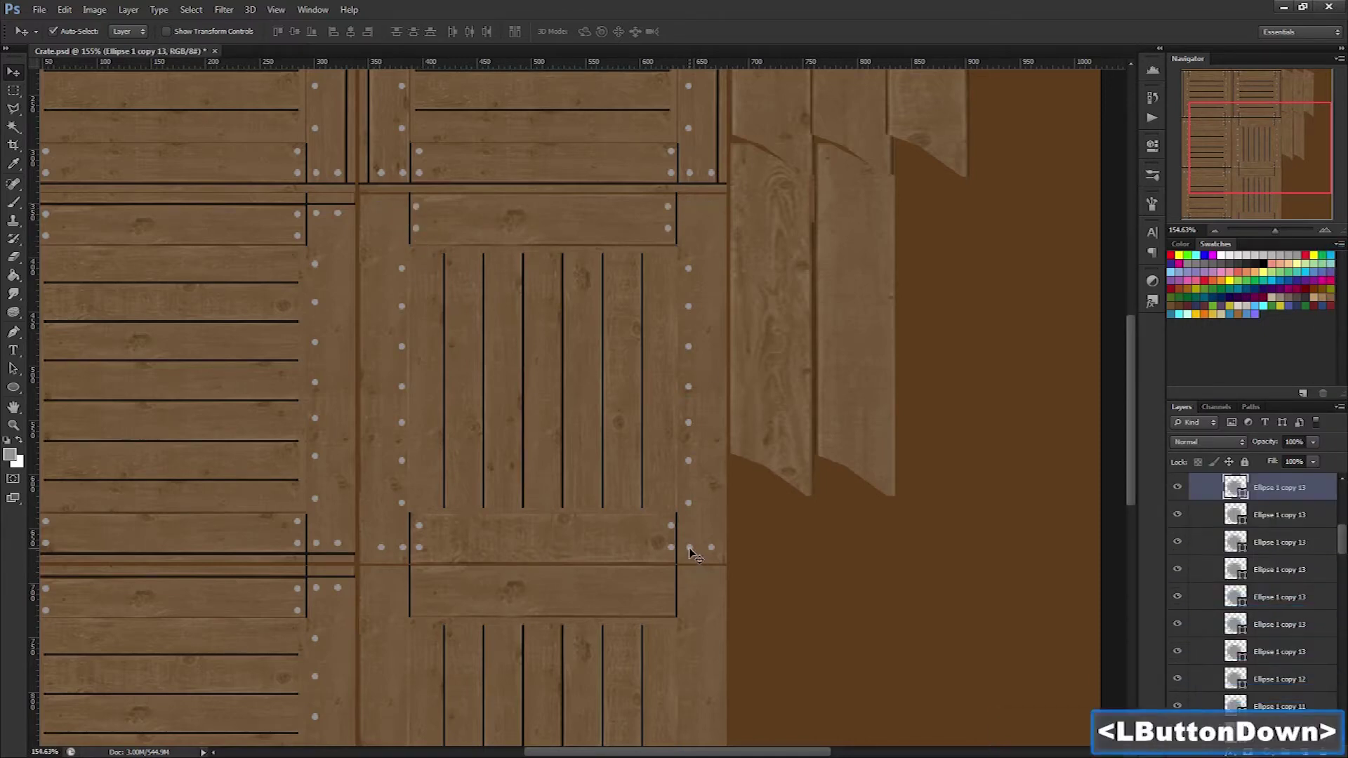
key("Delete")
left_click(420, 527, "shift")
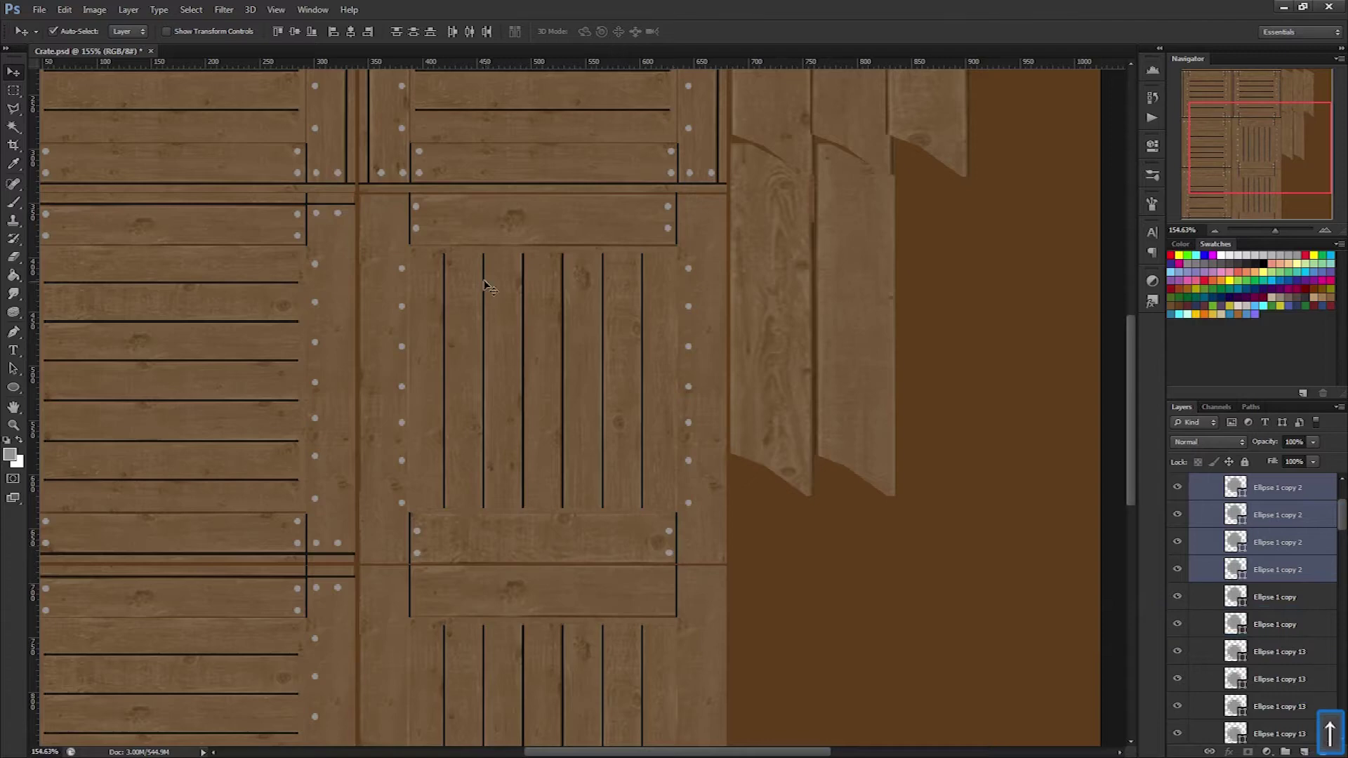
Rotate the slat panel's side nail columns to horizontal and place them as rows along the crosspieces above and below the slats
left_click(684, 337, "shift")
left_click(692, 446, "shift")
key("ctrl+t")
left_click_drag(707, 278, 438, 224)
key("Return")
left_click(1278, 703)
left_click(1278, 538, "shift")
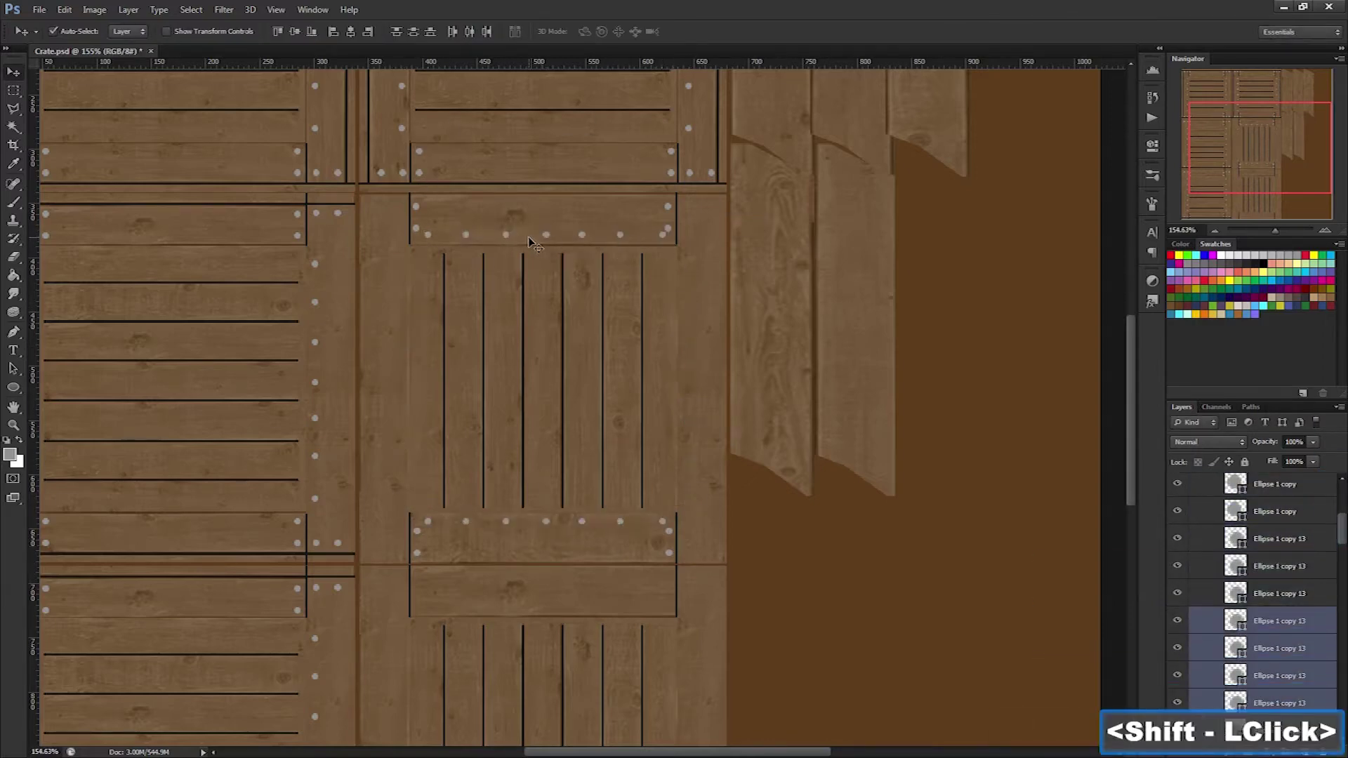
Reposition the slat panel's remaining corner and side nails, nudging them to line up with the crosspiece and side boards
left_click_drag(1341, 544, 1342, 507)
left_click(1178, 487)
left_click(1178, 488)
left_click_drag(668, 207, 686, 206)
left_click_drag(686, 206, 413, 600)
key("Right")
key("Right")
key("Right")
key("Right")
key("Right")
key("Right")
left_click(686, 207, "shift")
left_click(718, 207, "shift")
left_click(686, 206, "shift")
left_click(748, 35)
Select the Side1 copy 9 nail group, turn off Auto-Select and copy the group's nail layout onto the lower slat panel
left_click(1262, 573)
left_click(1216, 574)
left_click(58, 32)
scroll(546, 509, "down", 4)
scroll(548, 514, "down", 1)
Restore the Boards group's opacity to 100% and collapse the Nails, Lines and Boards groups inside Diffuse
left_click(1205, 525)
left_click(1209, 541)
left_click(1204, 542)
left_click(1241, 585)
left_click(1313, 442)
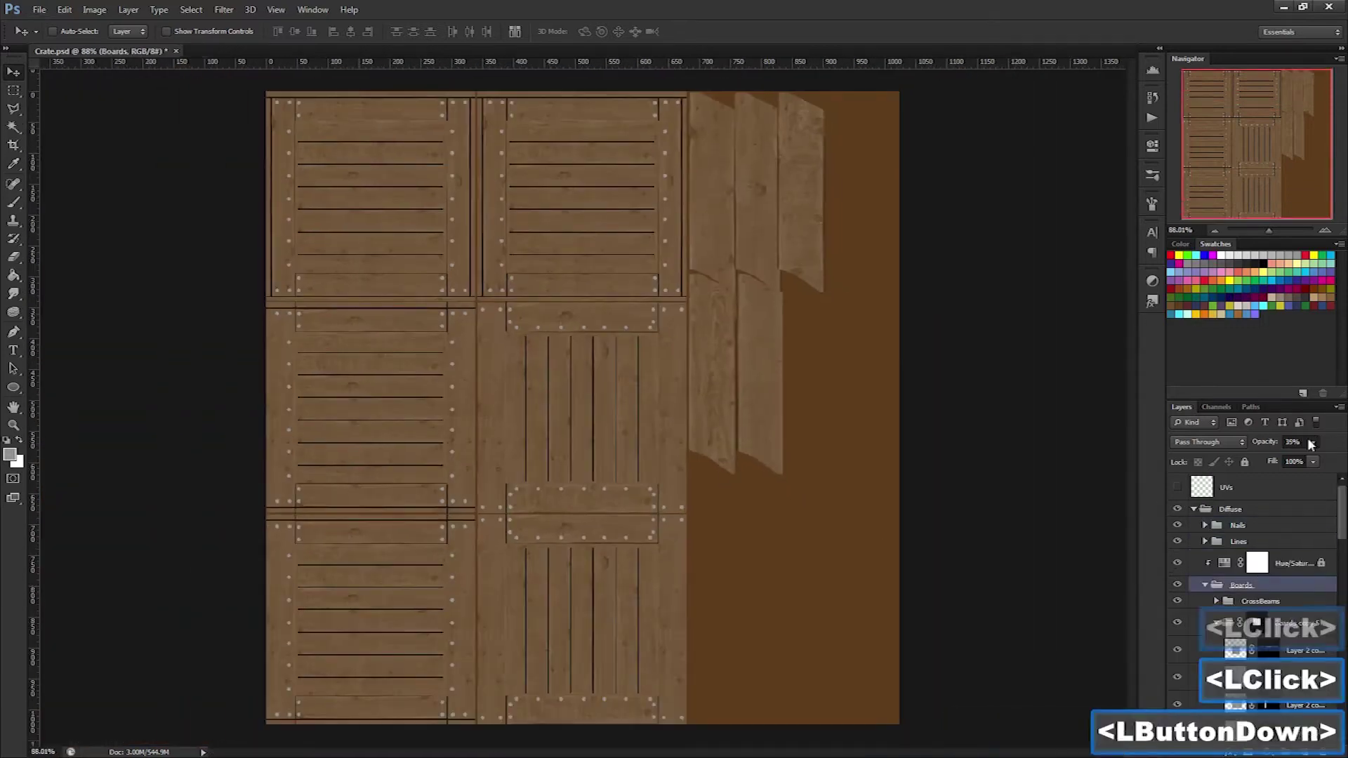
left_click_drag(1299, 460, 1343, 461)
left_click(1242, 526)
left_click(1204, 585)
left_click(1230, 509)
Duplicate the Nails group above the original and merge the copy into a single layer
scroll(630, 343, "up", 5)
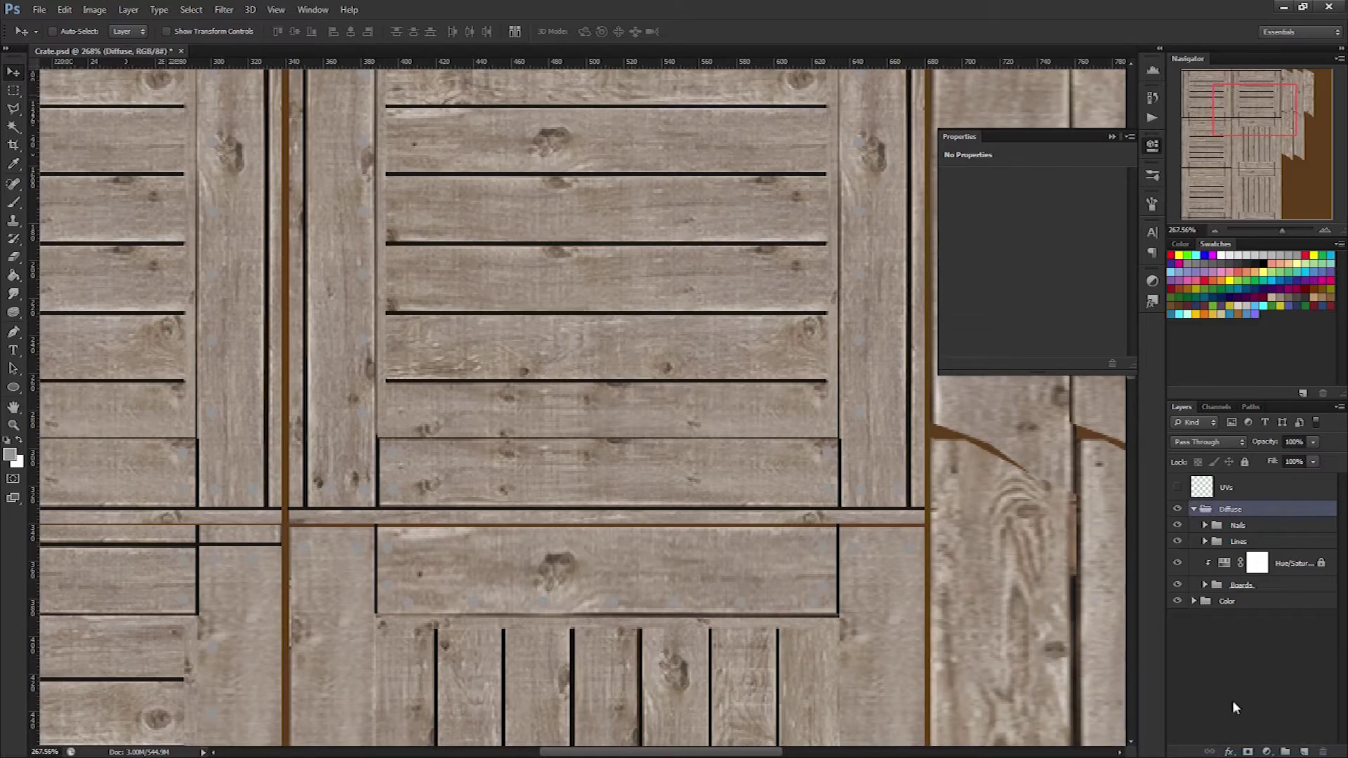
left_click(1268, 752)
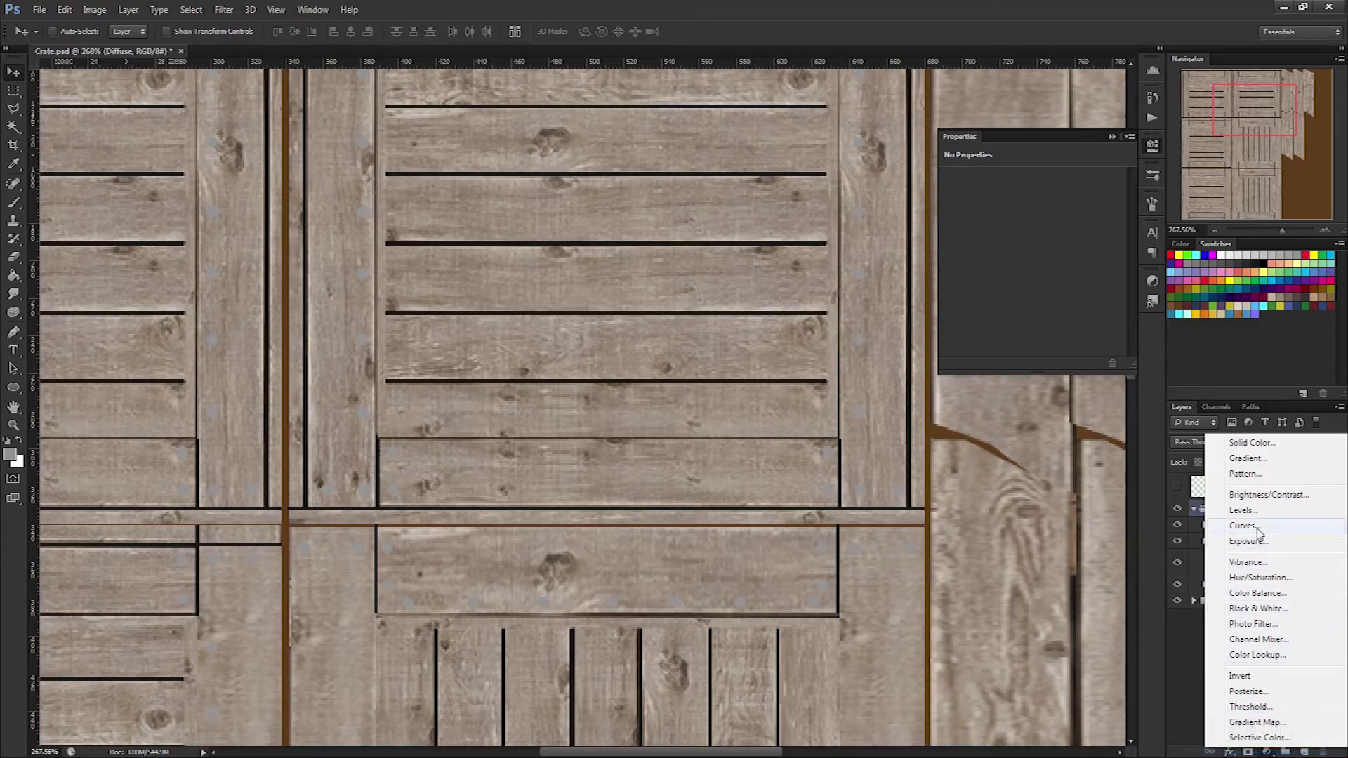
left_click(1195, 511)
left_click(1241, 528)
left_click_drag(1262, 529, 1270, 521)
key("ctrl+e")
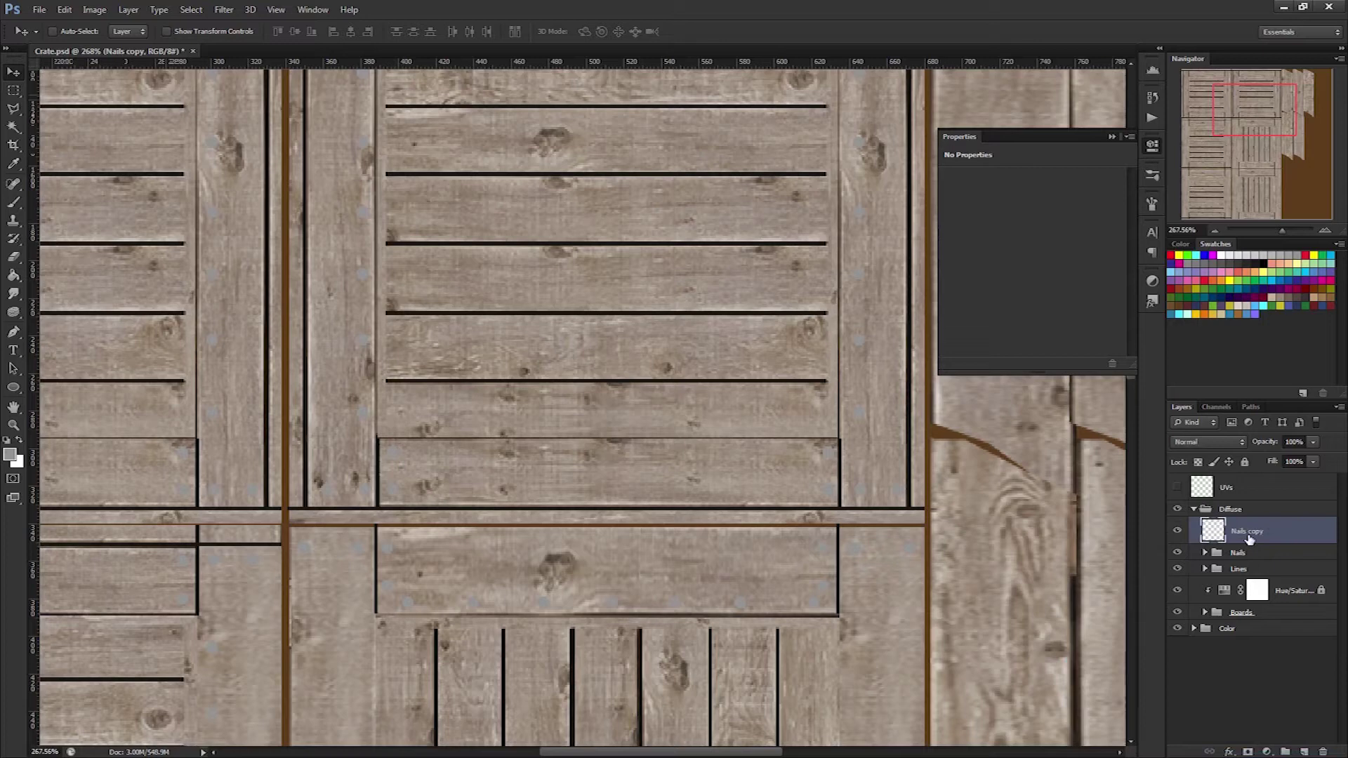
Hide the original Nails group and darken the merged Nails copy layer with Hue/Saturation at Lightness -31
left_click(1179, 531)
left_click(1180, 530)
left_click(1178, 553)
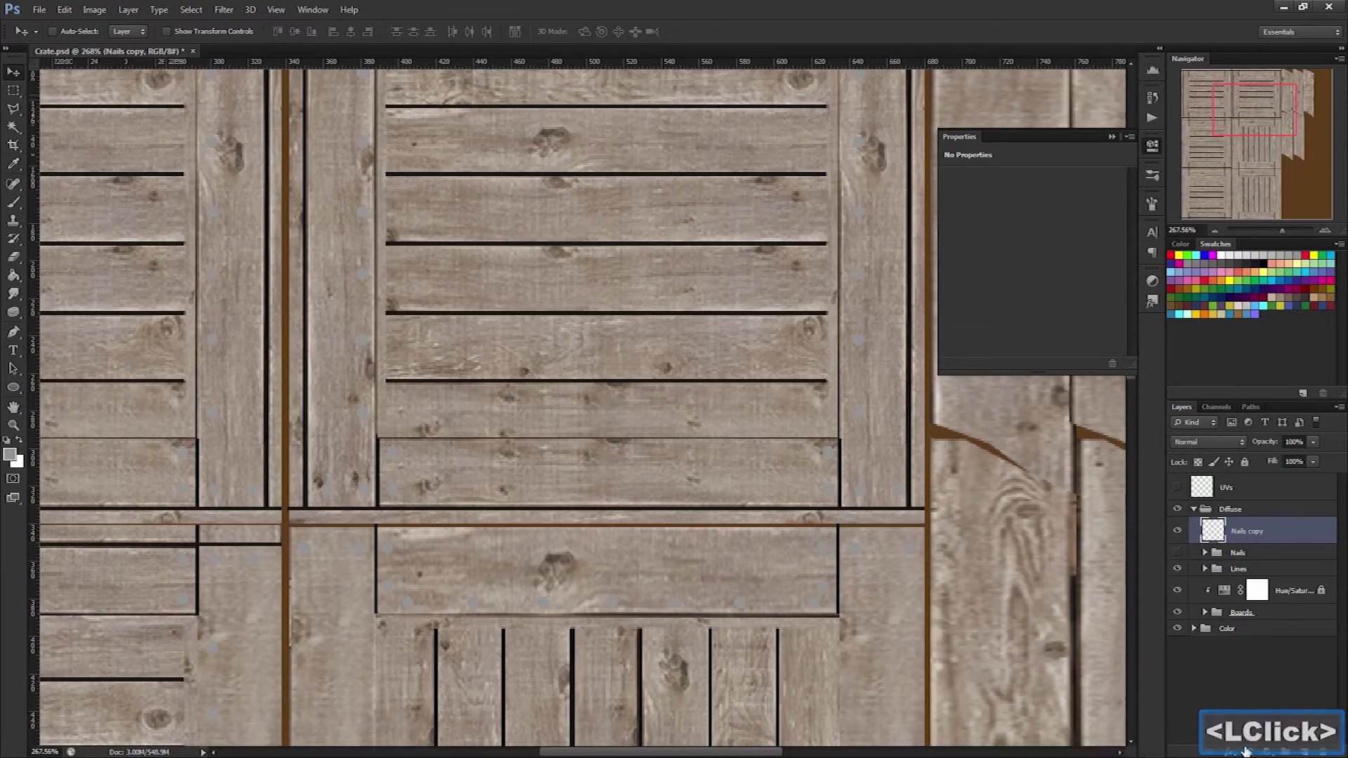
key("ctrl+u")
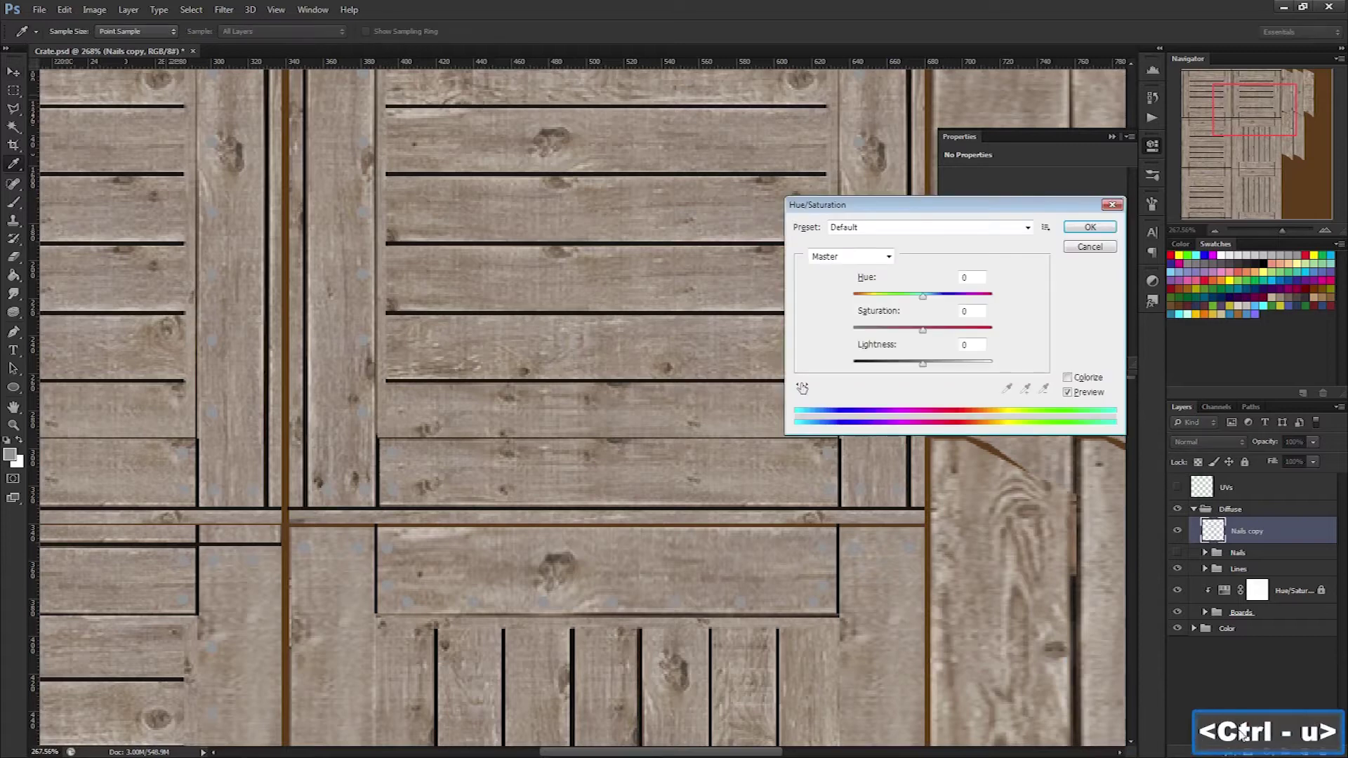
left_click_drag(925, 369, 903, 369)
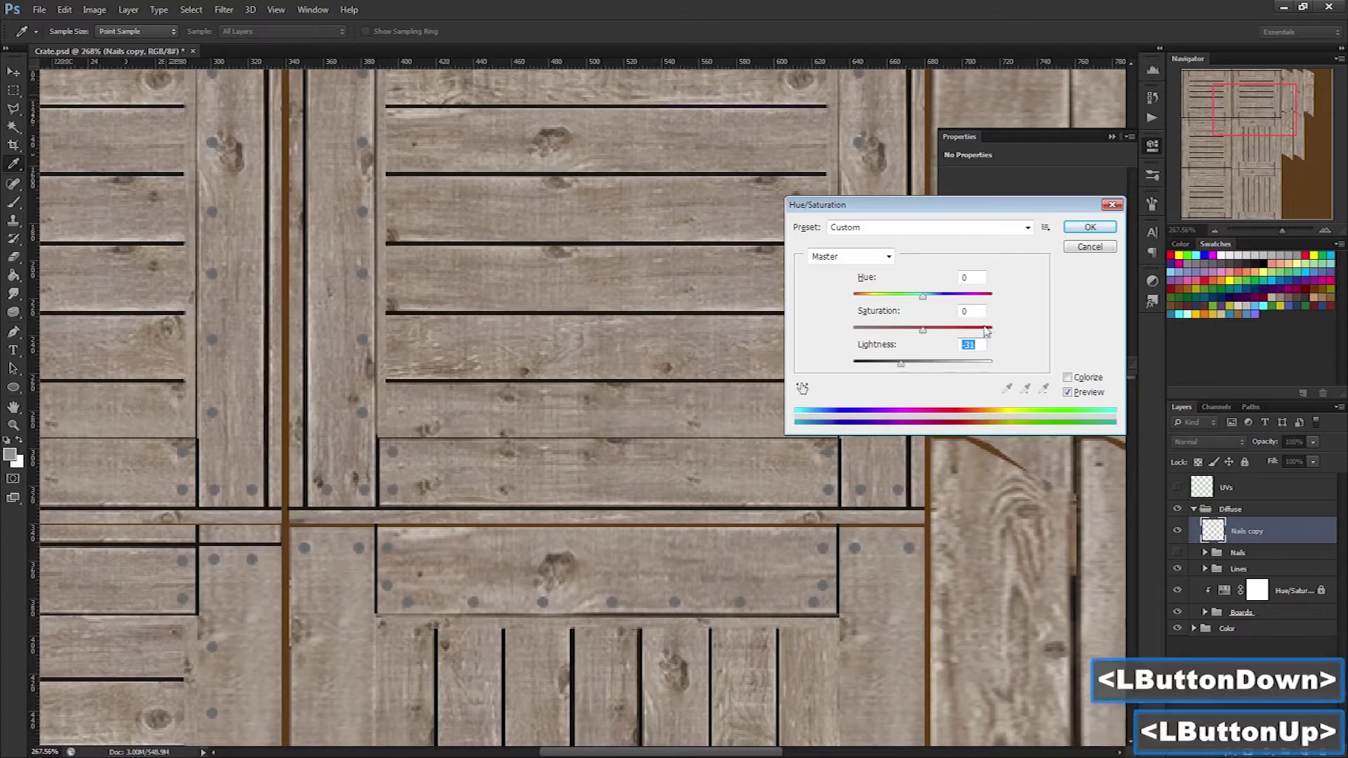
left_click(1090, 228)
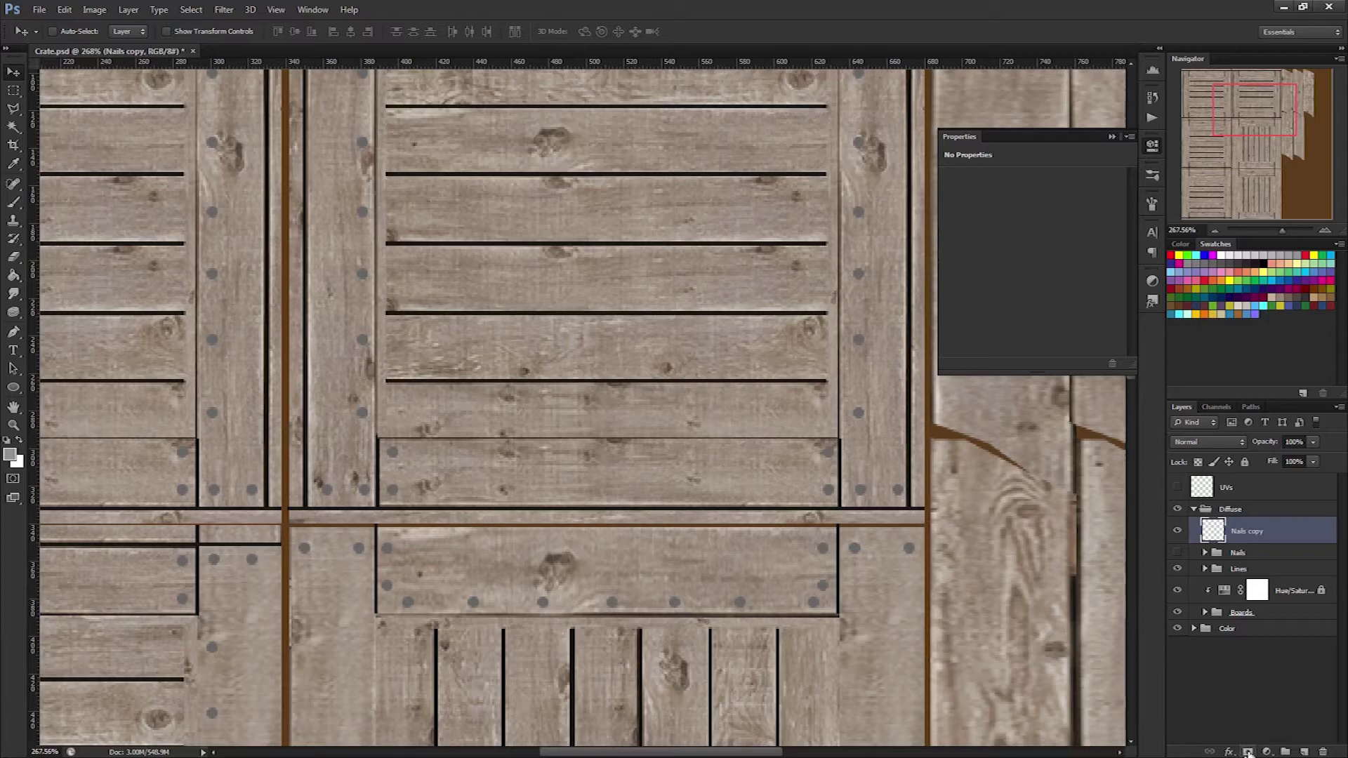
Add a Bevel & Emboss effect to the Nails copy layer with Size 2 px and Depth 42%
left_click(1229, 752)
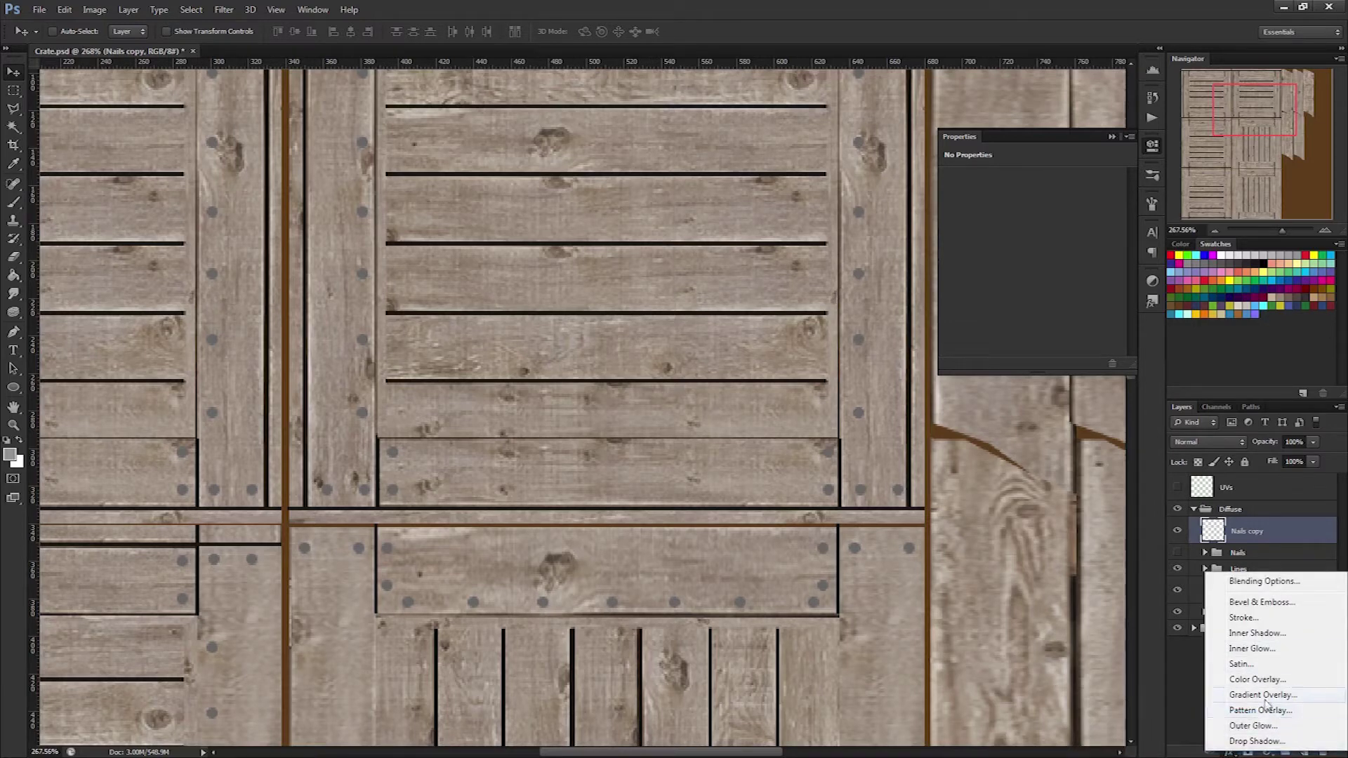
left_click(1268, 605)
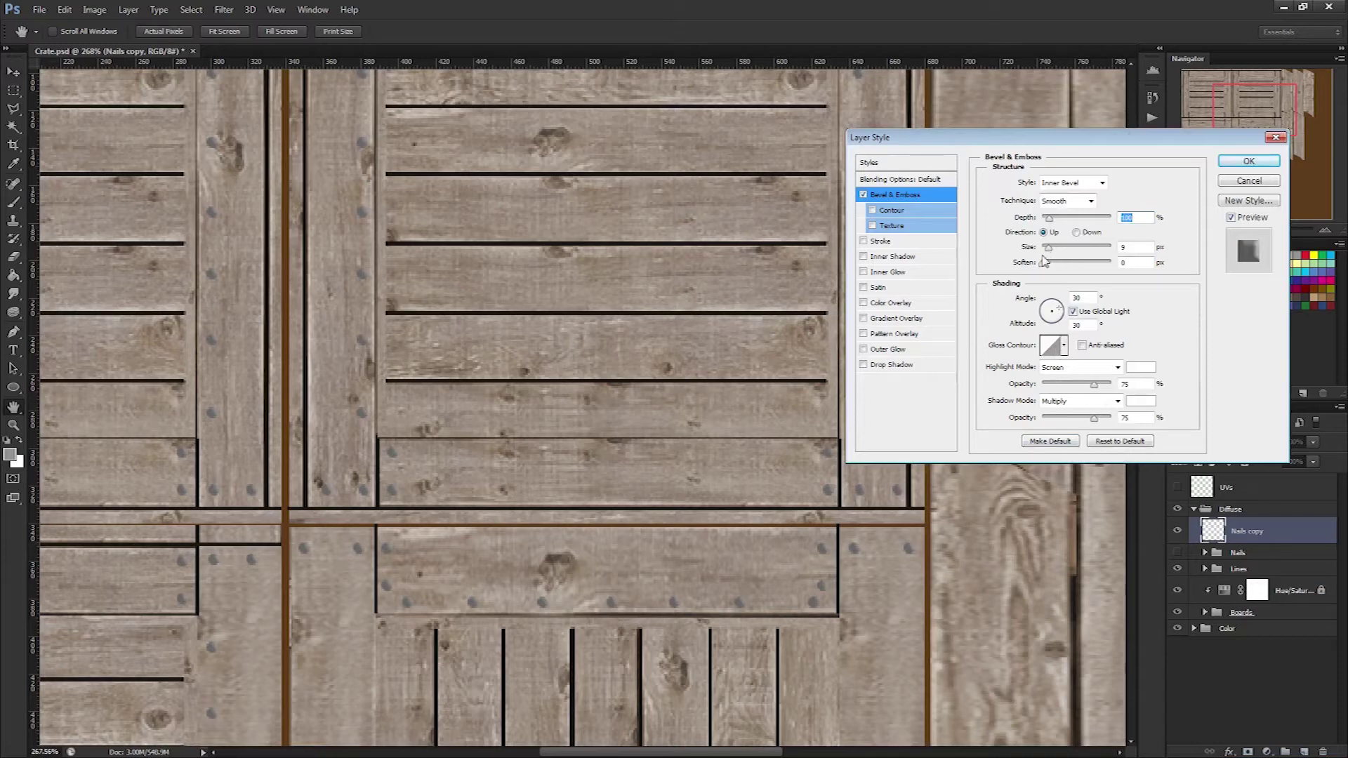
left_click_drag(1052, 249, 1043, 250)
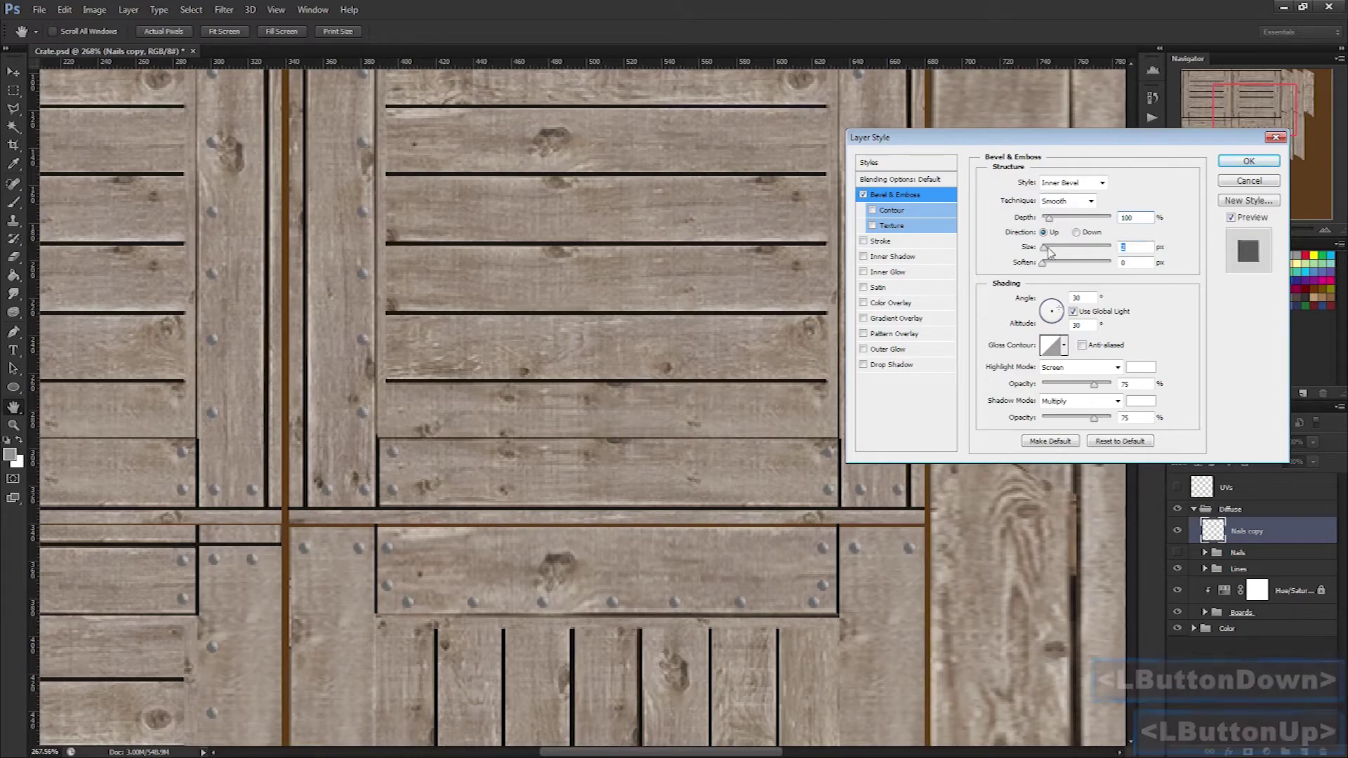
left_click_drag(1048, 220, 1046, 220)
Set the bevel's light to angle 101° and altitude 64°, raise its shadow opacity to 100% and apply the style
left_click_drag(1052, 313, 1053, 313)
left_click(1053, 313)
left_click(1053, 313)
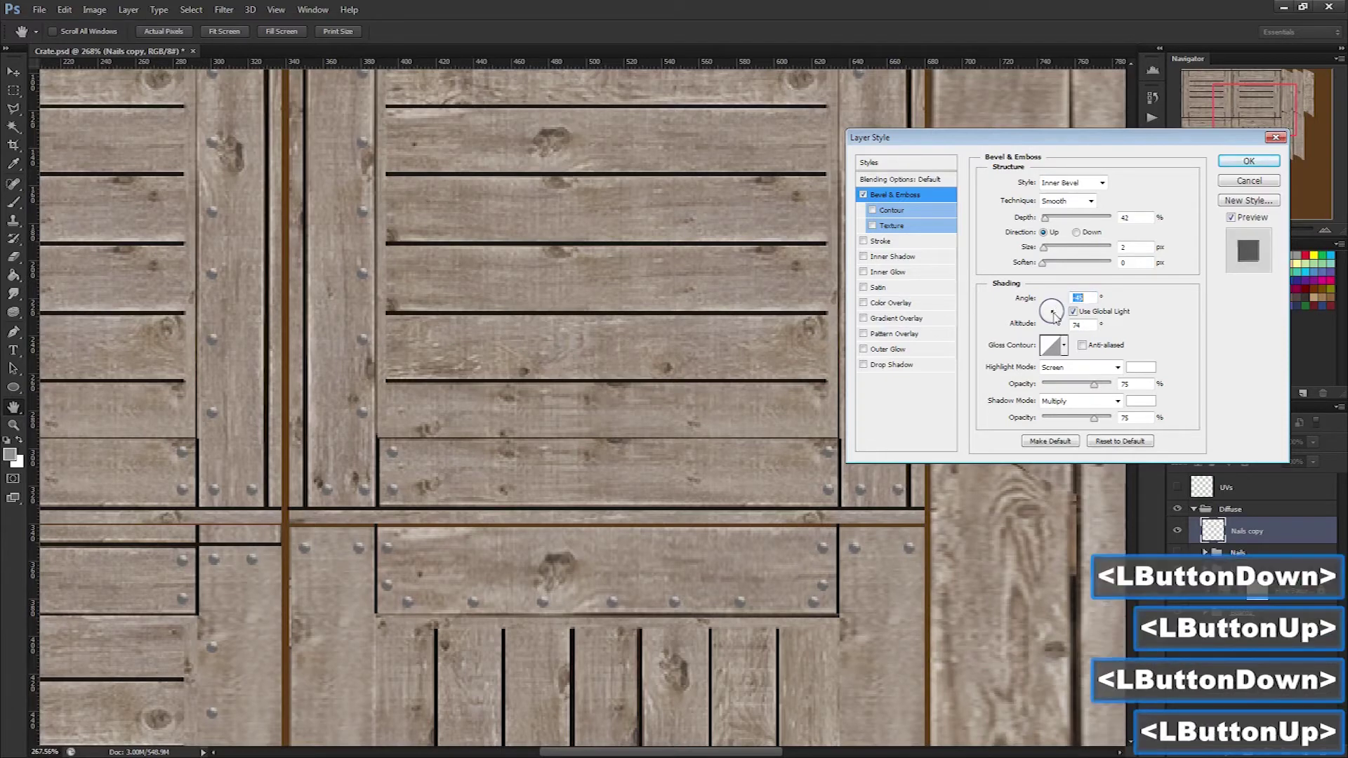
left_click(1053, 314)
left_click(1053, 313)
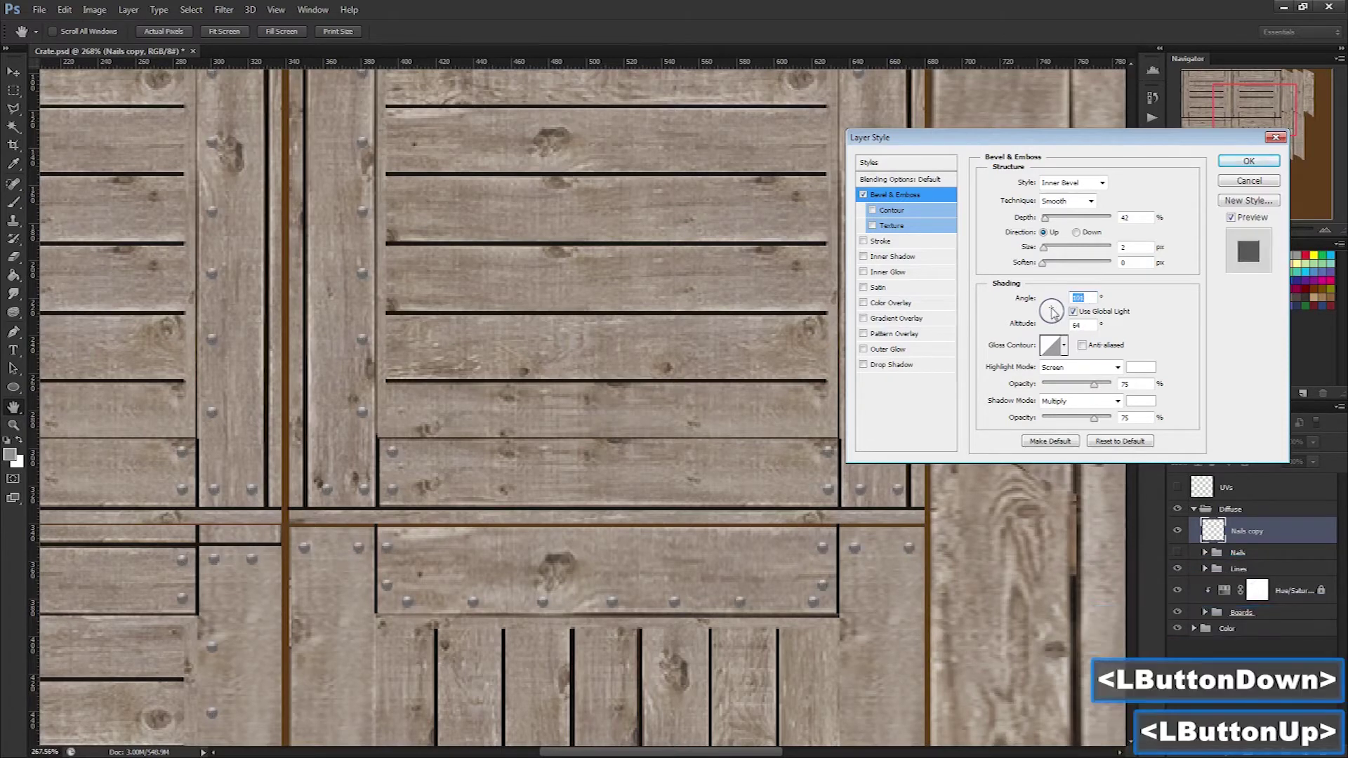
left_click_drag(1092, 418, 1105, 419)
left_click(1237, 161)
left_click(1244, 554)
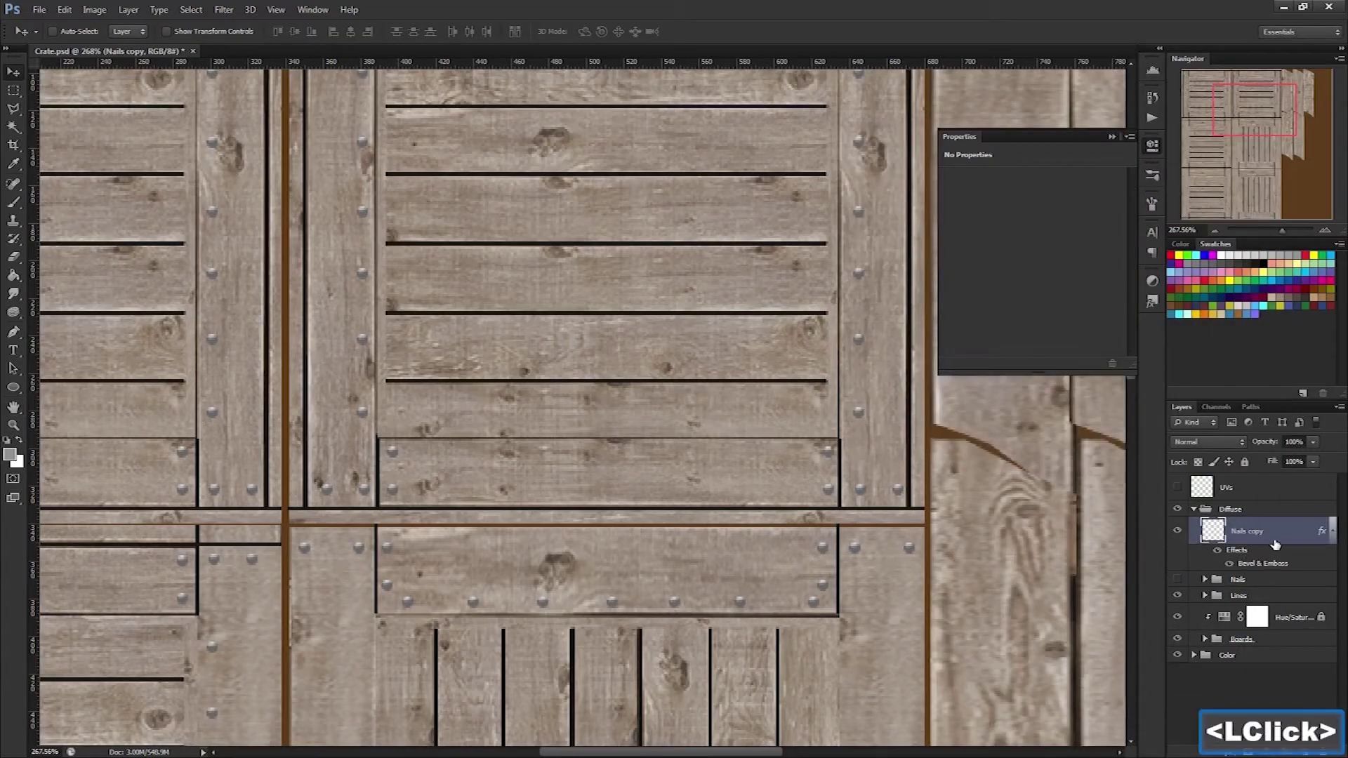
Reopen the Nails copy layer's Bevel & Emboss settings and lower the highlight opacity to about 30%
double_click(1323, 531)
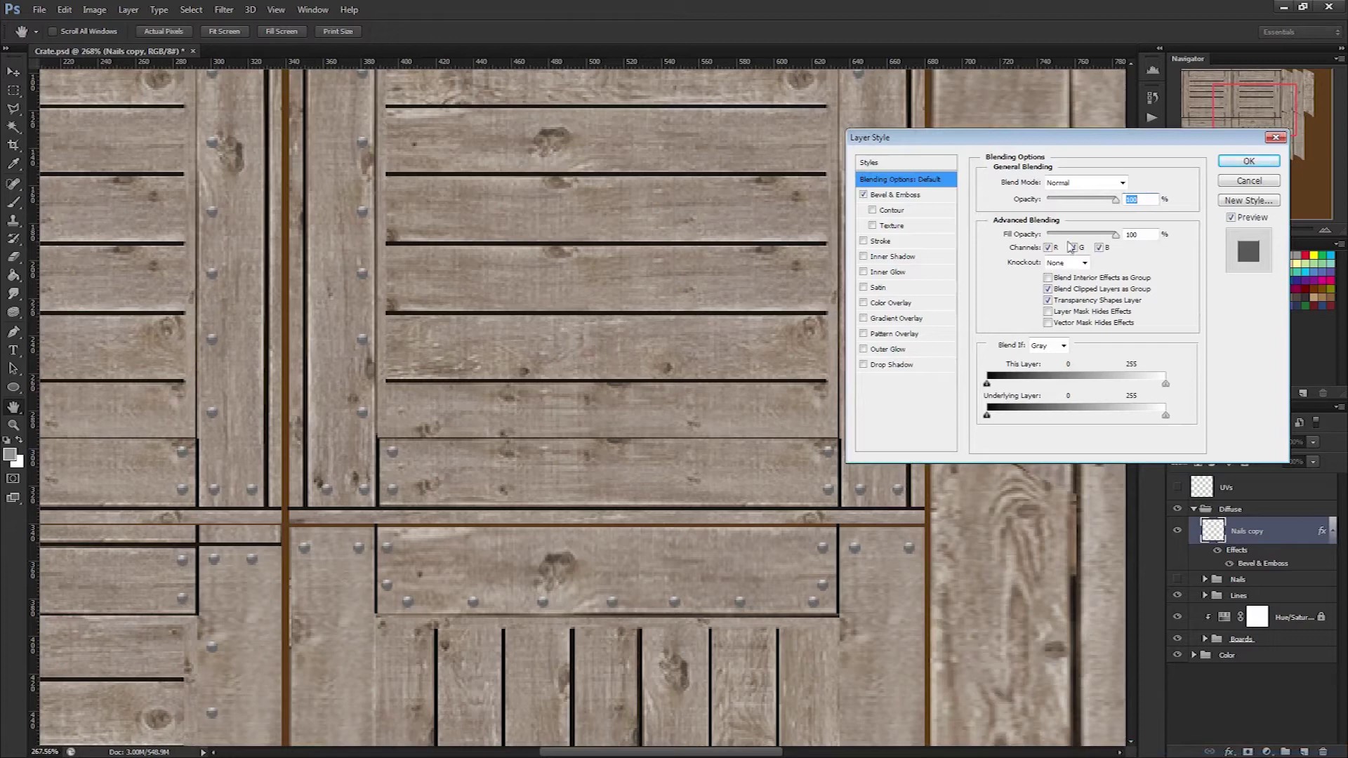
left_click(905, 205)
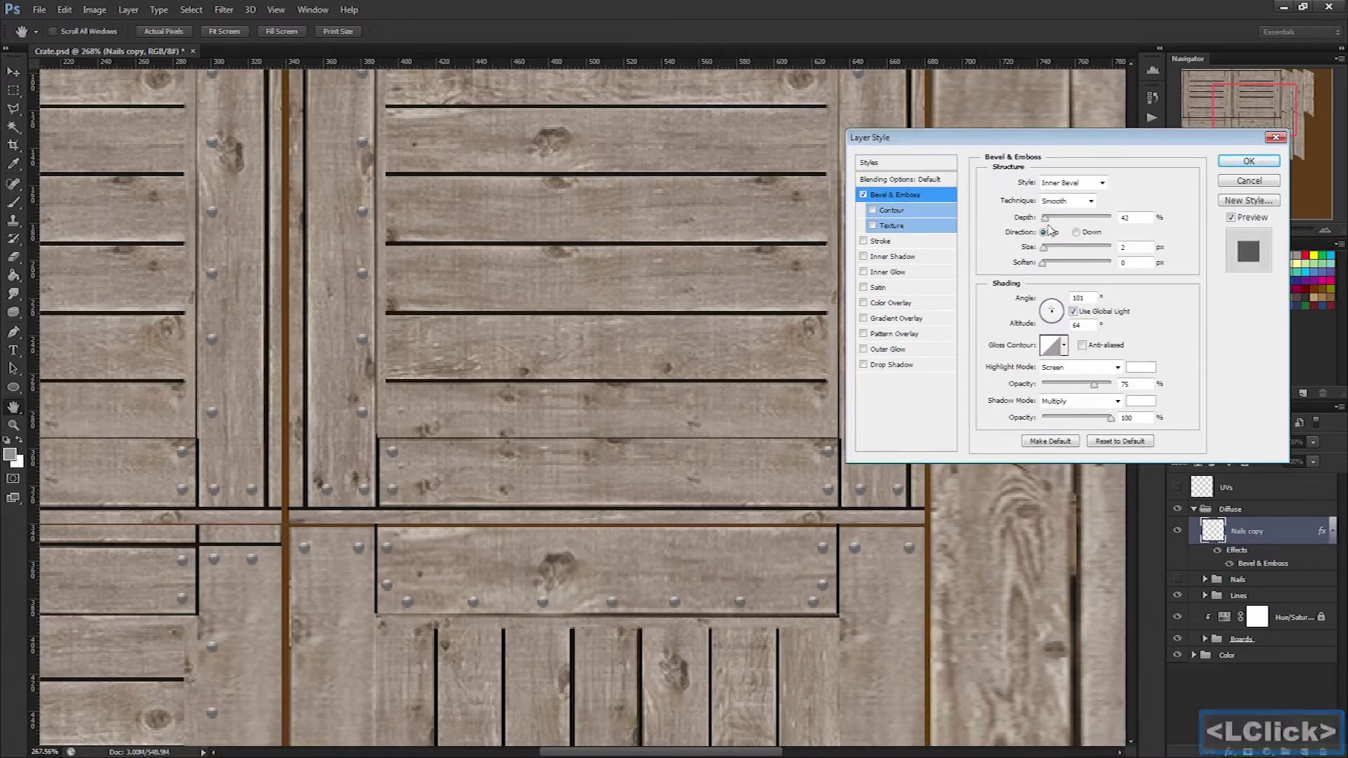
left_click_drag(1097, 390, 1098, 391)
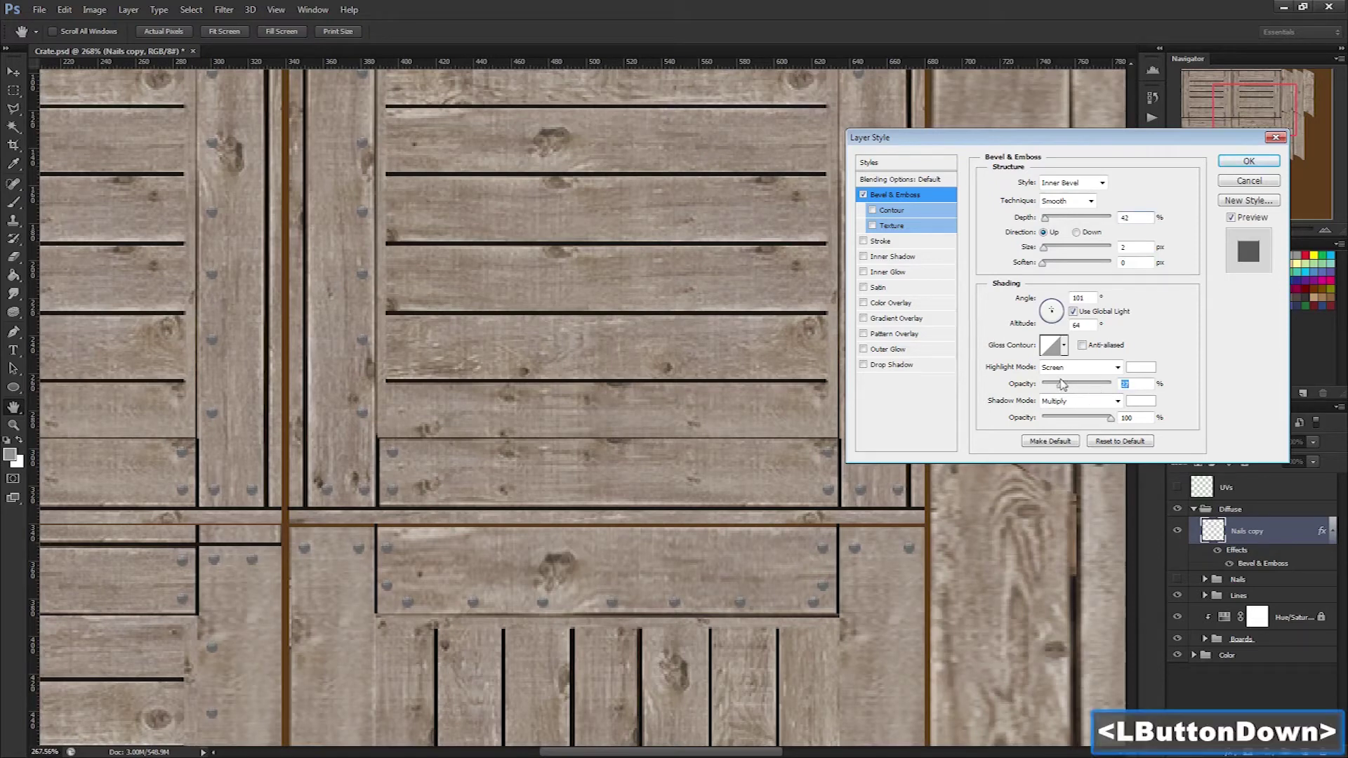
left_click_drag(1062, 383, 1062, 383)
left_click(1249, 161)
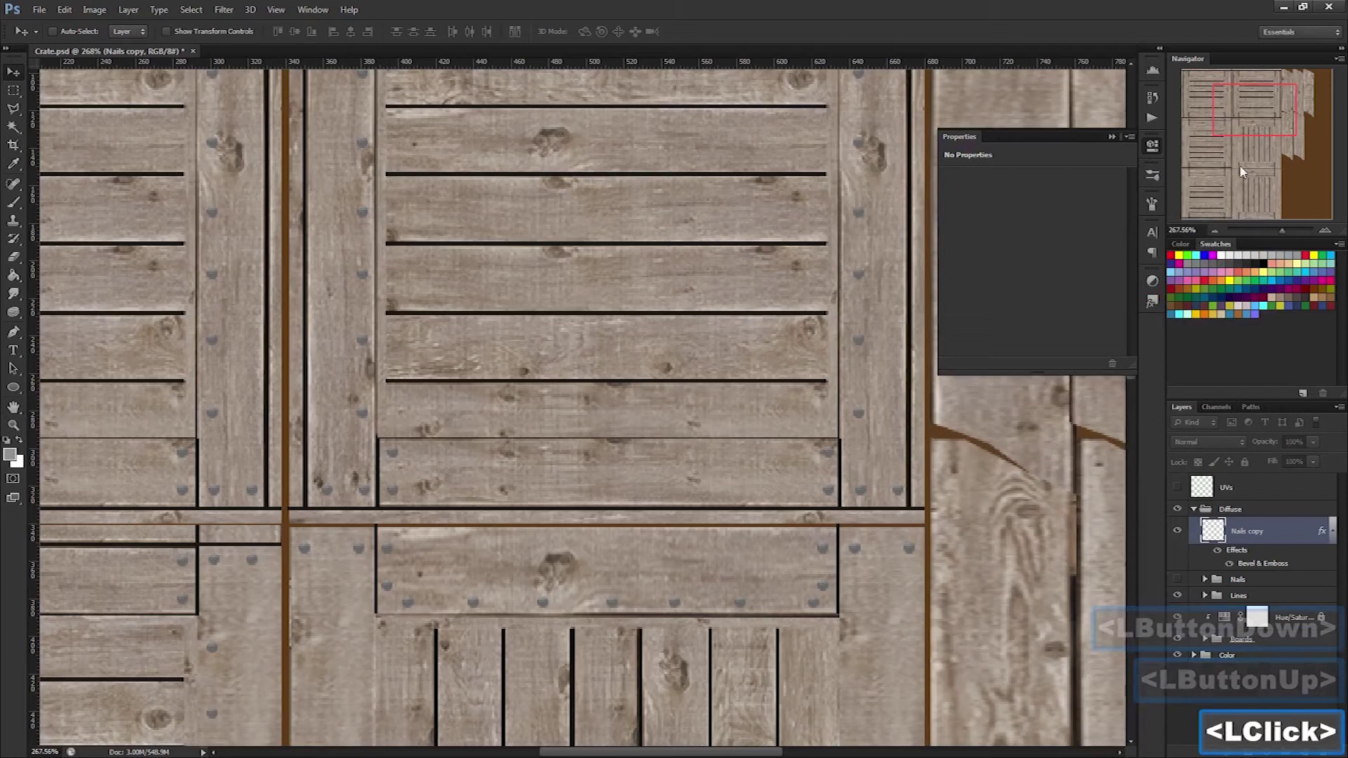
Darken the beveled nails slightly more with Hue/Saturation at about -10 Lightness
key("ctrl+u")
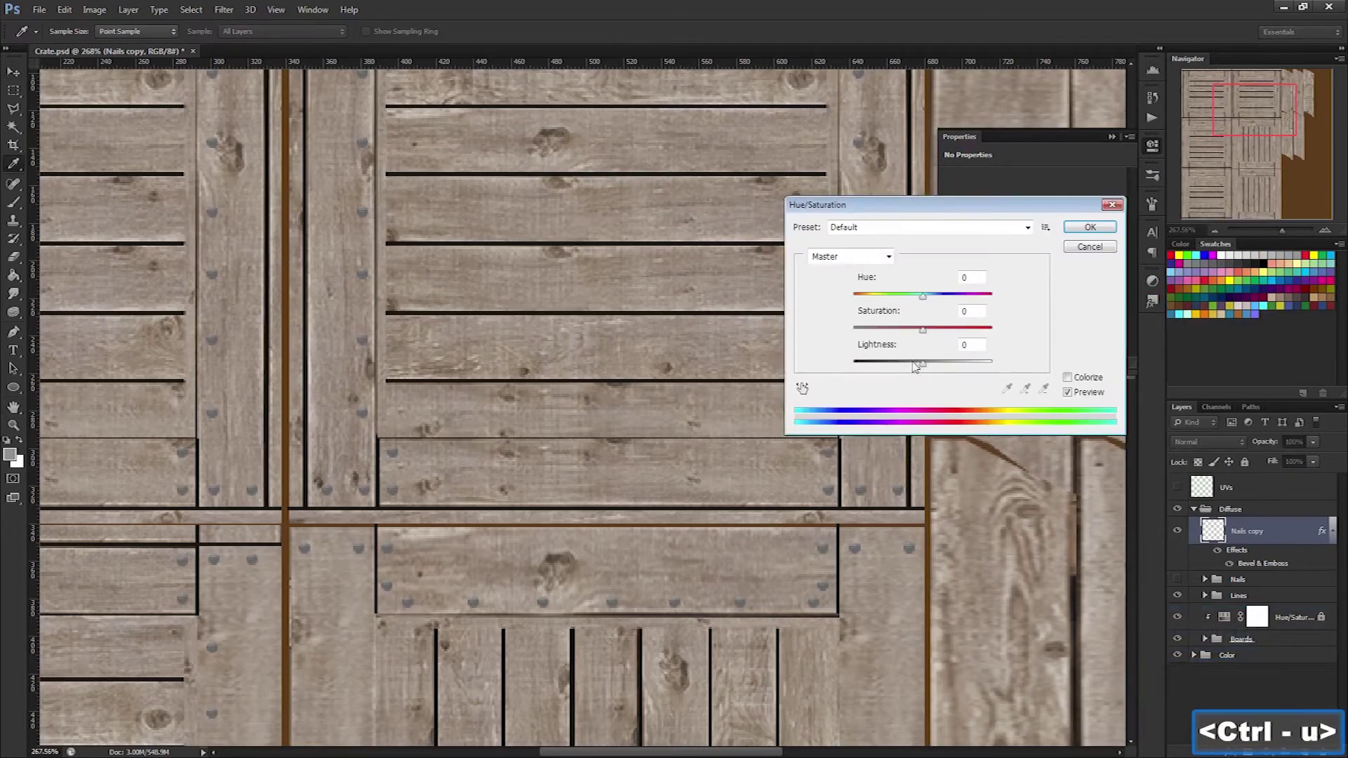
left_click_drag(922, 364, 916, 368)
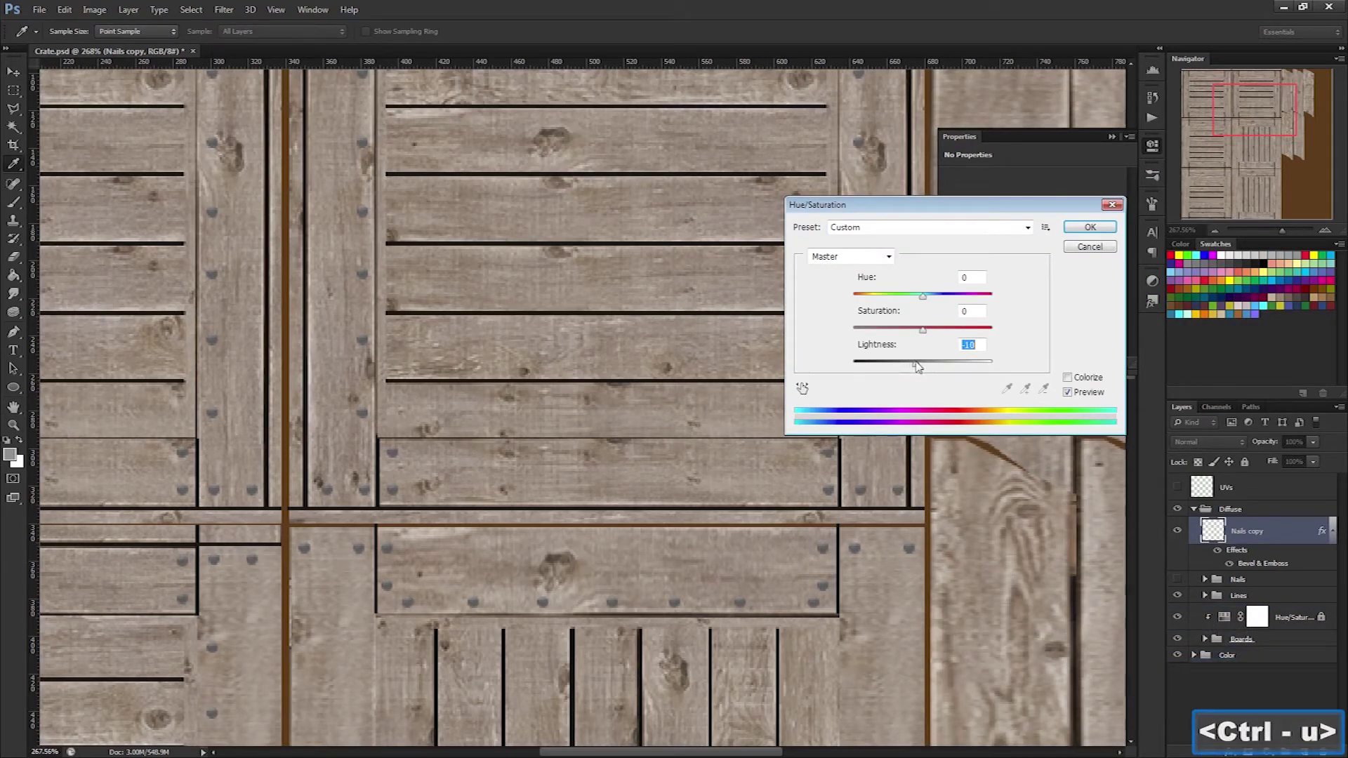
left_click(917, 366)
left_click(1088, 229)
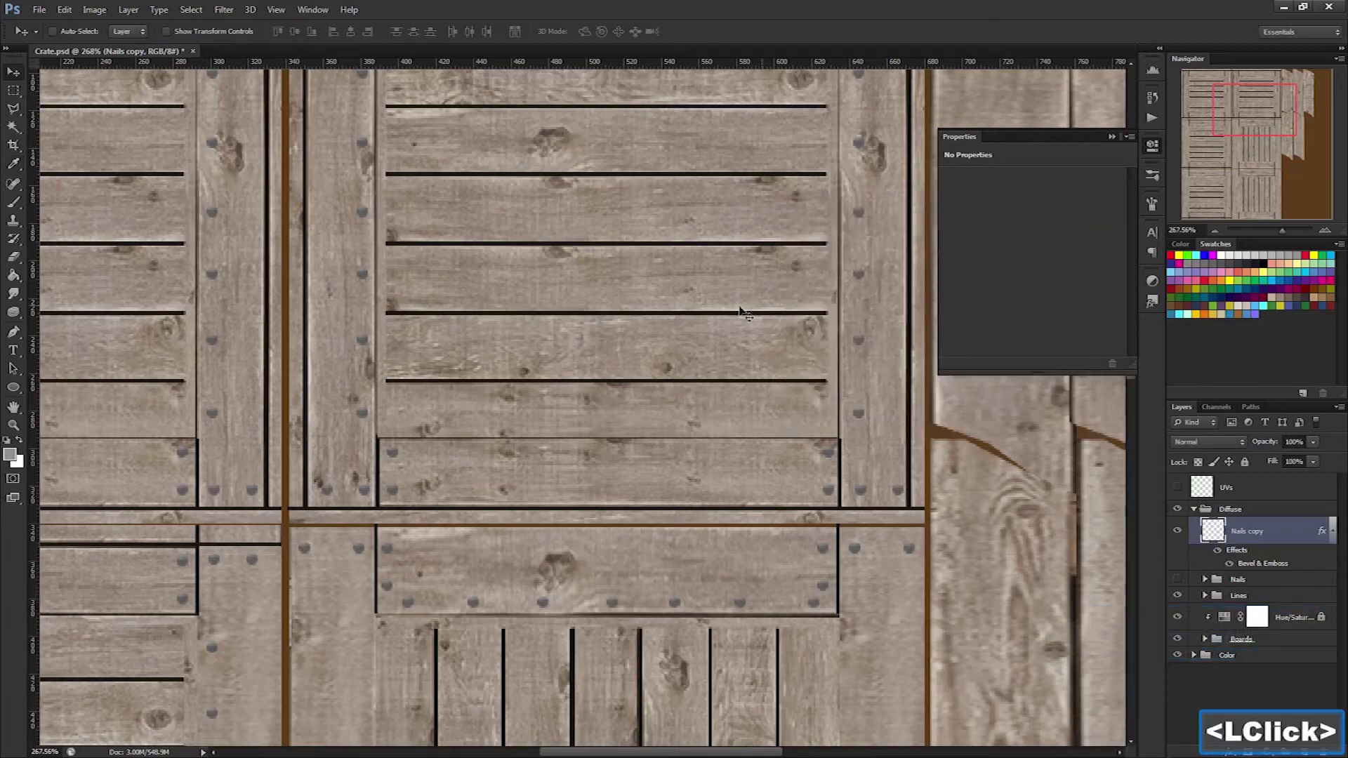
Reduce the nail bevel's highlight opacity a little further and apply the layer style
scroll(478, 323, "down", 2)
double_click(1252, 564)
left_click_drag(1059, 386, 1051, 387)
left_click(1245, 163)
Save a flat copy of the crate texture over the existing exported image, accepting the replacement and format options
scroll(499, 266, "down", 4)
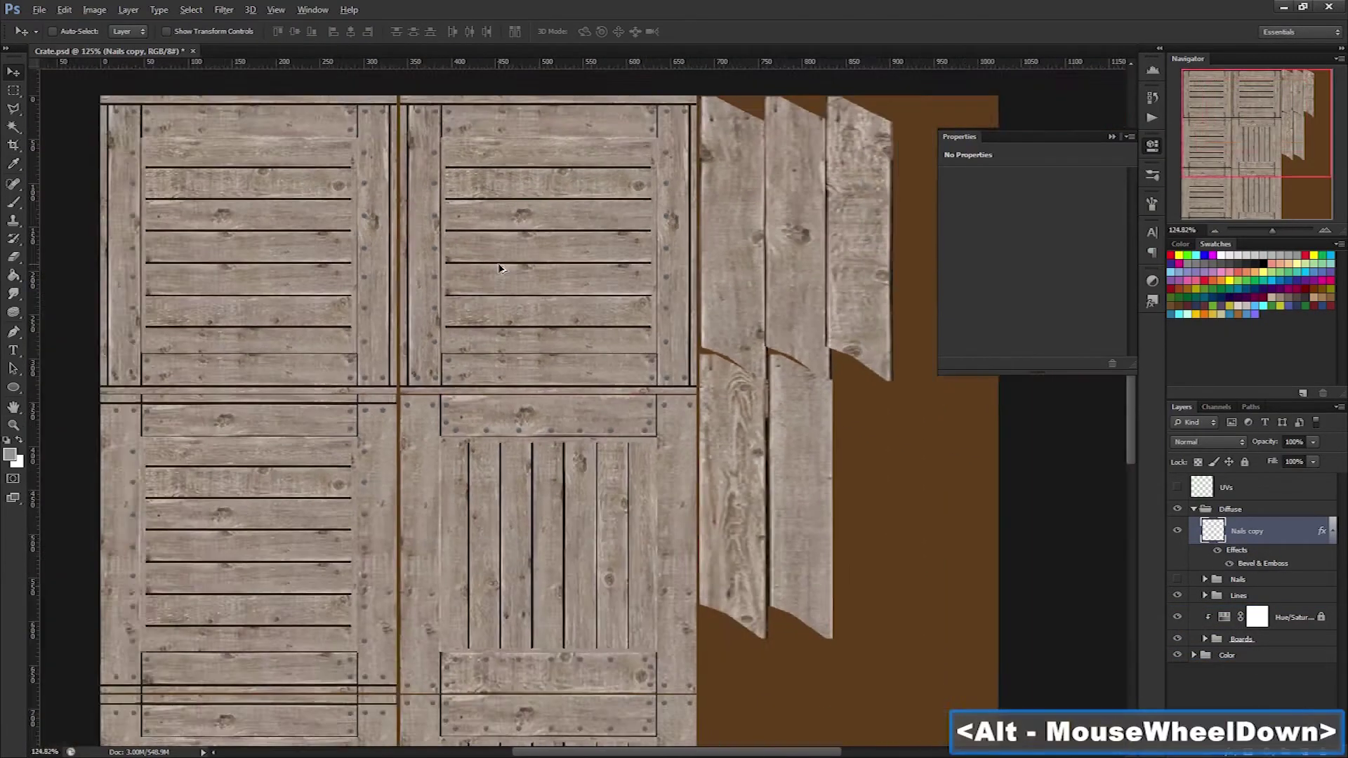
scroll(499, 268, "down", 3)
key("ctrl+shift+s")
left_click(702, 389)
left_click(674, 566)
double_click(625, 191)
key("Return")
key("Return")
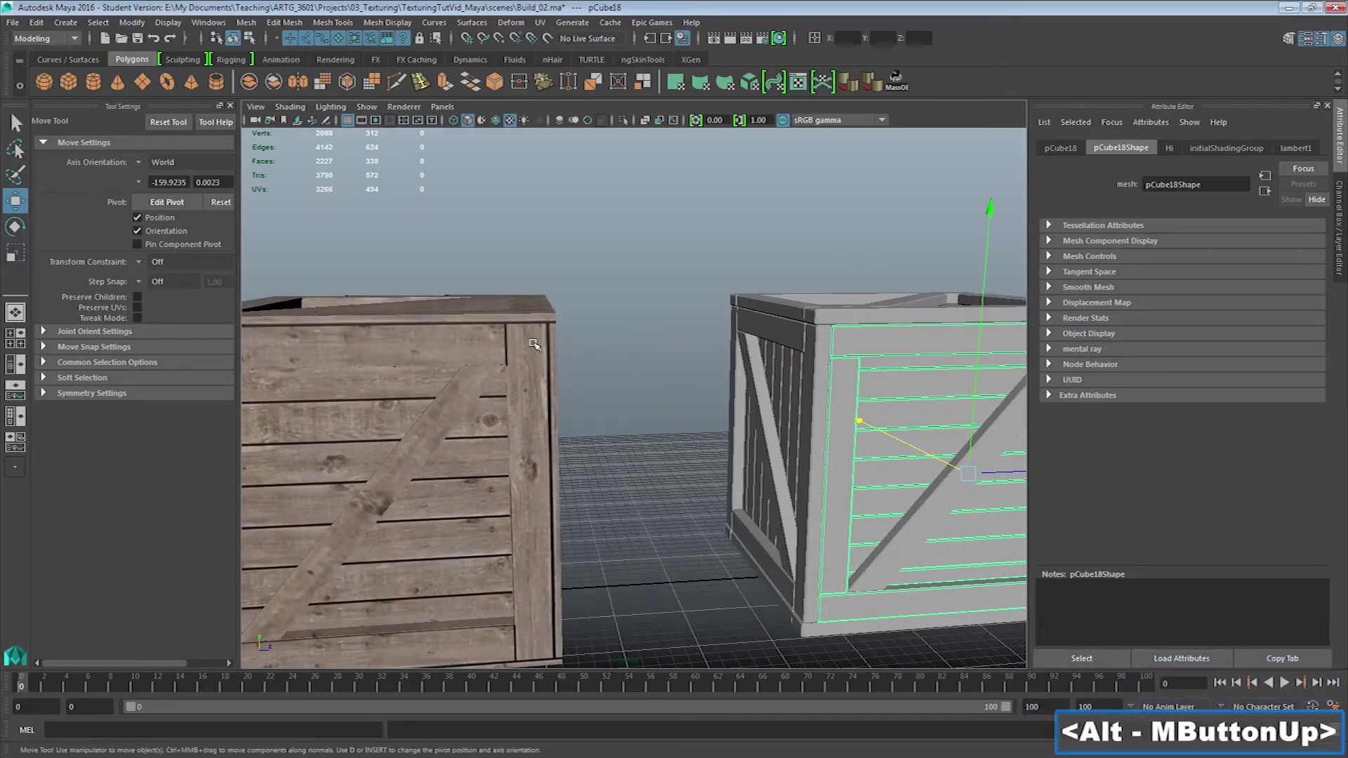
Switch to Maya, show the Hypershade beside the perspective view and examine the nail placement on the textured crate
left_click(82, 223)
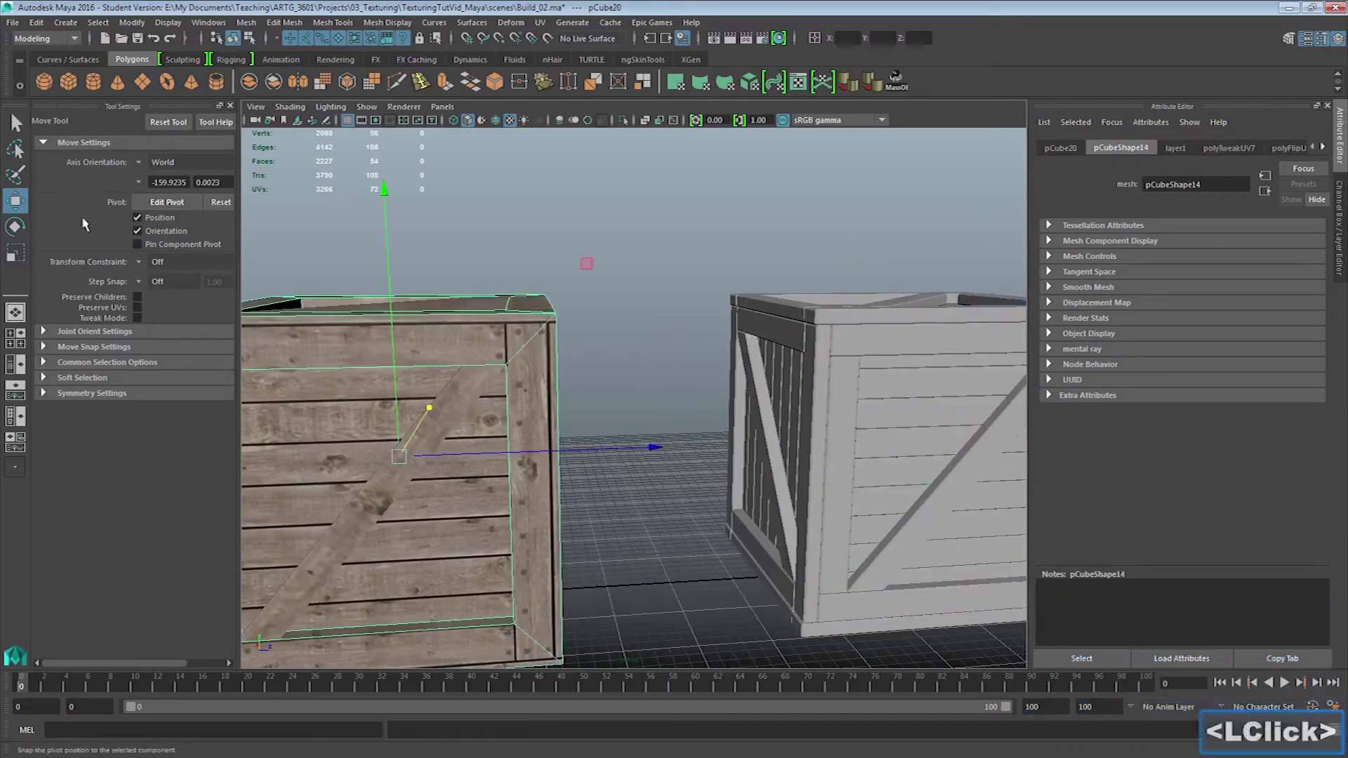
left_click(15, 416)
middle_click(741, 377, "alt")
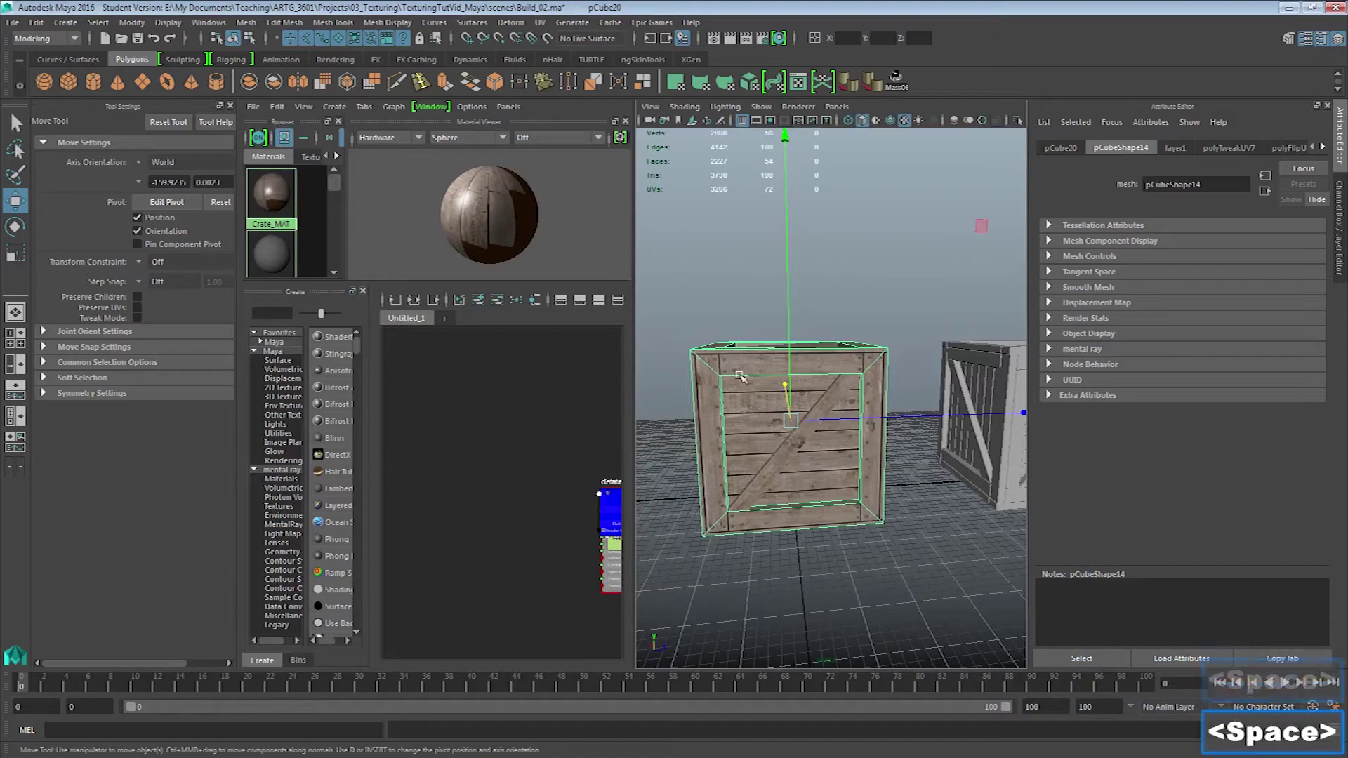
key("space")
right_click(741, 377, "alt")
left_click(730, 372)
middle_click(793, 302, "alt")
mouse_move(793, 302)
left_mouse_down()
mouse_move(752, 295)
mouse_move(981, 305)
mouse_move(779, 312)
left_mouse_up()
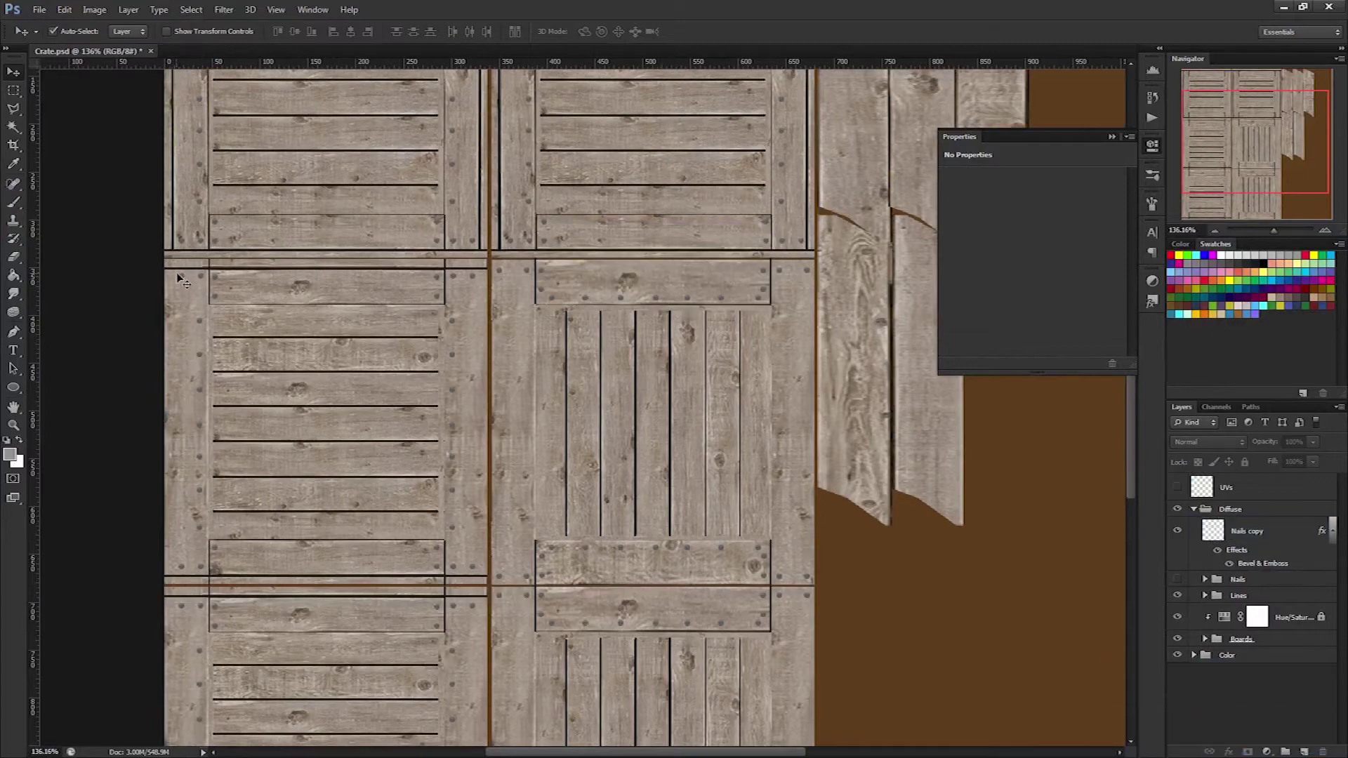
In Photoshop, show the Nails group without the merged copy or boards and nudge the left panels' outer left-board corner nails toward the edge
left_click(1177, 582)
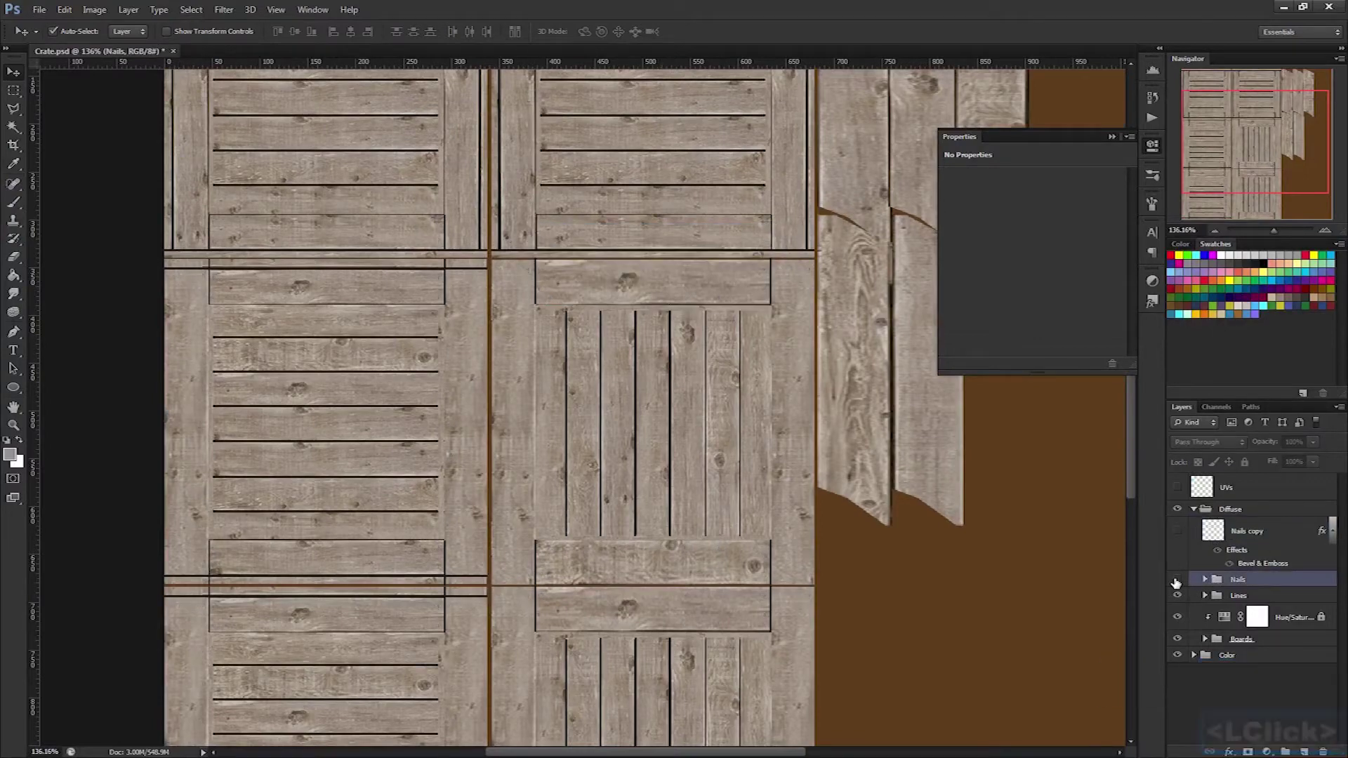
left_click(1177, 639)
left_click(182, 278)
left_click(201, 567, "shift")
left_click(201, 606, "shift")
left_click_drag(204, 618, 355, 288)
left_click(353, 567, "shift")
key("Left")
key("Left")
key("Left")
key("Left")
key("Left")
key("Left")
key("Left")
key("Left")
key("Left")
key("Left")
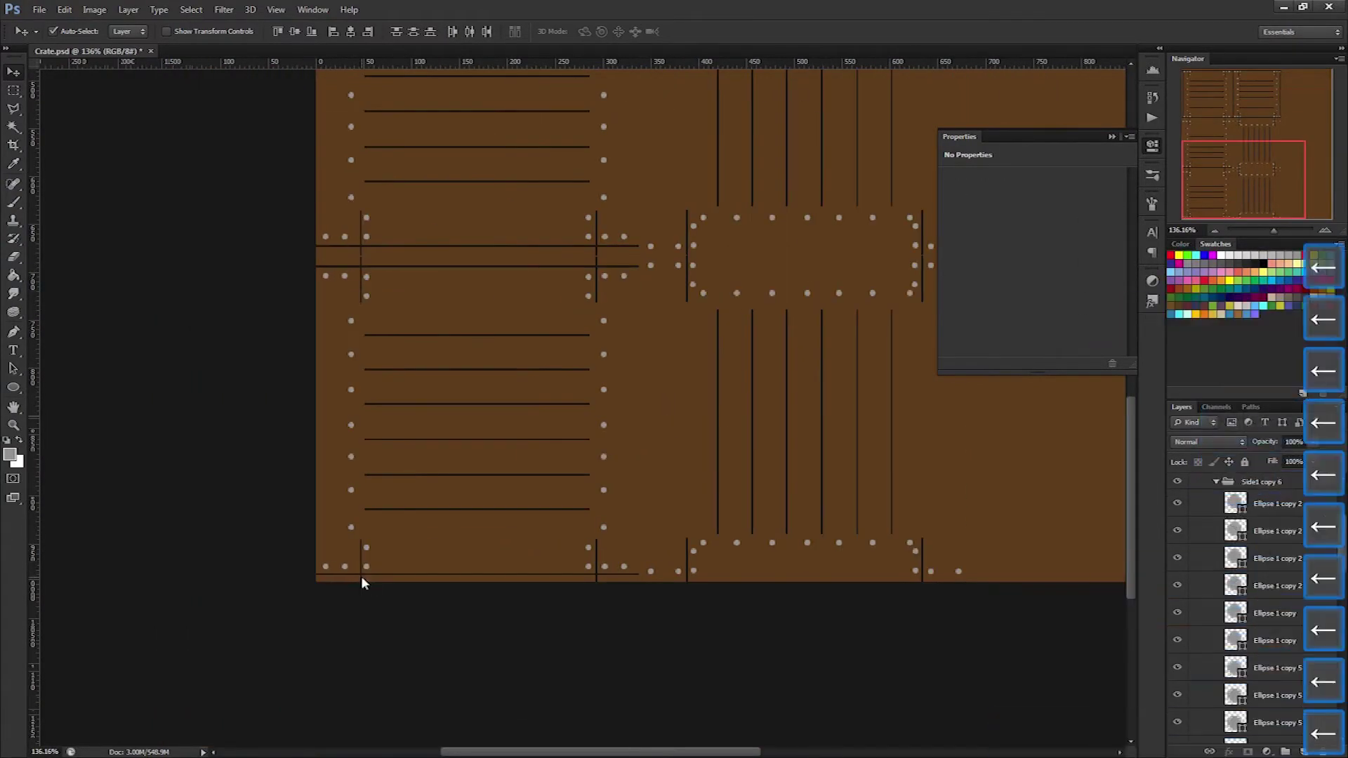
Select the inner corner nails on the right board of the lower left panels and nudge them left
left_click(1264, 739)
left_click(1274, 652, "shift")
scroll(617, 184, "up", 3)
double_click(602, 187)
key("Return")
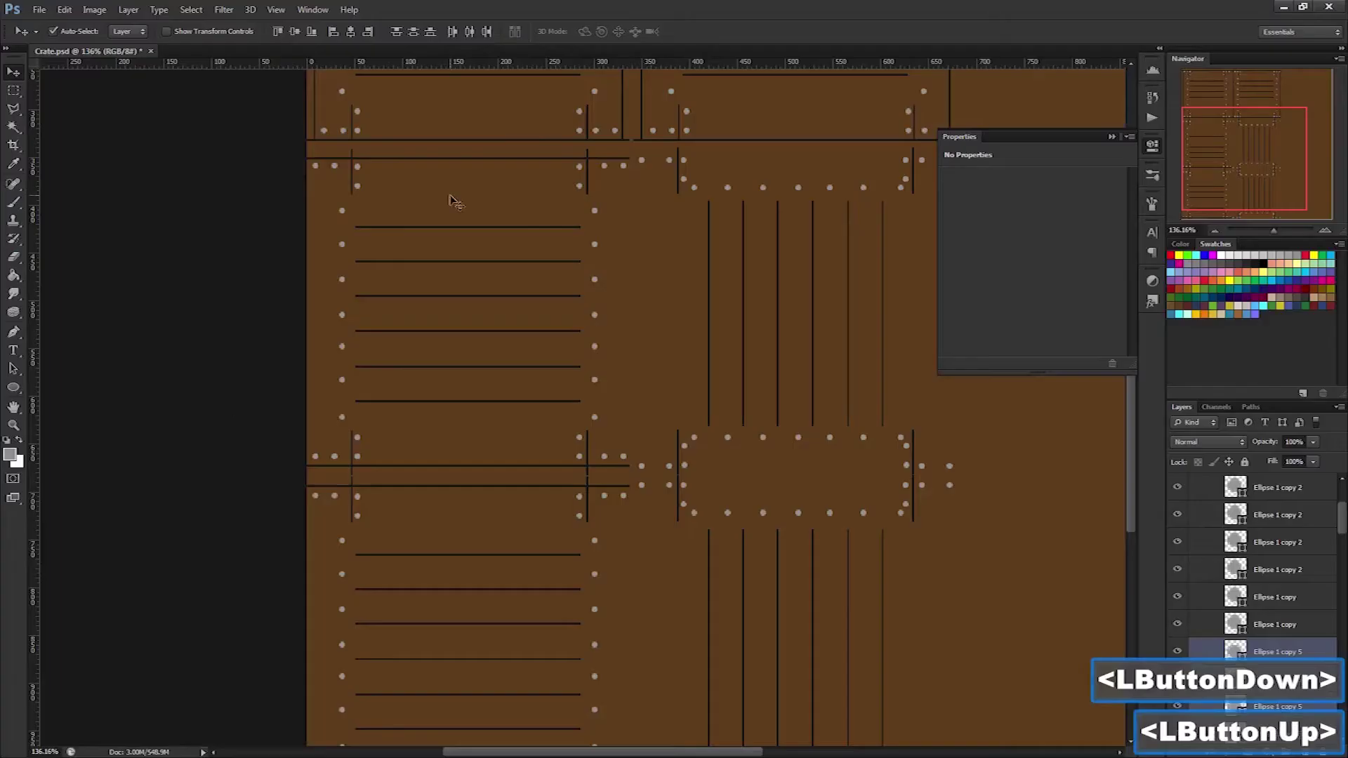
left_click(625, 536, "shift")
scroll(445, 614, "down", 3)
left_click(599, 638, "shift")
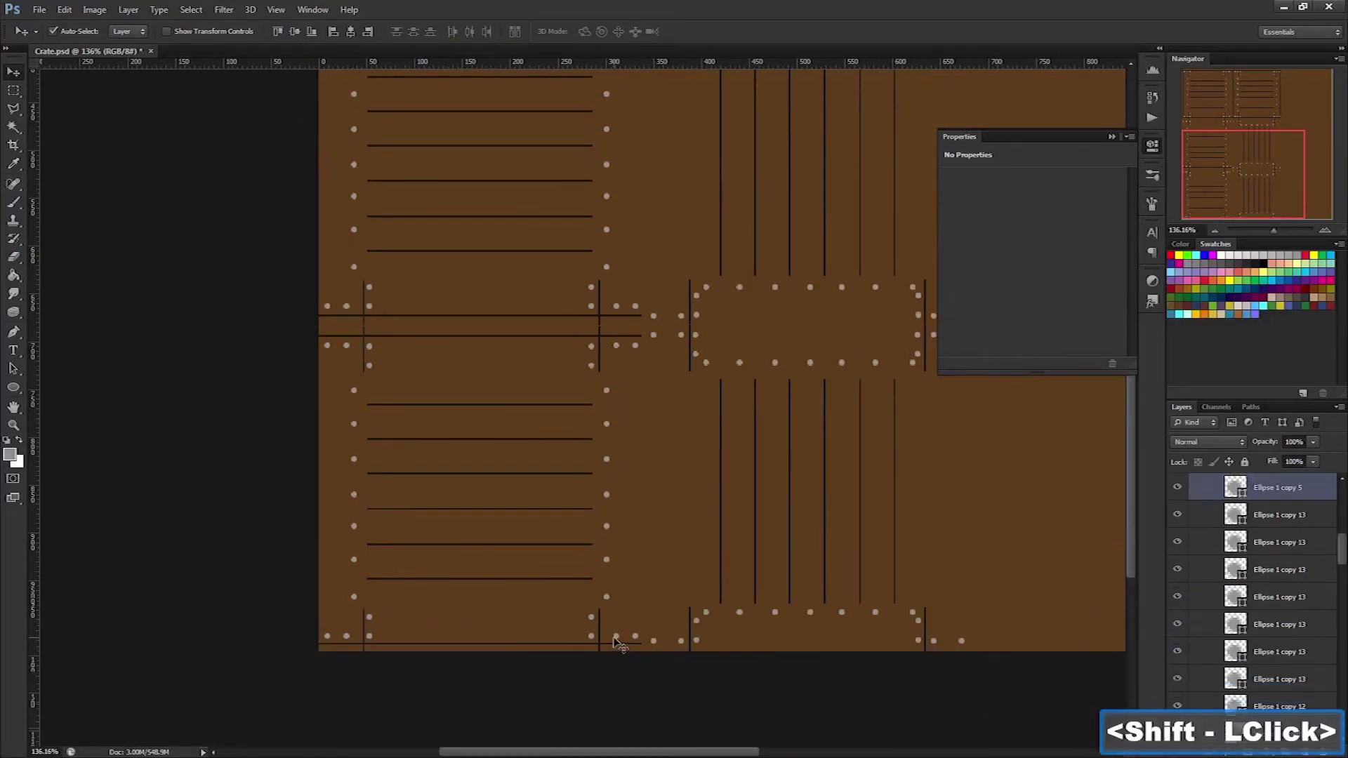
left_click_drag(603, 351, 615, 486)
left_click(628, 150, "shift")
key("Left")
key("Left")
key("Left")
key("Left")
key("Left")
key("Left")
key("Left")
key("Left")
Select the inner corner nails on the left board of the lower left panels and nudge them right
left_click(358, 150)
left_click(358, 481, "shift")
left_click_drag(379, 572, 421, 379)
left_click(400, 581, "shift")
key("Right")
key("Right")
key("Right")
key("Right")
key("Right")
key("Right")
key("Right")
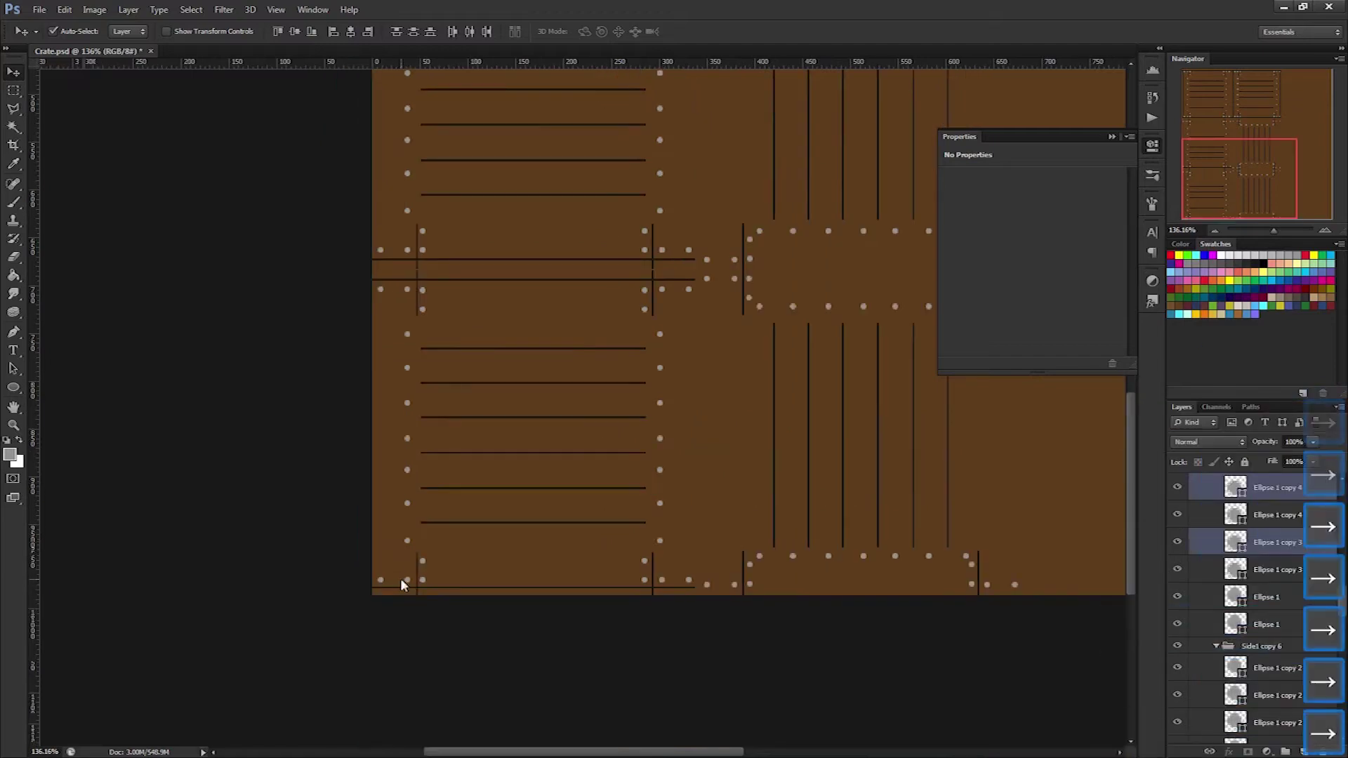
Switch to Maya and check the adjusted corner nail spacing on the crate from several angles
key("alt+Tab")
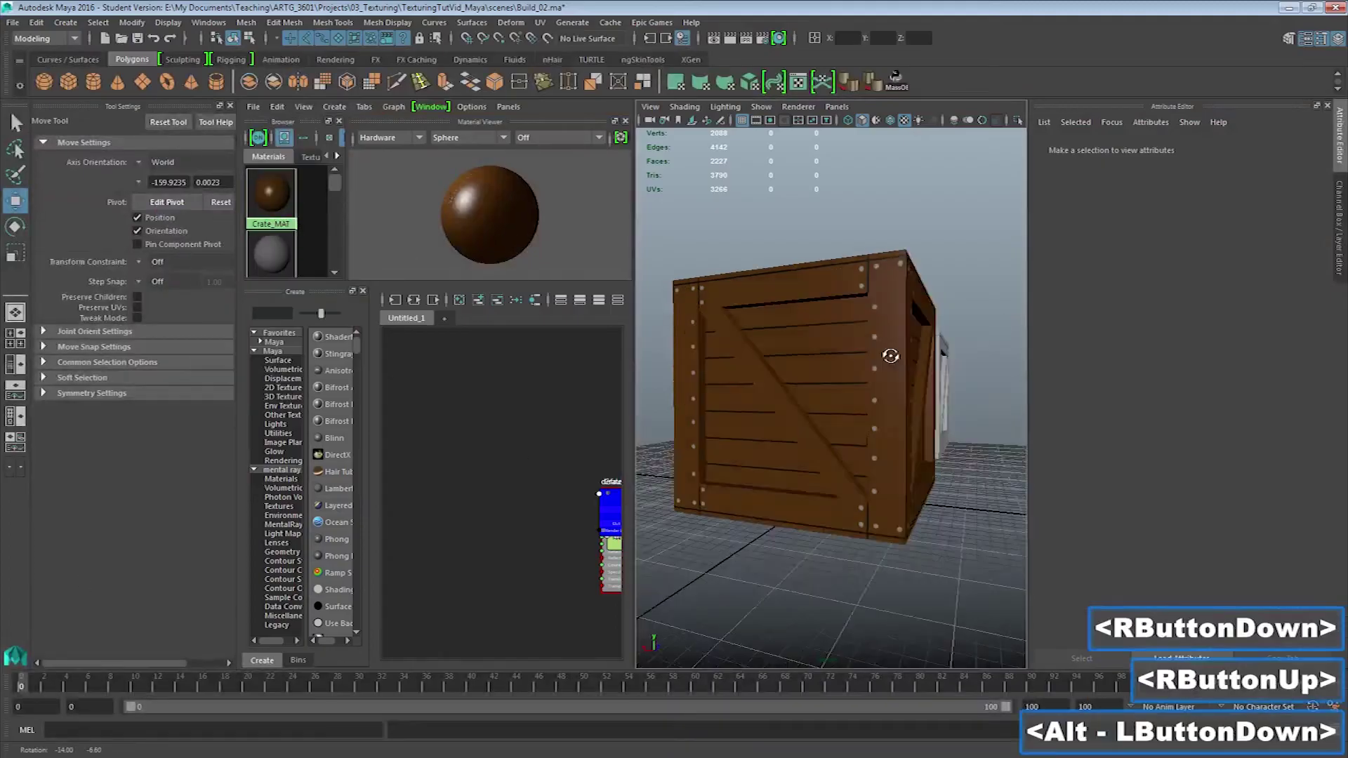
mouse_move(786, 414)
left_mouse_down()
mouse_move(752, 428)
mouse_move(890, 412)
mouse_move(776, 281)
mouse_move(768, 316)
mouse_move(802, 402)
left_mouse_up()
left_click_drag(802, 402, 801, 361)
Back in Photoshop, duplicate the adjusted Nails group, merge the copy into one layer and show the Boards group again
key("alt+Tab")
left_click_drag(1342, 519, 1343, 491)
left_click(1205, 580)
left_click_drag(1237, 580, 1237, 571)
left_click(1180, 635)
left_click(1178, 656)
key("ctrl+e")
Darken the Nails copy 2 layer to Lightness -31 and transfer the Nails copy layer's bevel effect onto it
key("ctrl+u")
left_click_drag(922, 365, 902, 370)
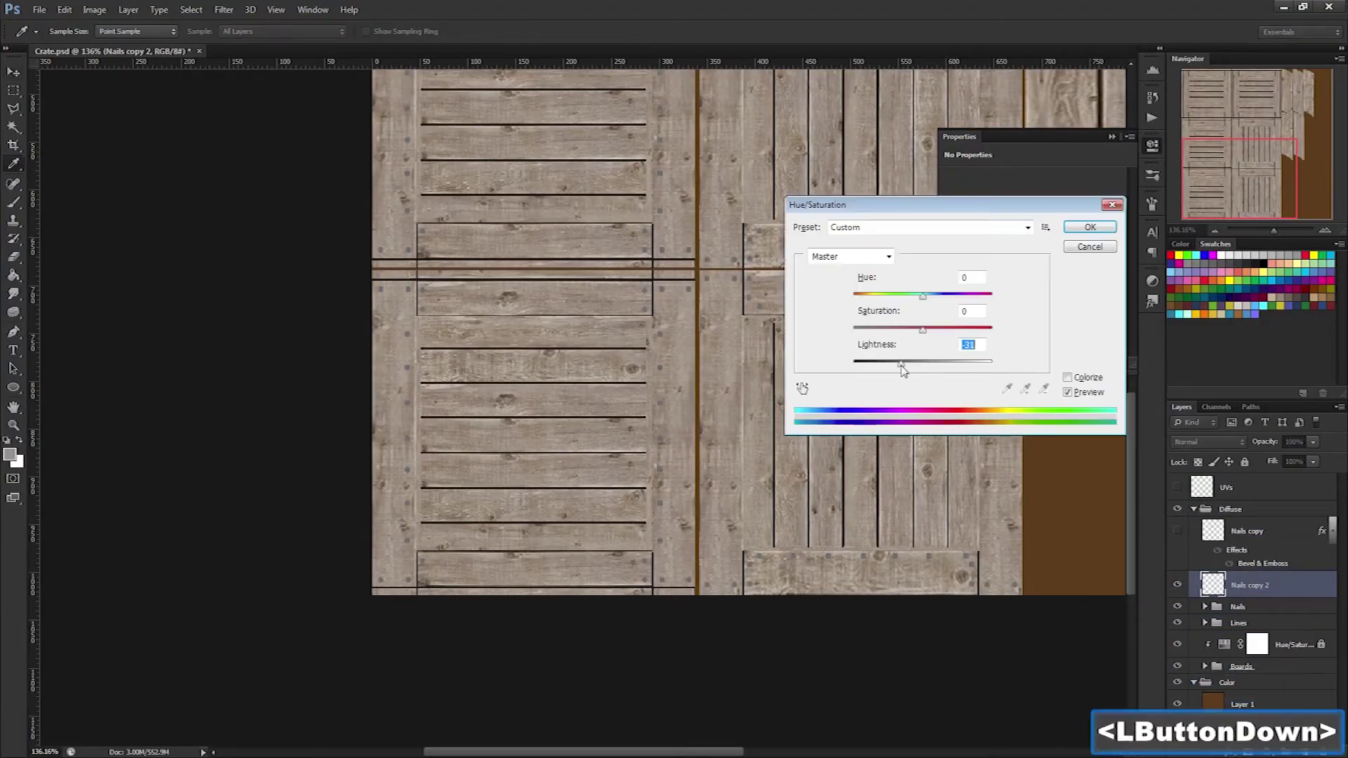
left_click(1090, 227)
left_click_drag(1322, 532, 1257, 584)
Save a copy of the texture with the corrected nails over the existing exported crate image
left_click_drag(493, 235, 503, 335)
key("ctrl+shift+s")
left_click(765, 390)
left_click(652, 559)
double_click(606, 190)
Switch to Maya and inspect the updated nails and boards on the crate's top and sides
key("alt+Tab")
left_click_drag(828, 484, 873, 481)
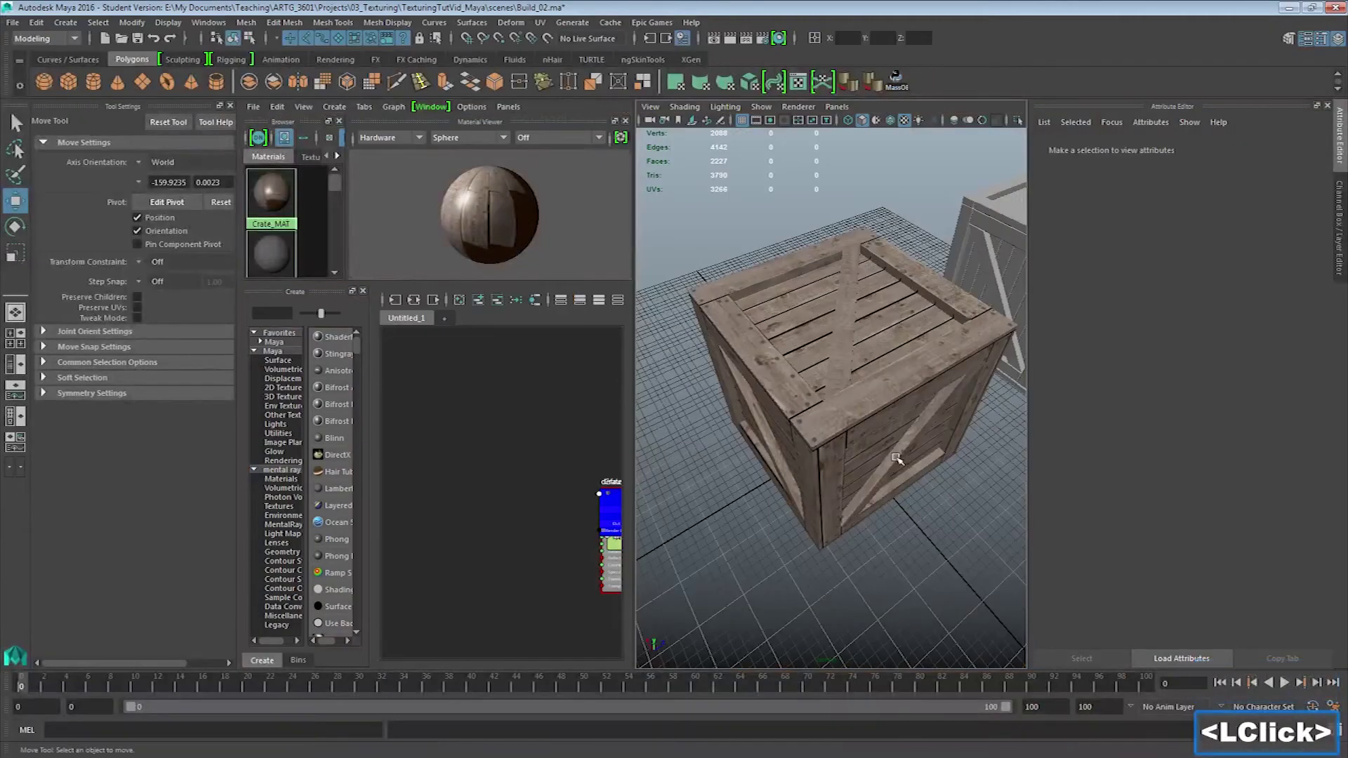
left_click_drag(897, 458, 815, 379)
Select the top frame face on the crate's front in face mode and examine its texture layout in the UV Editor
right_click(816, 378)
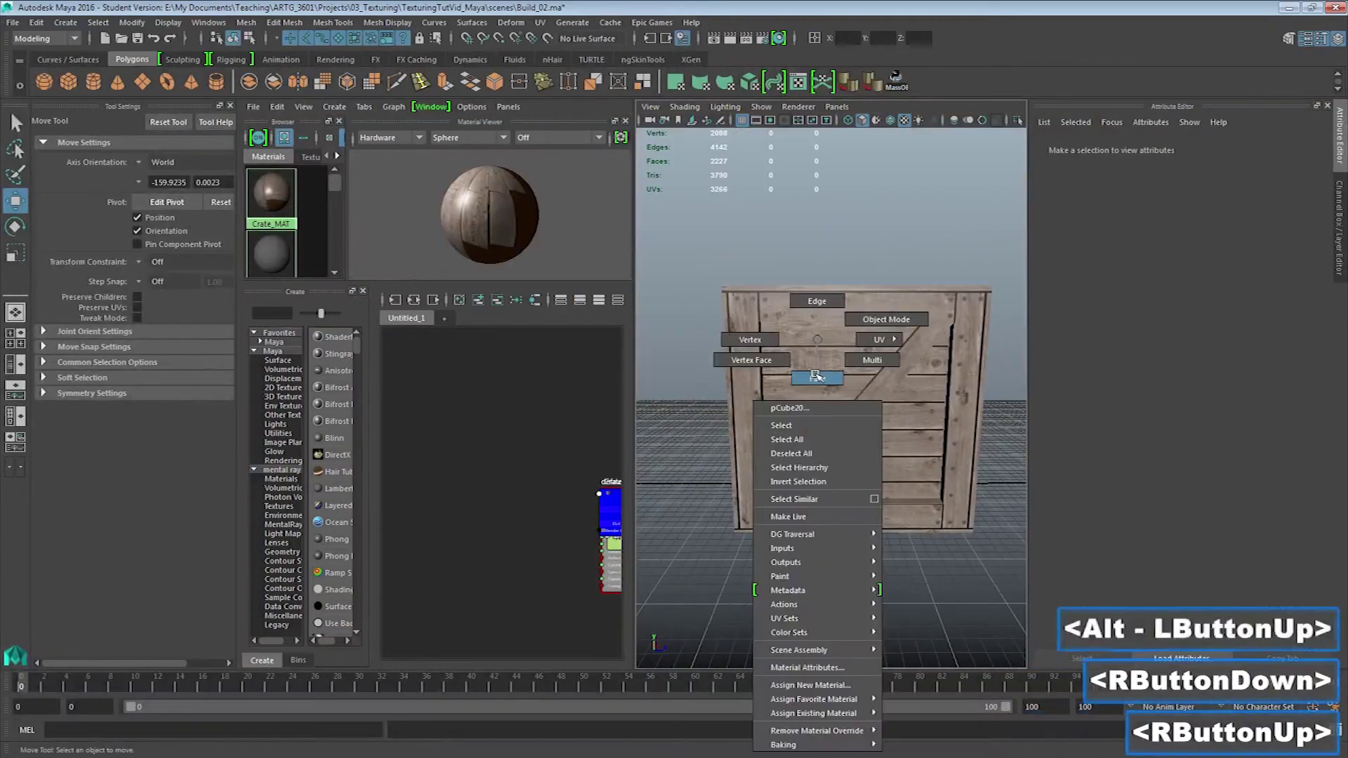
left_click(815, 374)
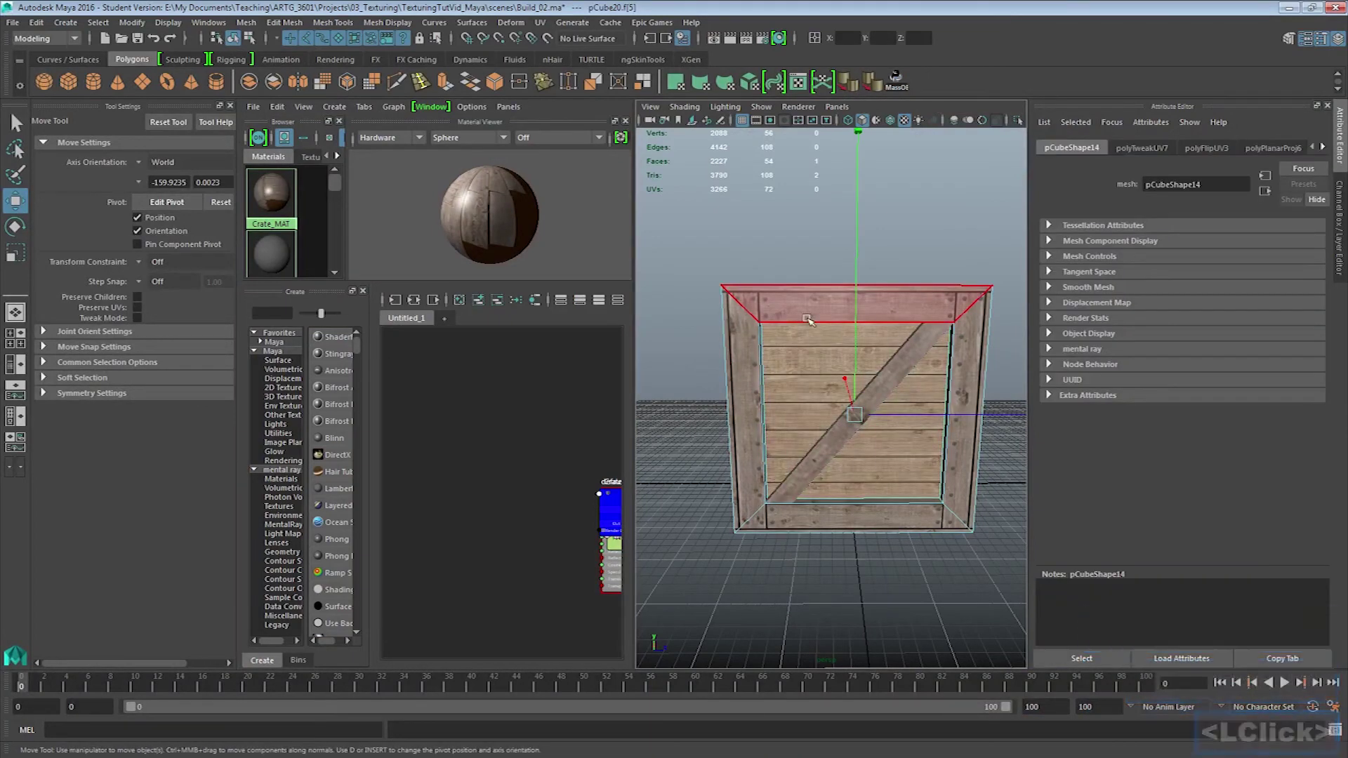
left_click(798, 82)
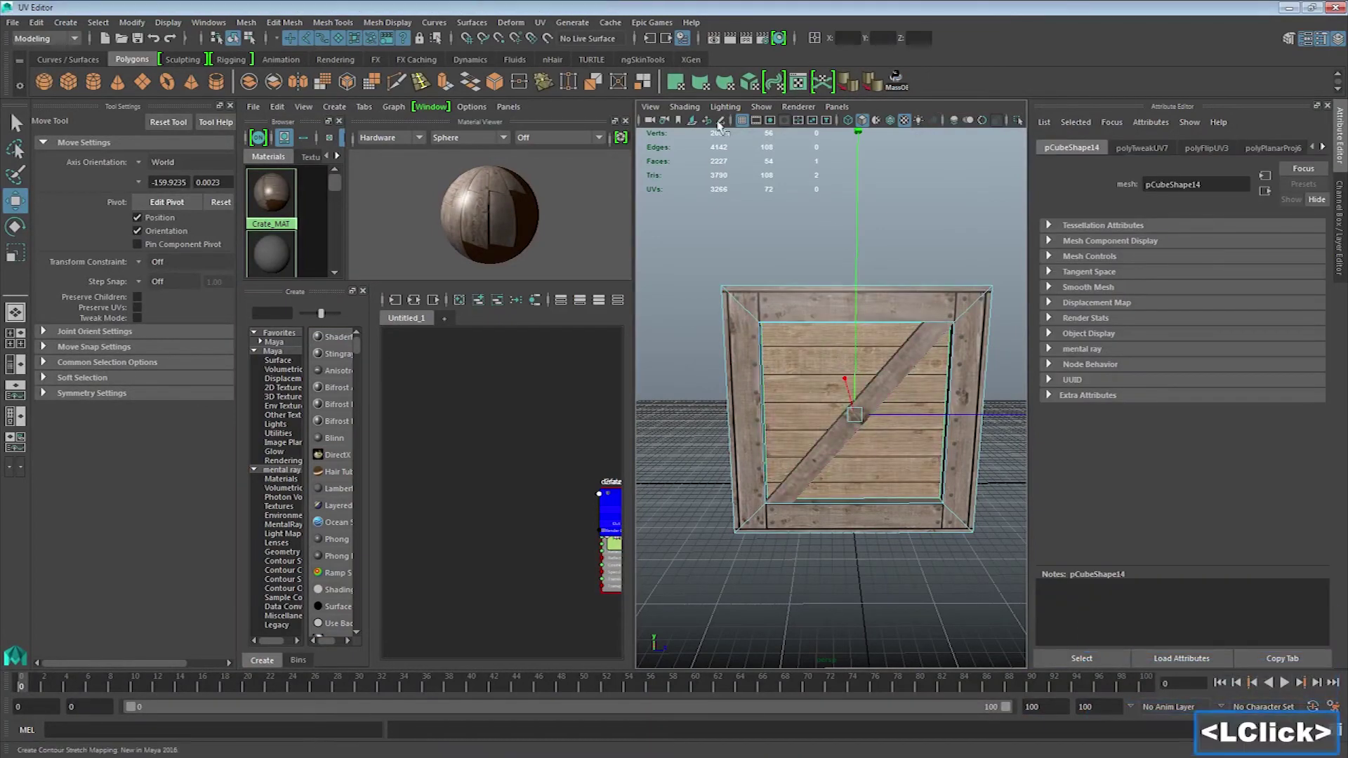
scroll(699, 327, "down", 5)
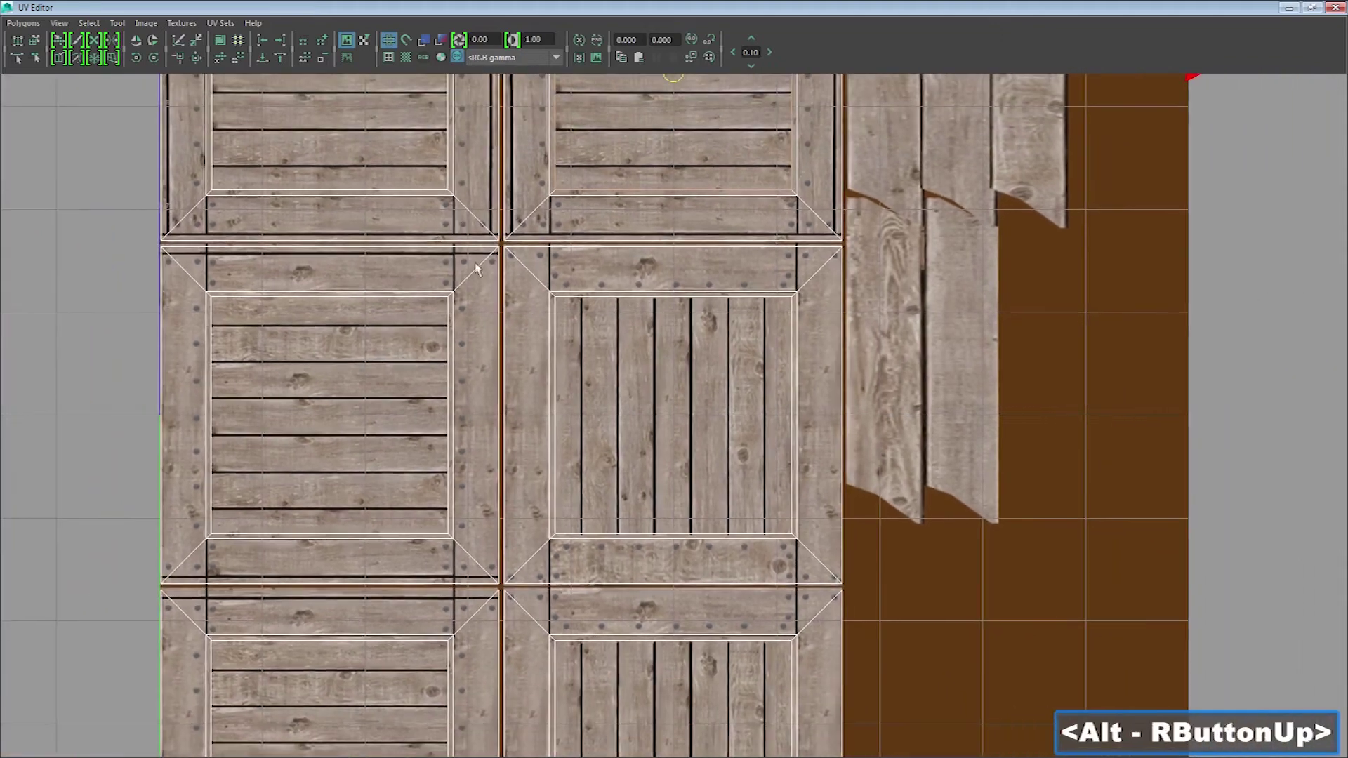
scroll(453, 558, "up", 3)
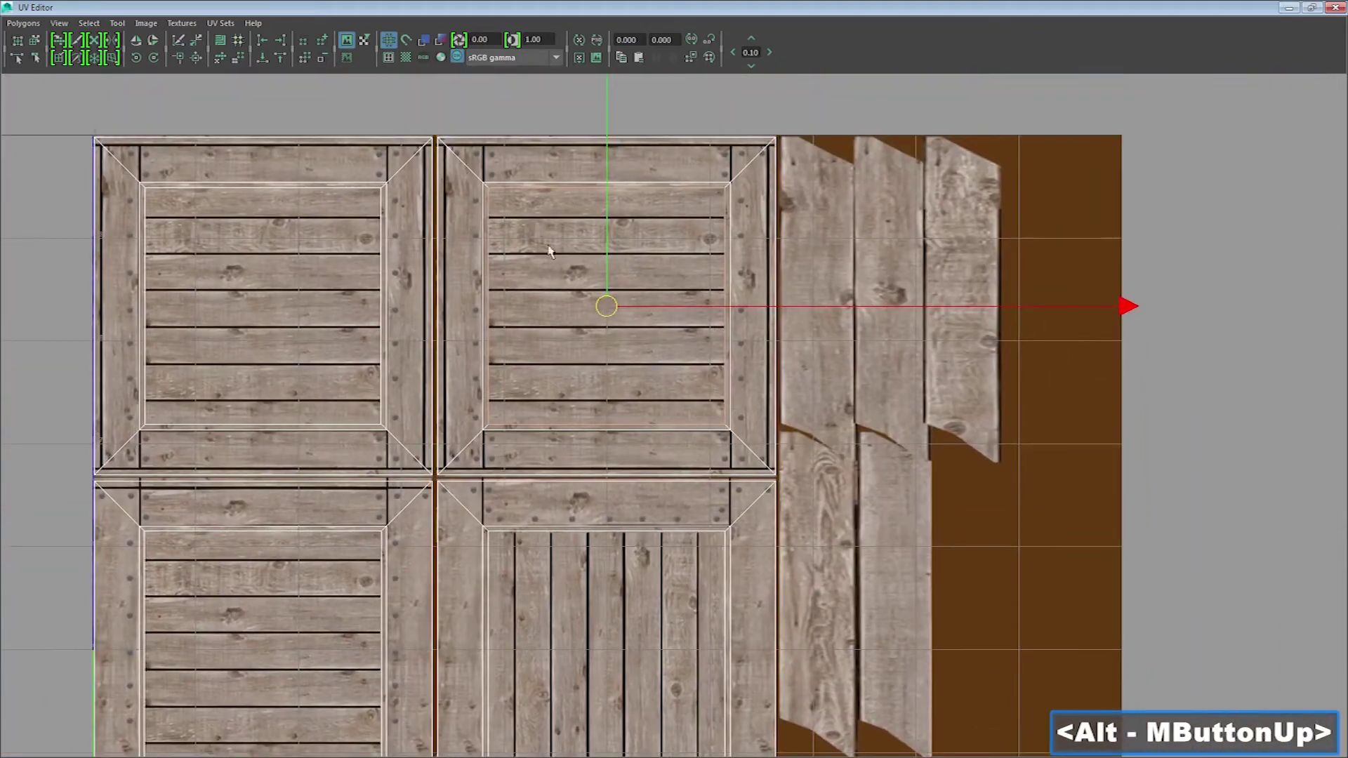
Switch to Photoshop and create a Paint group above the Nails group with a new empty layer inside it
left_click(1335, 7)
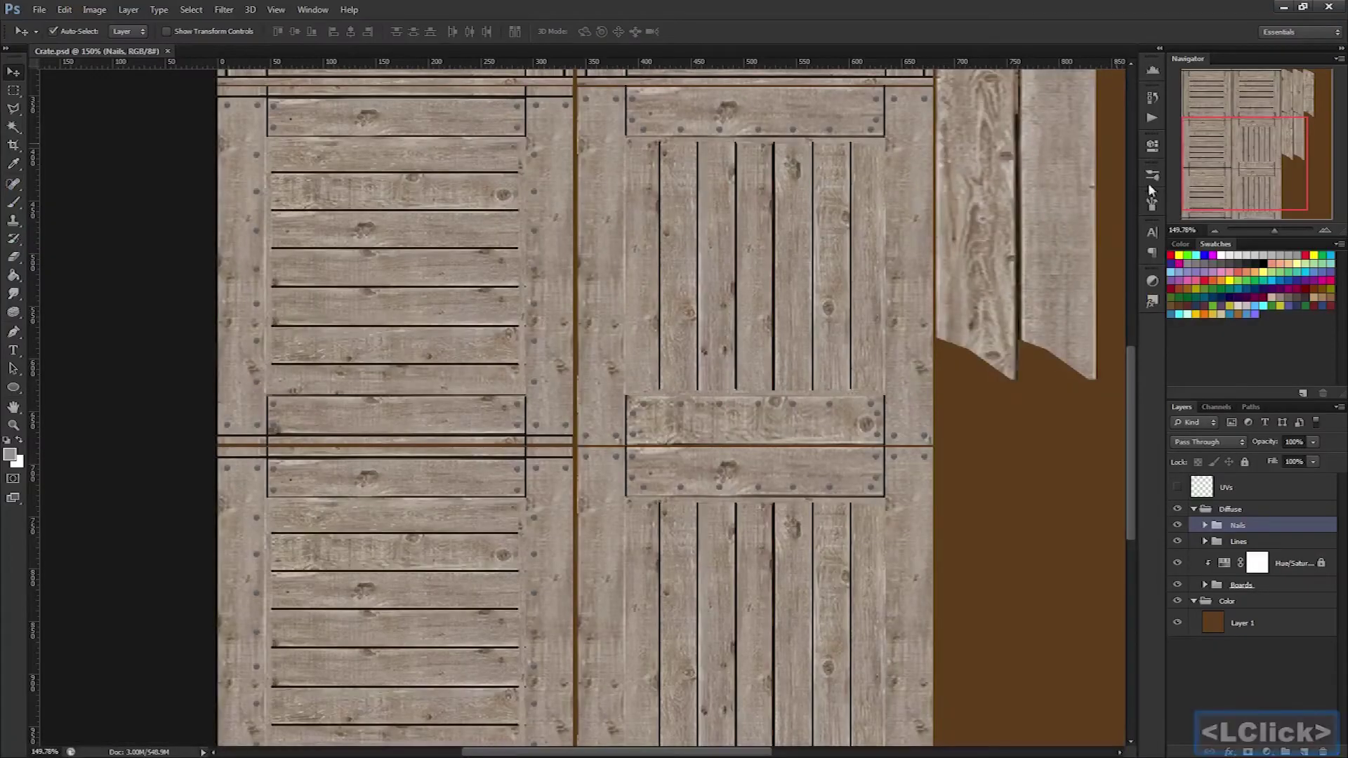
left_click_drag(1131, 390, 1132, 252)
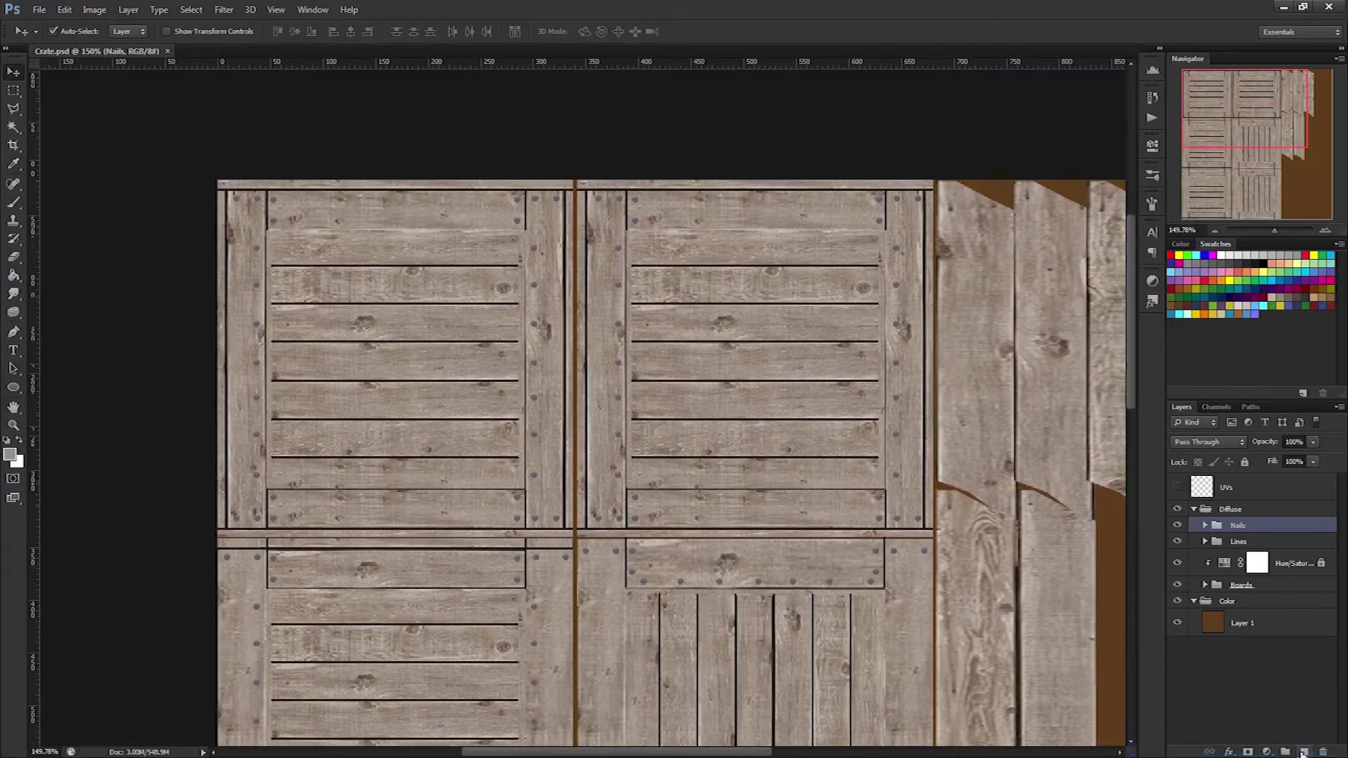
left_click(1288, 753)
double_click(1243, 525)
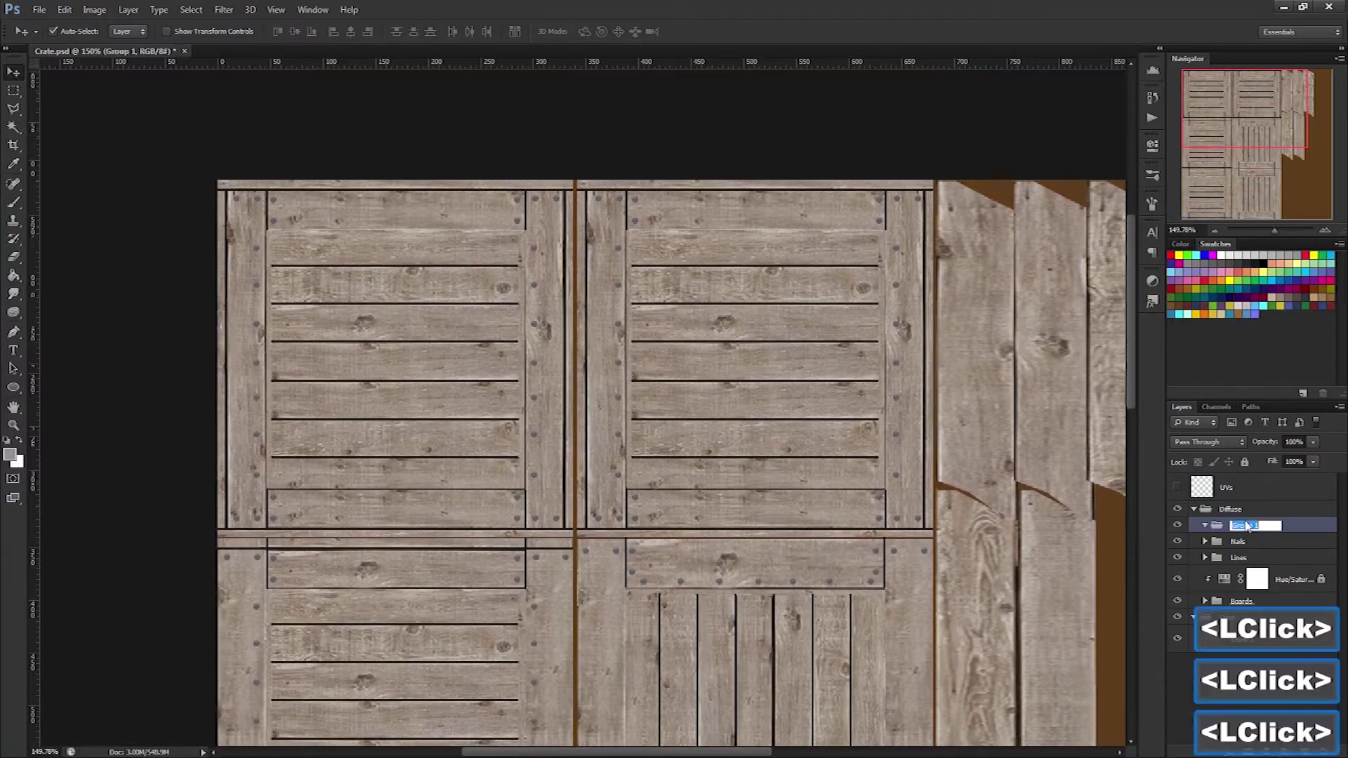
type("Paint")
key("Return")
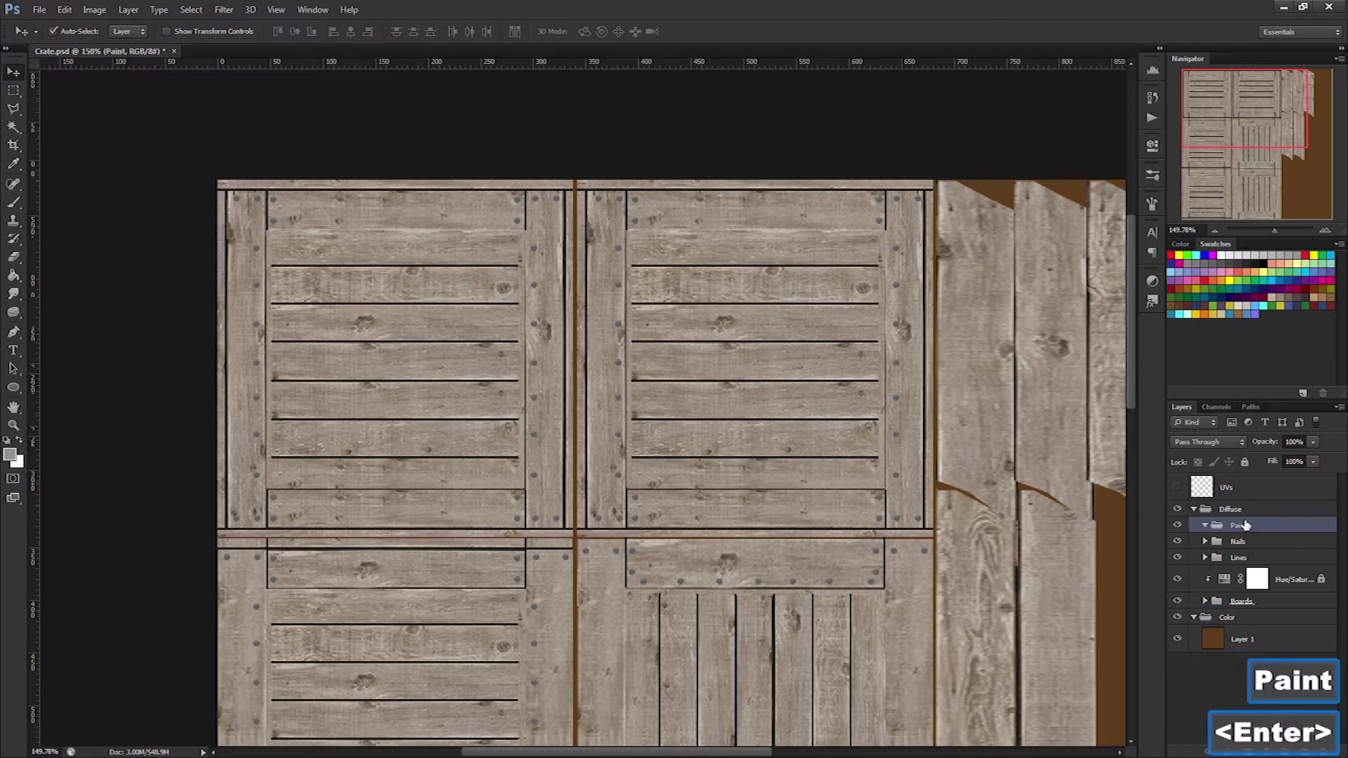
left_click(1304, 752)
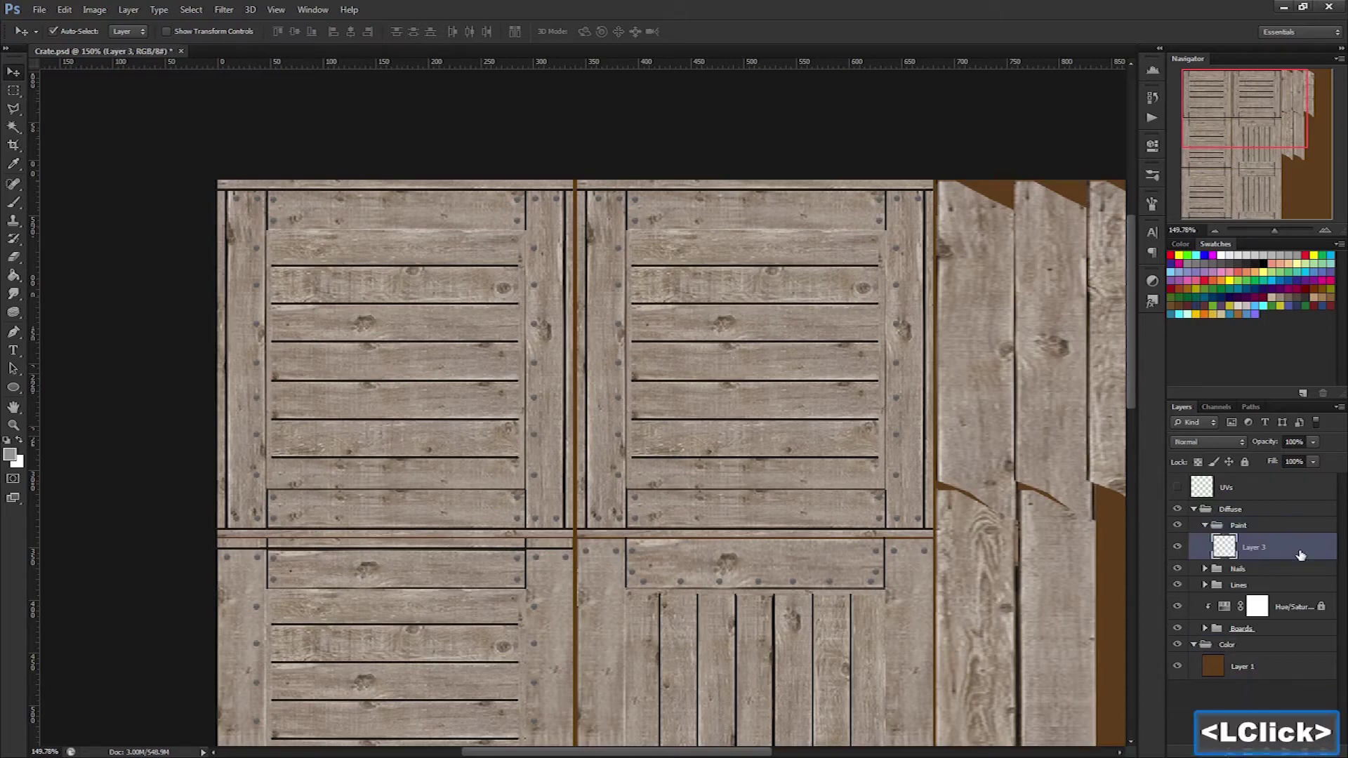
Draw an umbrella custom shape about 170 by 184 px on the upper-right crate panel and fill it with blue
left_click_drag(14, 393, 89, 453)
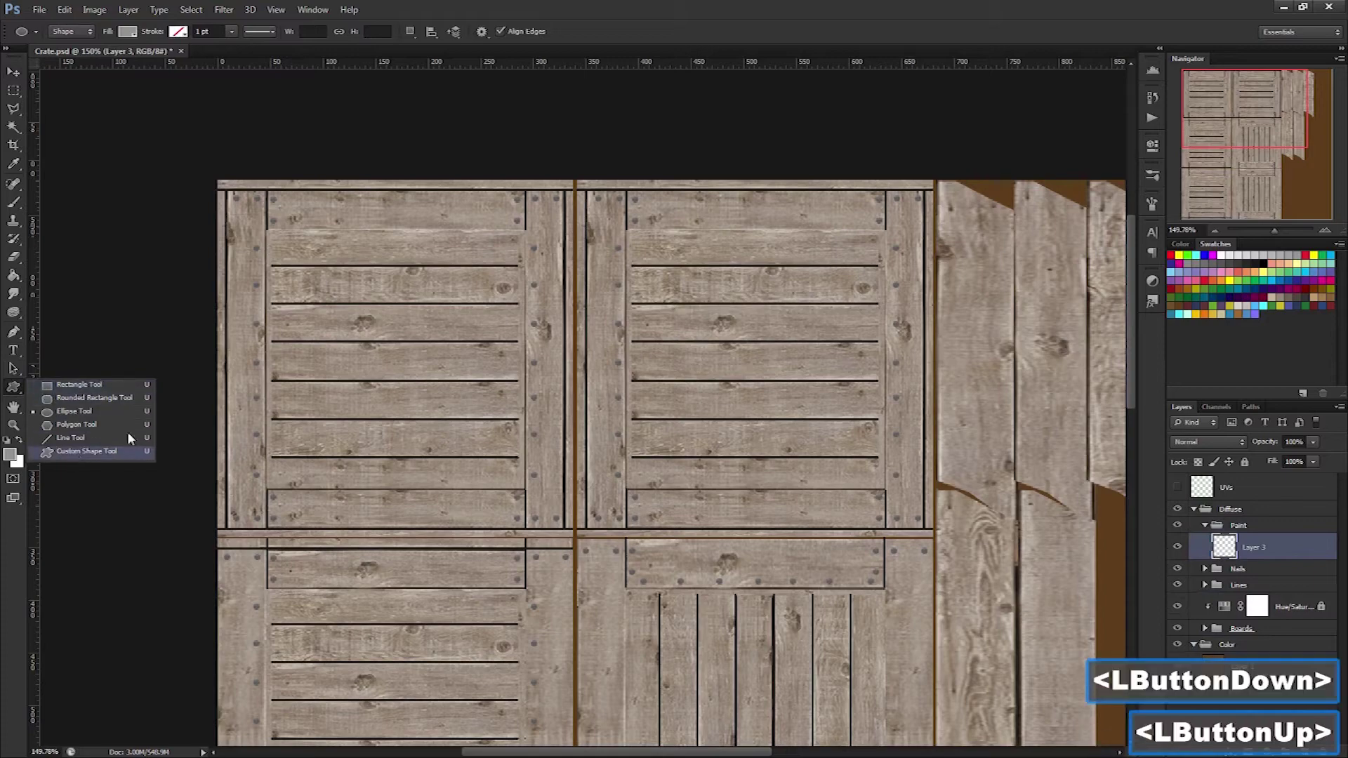
left_click(545, 33)
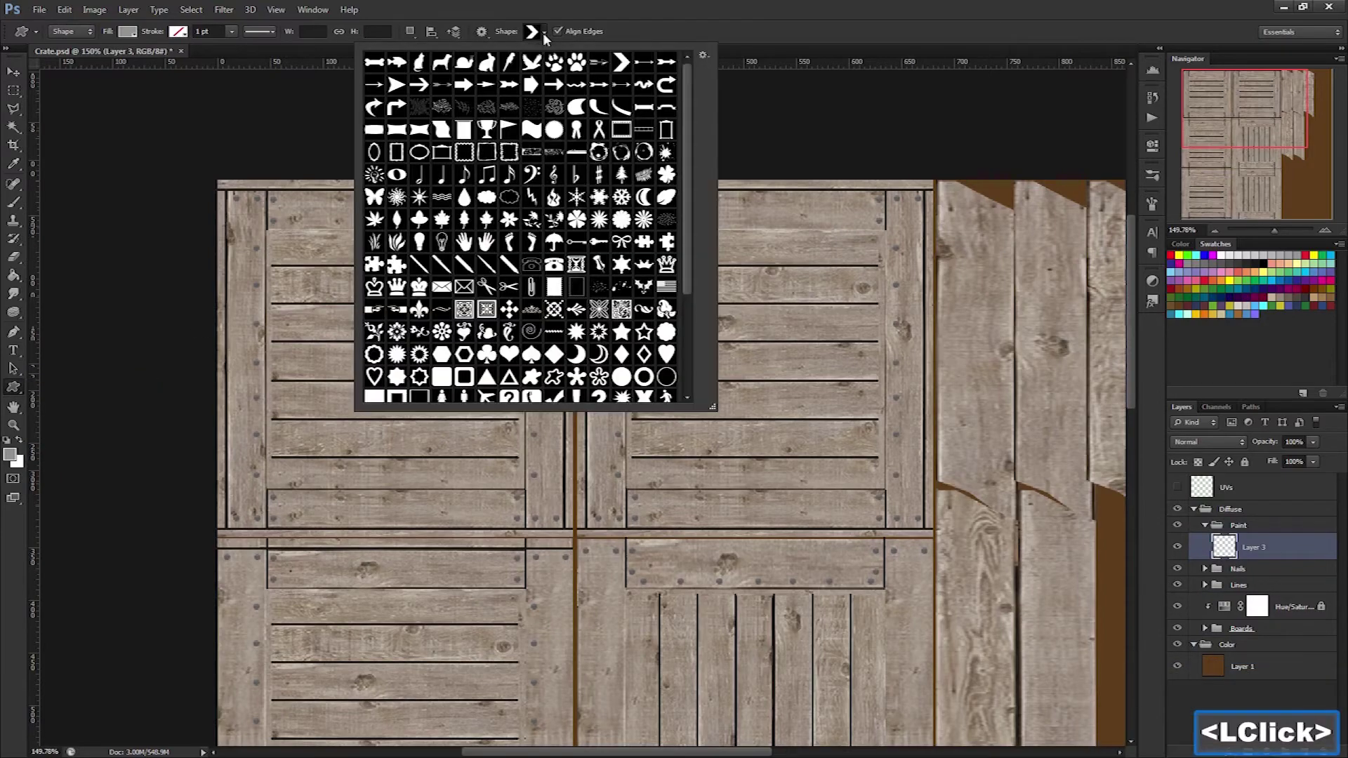
left_click(554, 242)
left_click(774, 288)
left_click_drag(662, 284, 870, 469)
key("v")
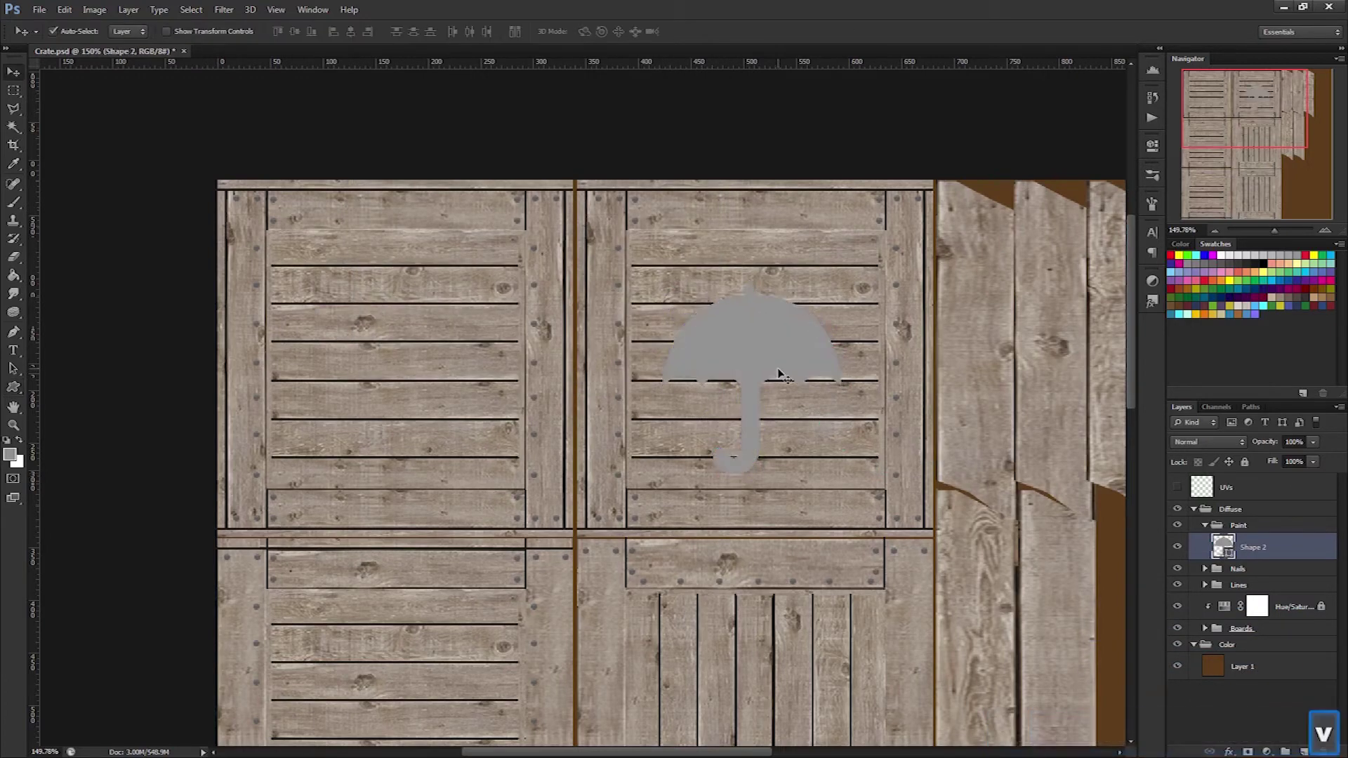
left_click(14, 390)
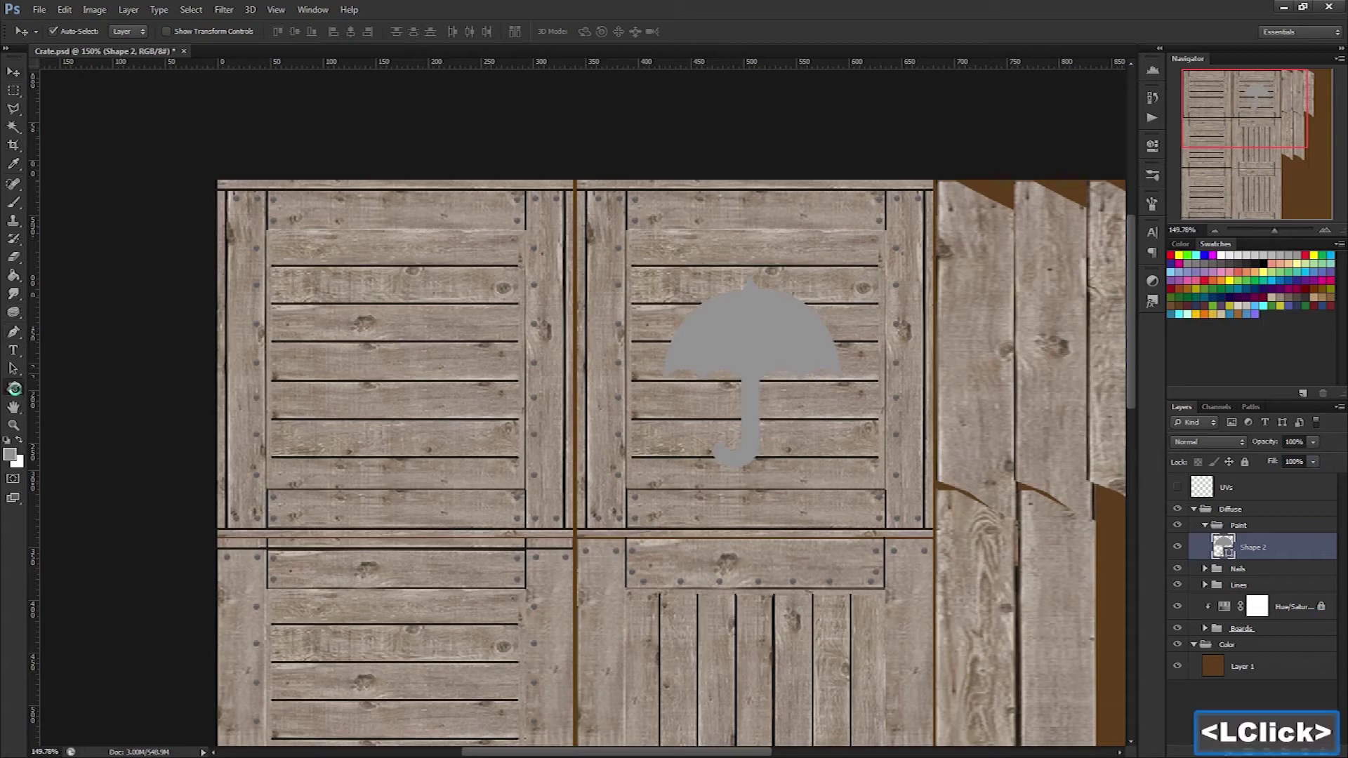
left_click(127, 33)
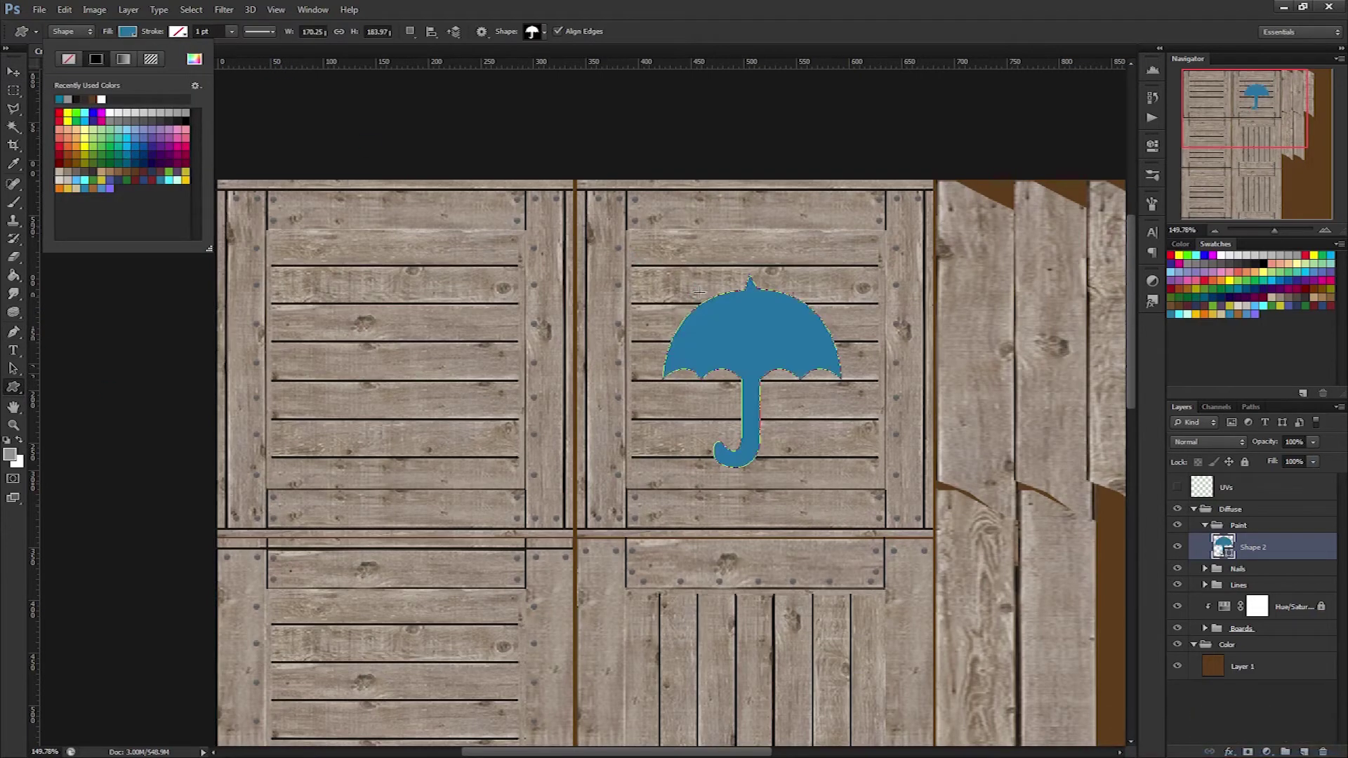
left_click(1269, 547)
right_click(1263, 547)
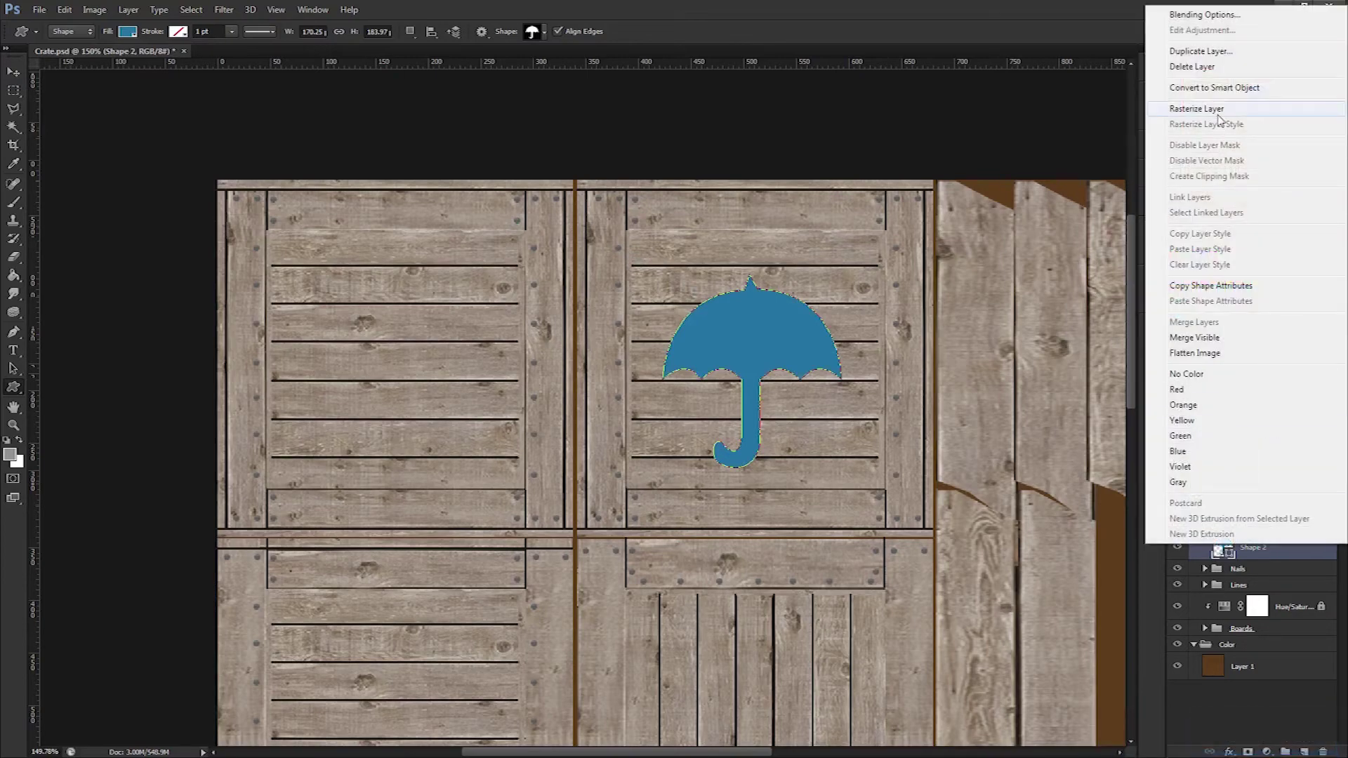
left_click(1219, 109)
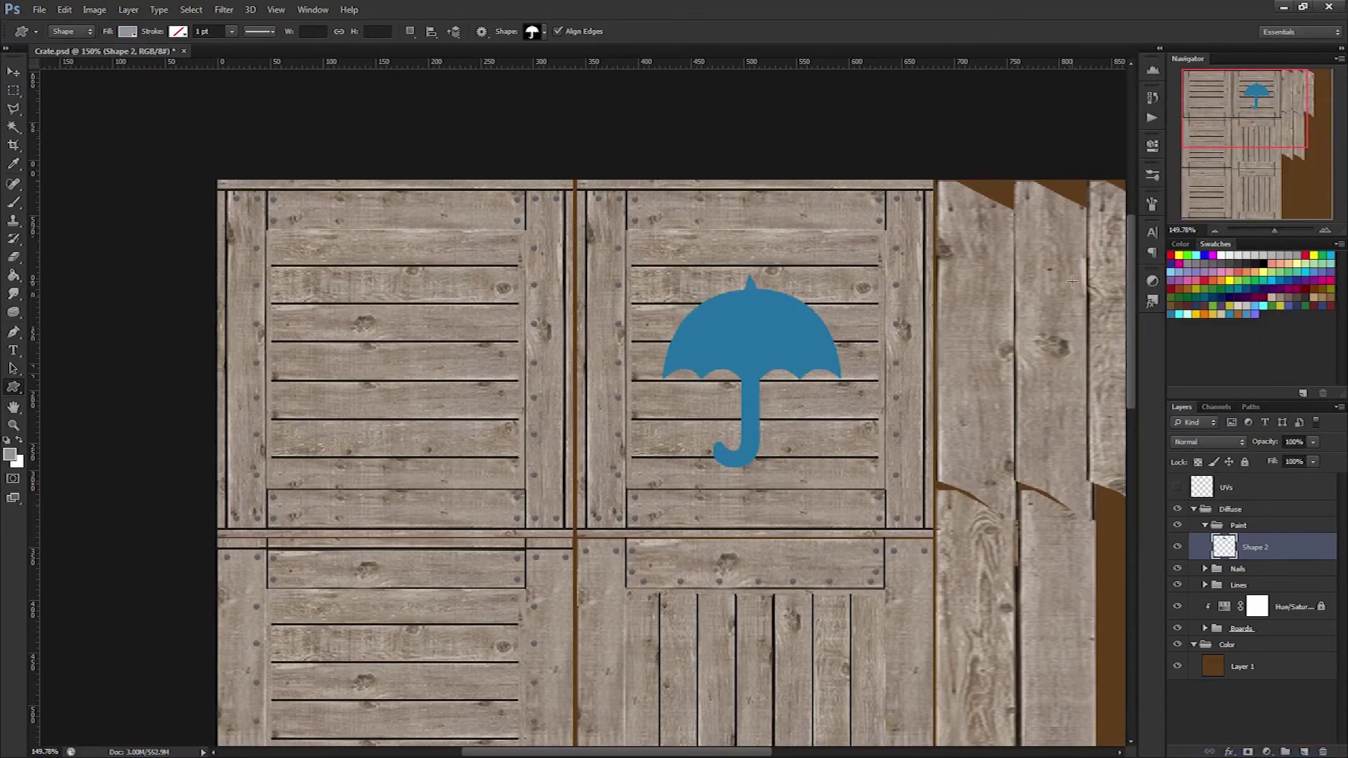
key("ctrl+z")
key("ctrl+alt+z")
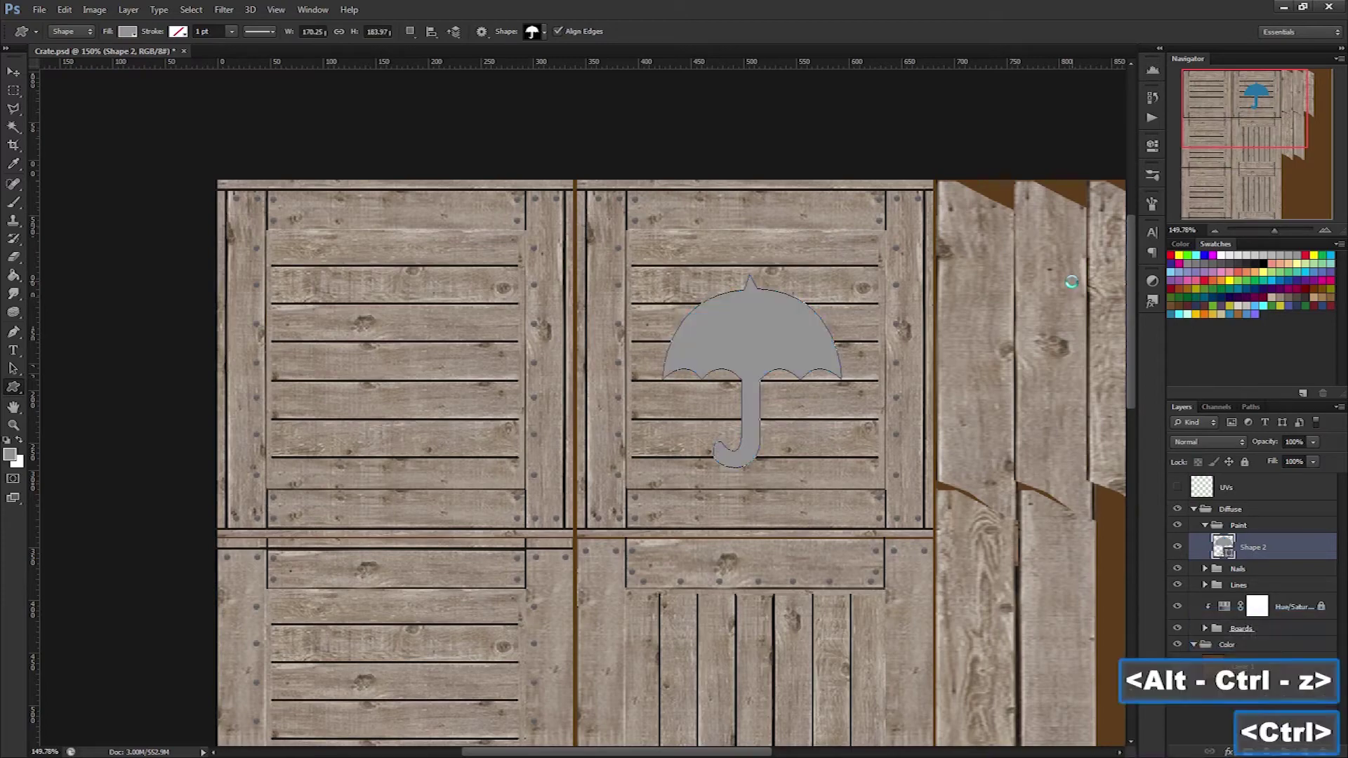
key("ctrl+shift+z")
Rasterize the umbrella shape layer and move the Paint group below the Lines group in the layer order
right_click(1268, 554)
left_click(1247, 109)
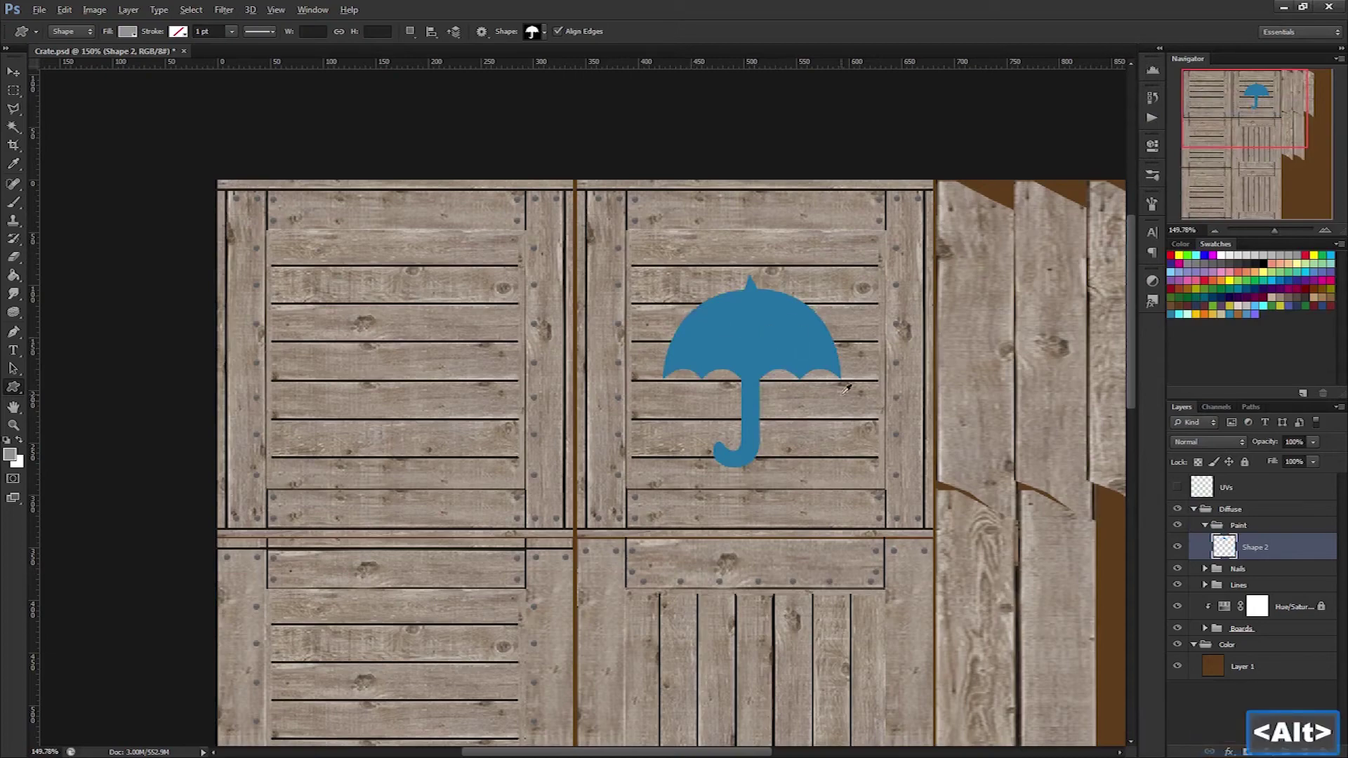
scroll(876, 390, "up", 4, "alt")
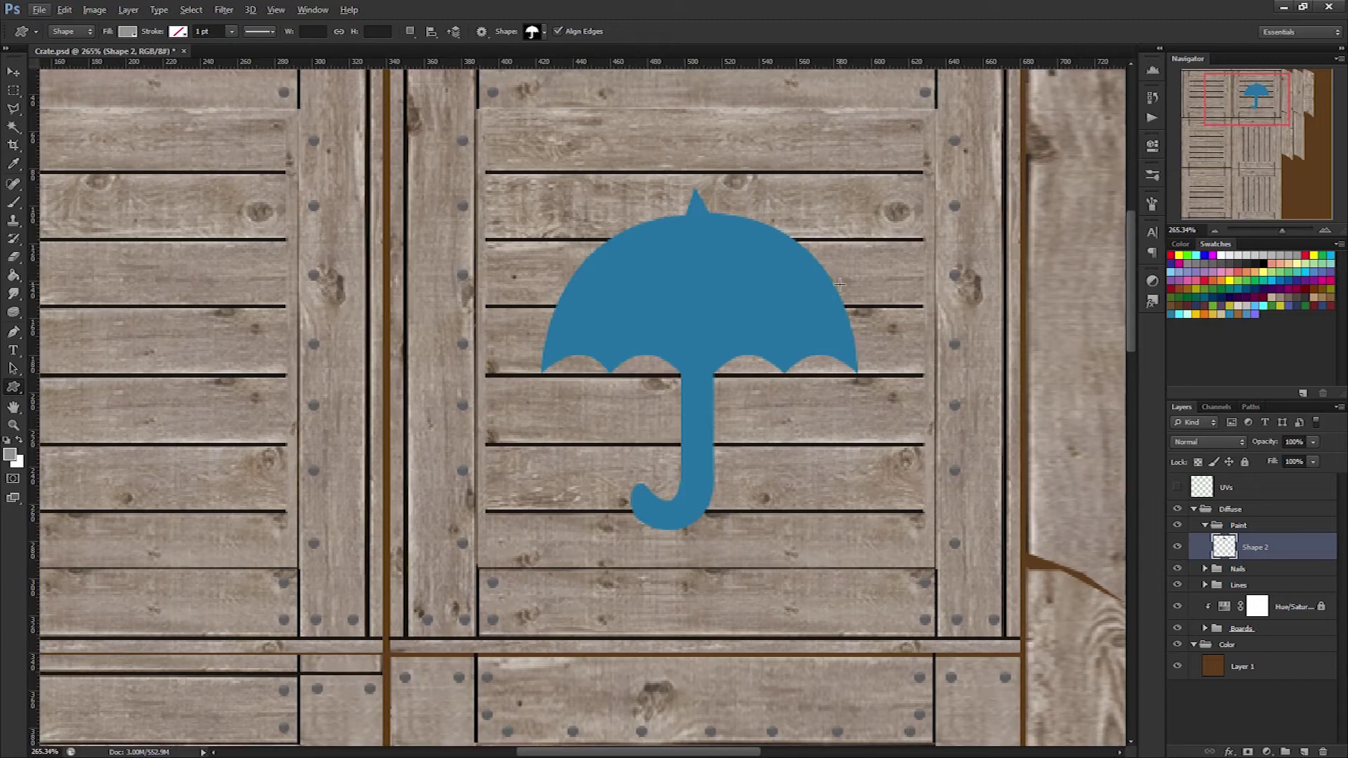
left_click_drag(1276, 552, 1280, 599)
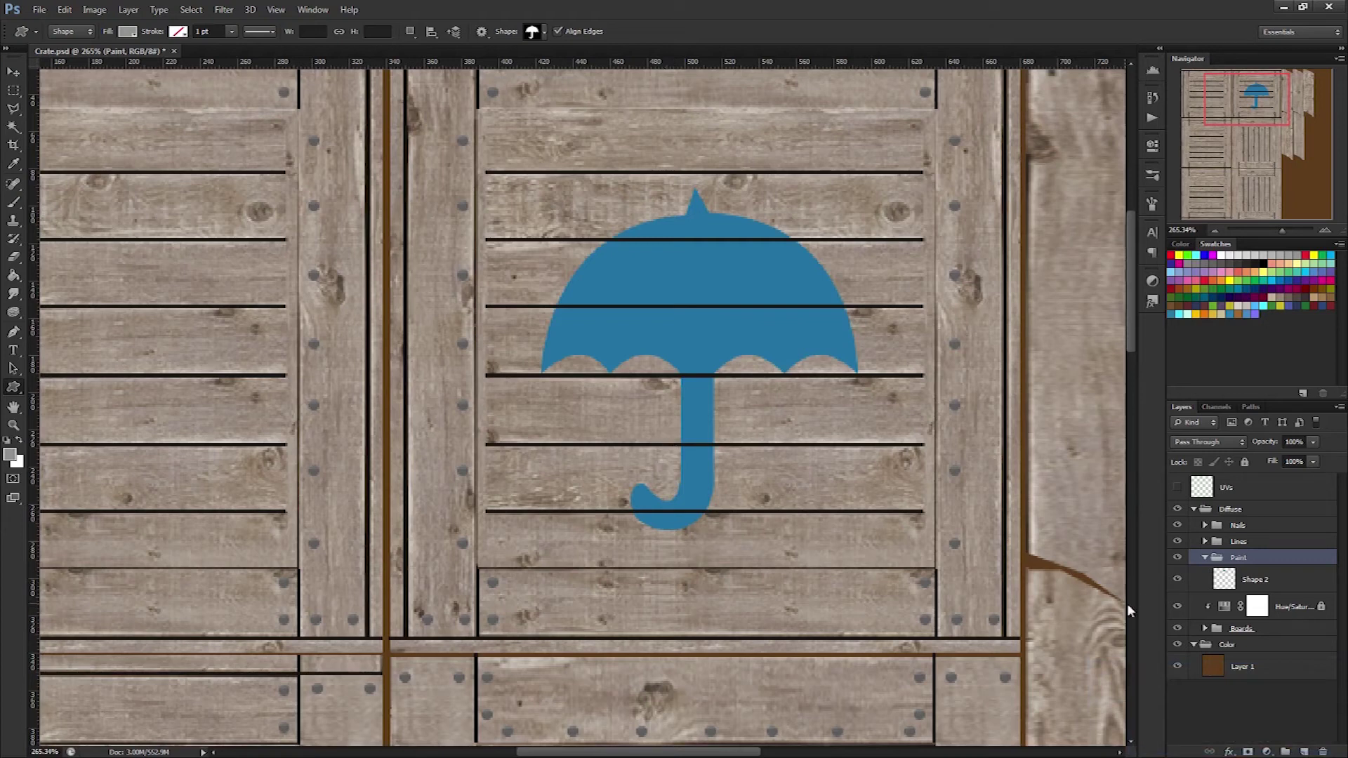
Set up the Eraser on the umbrella layer with the rough-edged 15 px brush reduced to 7 px and 79% opacity
left_click(1247, 580)
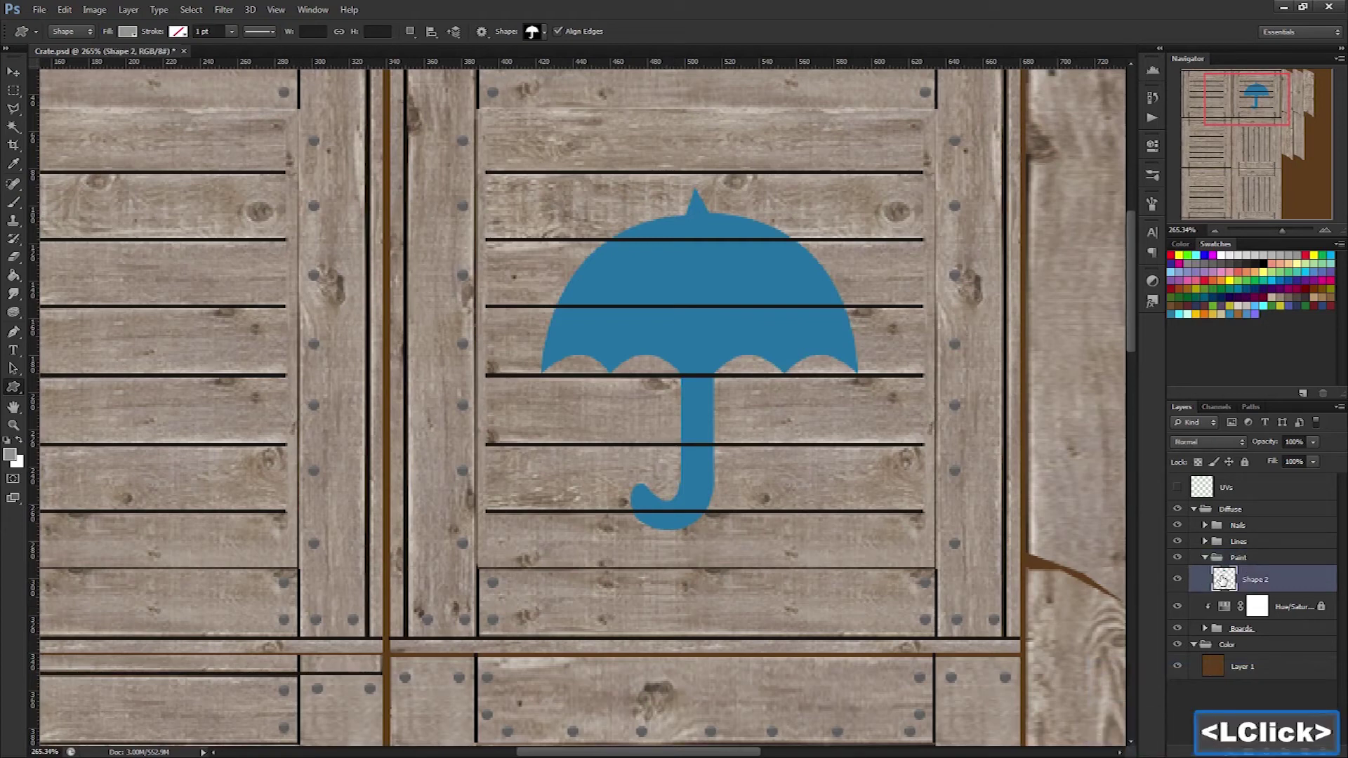
key("e")
right_click(529, 326)
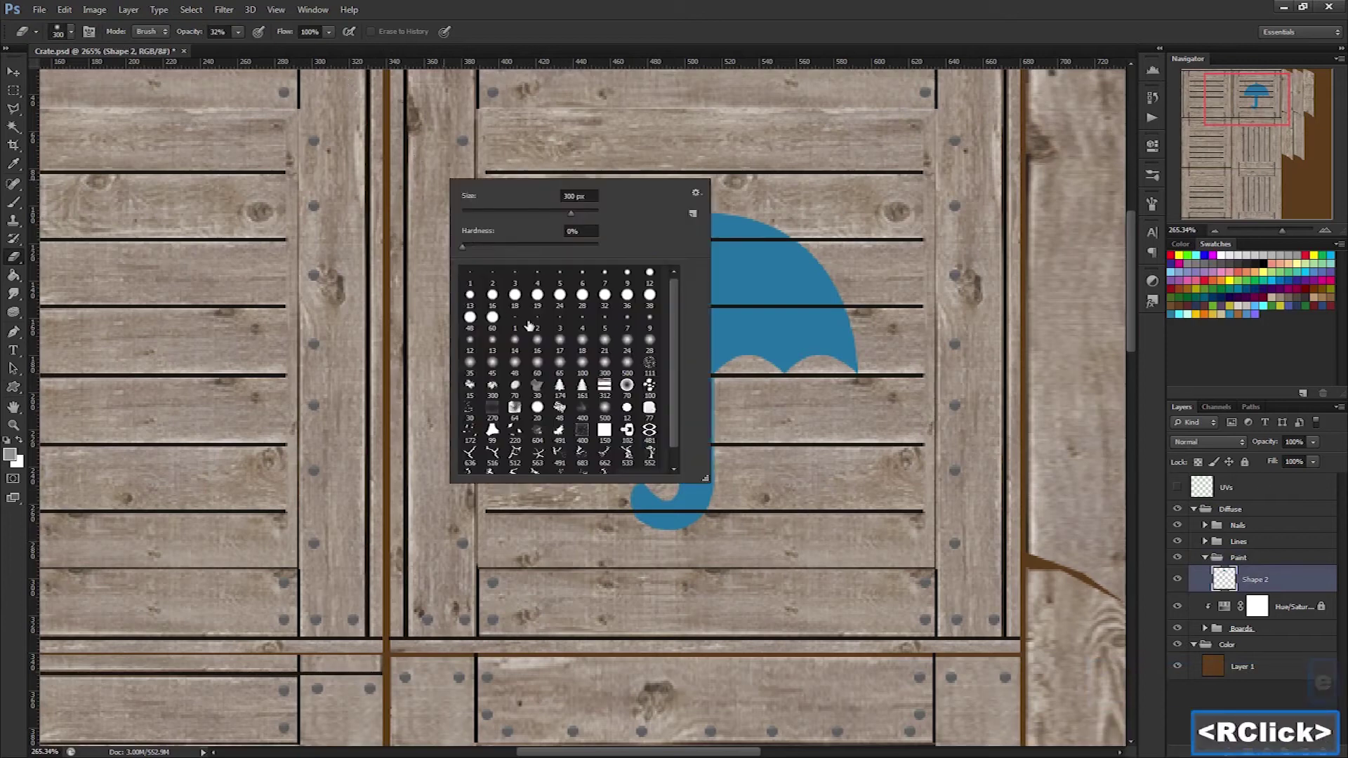
left_click_drag(671, 336, 673, 352)
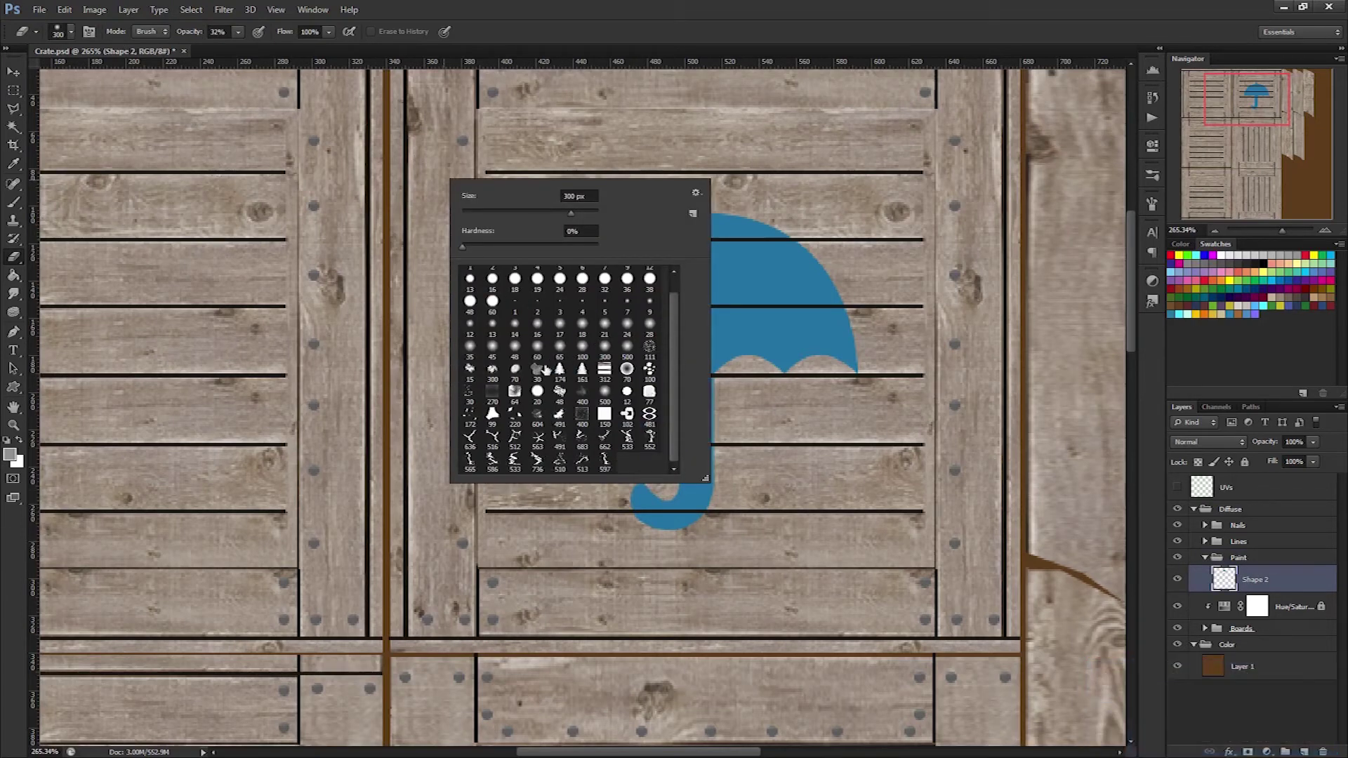
left_click(559, 391)
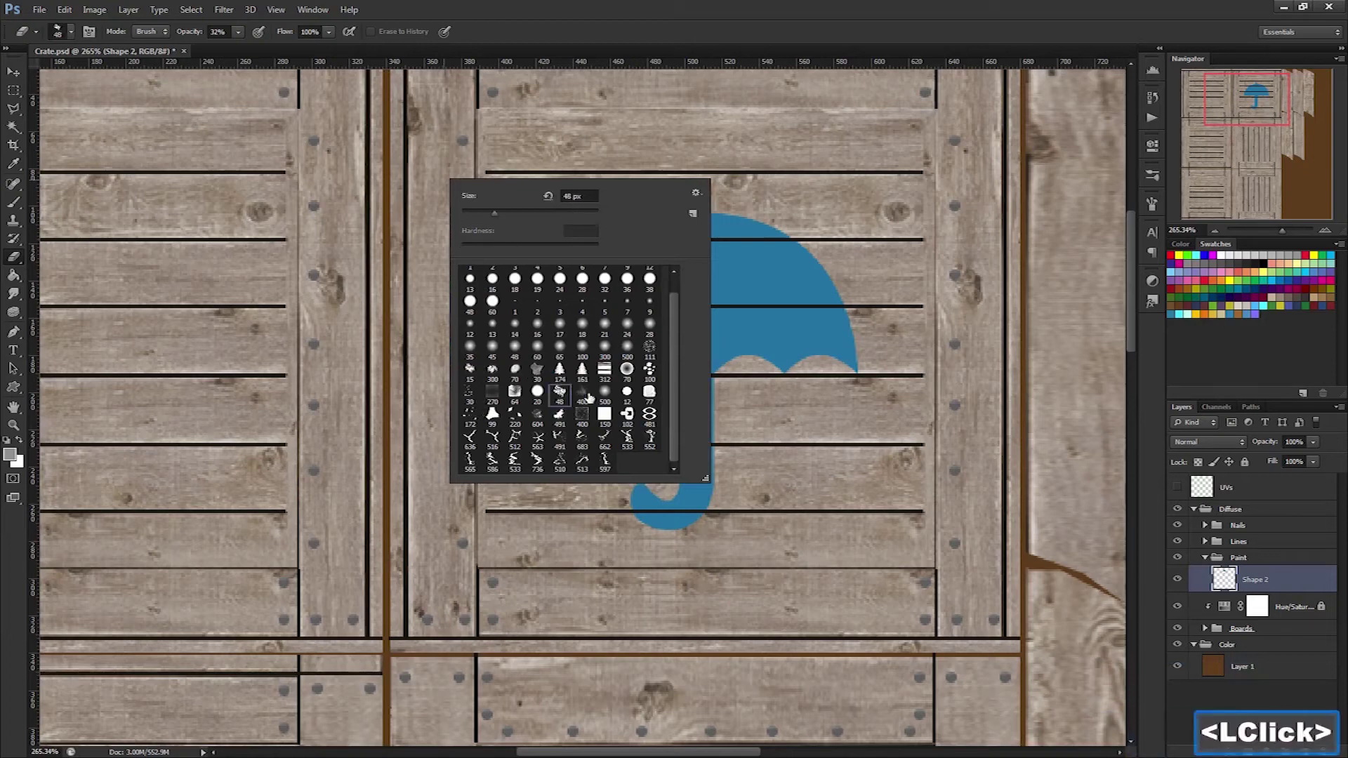
left_click(470, 371)
left_click(772, 63)
key("bracketleft")
key("bracketleft")
key("bracketleft")
key("bracketleft")
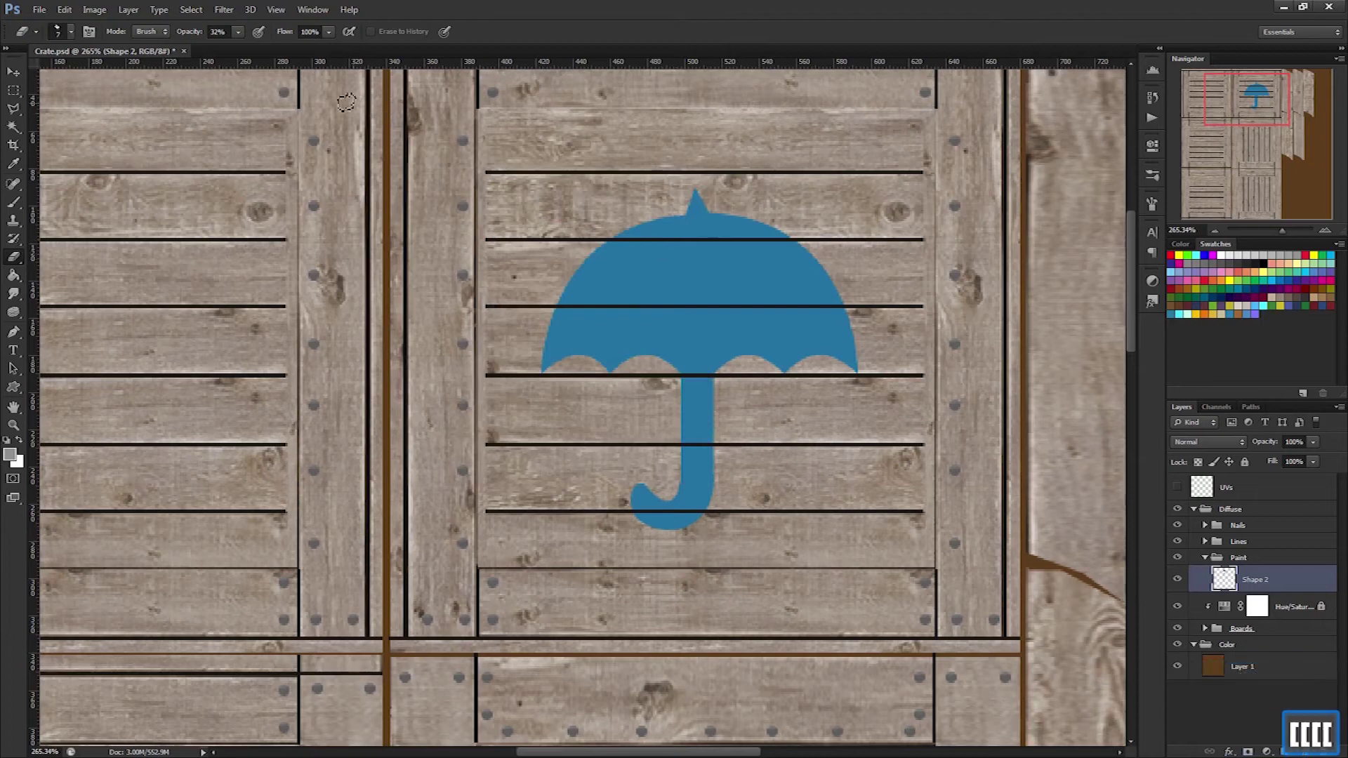
left_click(238, 31)
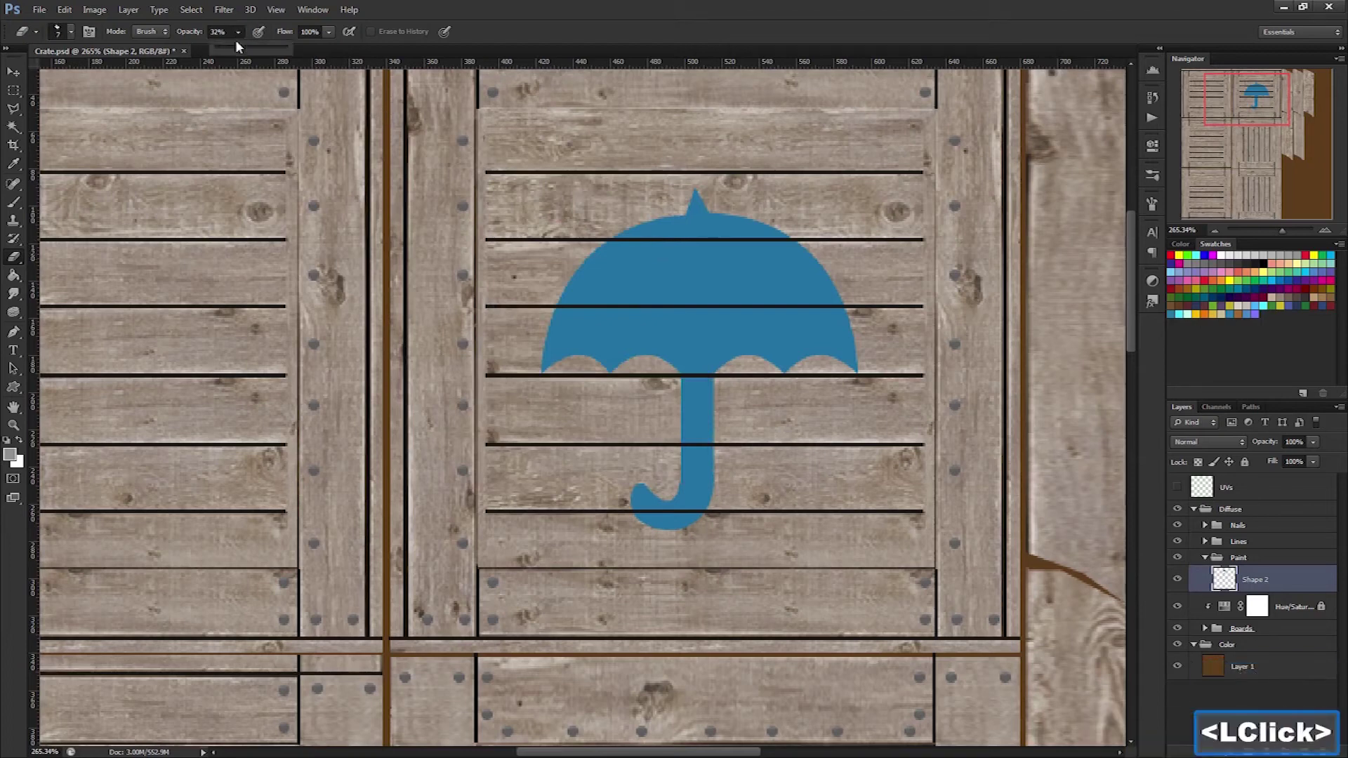
left_click_drag(240, 48, 271, 43)
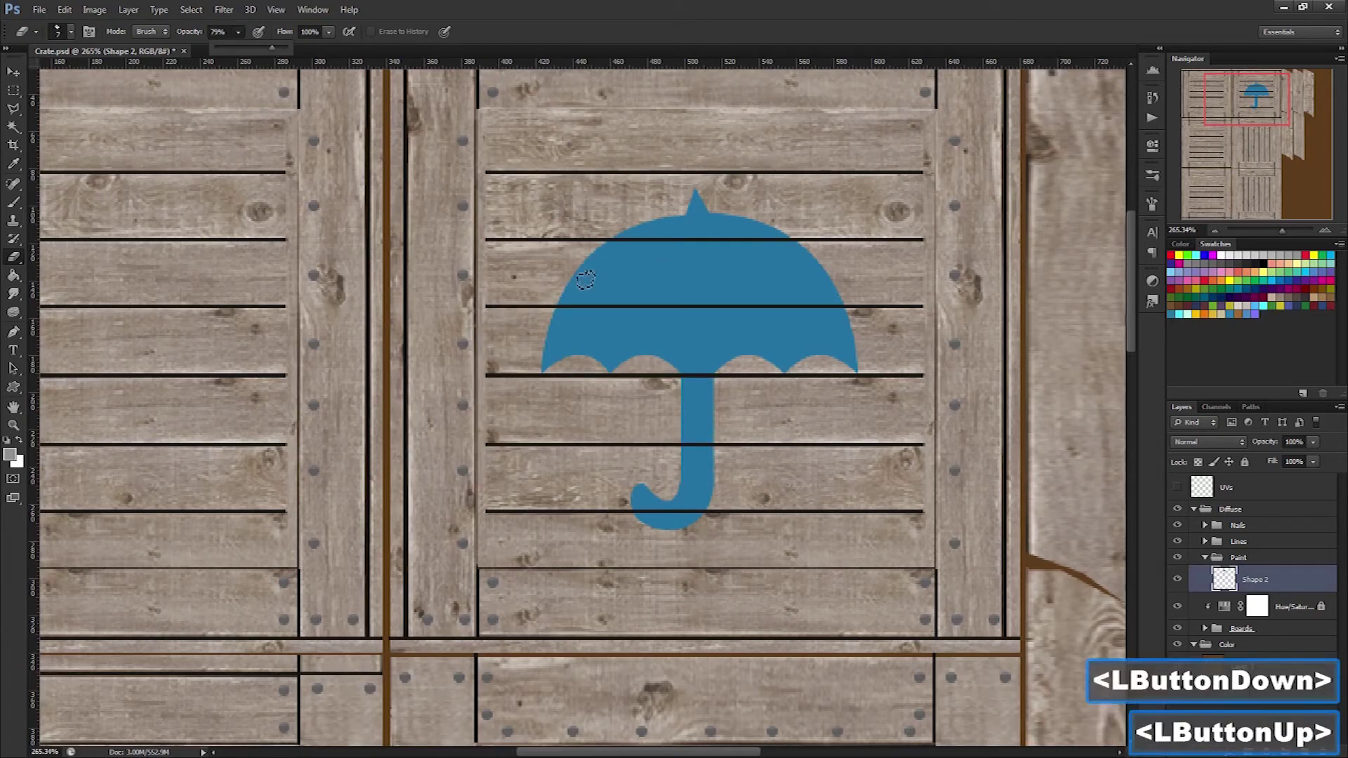
Erase the blue paint in straight strokes just beneath the two gap lines crossing the umbrella canopy
left_click(603, 243)
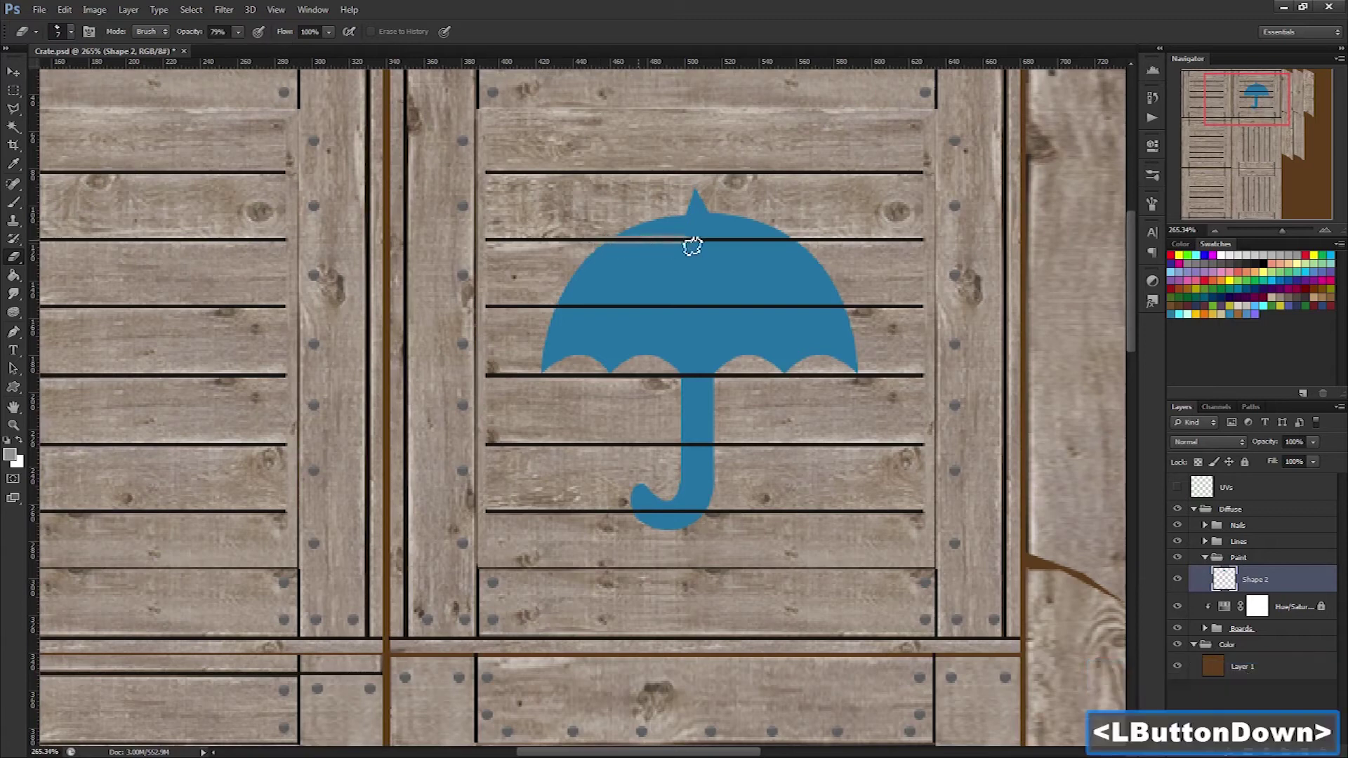
left_click_drag(821, 245, 820, 245)
left_click(574, 314)
left_click(814, 314, "shift")
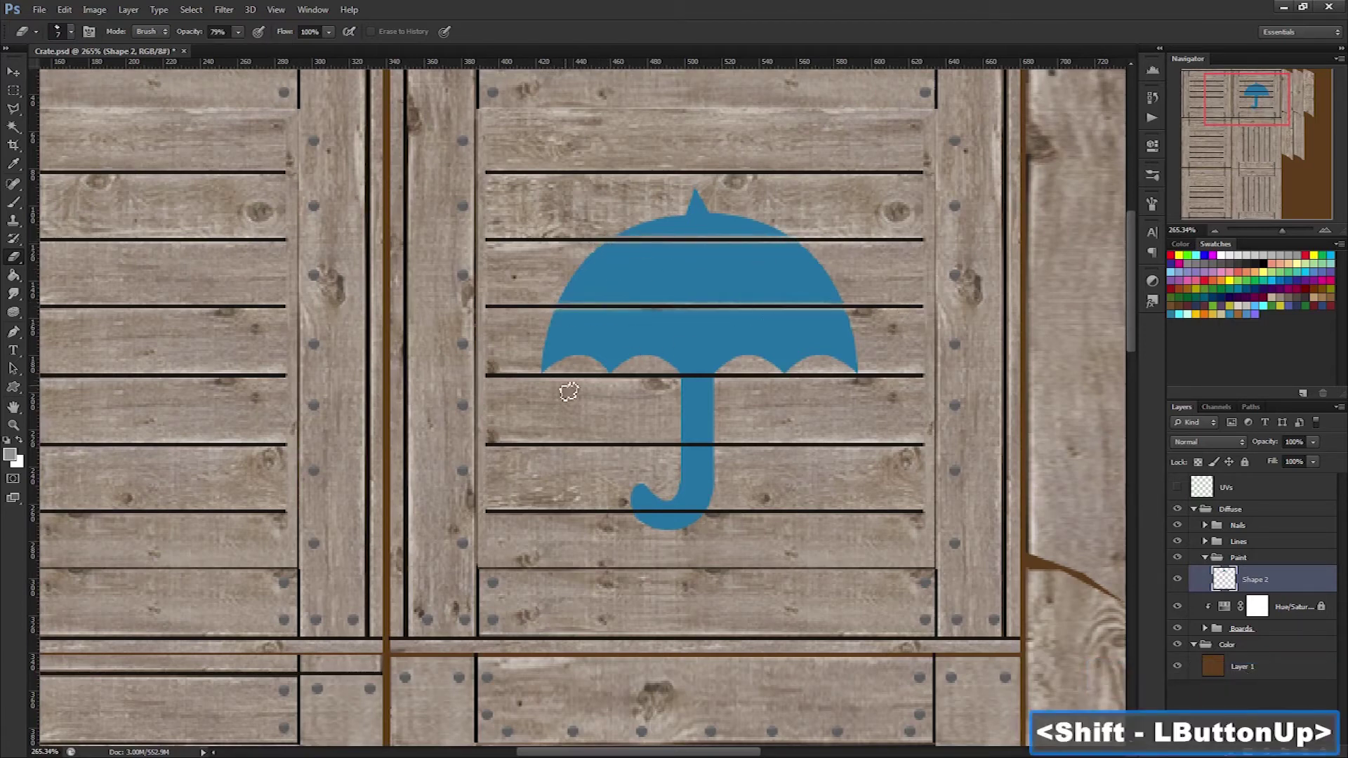
Erase the blue paint just beneath the three gap lines crossing the umbrella's shaft and hooked handle
left_click(699, 383)
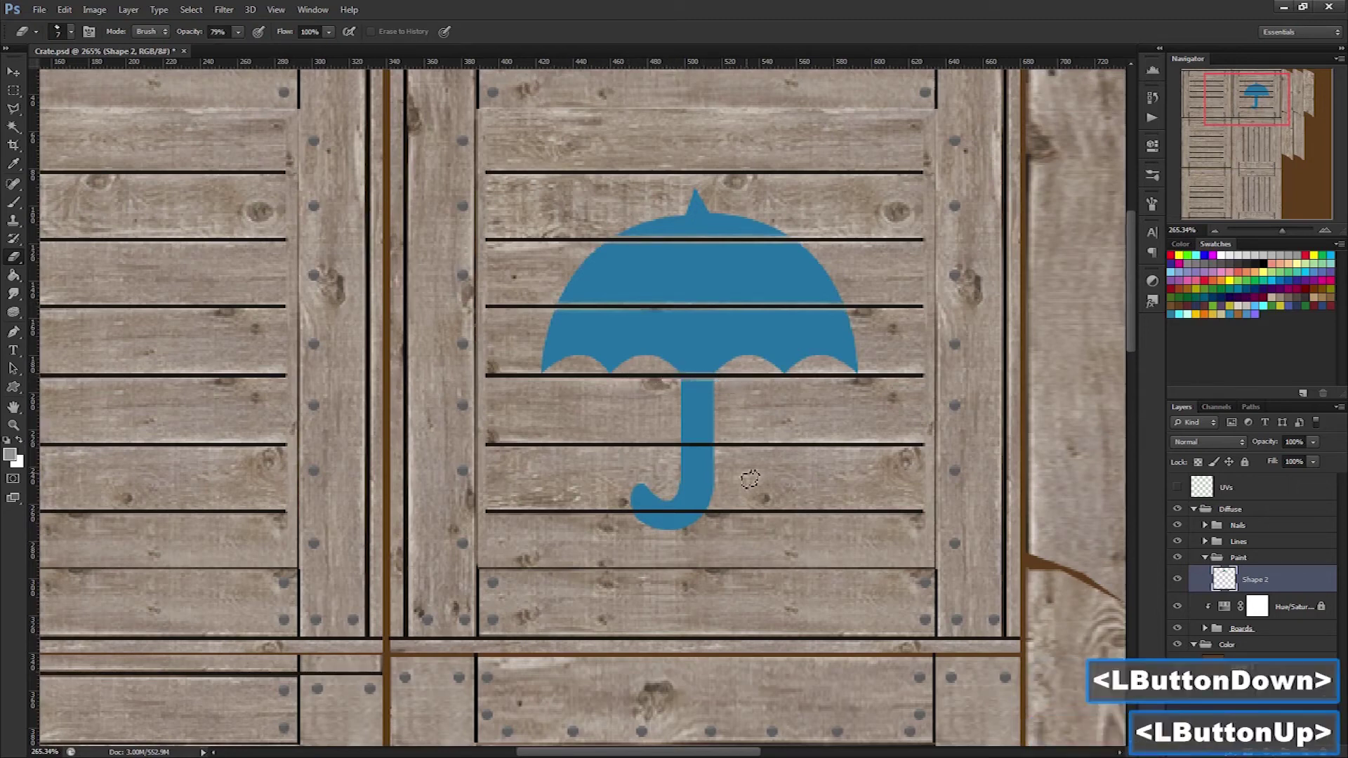
left_click(702, 451, "shift")
key("ctrl+z")
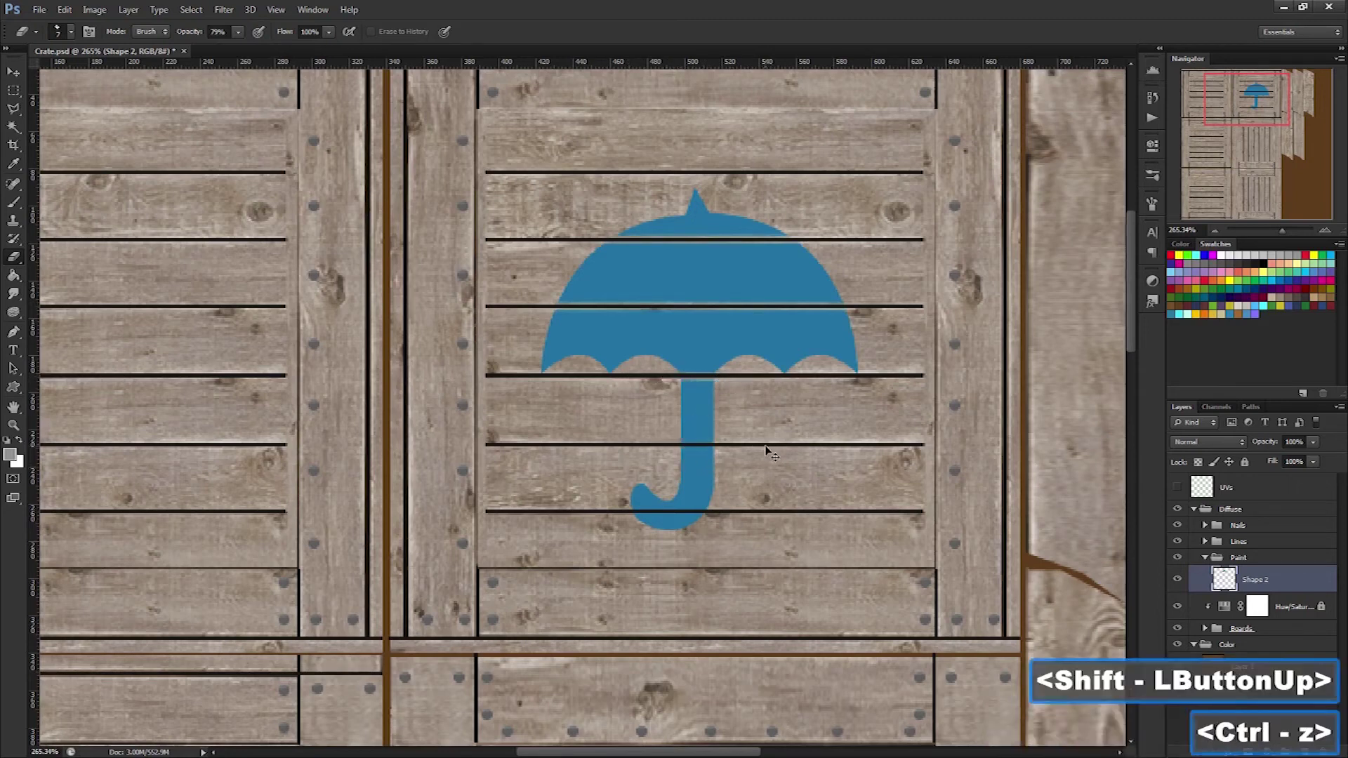
left_click(726, 452, "shift")
left_click_drag(766, 450, 772, 450)
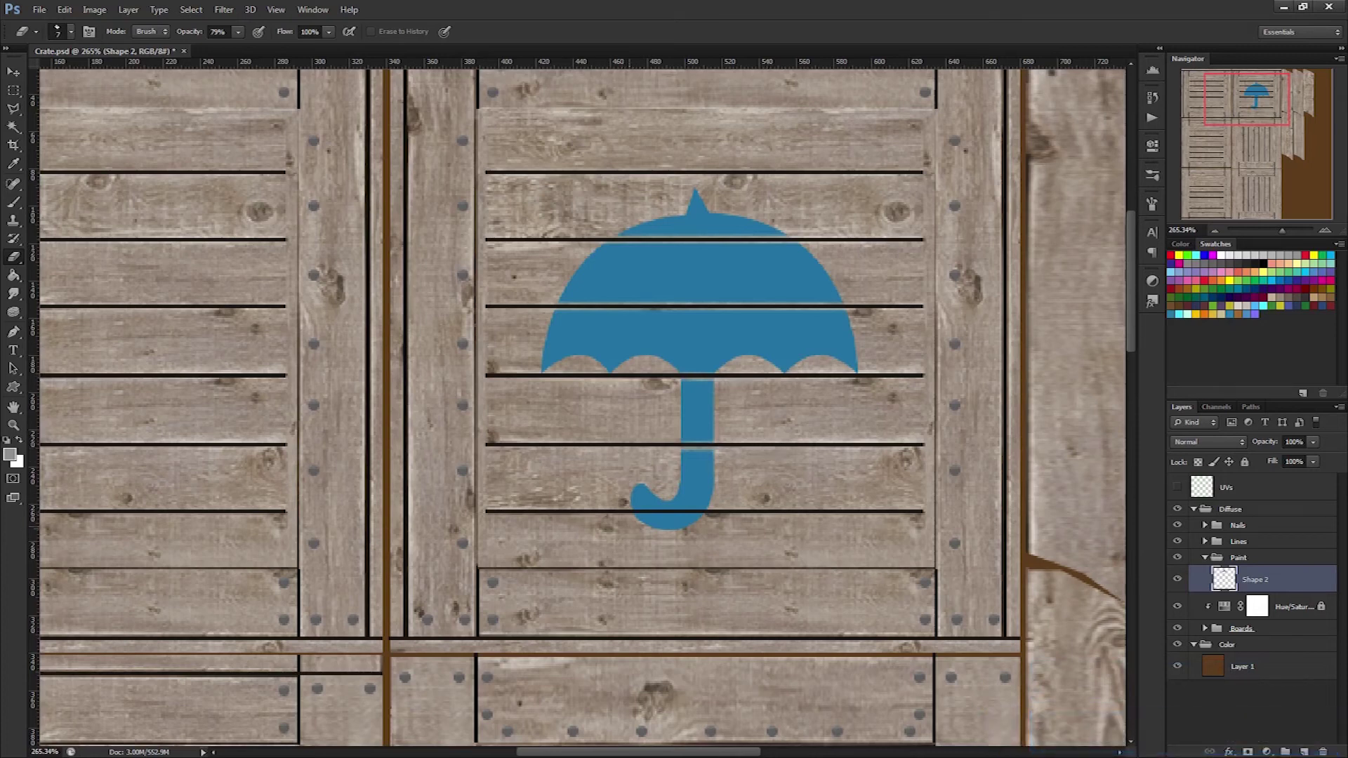
left_click(639, 511, "shift")
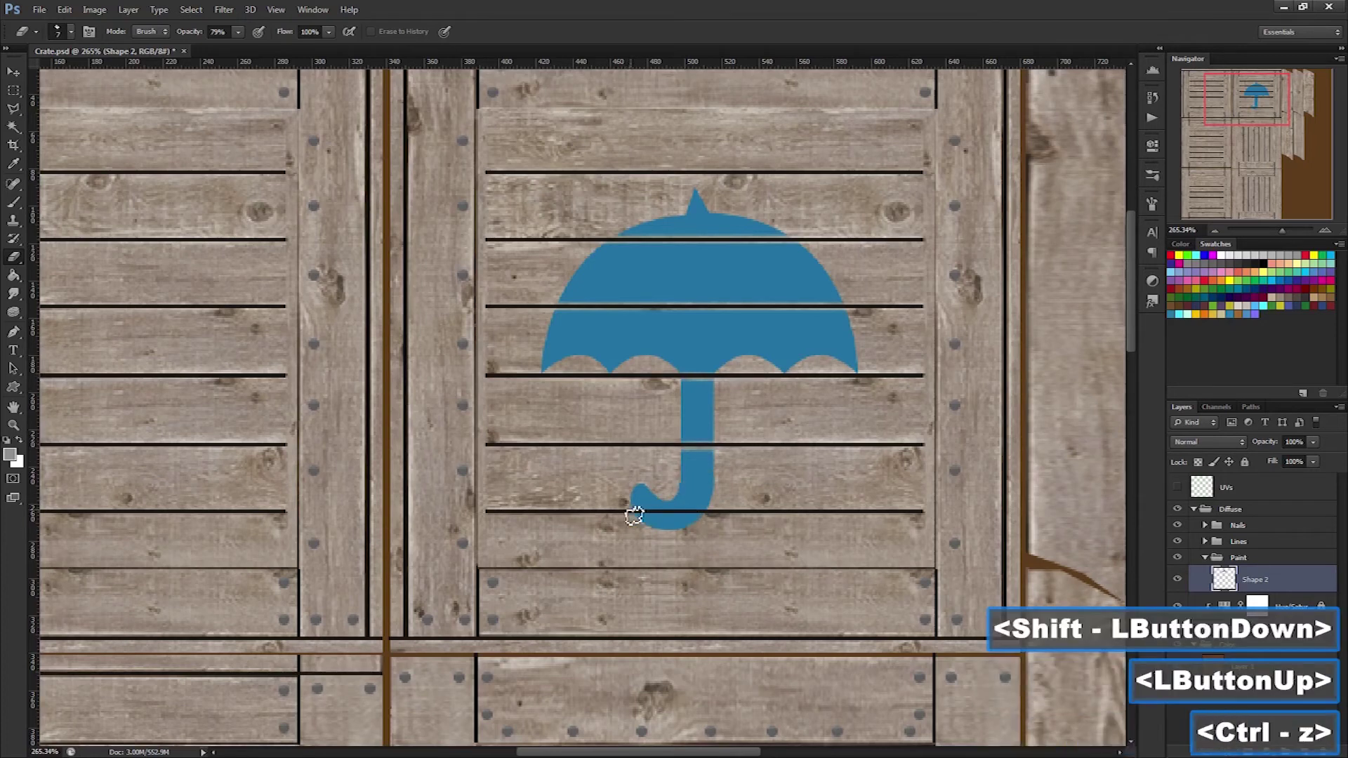
left_click(750, 513, "shift")
mouse_move(643, 520)
left_mouse_down()
mouse_move(656, 517)
mouse_move(609, 511)
left_mouse_up()
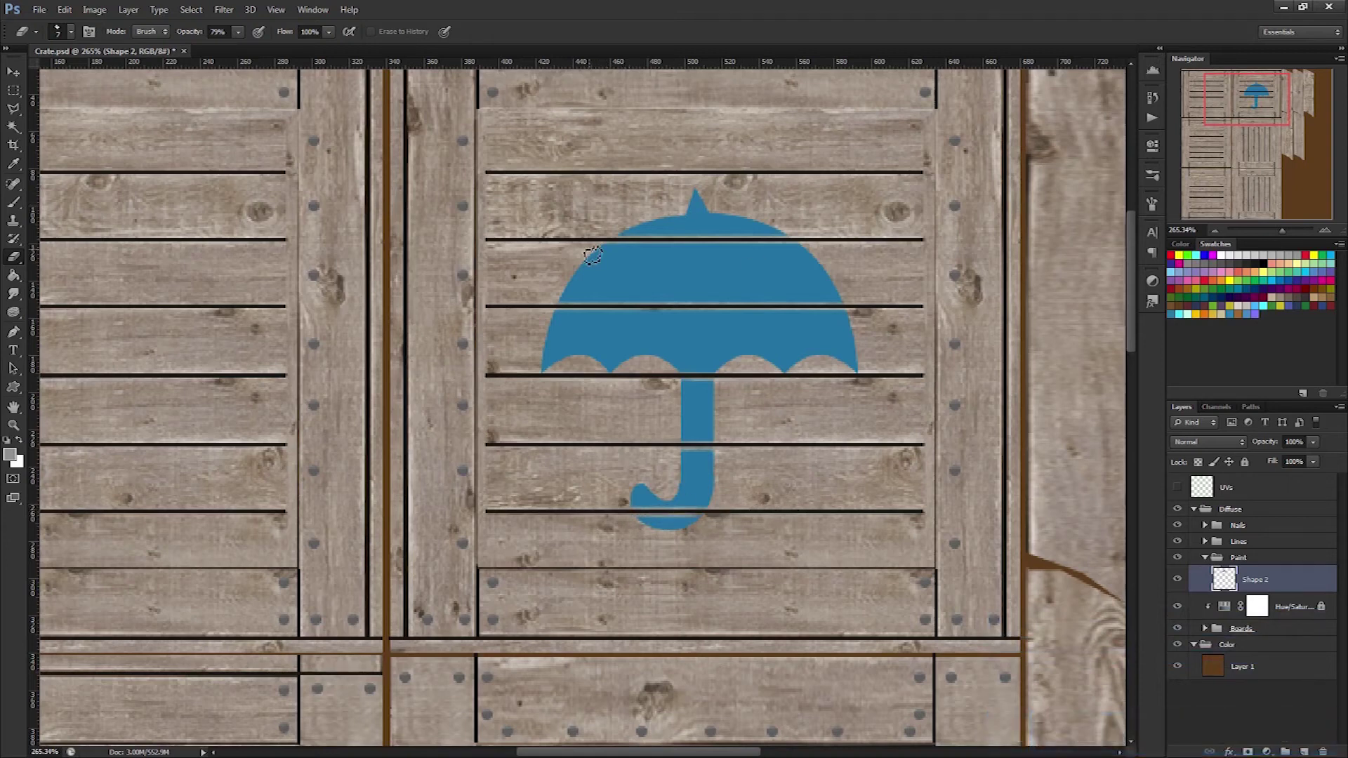
Chip away small irregular bits along the right and left edges of the umbrella canopy with the Eraser
left_click(752, 216)
left_click(765, 219)
left_click(771, 226)
left_click(775, 233)
left_click(807, 260)
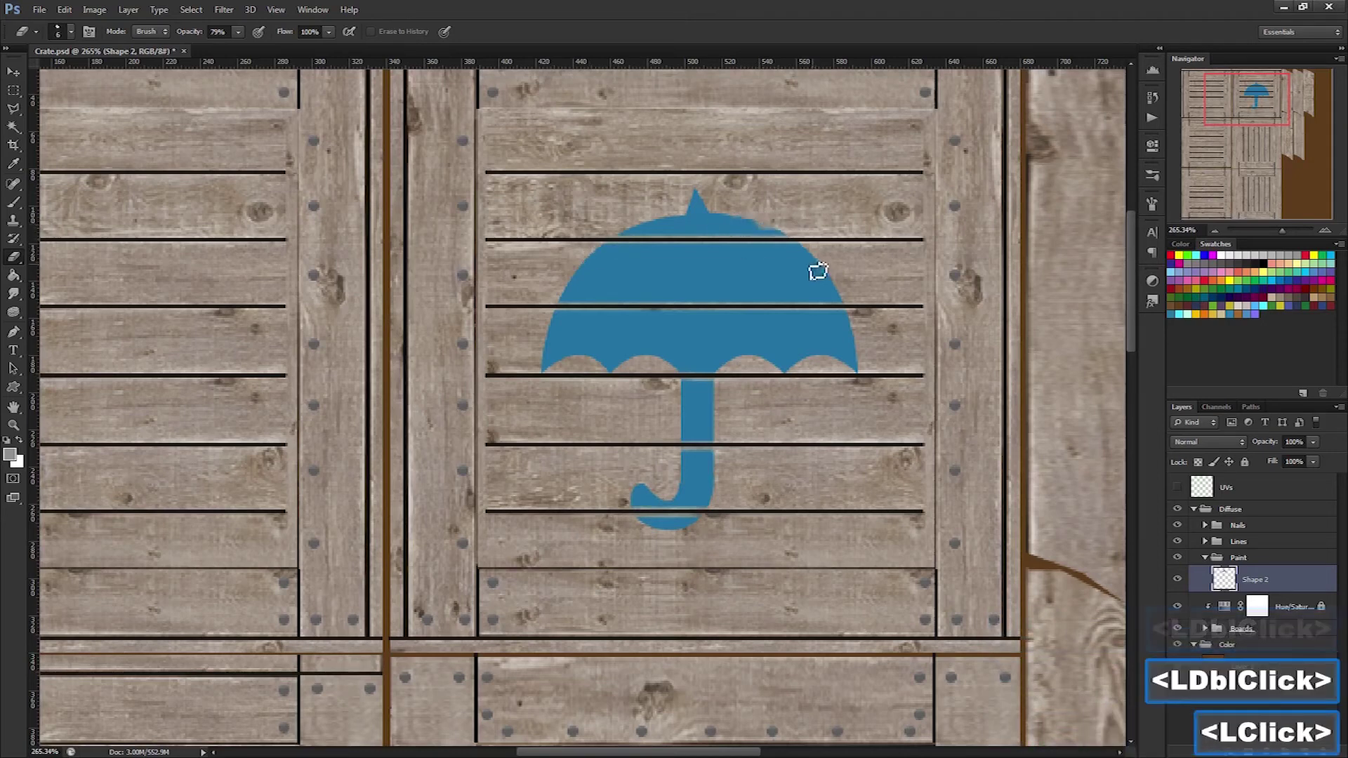
left_click(823, 268)
left_click(834, 275)
left_click(829, 276)
left_click(823, 279)
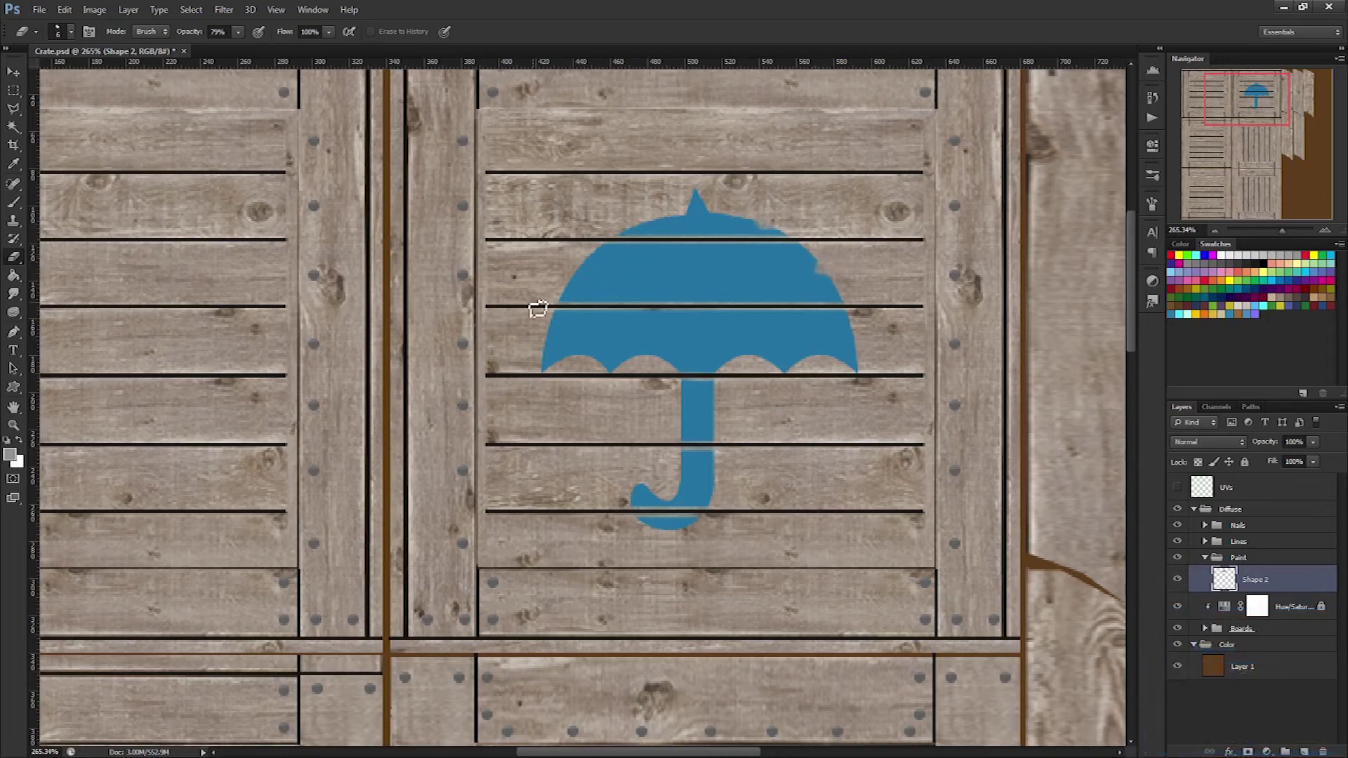
left_click(575, 285)
left_click(559, 292)
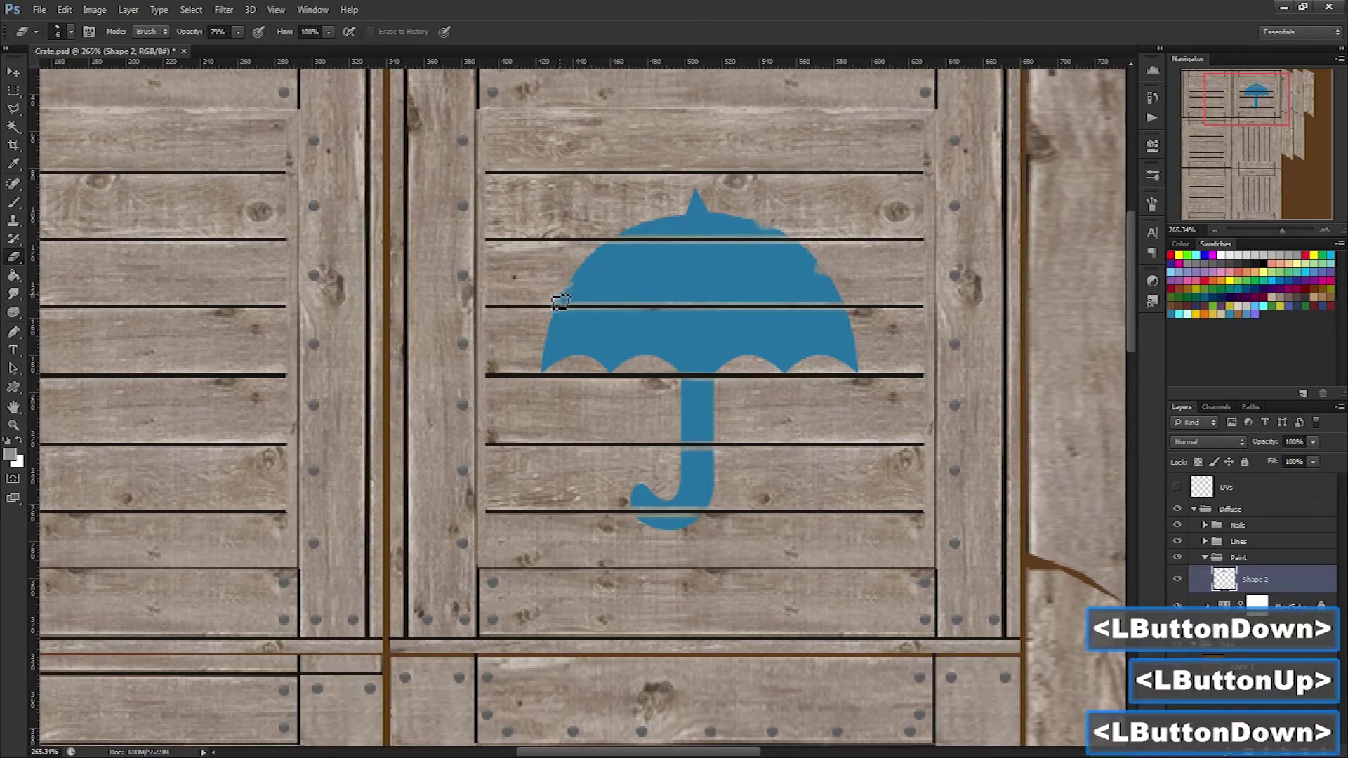
Chip small irregular bits out of the umbrella's shaft, hooked handle, lower canopy corner and top spike with the Eraser
left_click(675, 414)
left_click(684, 415)
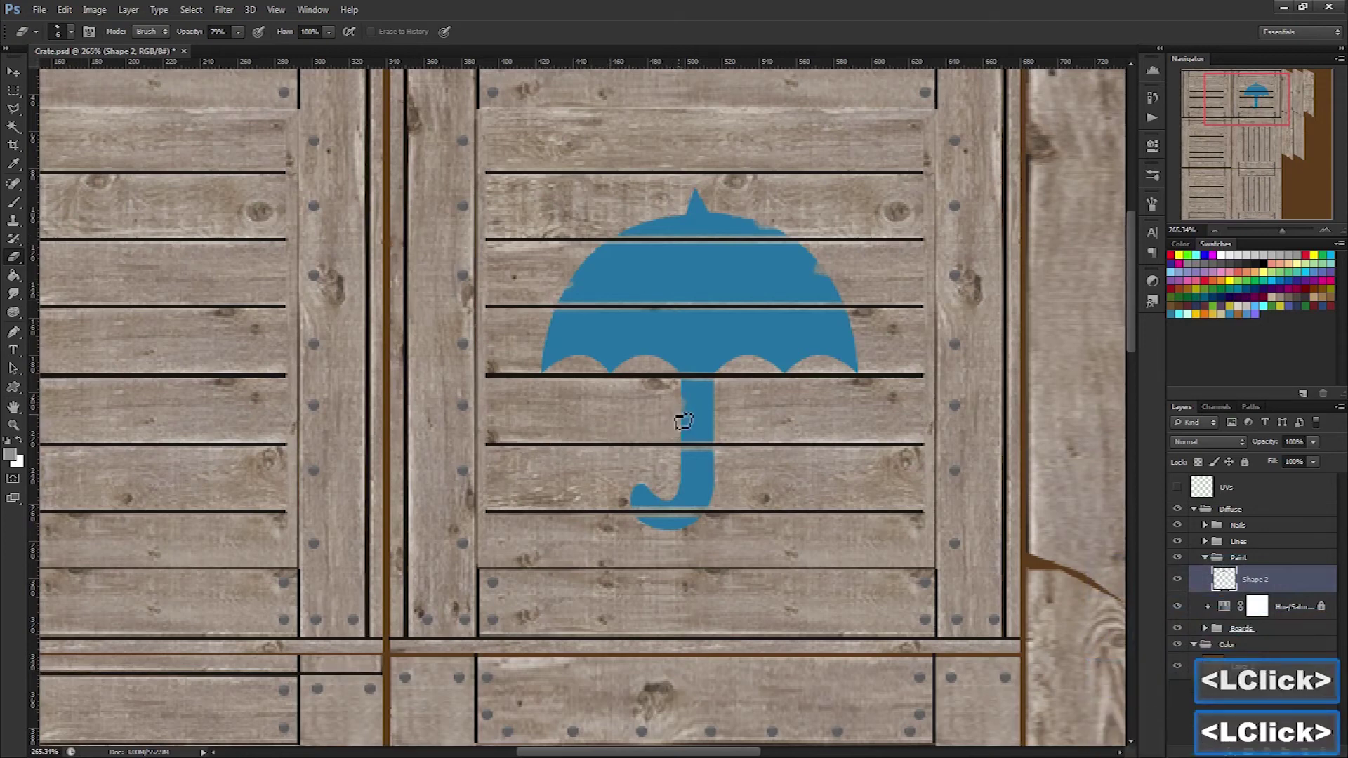
double_click(685, 424)
left_click(676, 478)
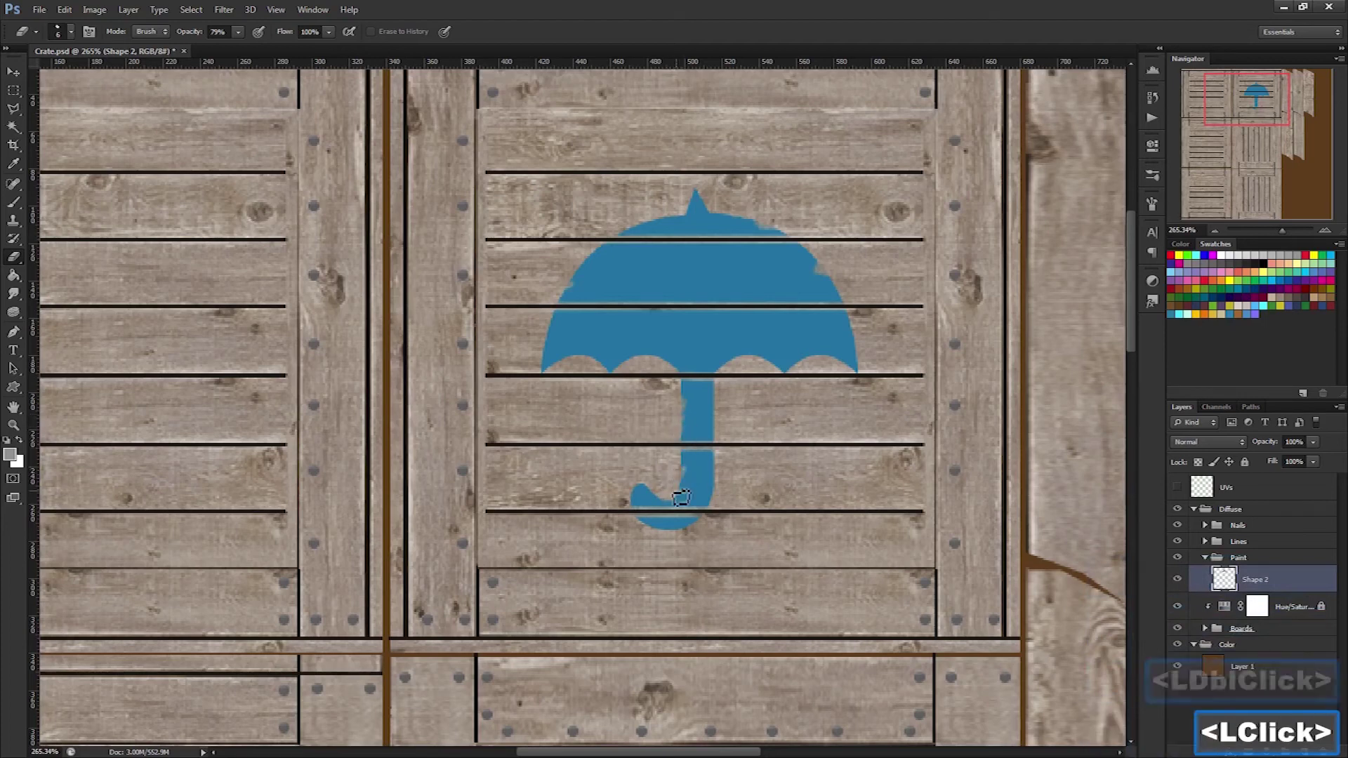
left_click(649, 491)
left_click(545, 365)
left_click(544, 347)
left_click(699, 210)
Reduce the Eraser to 2 px and scratch two thin crossing diagonal lines through the umbrella canopy
key("bracketleft")
key("bracketleft")
key("bracketleft")
key("bracketleft")
left_click(794, 232)
left_click(530, 376, "shift")
left_click(815, 304, "shift")
key("ctrl+z")
left_click(598, 276)
left_click(785, 431, "shift")
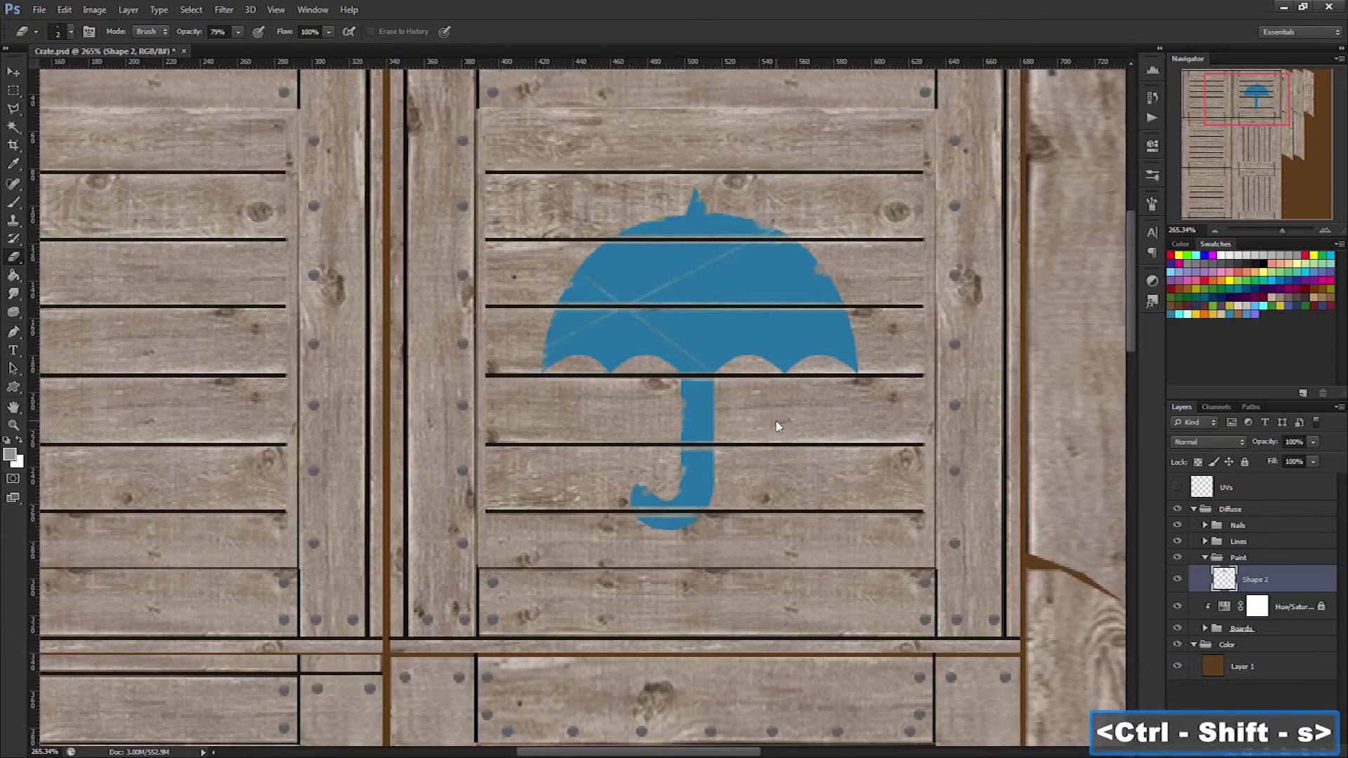
Save a copy of the crate texture with the worn umbrella
key("ctrl+shift+s")
left_click(782, 388)
left_click(745, 551)
left_click(969, 367)
left_click(210, 179)
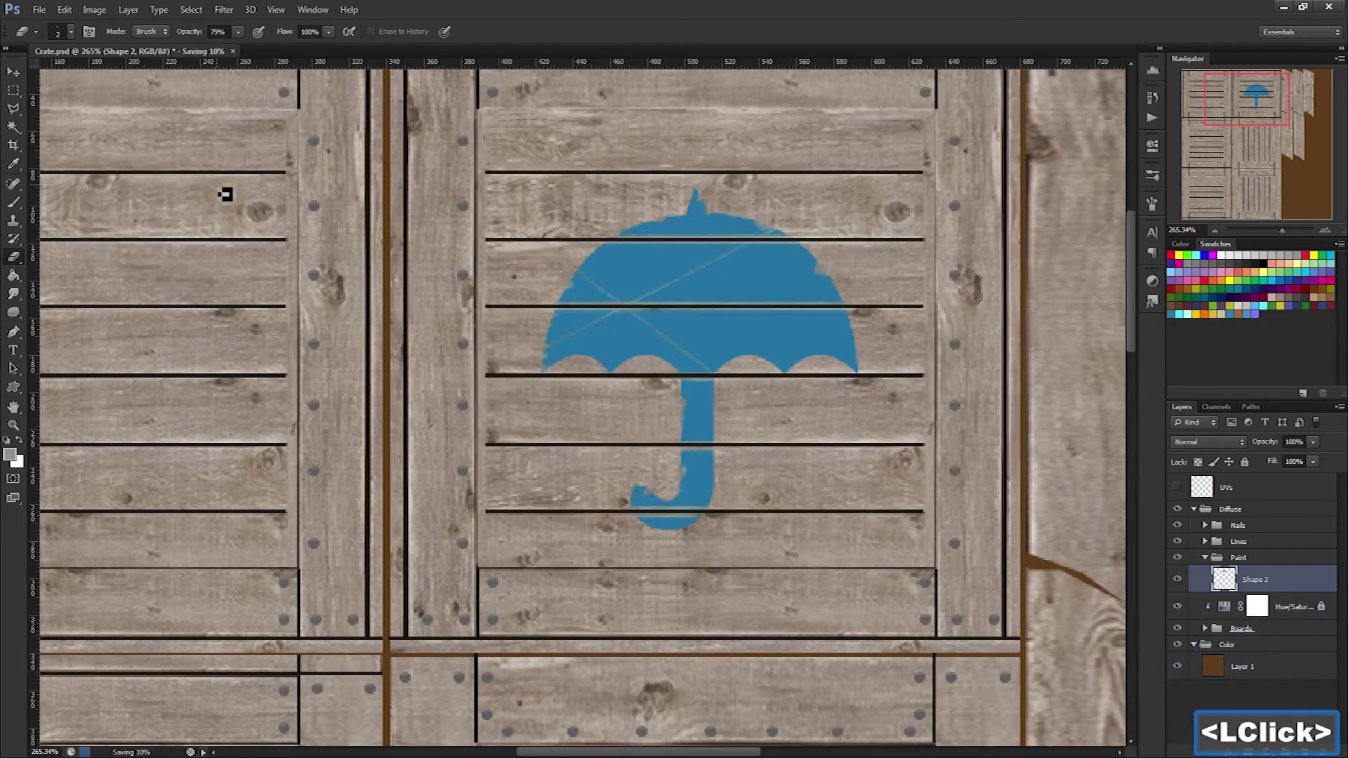
Switch to Maya, reload the Crate_MAT texture and return the crate to object mode to view the umbrella side
key("alt+Tab")
right_click(271, 195)
right_click(856, 300)
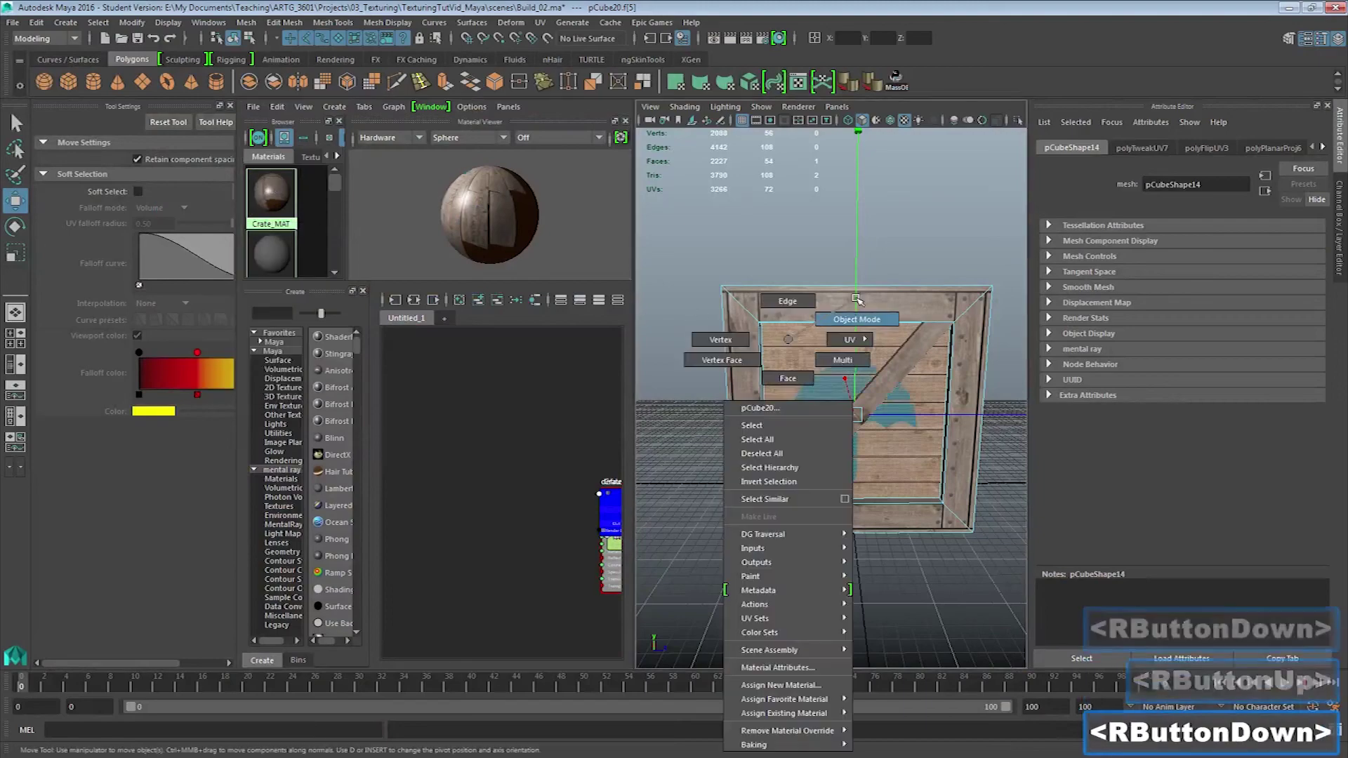
left_click(807, 264)
left_click_drag(814, 266, 836, 290, "alt")
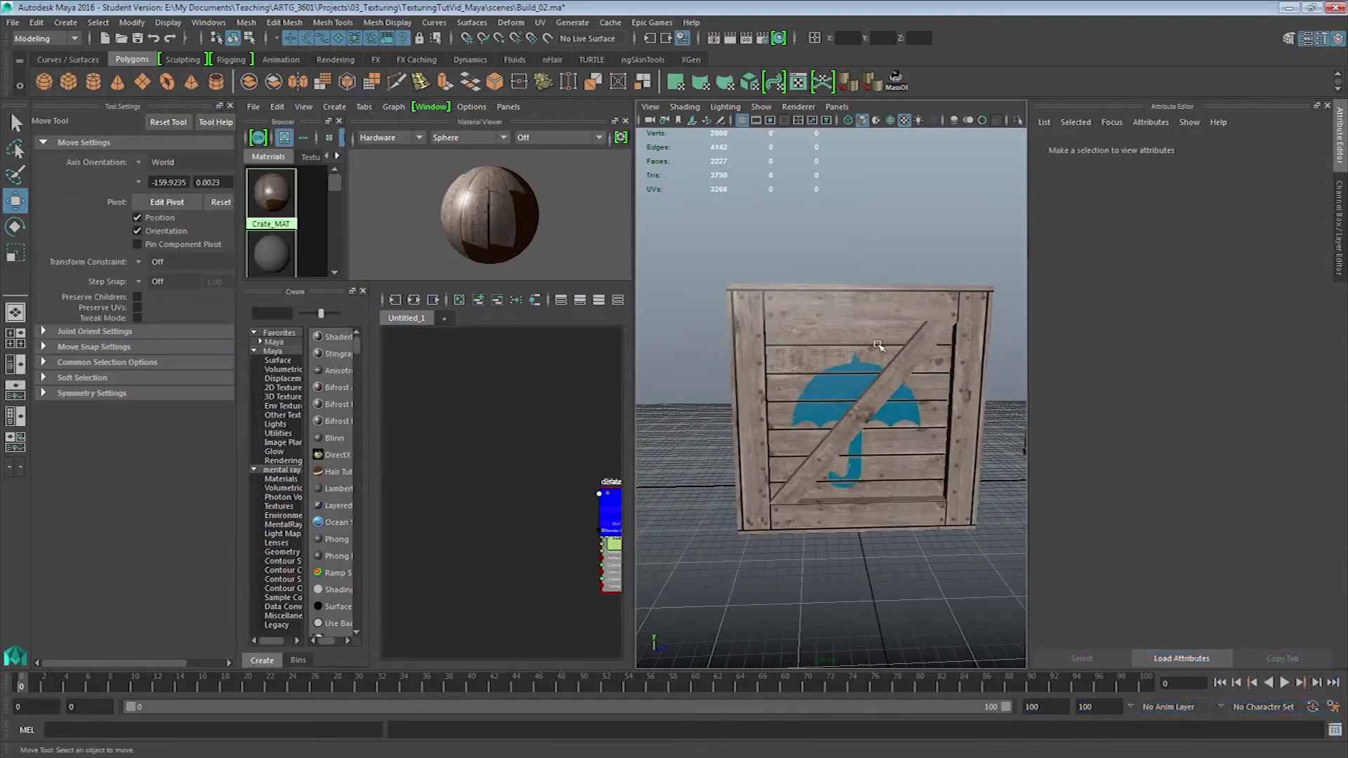
Delete the diagonal board that crosses the umbrella on the crate
left_click(892, 377)
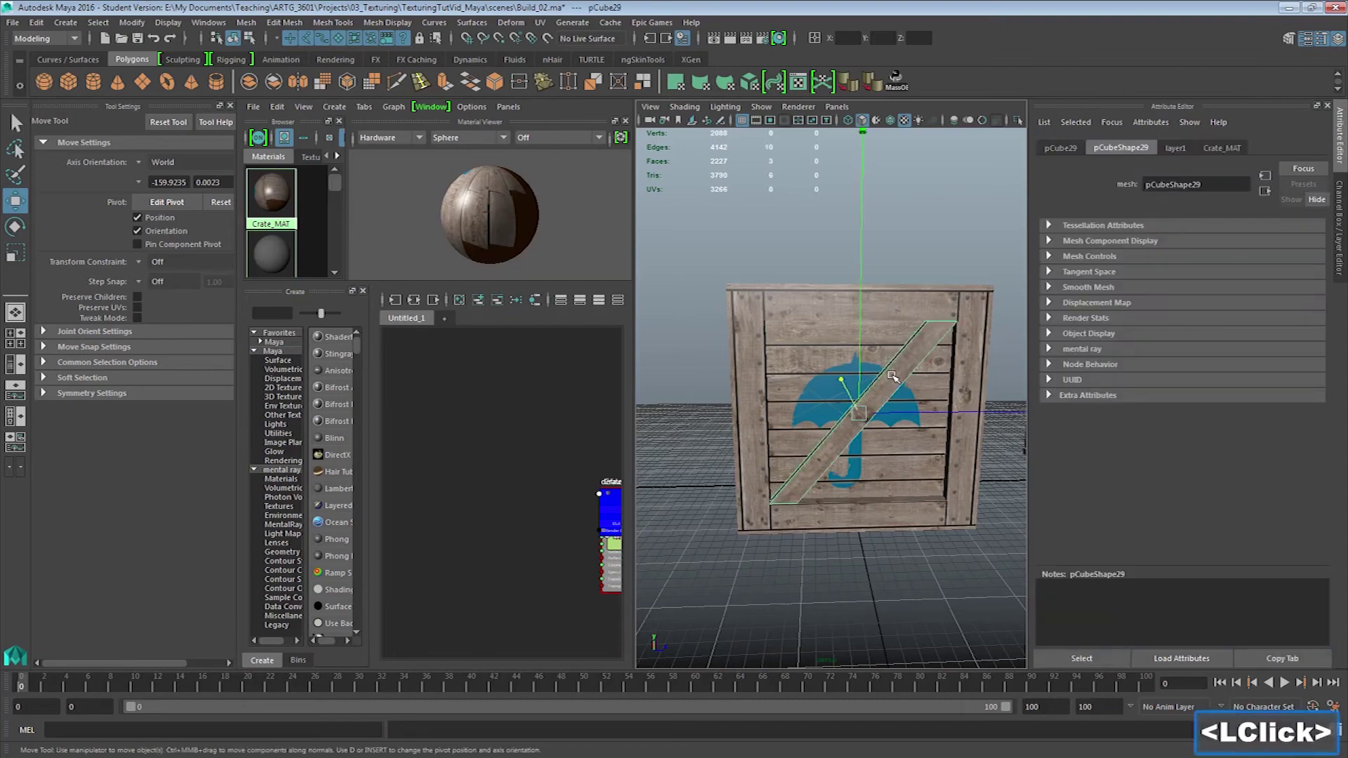
key("Delete")
left_click_drag(777, 320, 801, 382)
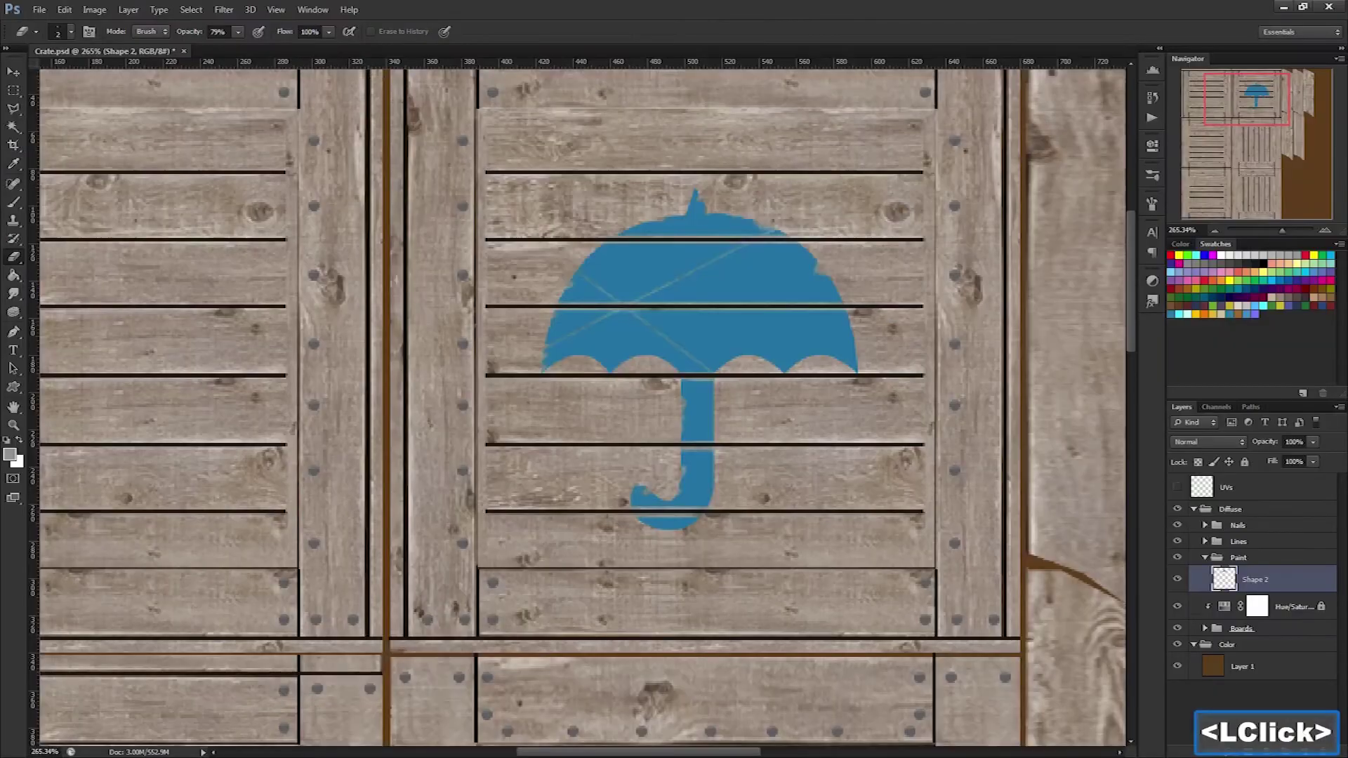
Bring the shipping label image from CLS_MSL.jpg into Crate.psd as a new layer
left_click(241, 51)
key("v")
left_click_drag(523, 270, 450, 386)
scroll(582, 365, "down", 6)
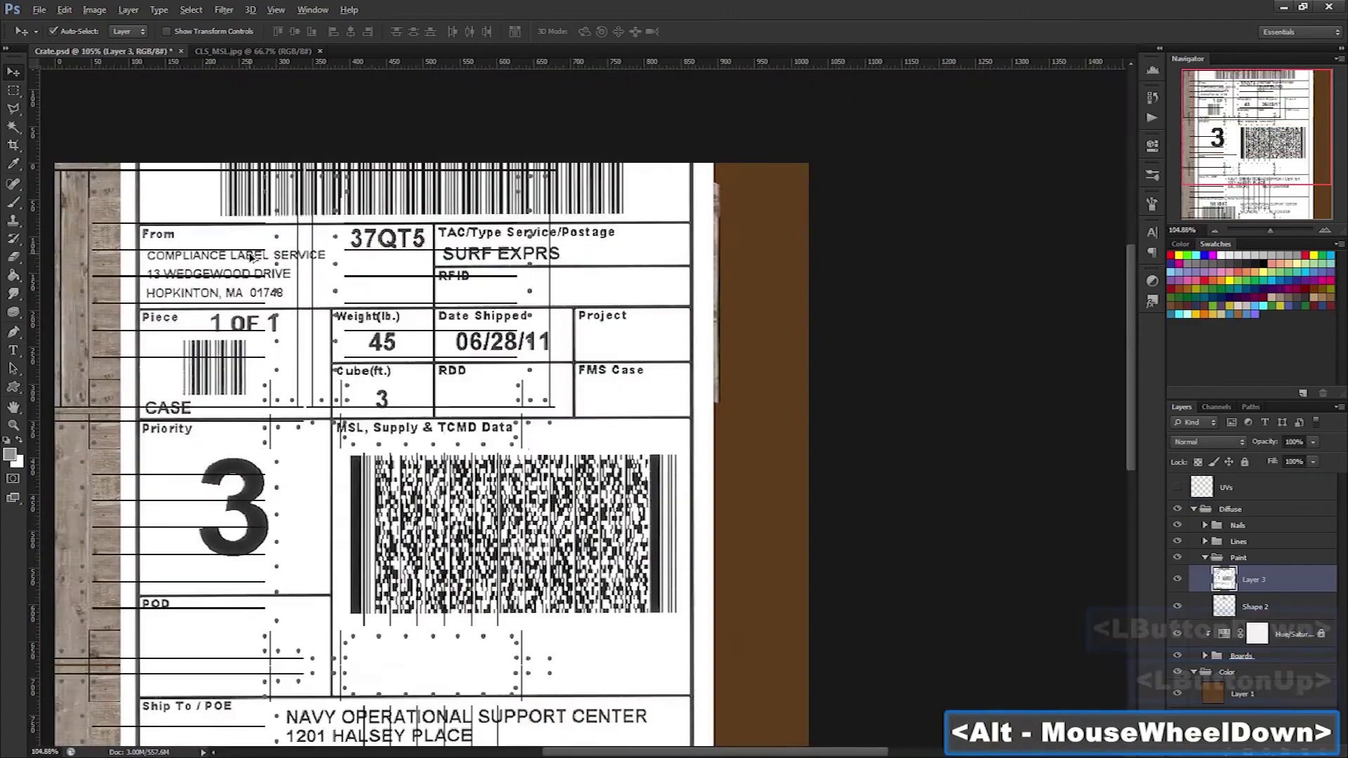
Scale the shipping label down to a small sticker and move it over the planks
key("ctrl+t")
scroll(770, 234, "down", 1)
left_click_drag(776, 93, 607, 337)
scroll(591, 363, "up", 2)
left_click_drag(575, 404, 326, 426)
key("Return")
Put the shipping label layer in its own group above Nails and name the group Paper
left_click_drag(1255, 580, 1255, 517)
left_click_drag(1255, 530, 1286, 752)
double_click(1240, 526)
type("Paper")
key("Return")
Place the shipping label in the lower right corner of the plank panel beside the umbrella panel
key("ctrl+t")
left_click_drag(250, 347, 349, 204)
key("Return")
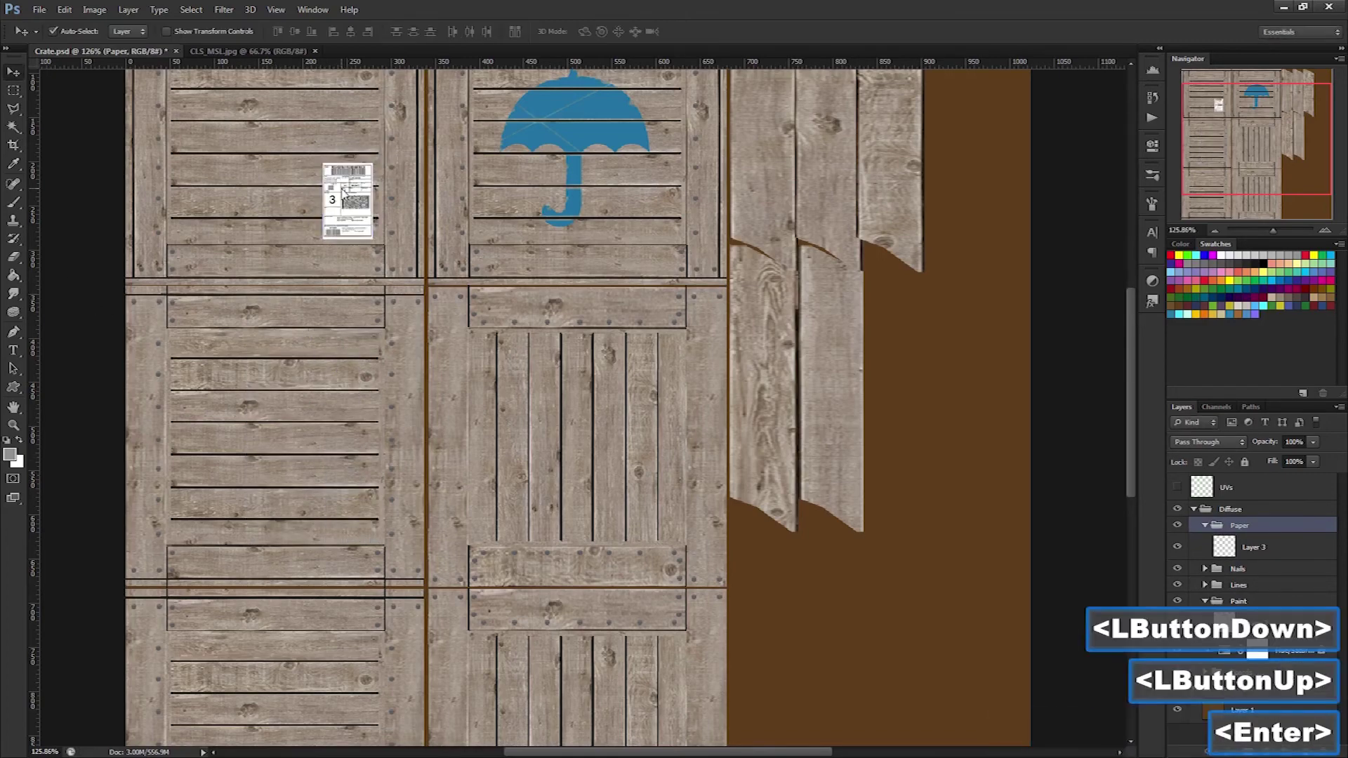
Save Crate.psd and a copy of the texture with the shipping label
left_click_drag(278, 272, 405, 427)
key("ctrl+s")
left_click(566, 323)
key("ctrl+shift+s")
left_click(920, 389)
left_click(807, 581)
left_click(599, 187)
left_click(975, 371)
left_click(634, 290)
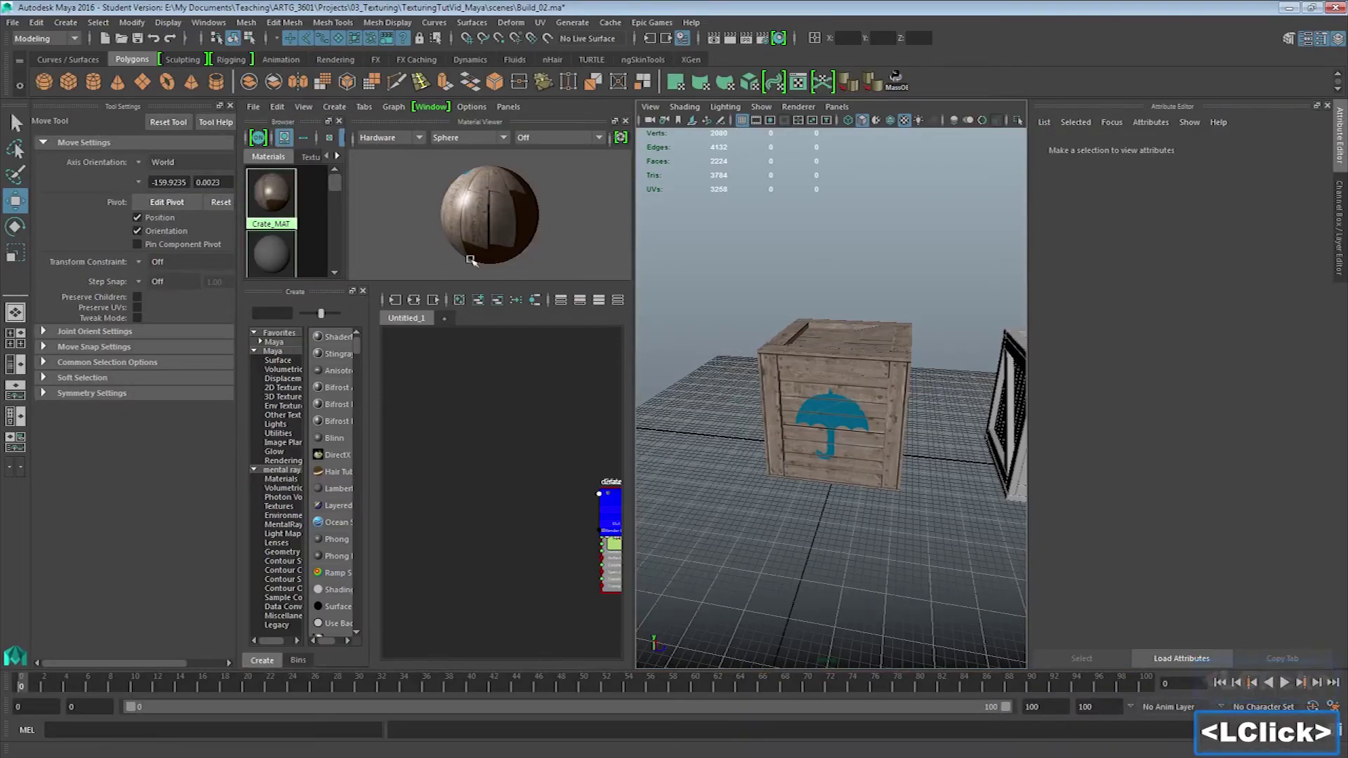
Inspect the shipping label on the crate's side in Maya
left_click_drag(829, 463, 913, 463)
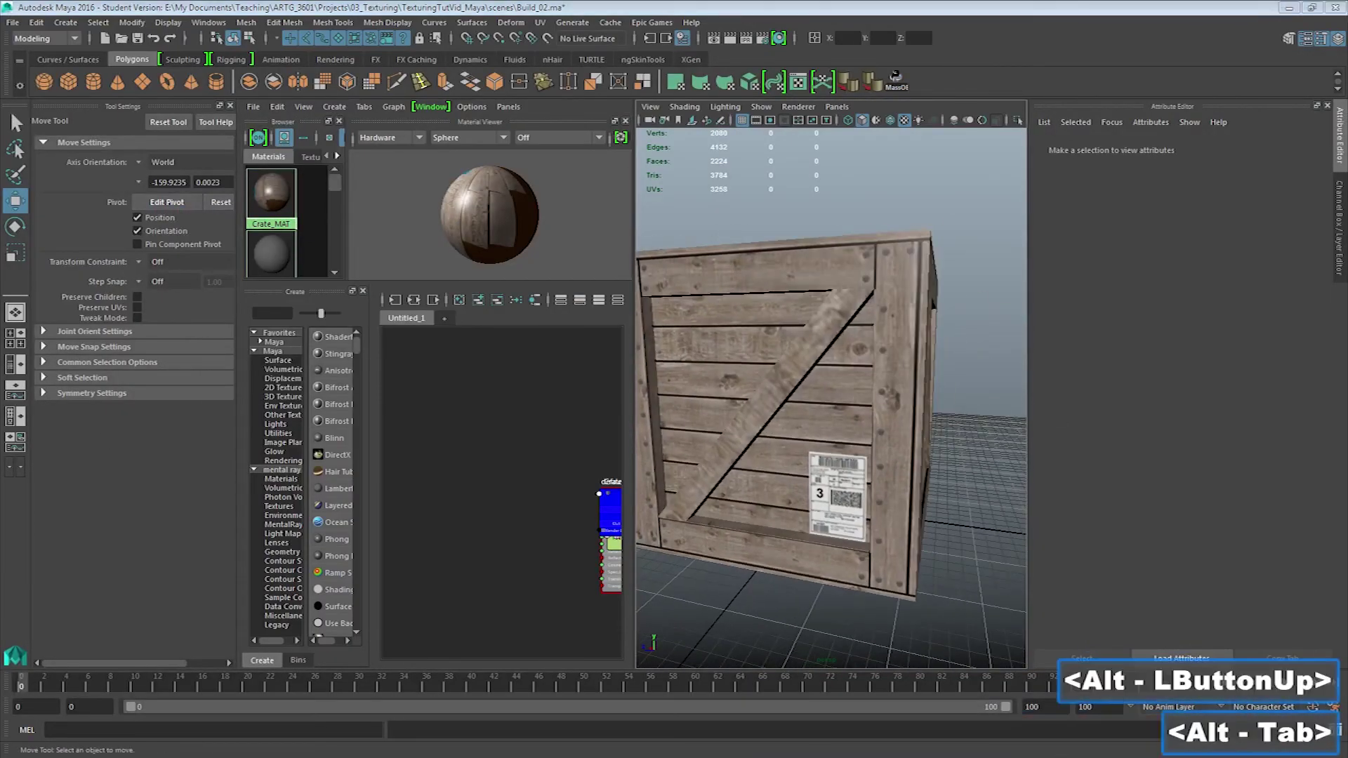
key("alt+Tab")
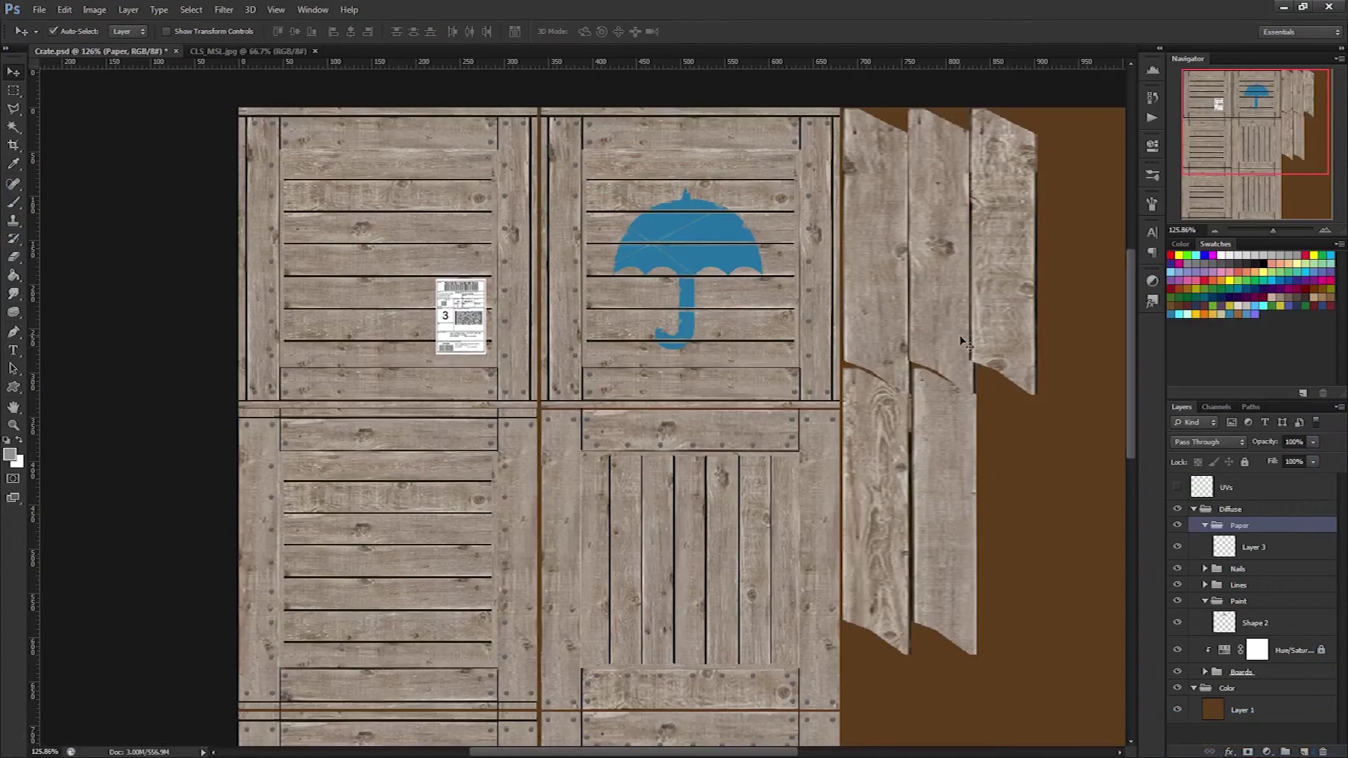
key("alt+Tab")
Select the crate's top panel face and locate its area in the UV Texture Editor
left_click_drag(780, 281, 825, 320)
right_click(824, 323)
left_click(825, 340)
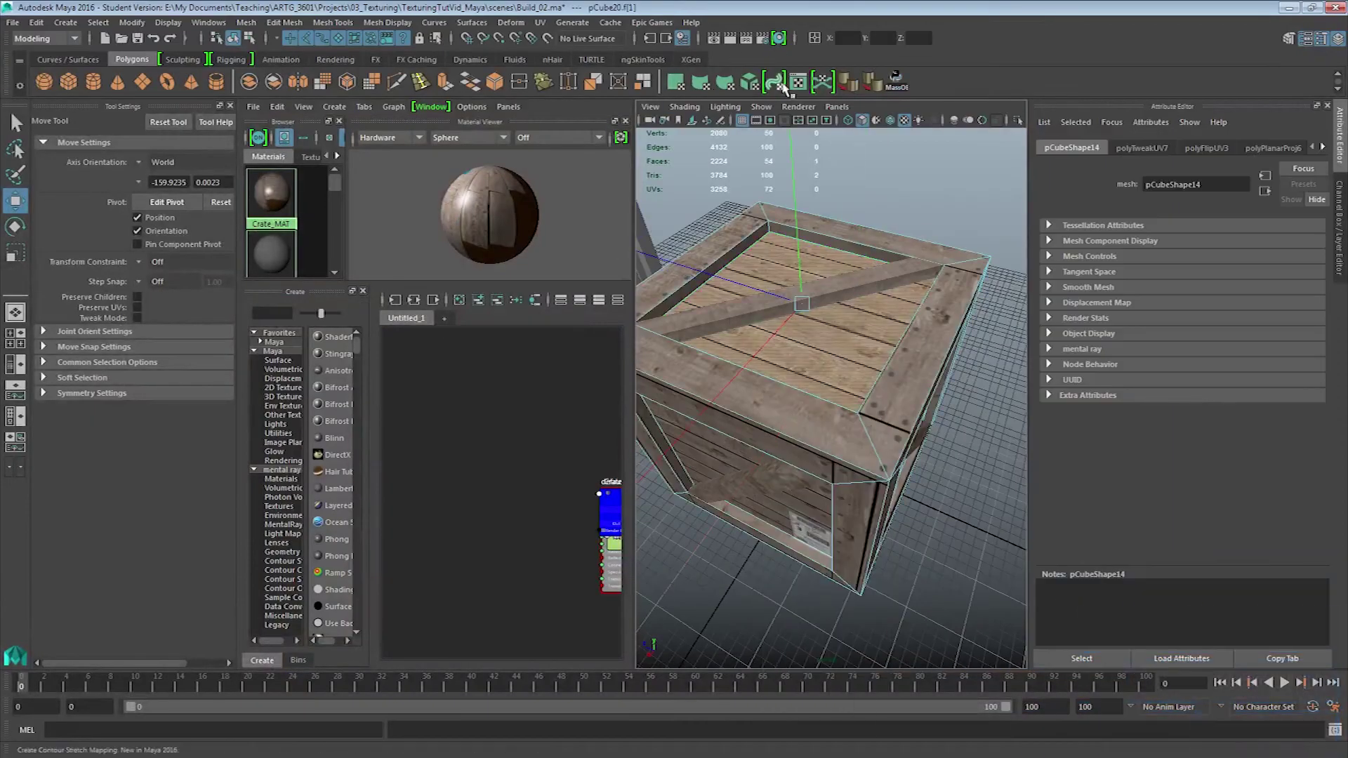
left_click(777, 82)
left_click_drag(712, 497, 738, 381)
left_click(423, 39)
left_click(1289, 7)
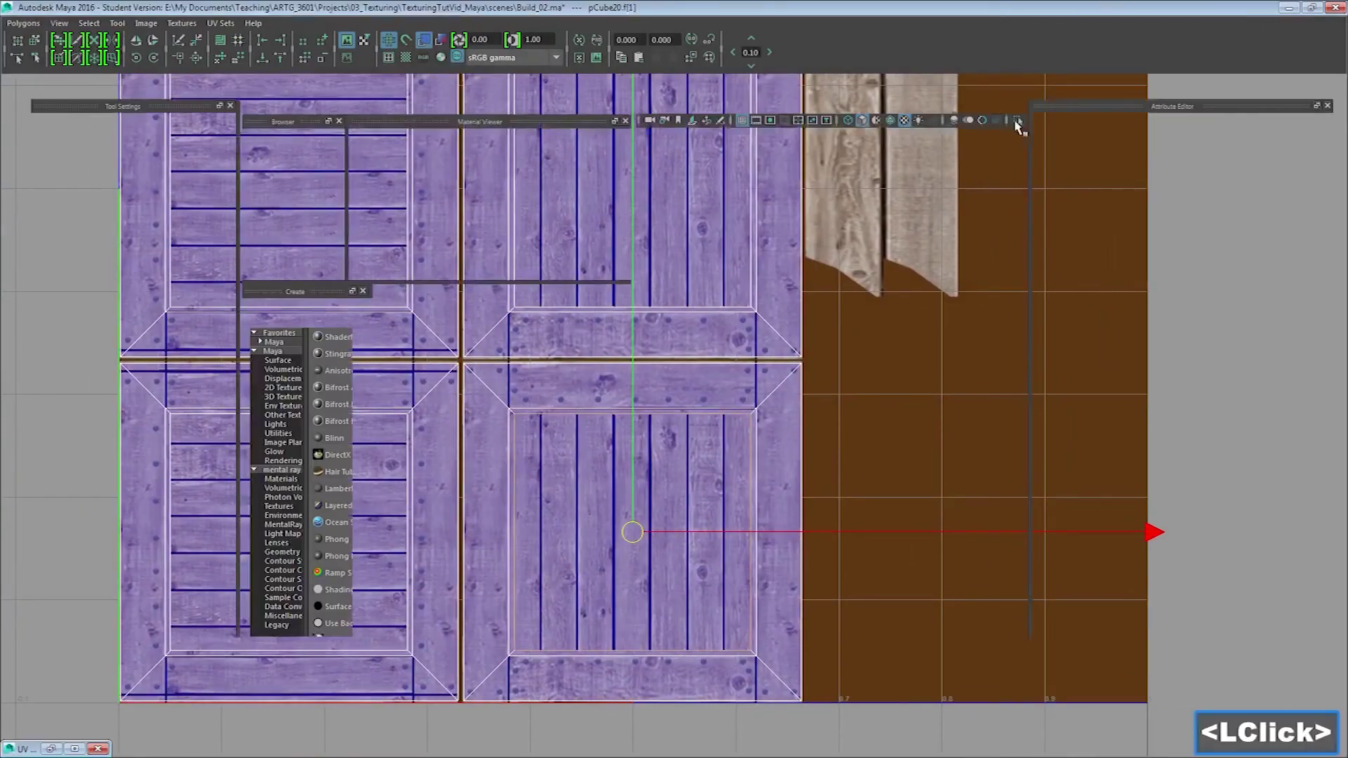
Switch to Photoshop and add a new layer in the Paint group for the bottom panel with vertical planks
key("alt+Tab")
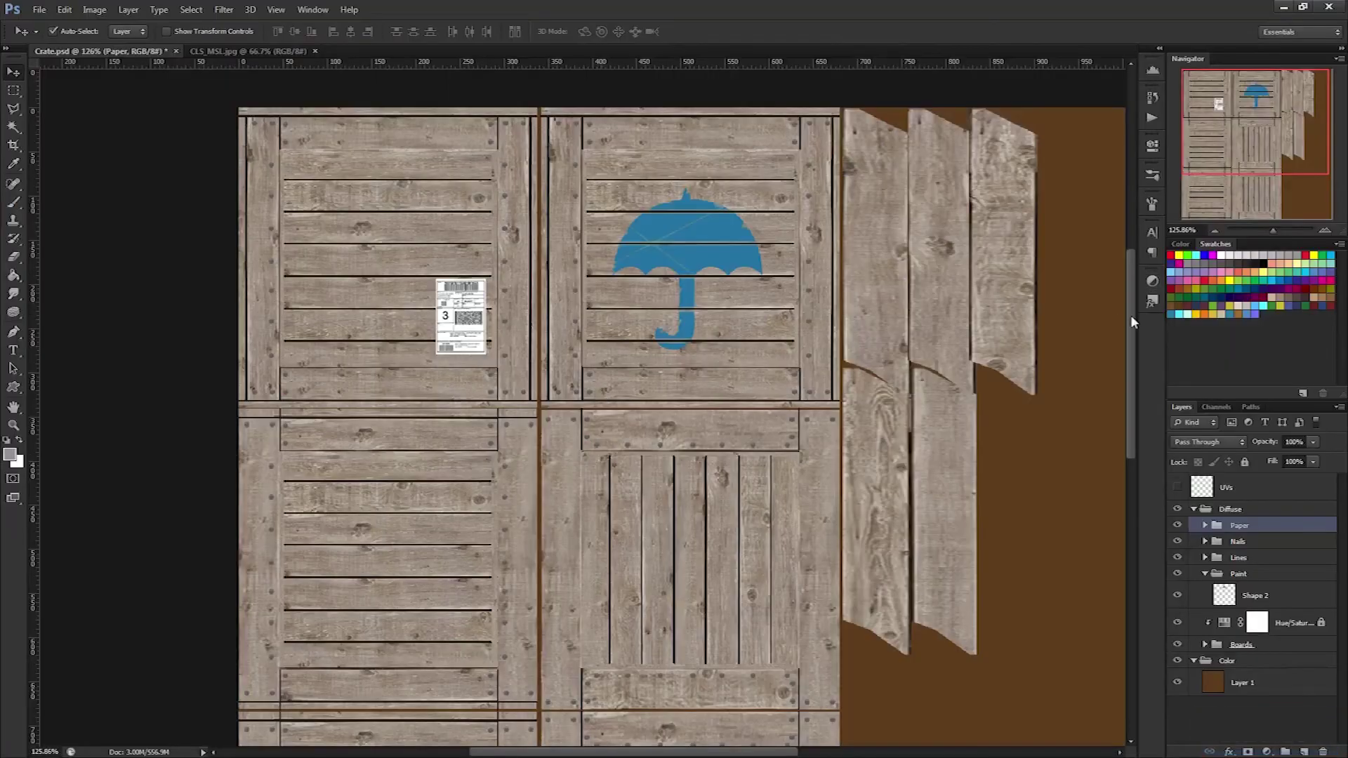
left_click_drag(1131, 321, 1130, 434)
left_click(1238, 574)
left_click(1303, 752)
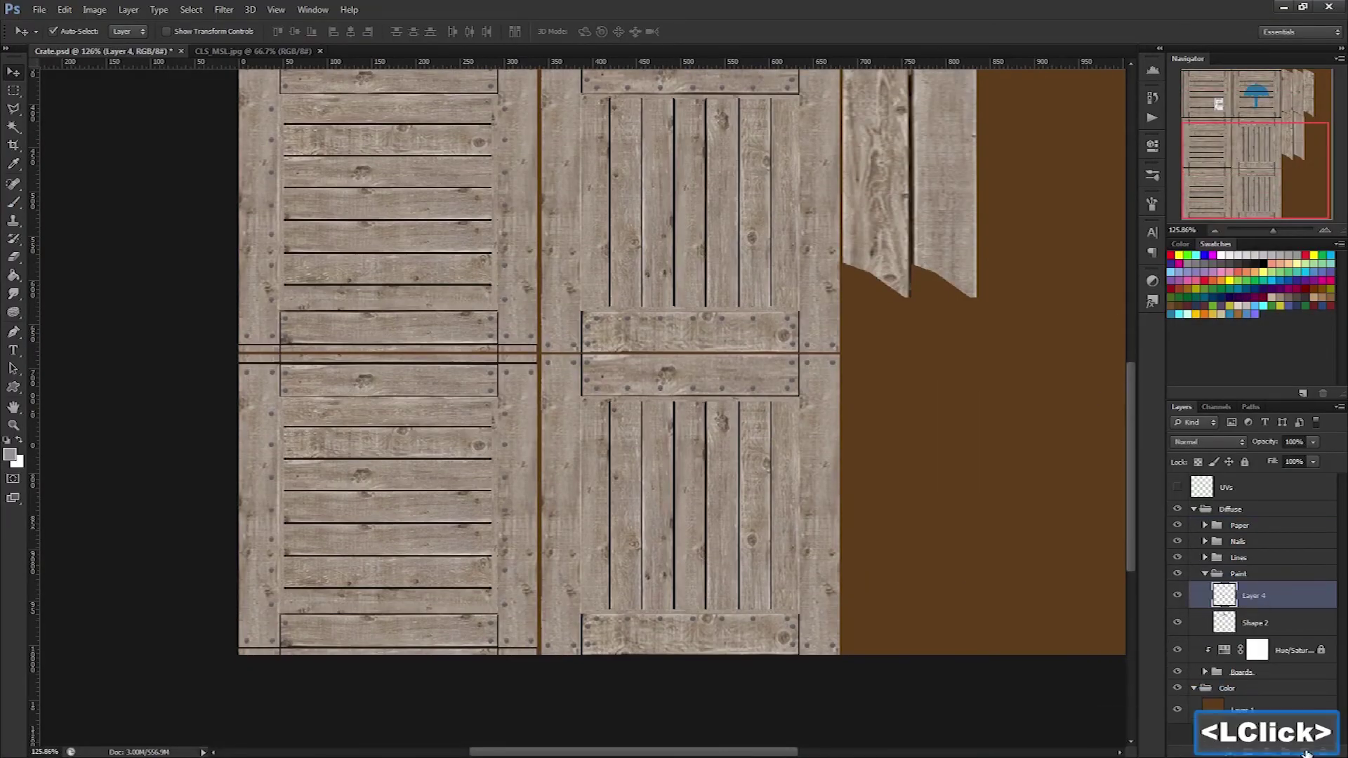
Write FRAGILE in dark red 48 px Helvetica on the bottom panel with vertical planks
left_click(625, 469)
type("y\\FRIAGILE")
key("ctrl+a")
left_click(450, 31)
left_click(1002, 407)
left_click(1139, 305)
left_click(616, 32)
Move the FRAGILE text to the middle of the panel's vertical planks
key("v")
left_click_drag(674, 460, 681, 465)
key("ctrl+z")
left_click_drag(663, 462, 732, 490)
left_click_drag(1341, 637, 1342, 484)
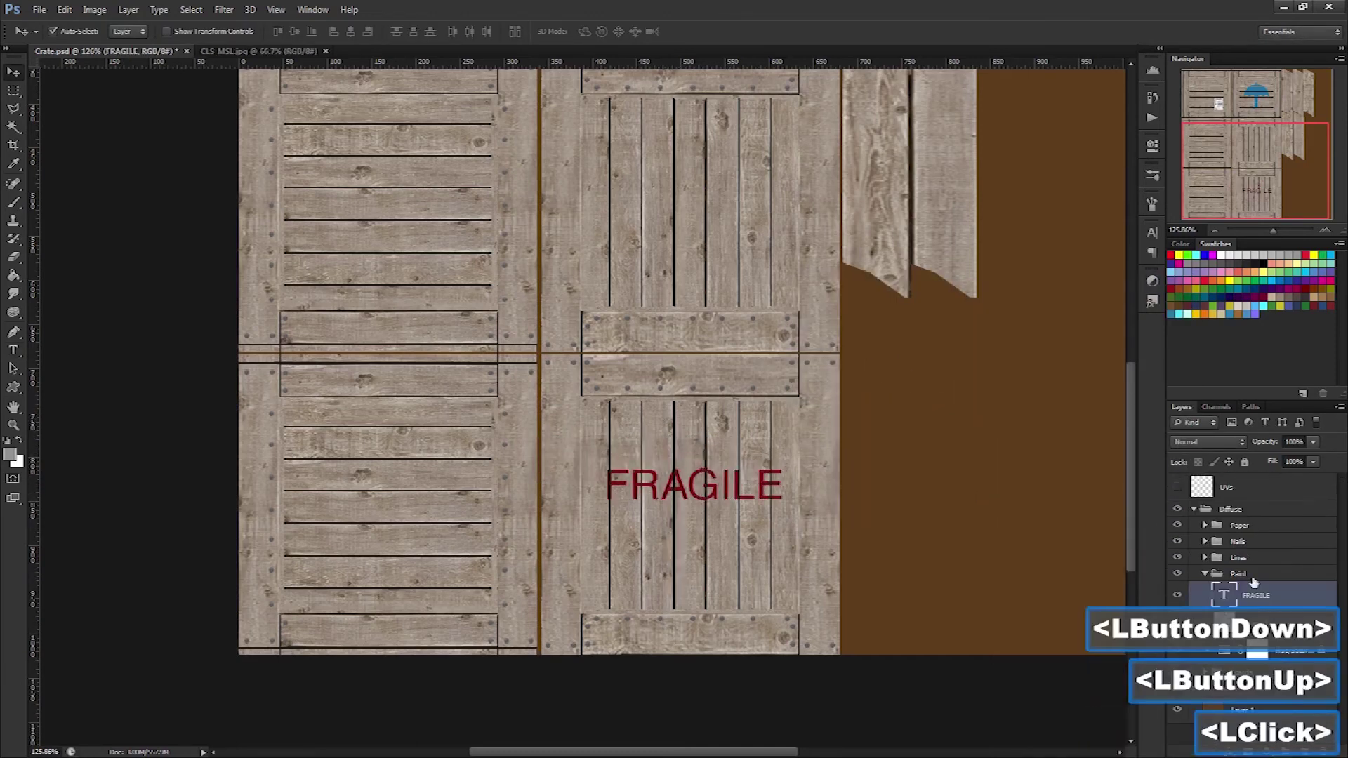
Change the FRAGILE text to a bold stencil-style font
scroll(444, 126, "down", 1)
key("t")
double_click(693, 465)
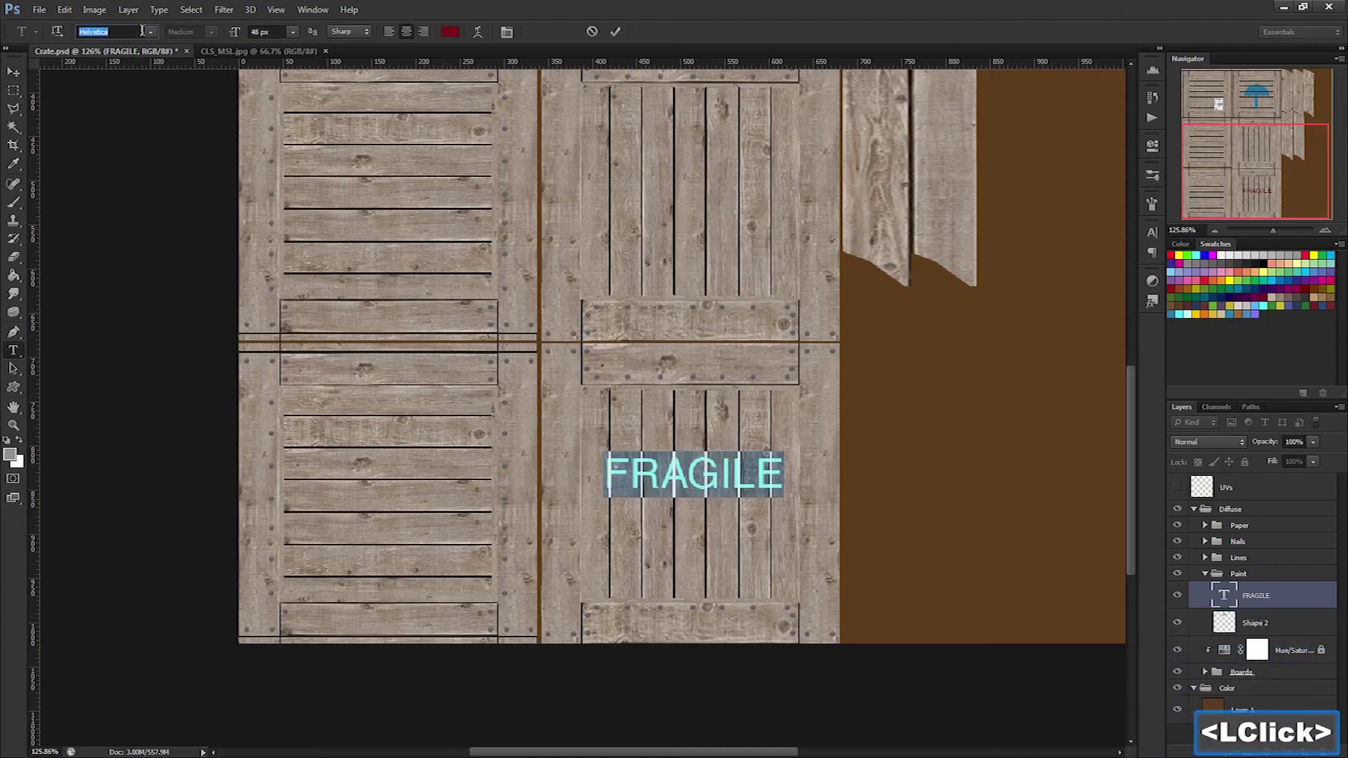
left_click(616, 31)
Scale the FRAGILE text down and place it over the lower half of the vertical planks
key("ctrl+t")
left_click_drag(781, 458, 671, 543)
key("Return")
scroll(753, 468, "up", 7)
key("v")
left_click(686, 479)
key("v")
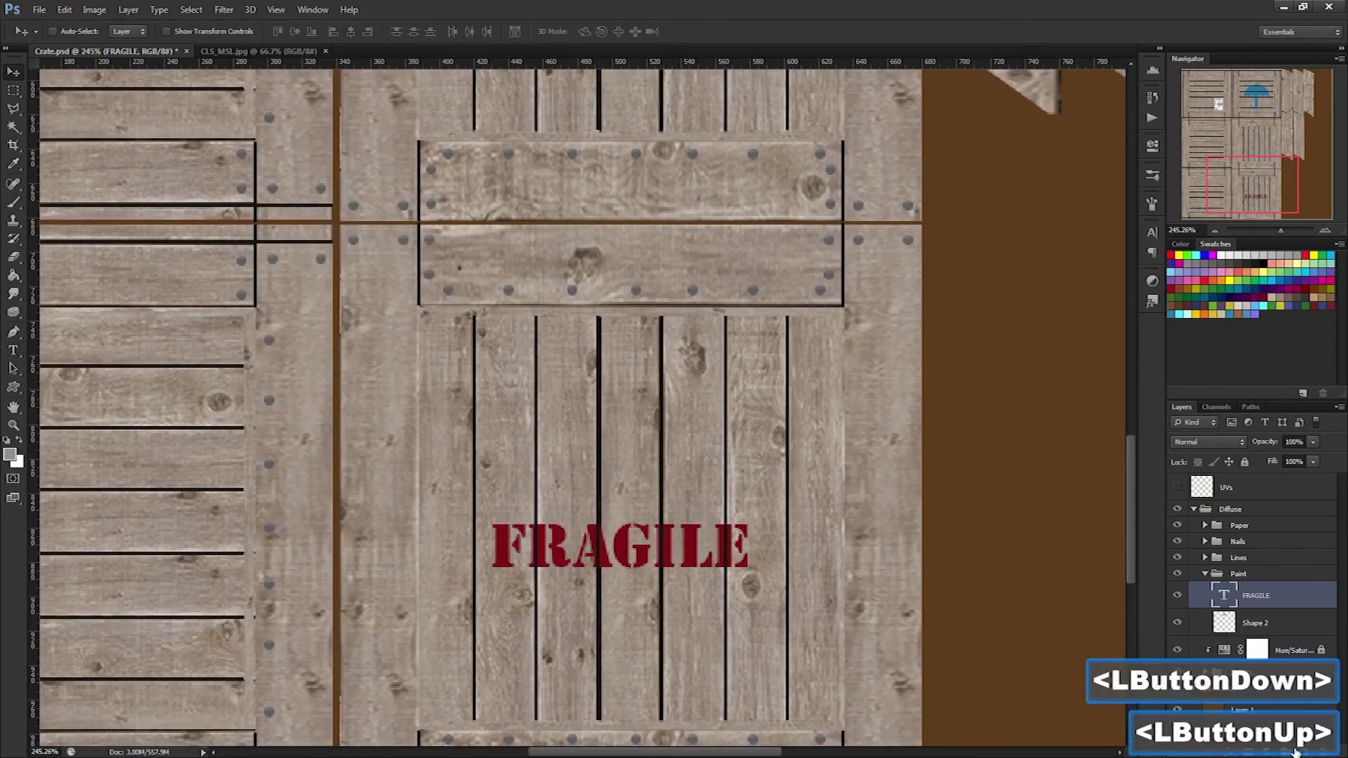
Add a layer above the text, make a rectangular selection closely around FRAGILE and invert it
left_click(1303, 752)
left_click(96, 10)
mouse_move(198, 10)
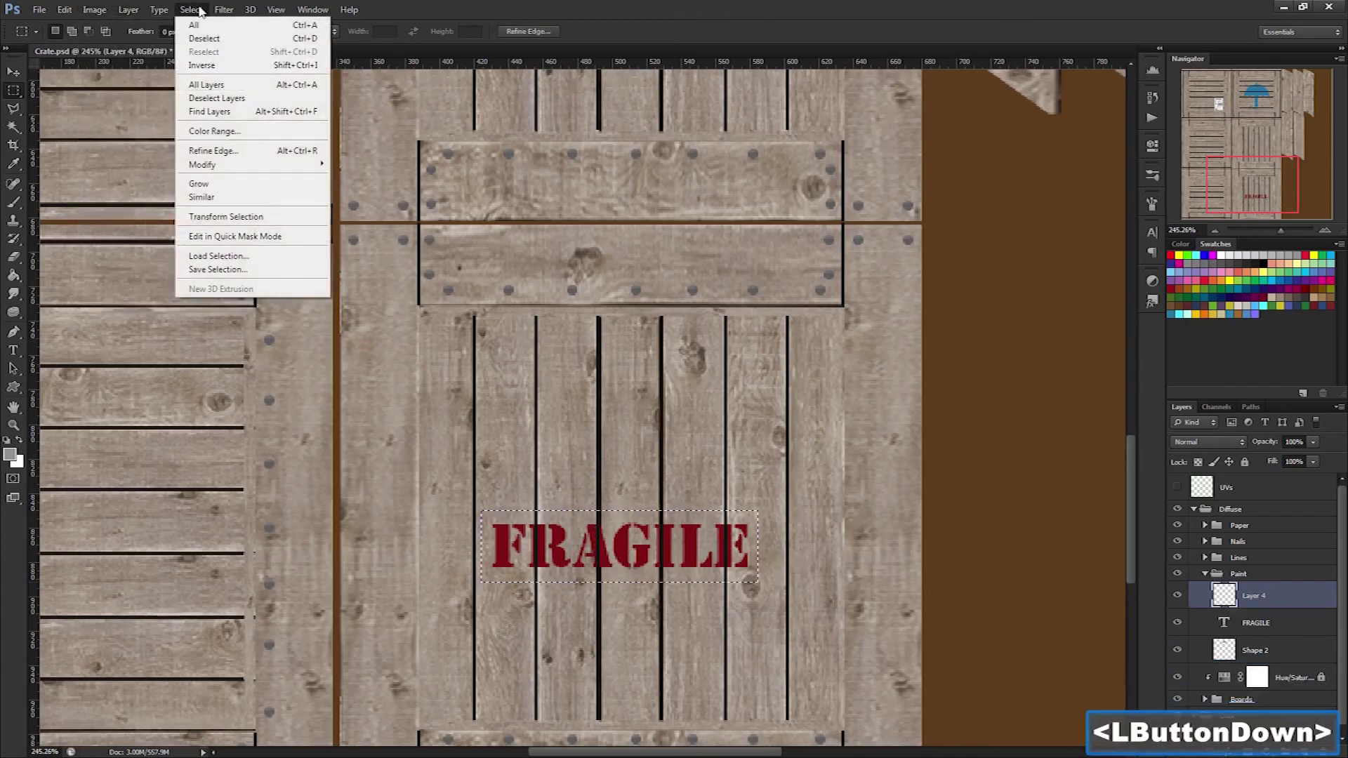
left_click(211, 65)
Paint a rough border around FRAGILE in the text's dark red with the 25 px brush at 100% opacity
key("b")
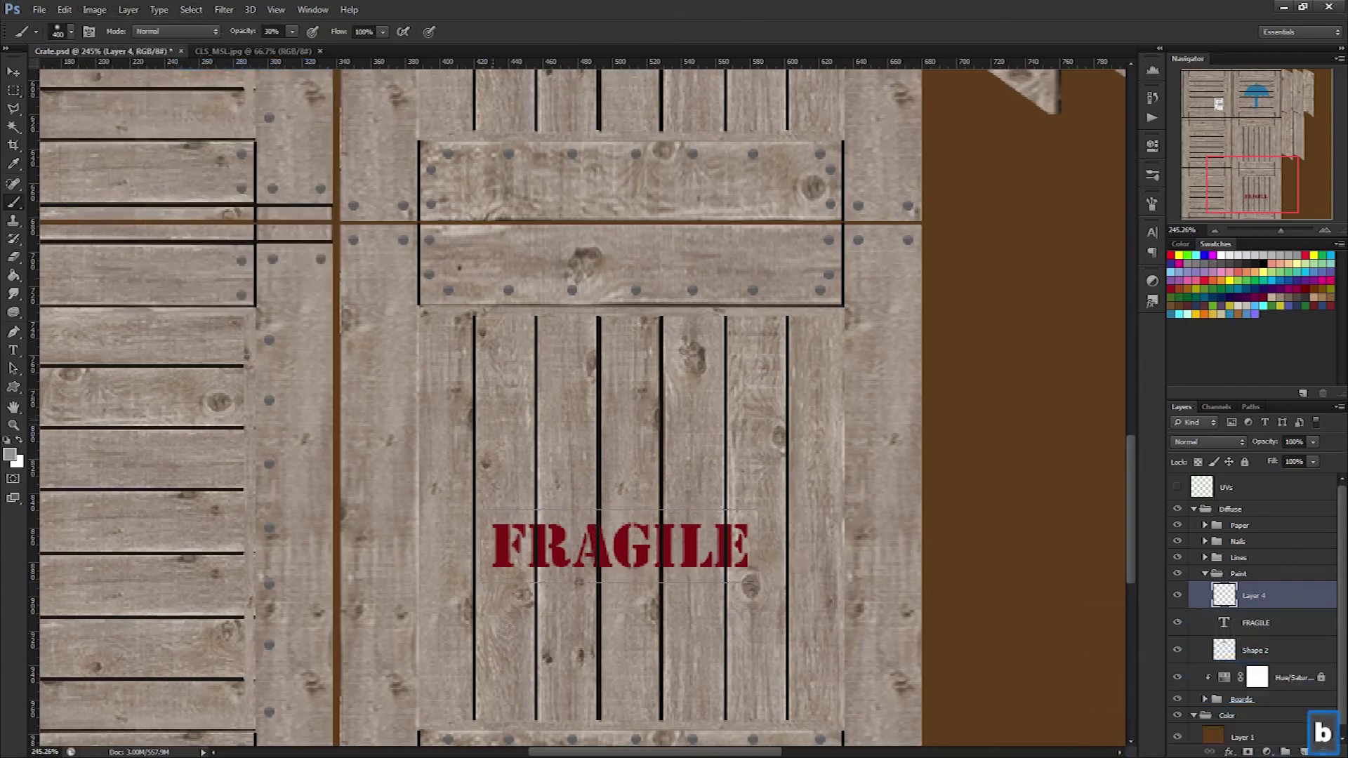
right_click(580, 643)
double_click(526, 591)
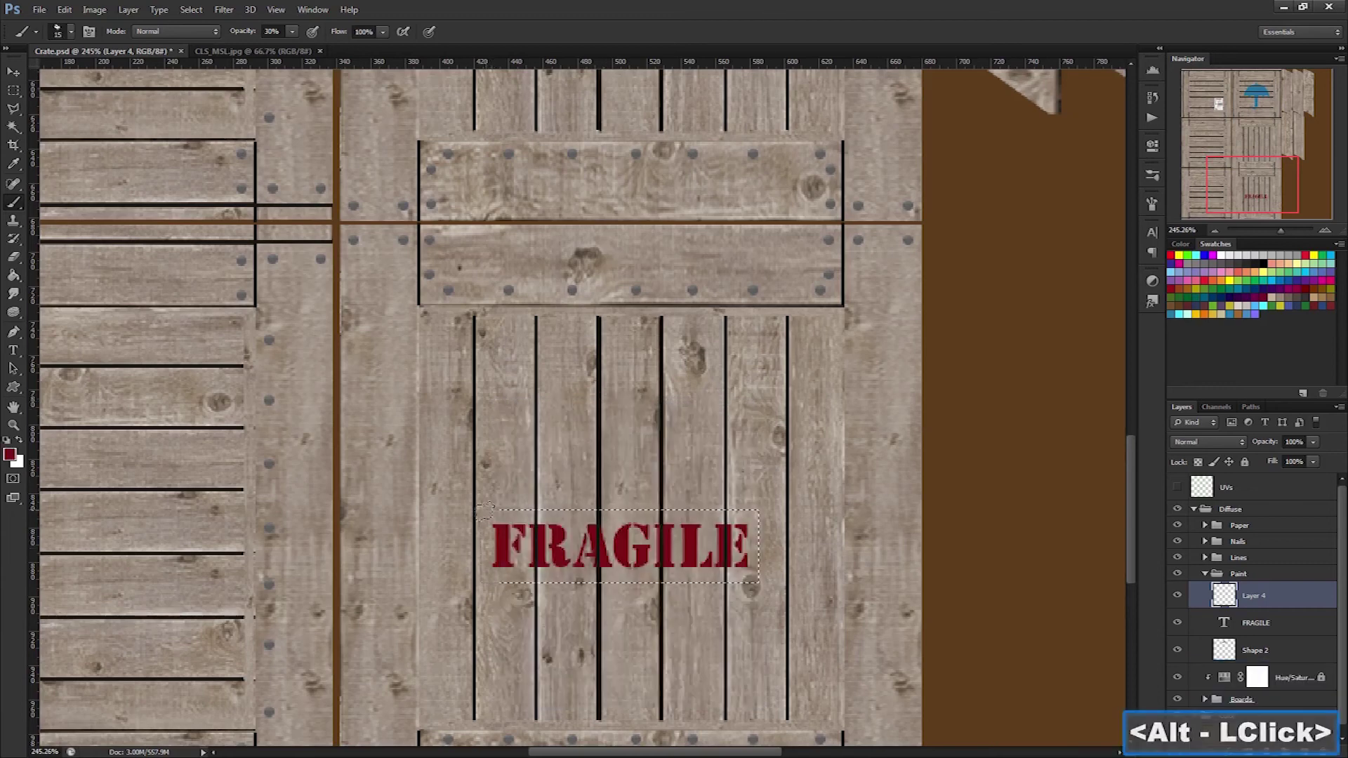
left_click_drag(484, 511, 647, 503)
key("ctrl+z")
key("0")
left_click_drag(485, 504, 769, 507)
mouse_move(769, 507)
left_mouse_down()
mouse_move(760, 546)
mouse_move(478, 507)
left_mouse_up()
Thin and roughen the outer edges of the red border with an enlarged Eraser at 79% opacity
key("e")
key("bracketright")
key("bracketright")
key("bracketright")
key("bracketright")
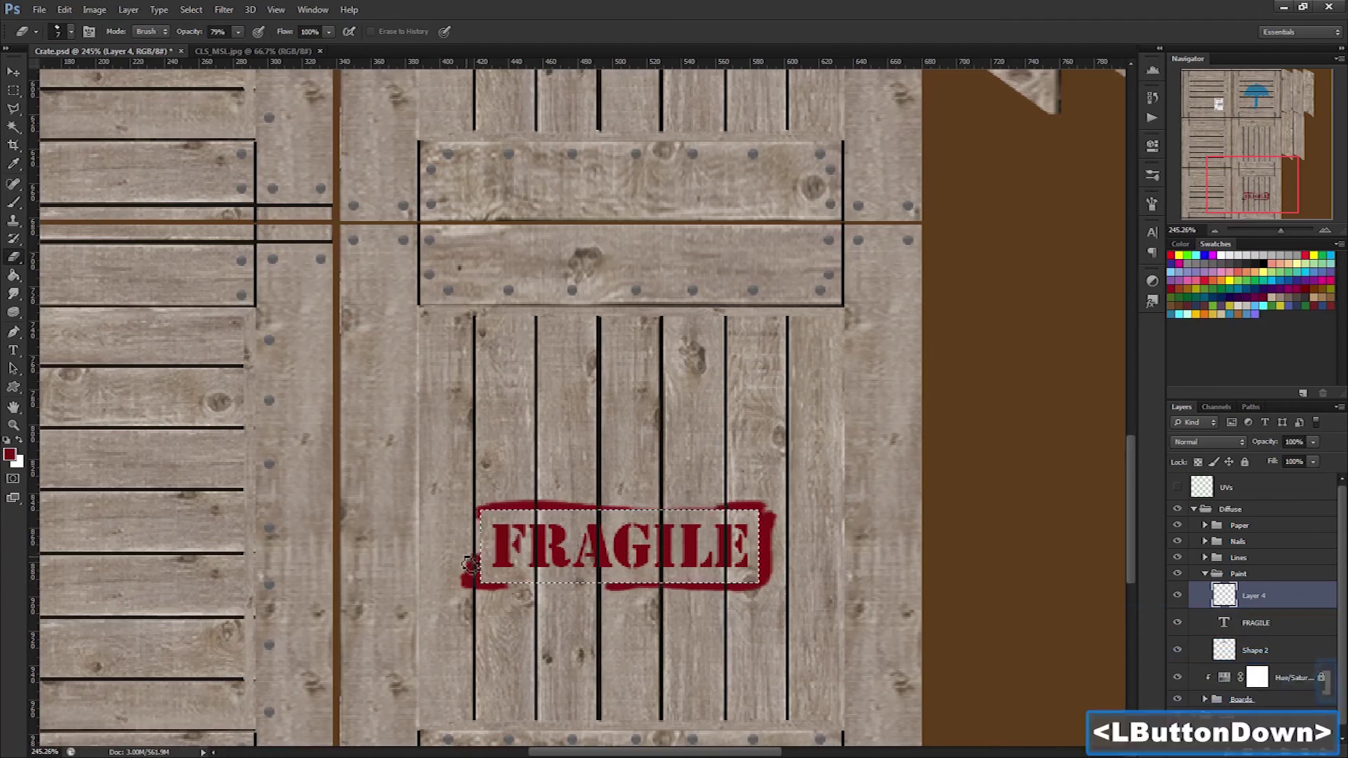
left_click_drag(495, 595, 693, 595)
left_click_drag(778, 559, 776, 534)
left_click_drag(478, 506, 704, 506)
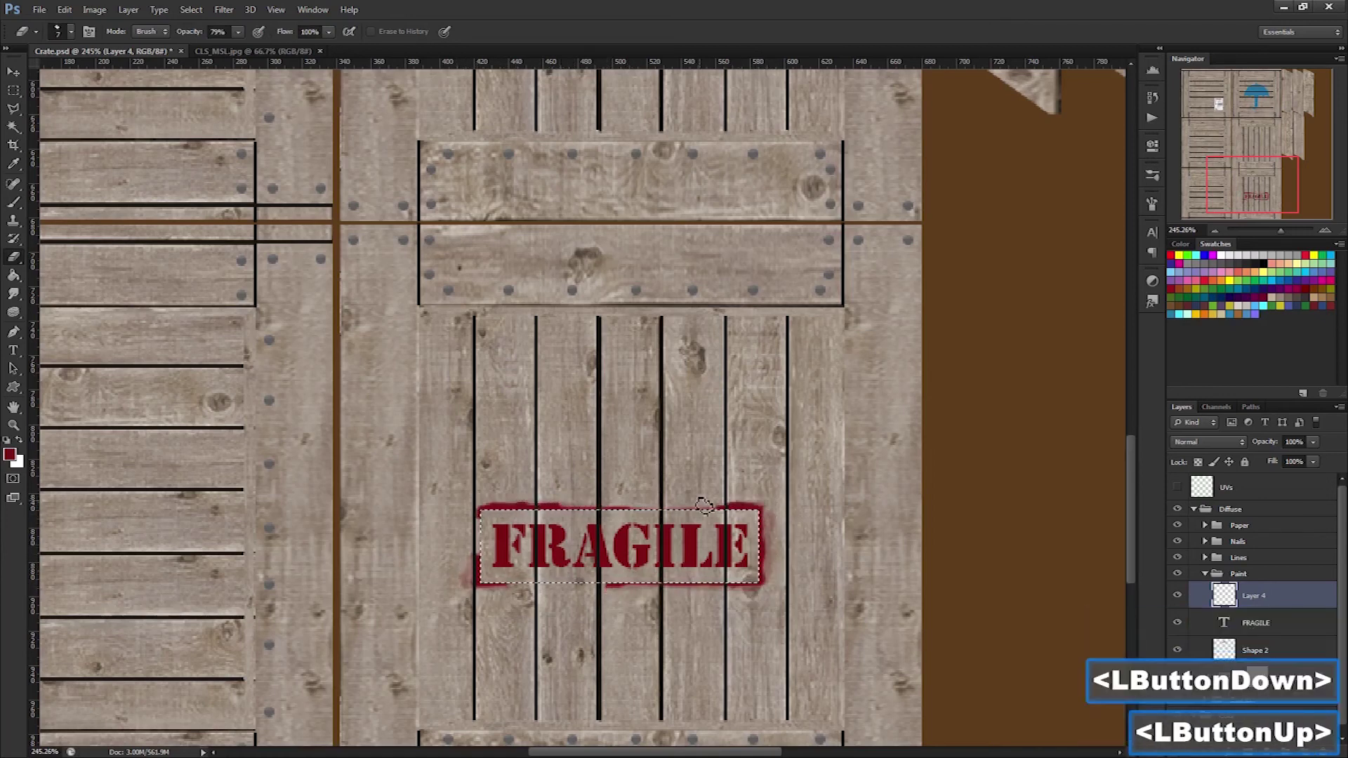
Deselect, rotate the border and FRAGILE layers together clockwise into a slanted stamp, and rasterize the text layer
key("ctrl+d")
left_click(1256, 623, "shift")
key("ctrl+t")
left_click_drag(821, 449, 857, 550)
key("Return")
right_click(1256, 628)
left_click(1215, 168)
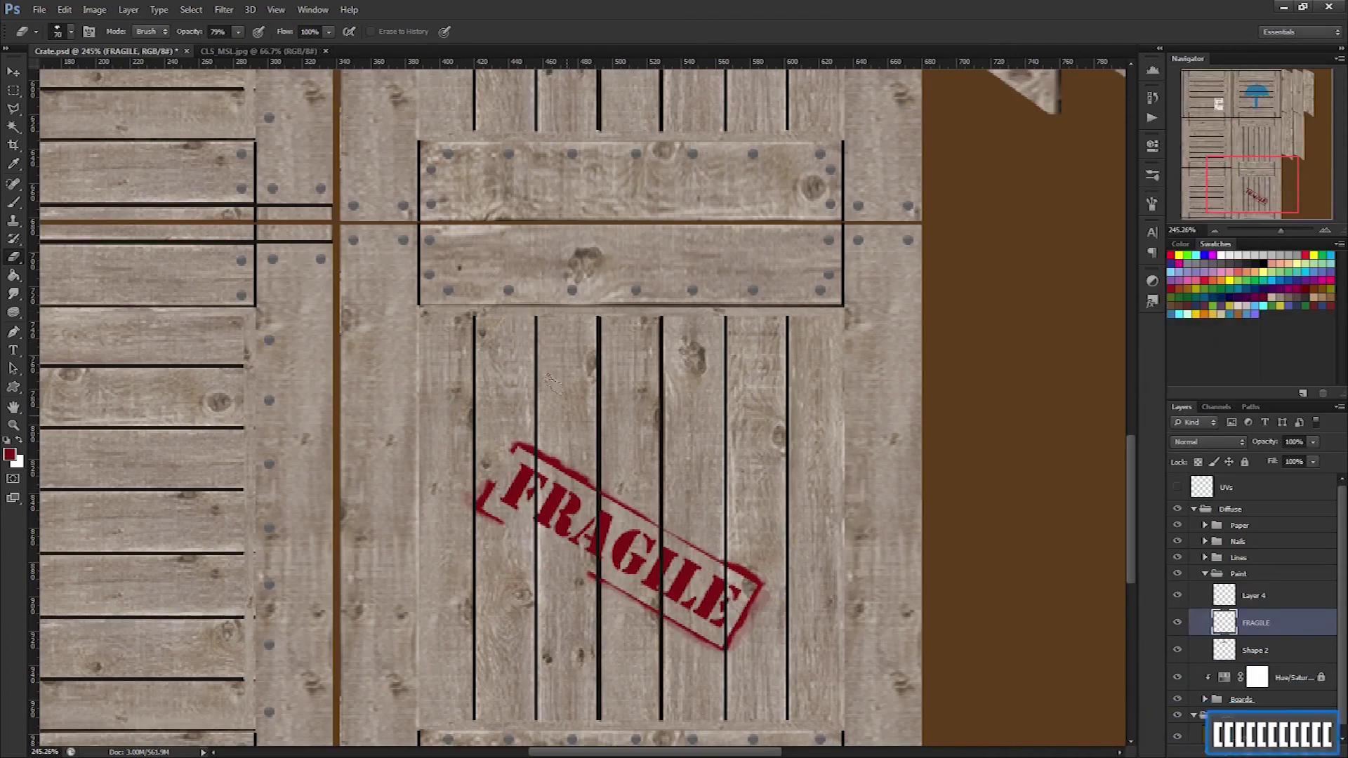
Choose an irregular Eraser tip at 6 px and wear away the FRAGILE stamp along the plank gap lines on both layers
key("bracketleft")
key("bracketleft")
key("bracketleft")
right_click(617, 414)
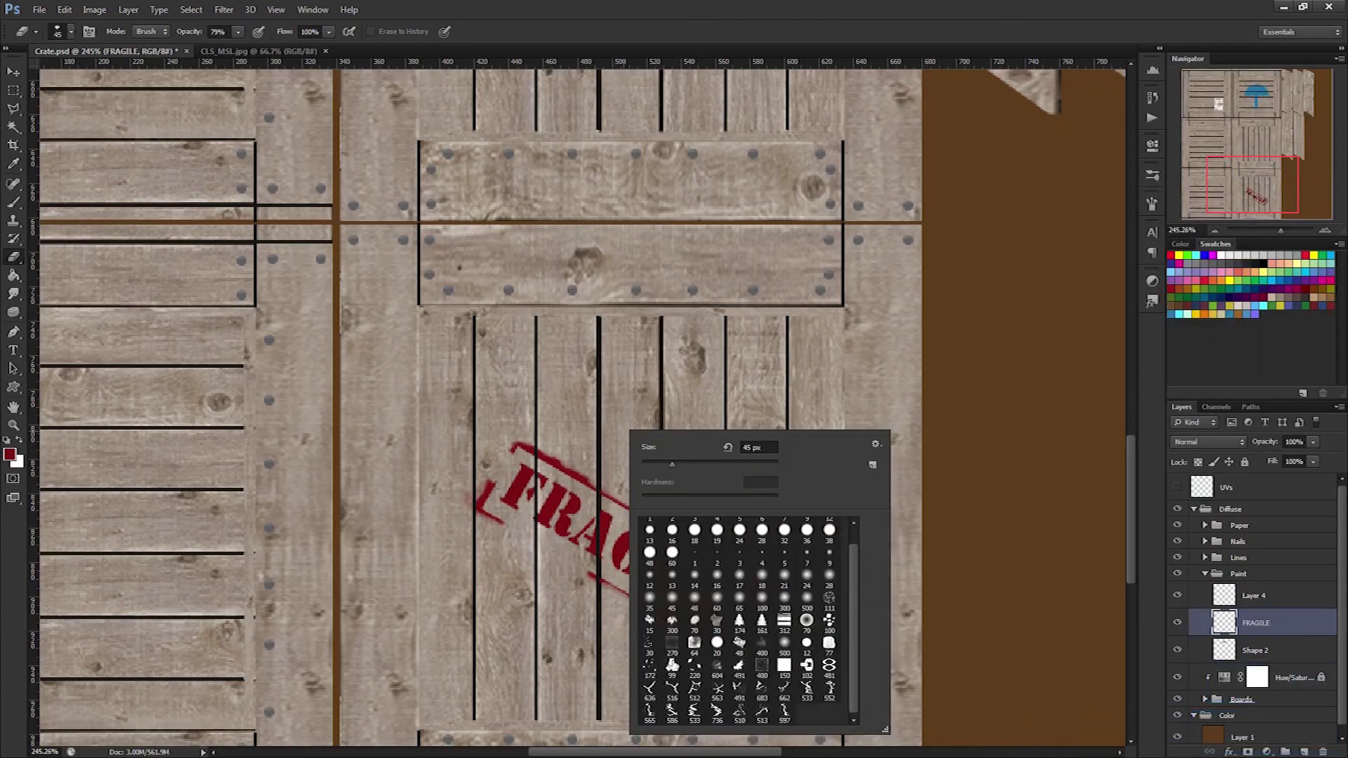
double_click(665, 662)
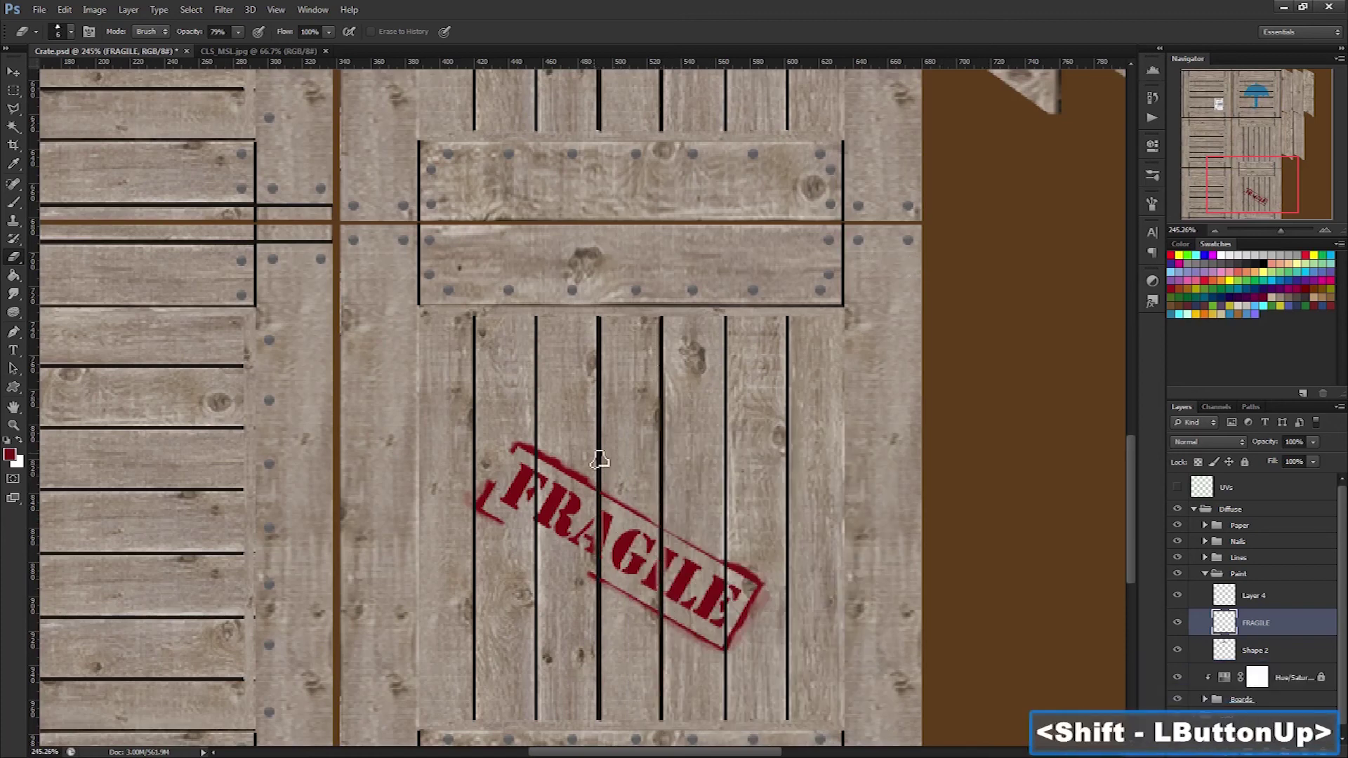
left_click(1236, 651)
left_click_drag(539, 481, 606, 622)
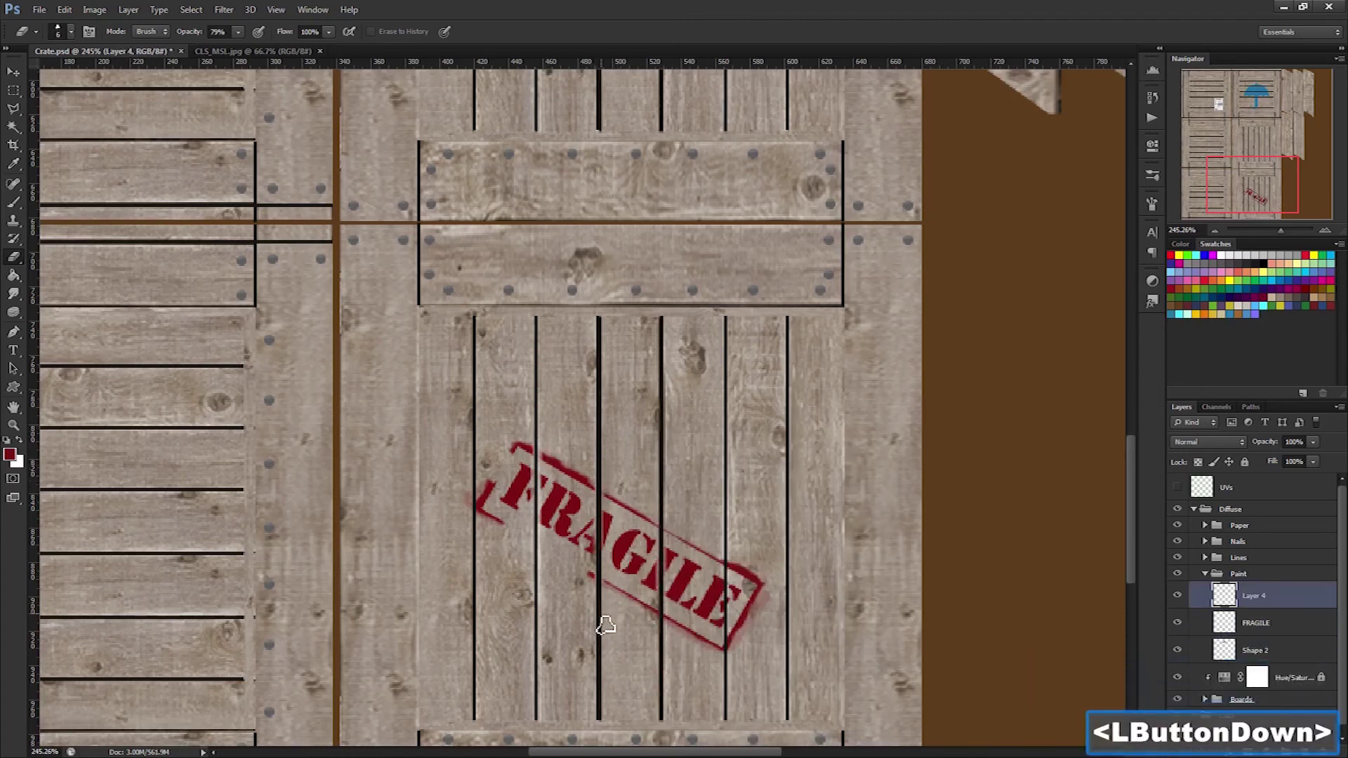
left_click(1255, 622)
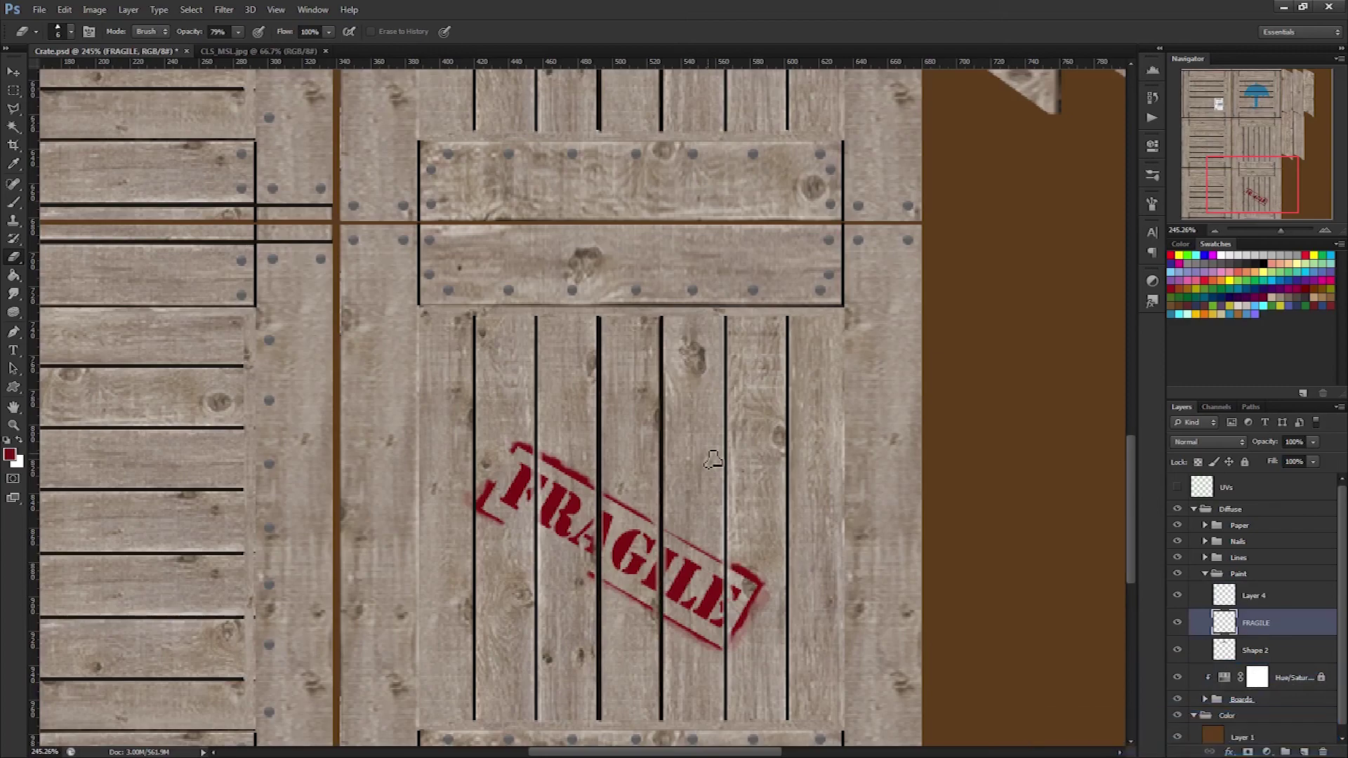
Save a copy of the texture with the FRAGILE stamp
key("ctrl+shift+s")
left_click(798, 389)
left_click(632, 513)
left_click(600, 186)
left_click(975, 372)
left_click(240, 178)
Switch to Maya, reload the crate texture and check the FRAGILE stamp on the top panel
key("alt+Tab")
right_click(274, 191)
left_click_drag(759, 393, 874, 425)
Switch to Photoshop and move the border and FRAGILE layers together up and to the right on the panel
key("alt+Tab")
key("v")
left_click(1255, 595, "shift")
left_click_drag(707, 555, 744, 457)
Save a copy of the texture with the repositioned FRAGILE stamp
key("ctrl+shift+s")
left_click(797, 372)
left_click(702, 572)
double_click(602, 183)
key("Return")
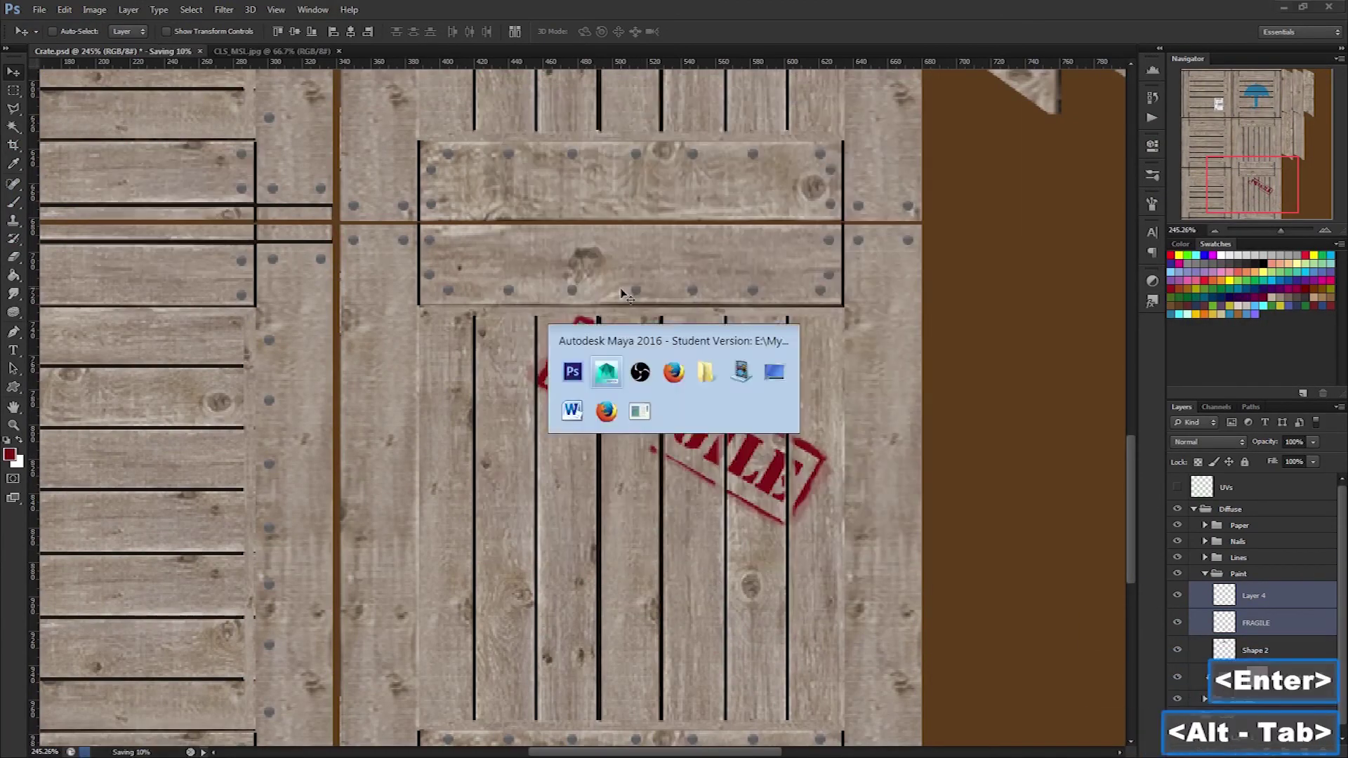
Switch to Maya, reload the crate texture, look over the repositioned stamp and play the crate's turntable animation
key("alt+Tab")
right_click(272, 193)
left_click_drag(878, 421, 832, 397)
left_click(913, 204)
right_click(870, 277)
left_click_drag(902, 223, 794, 392)
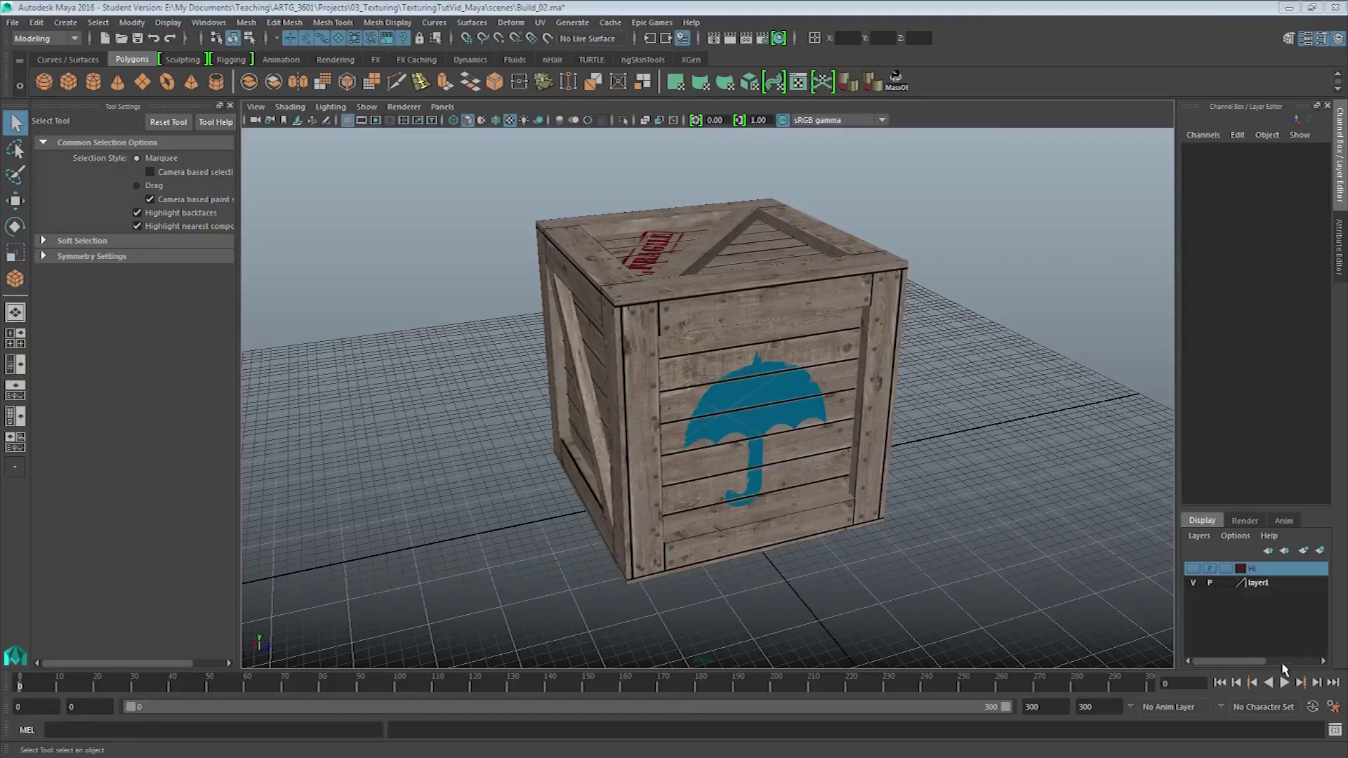
left_click(1284, 682)
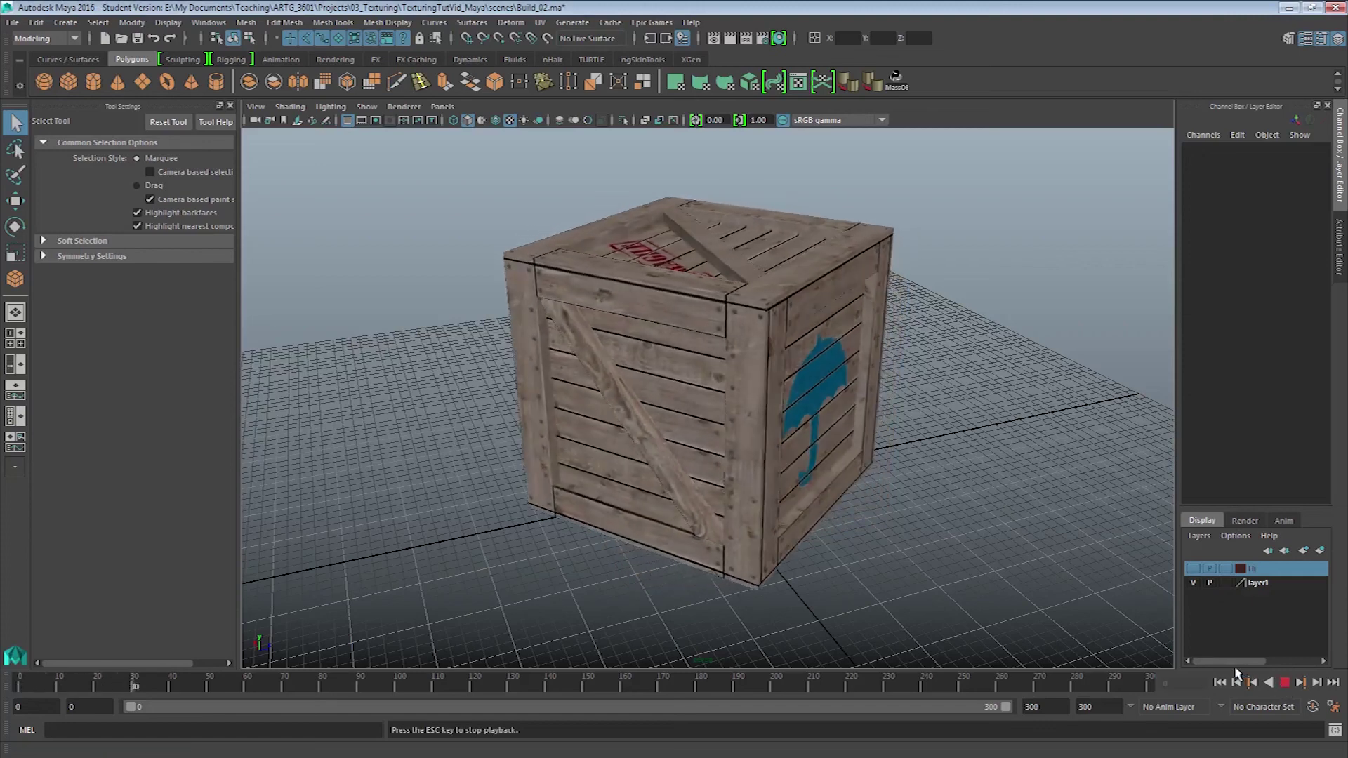